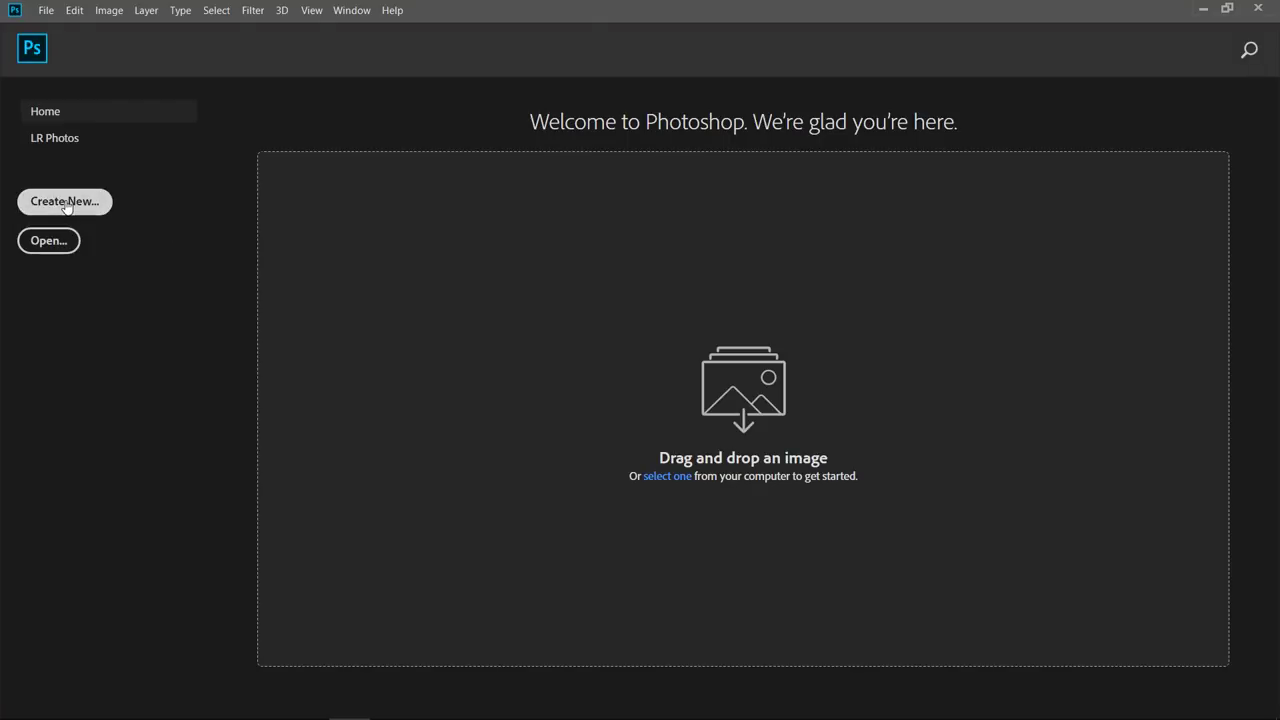
- Start a new document at width 4 in, height 6 in, 300 ppi, CMYK Color, and create it
click(66, 205)
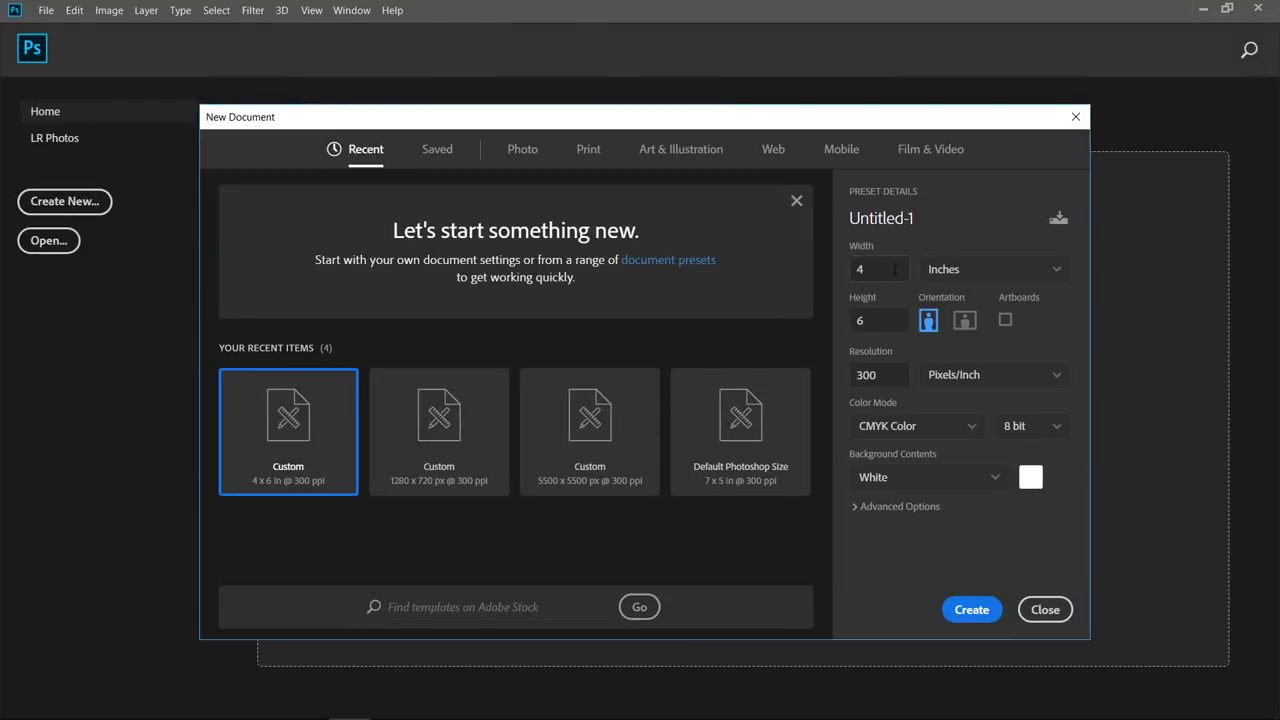
click(878, 269)
click(893, 323)
click(895, 374)
click(972, 610)
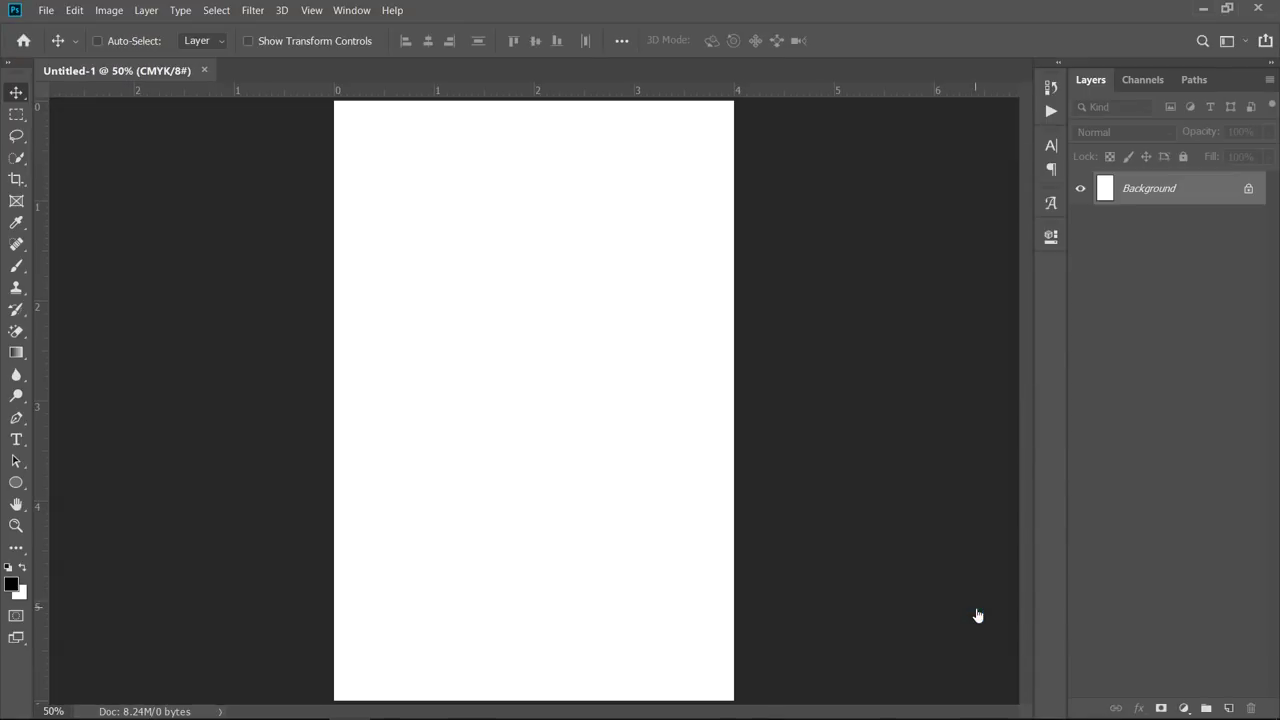
- Zoom out and drag guides onto the page's left, right and top edges
key(ctrl+minus)
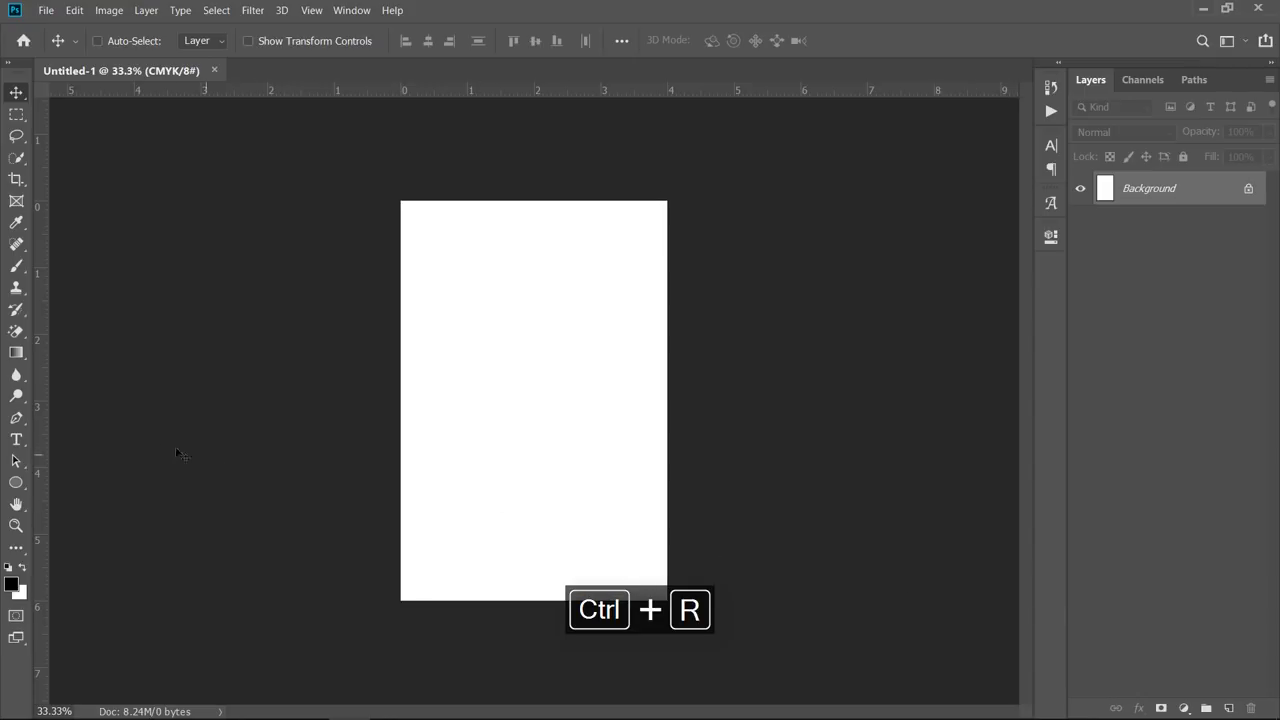
drag(57, 443, 399, 410)
drag(40, 391, 669, 366)
drag(565, 90, 613, 601)
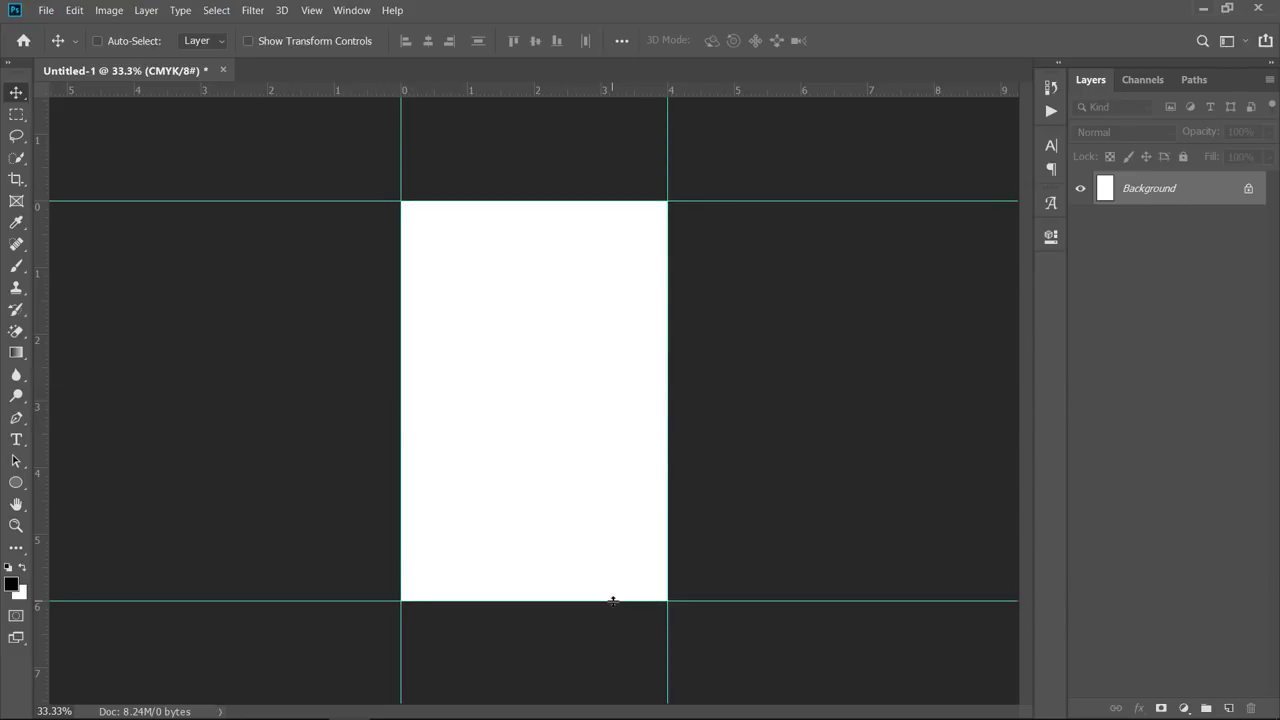
- Enlarge the canvas to 4.25 × 6.25 inches and fit the page on screen
click(109, 10)
click(145, 142)
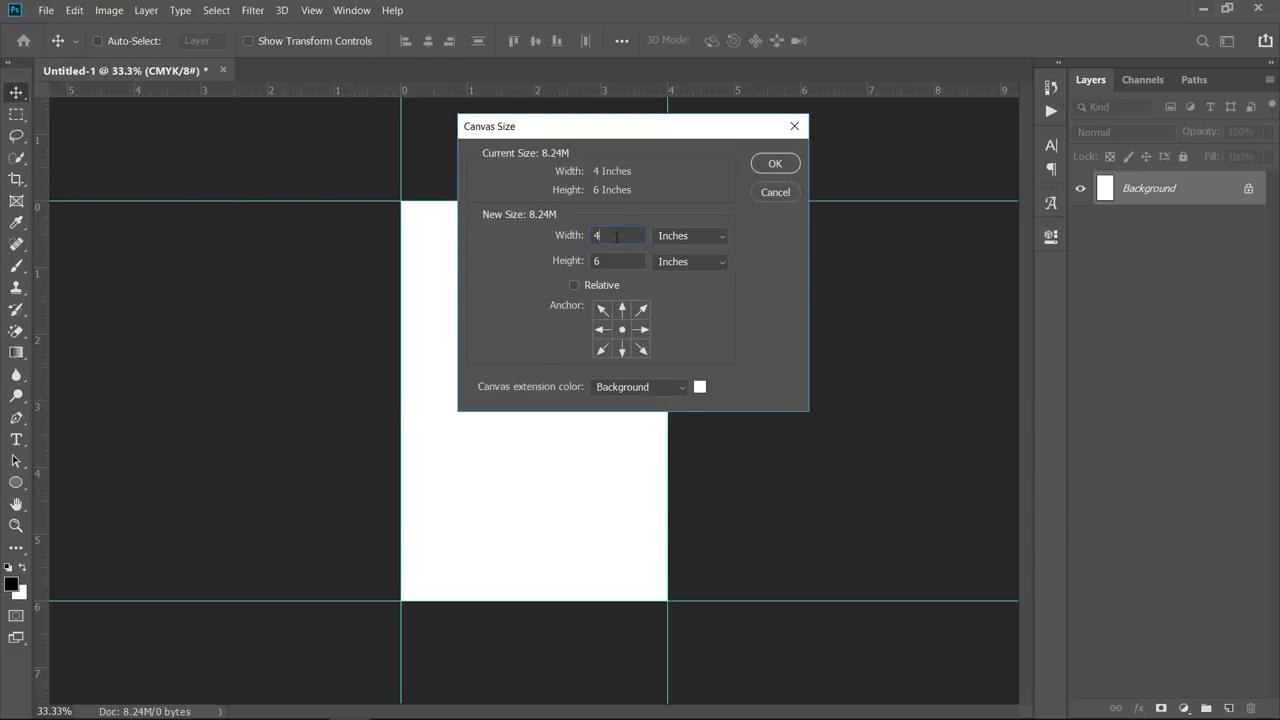
key(Tab)
key(Right)
click(779, 163)
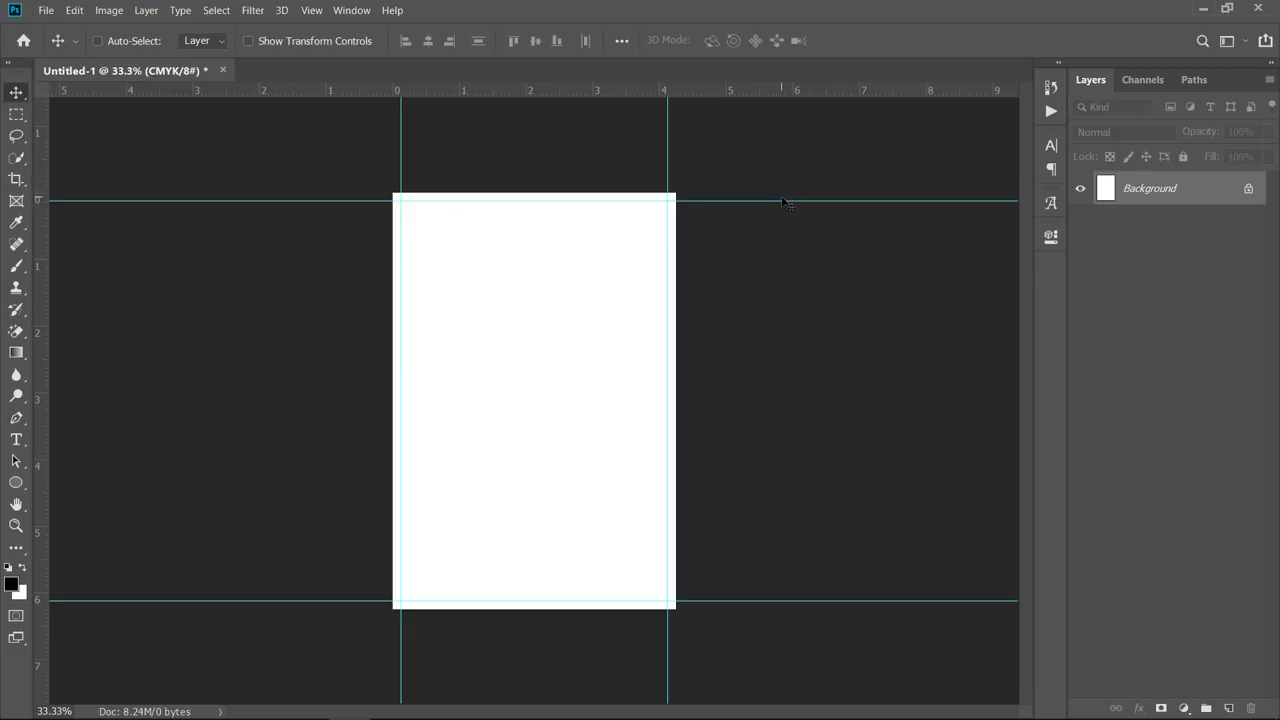
key(ctrl+0)
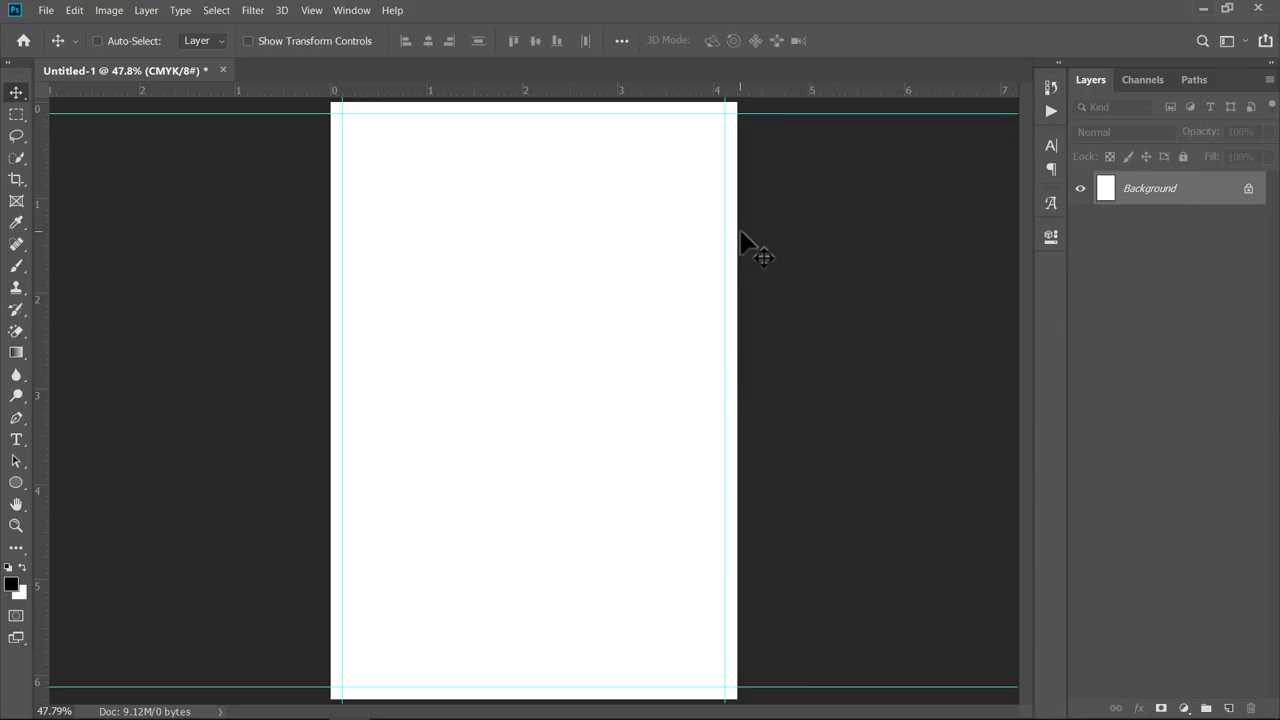
- Embed the aaron-greenwood landscape photo, flip it horizontally and scale it up across the page
click(44, 11)
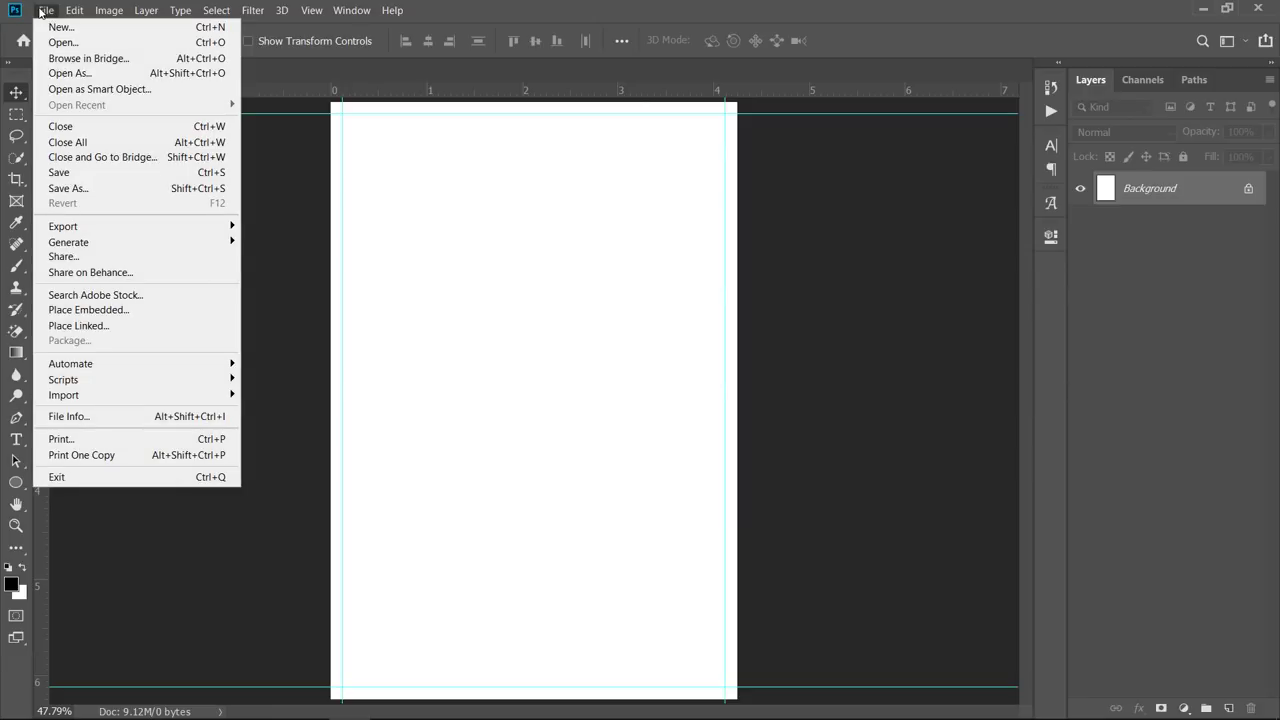
click(109, 310)
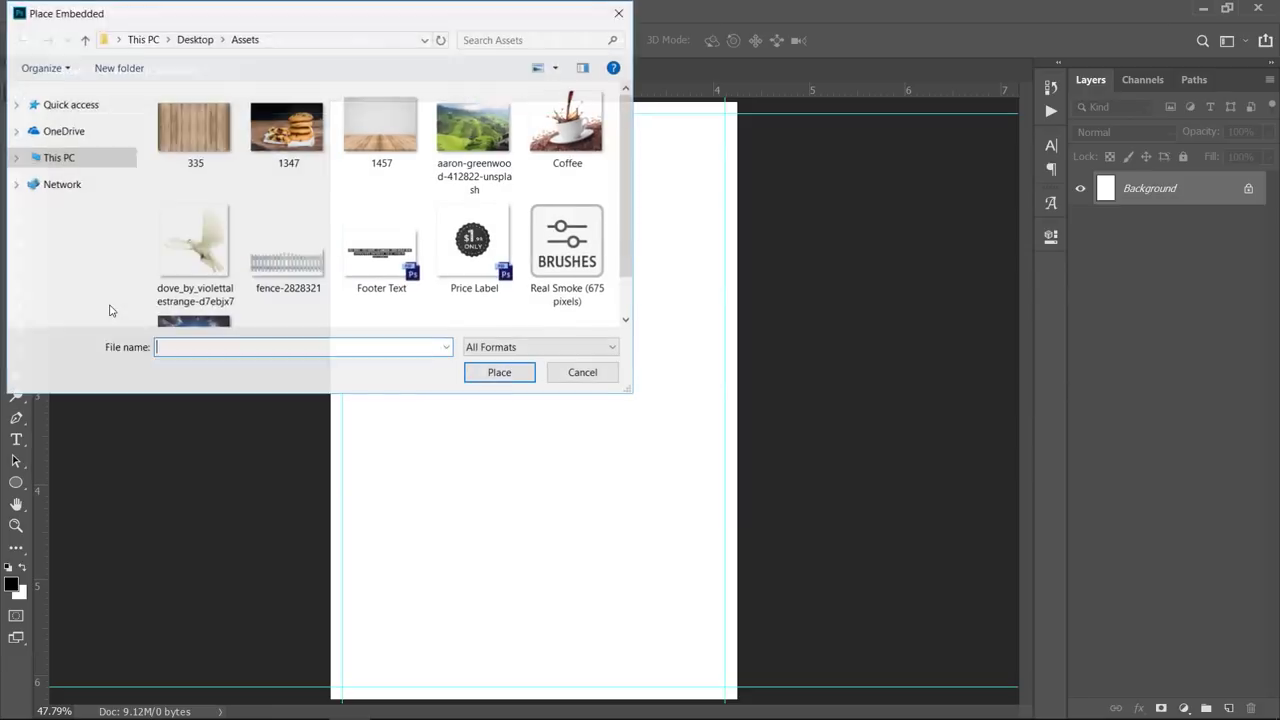
double_click(465, 135)
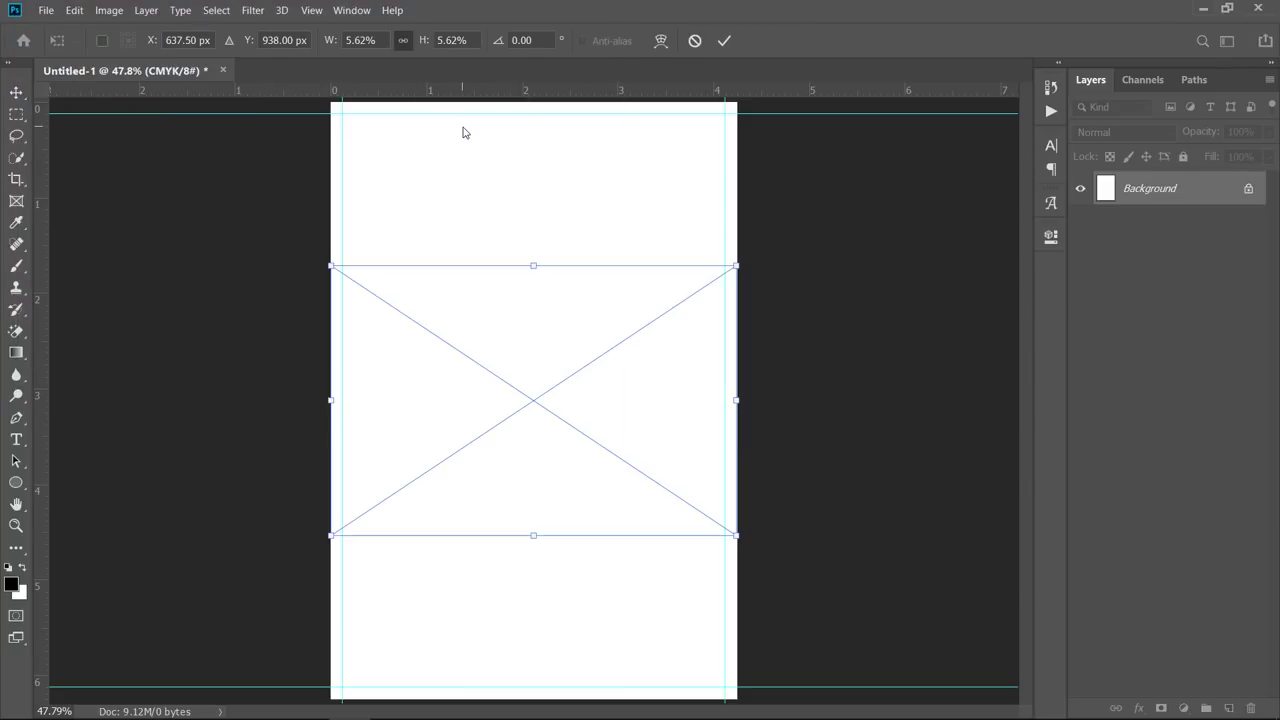
right_click(520, 338)
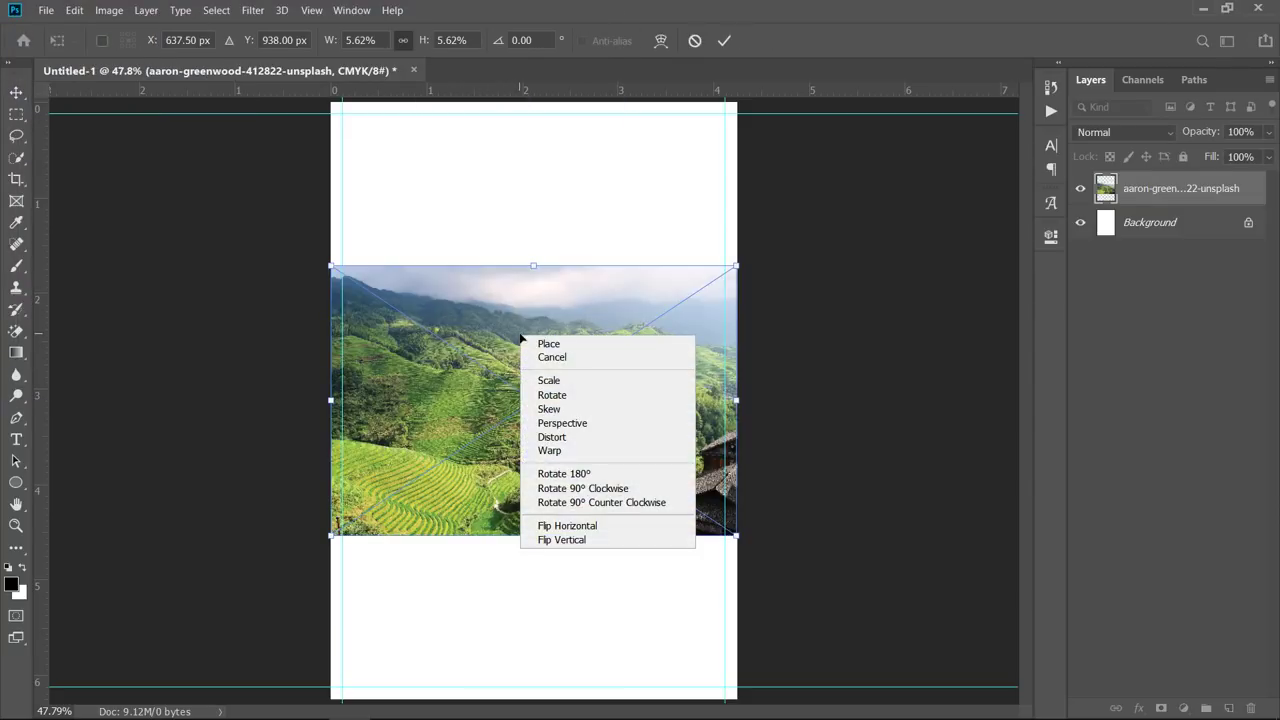
click(562, 527)
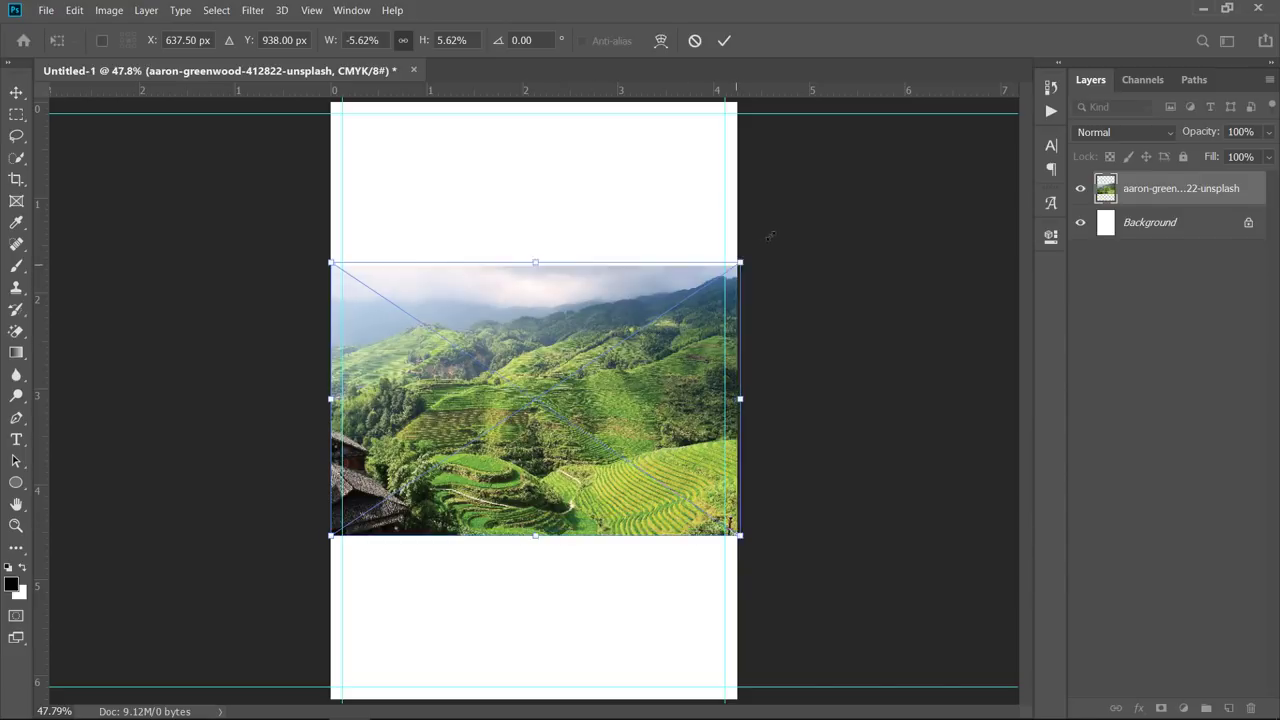
drag(736, 265, 901, 122)
key(Return)
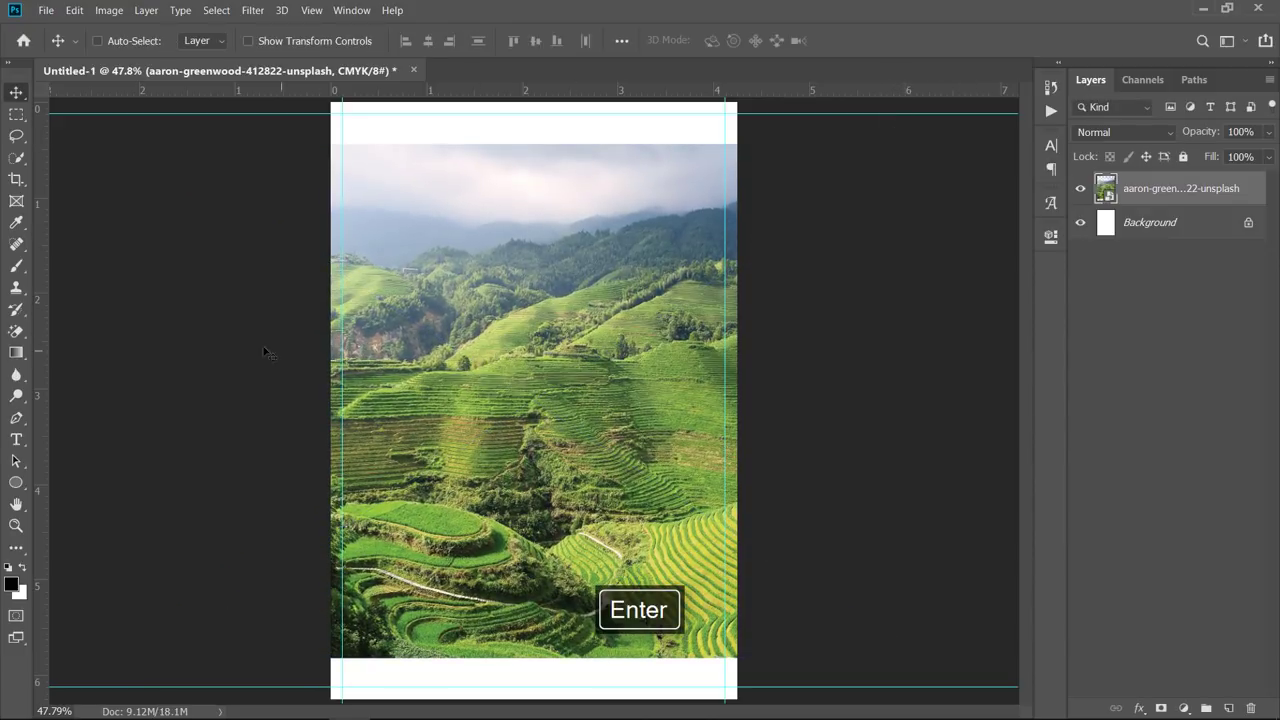
- Quick-select the hills and add a layer mask that hides the cloudy sky
click(17, 157)
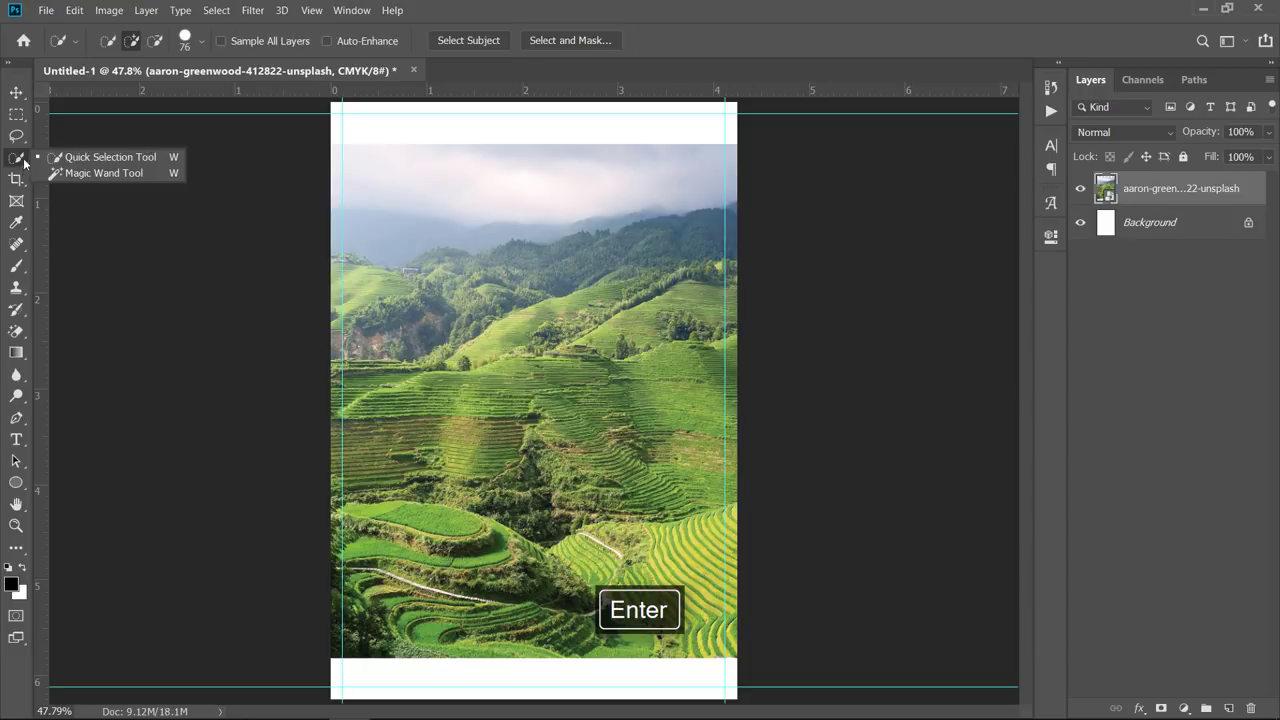
click(70, 157)
mouse_move(340, 275)
mouse_down()
mouse_move(409, 285)
mouse_move(436, 280)
mouse_move(442, 263)
mouse_move(508, 266)
mouse_move(650, 238)
mouse_move(704, 300)
mouse_move(684, 548)
mouse_move(359, 513)
mouse_move(392, 367)
mouse_move(531, 371)
mouse_move(357, 313)
mouse_move(352, 275)
mouse_up()
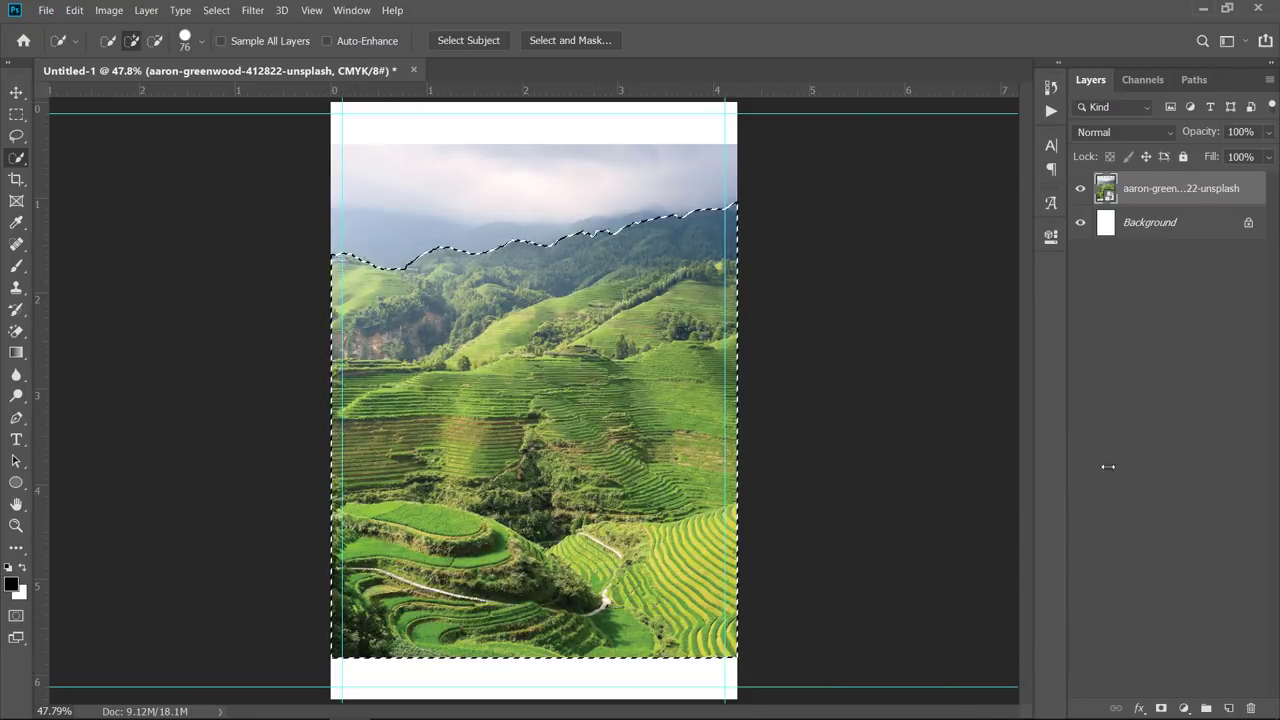
click(1161, 708)
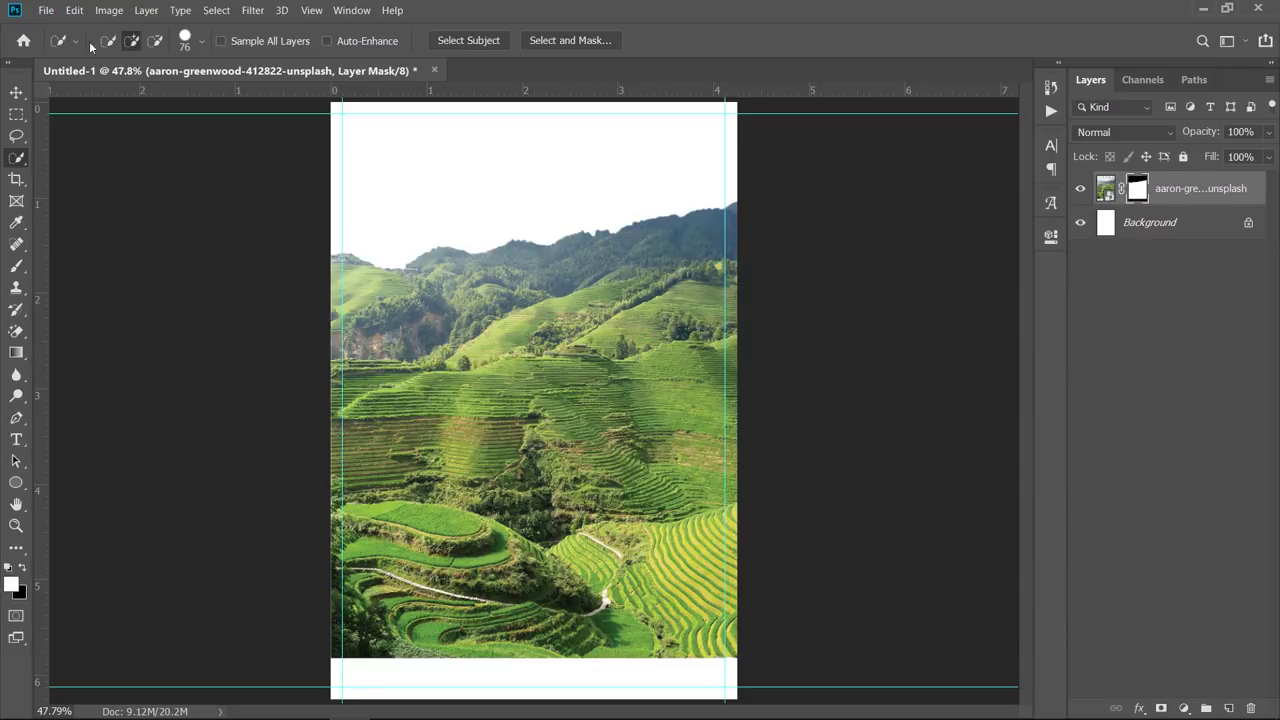
- Embed the waterfall-768540 photo, move it to the page top and enlarge it
click(46, 11)
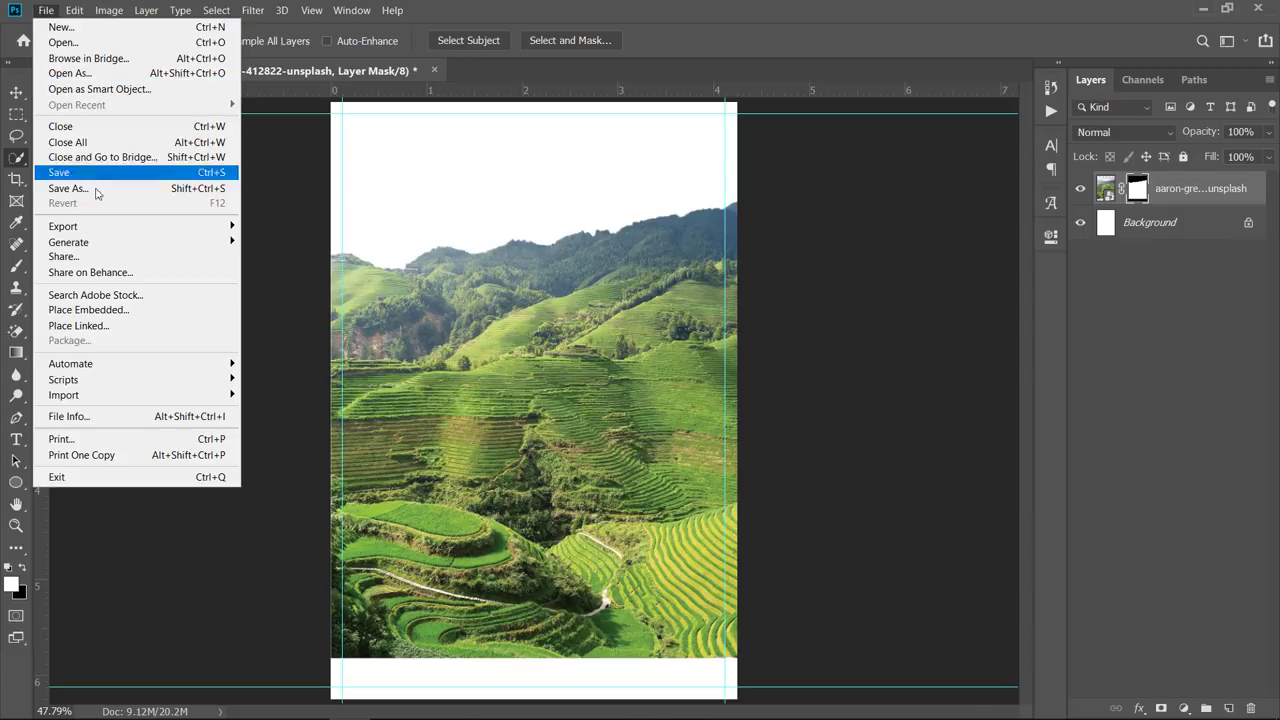
click(88, 310)
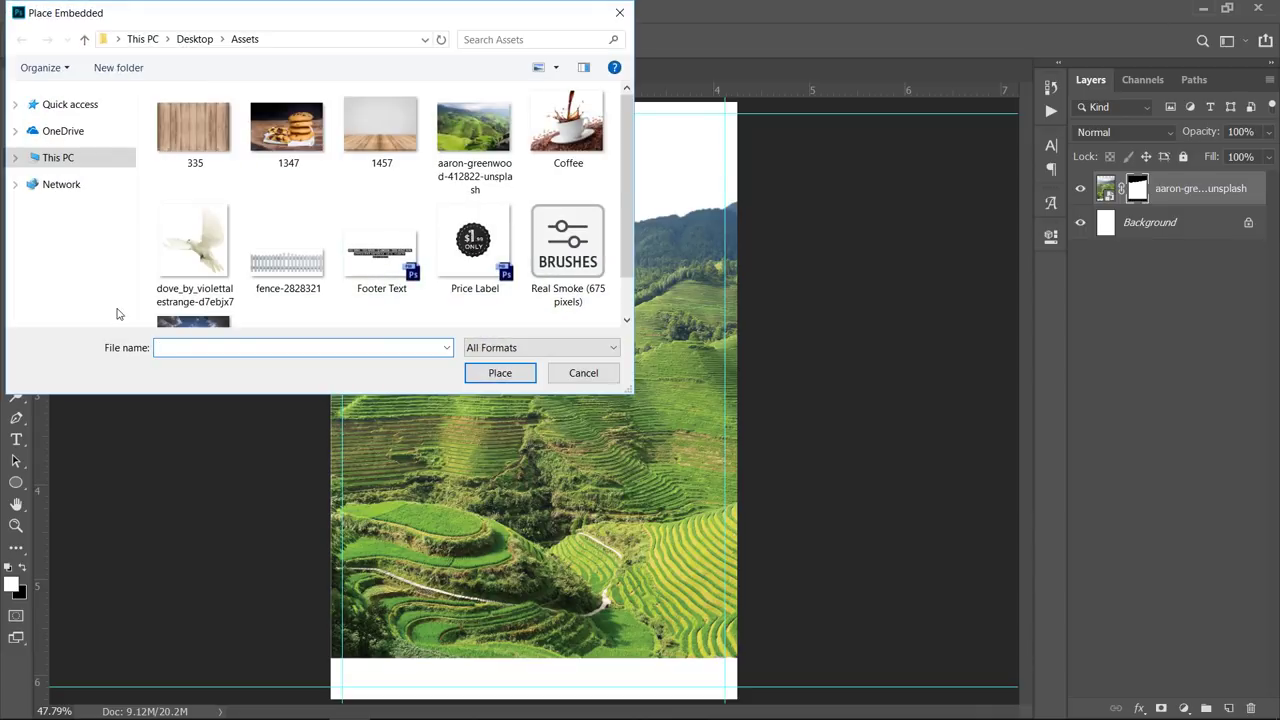
scroll(200, 260, down, 1)
click(207, 293)
double_click(203, 291)
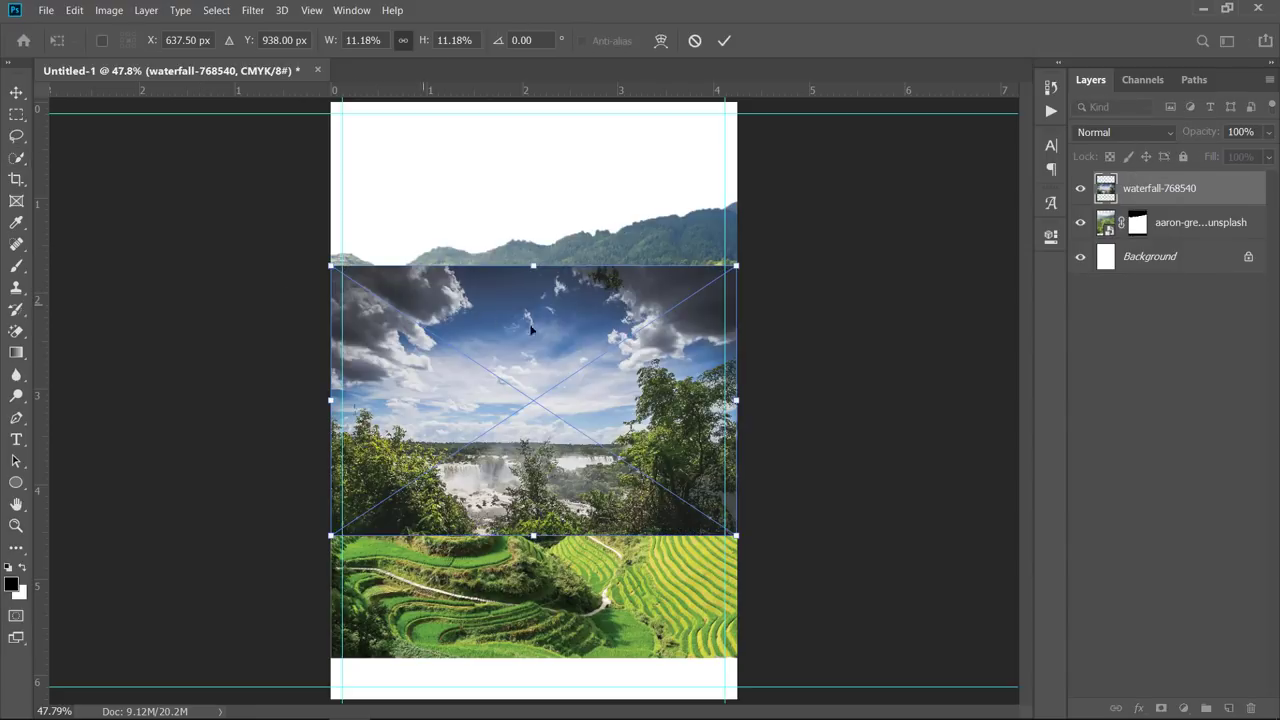
drag(615, 426, 612, 263)
drag(738, 374, 820, 429)
key(Return)
- Put the waterfall layer beneath the landscape and nudge both images downward
key(w)
drag(1180, 197, 1177, 232)
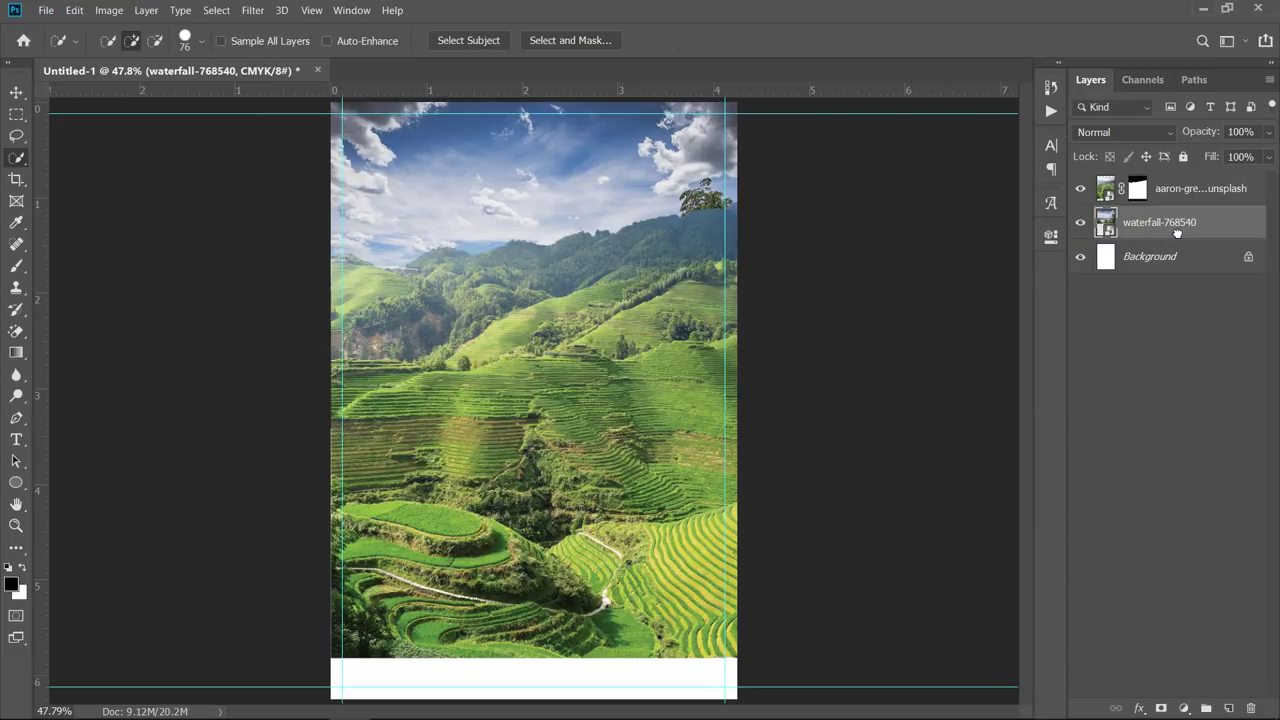
click(1178, 203)
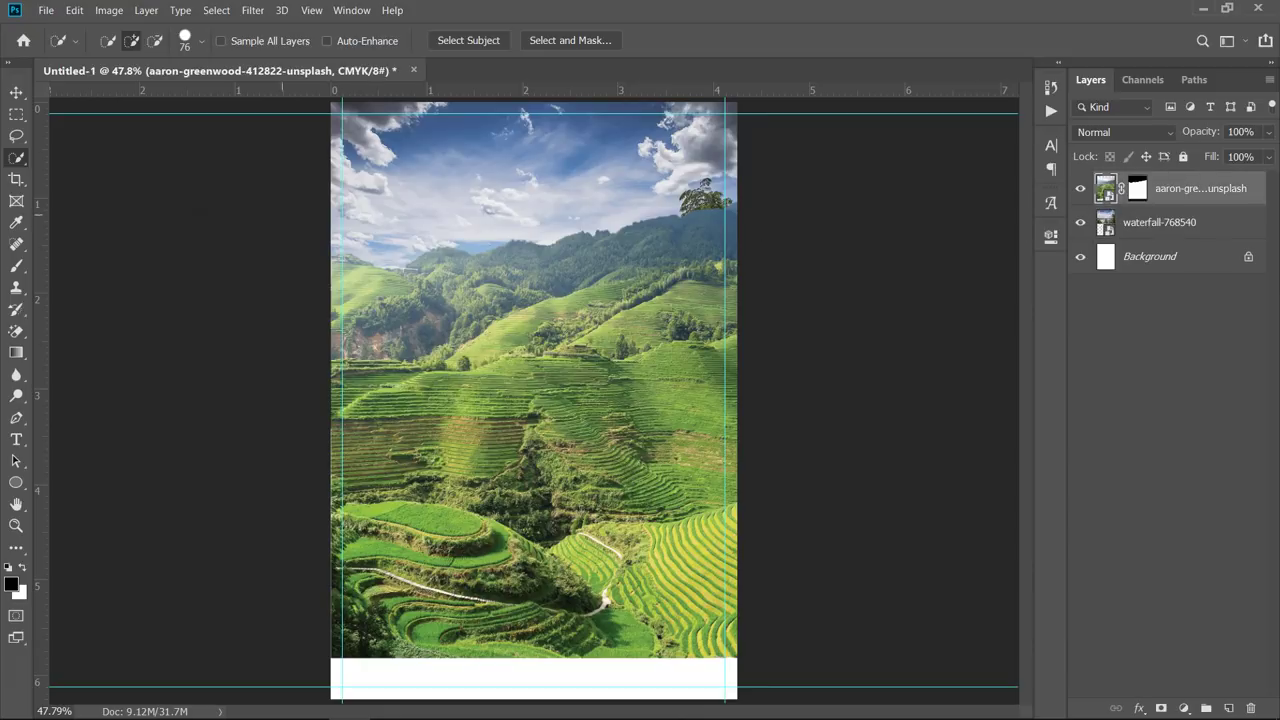
key(v)
drag(619, 340, 620, 368)
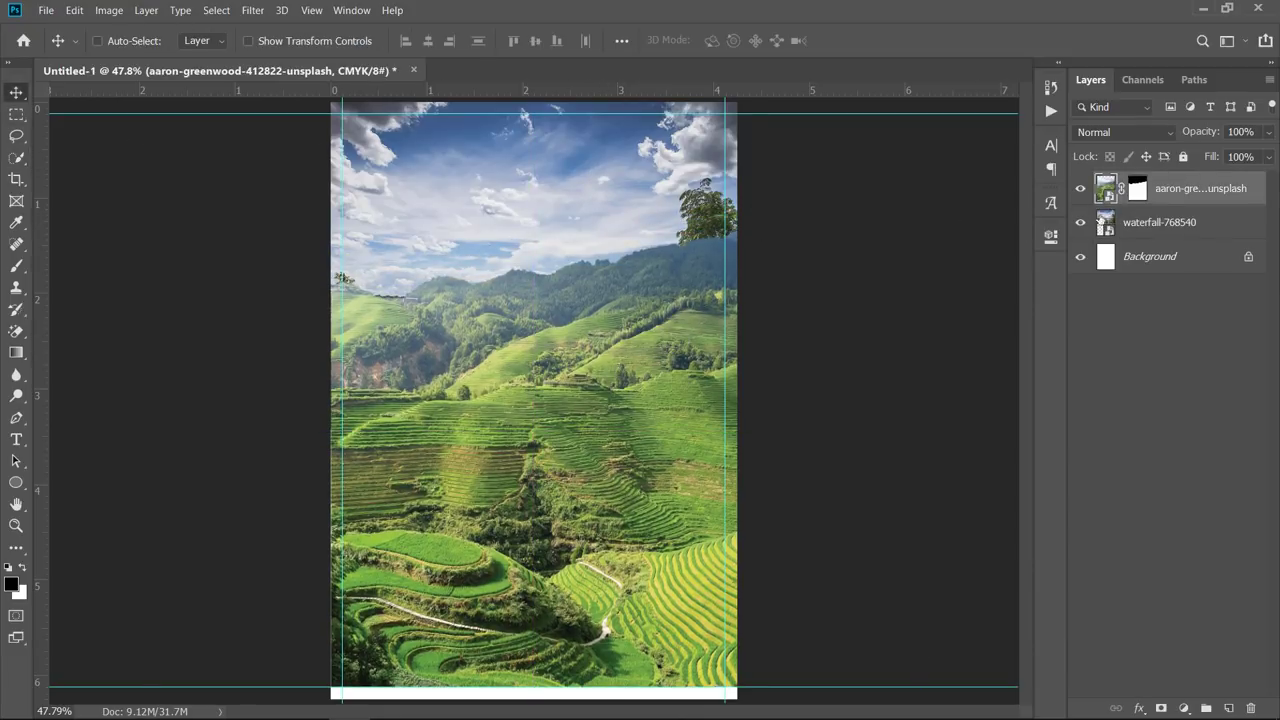
click(1155, 222)
drag(548, 205, 554, 230)
- Scale the waterfall image up to about 21% so its sky fills the page top
key(ctrl+t)
drag(823, 457, 893, 507)
drag(668, 313, 669, 318)
drag(893, 509, 922, 538)
key(Return)
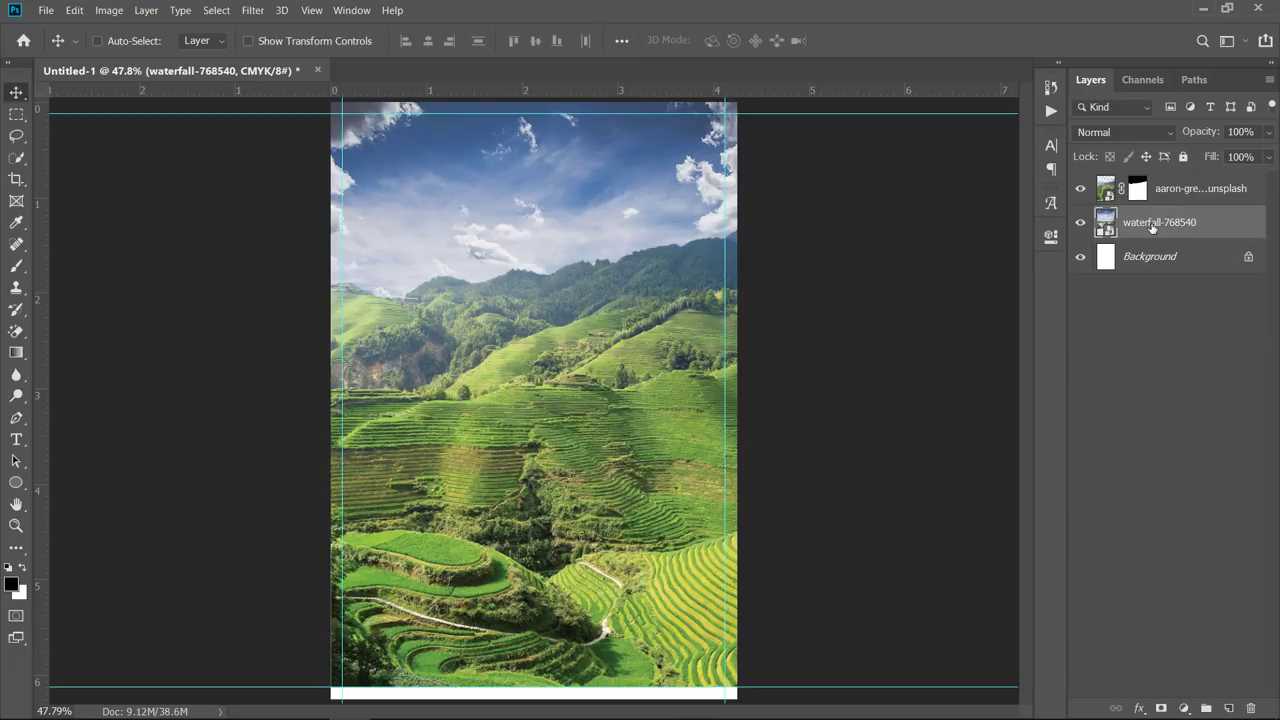
- Add a Photo Filter adjustment layer using the Warming Filter (85)
click(1183, 708)
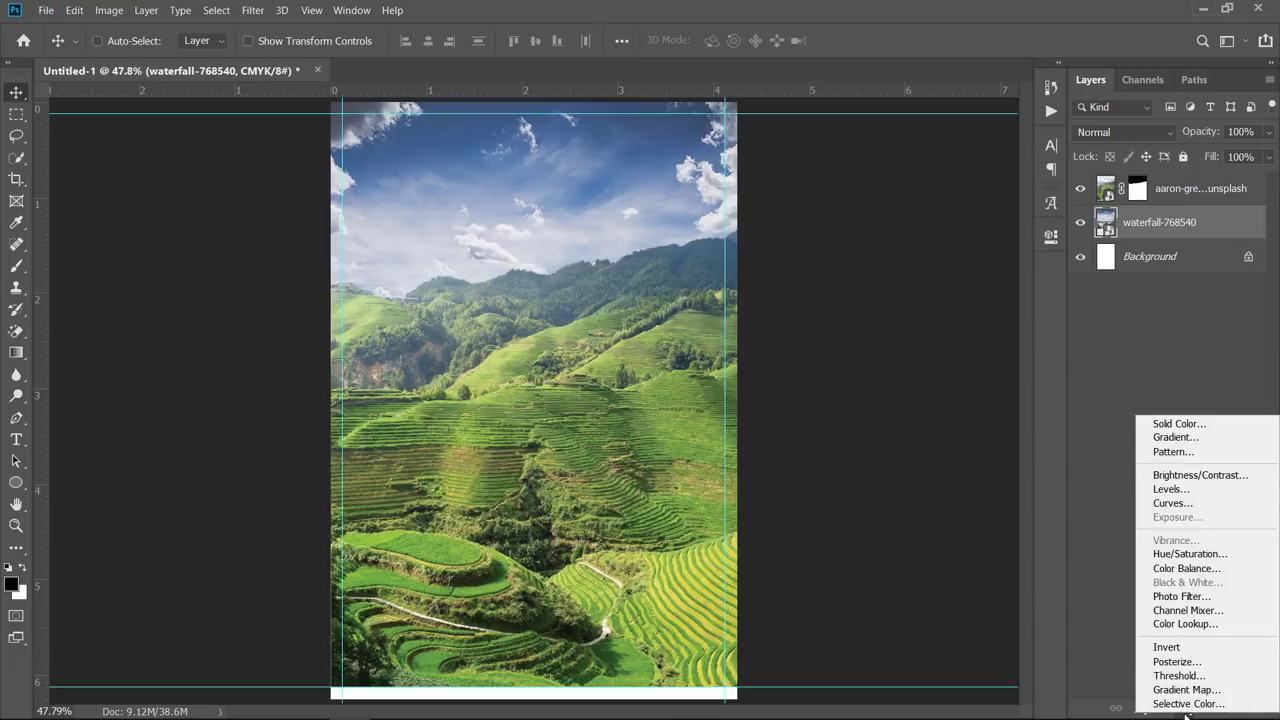
click(1181, 597)
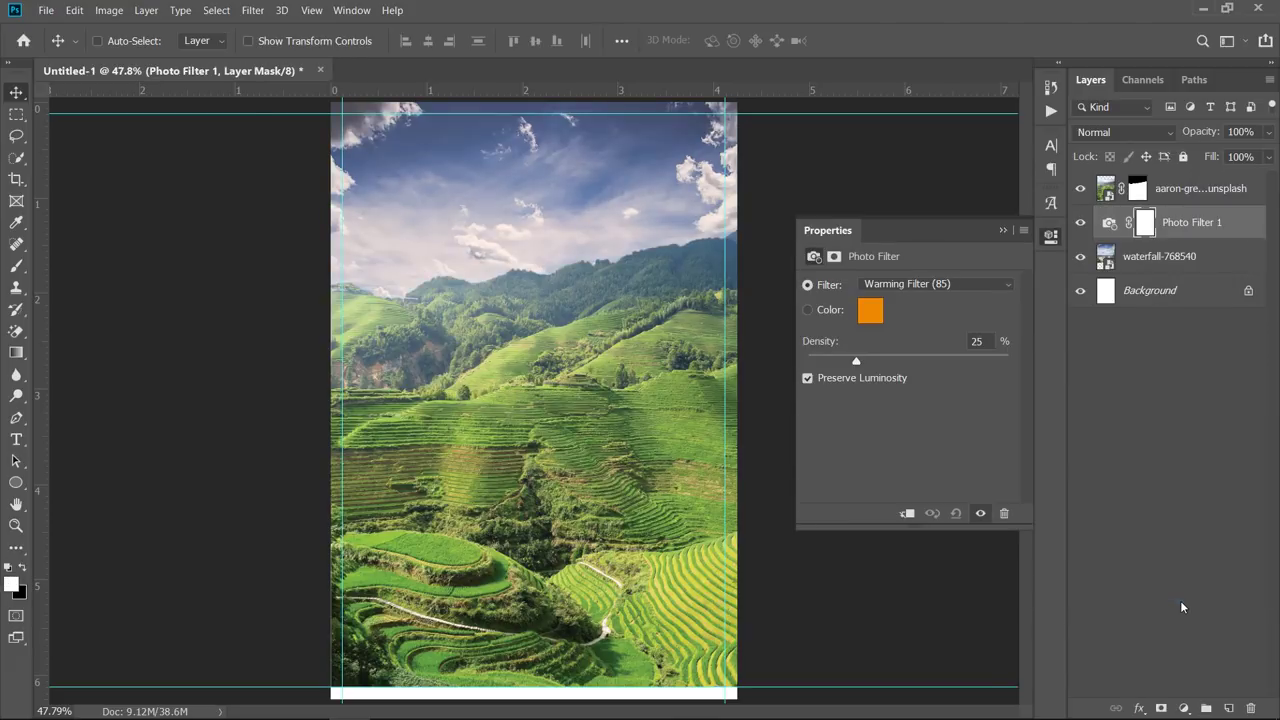
click(976, 283)
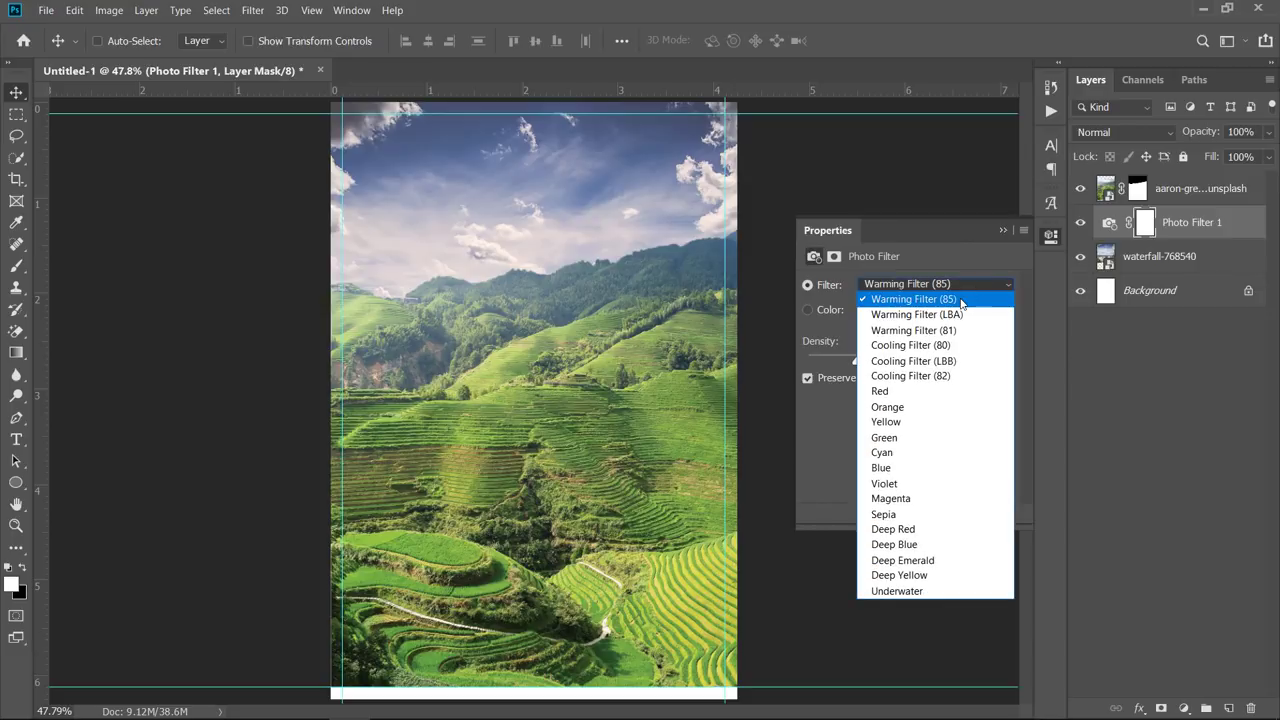
click(960, 297)
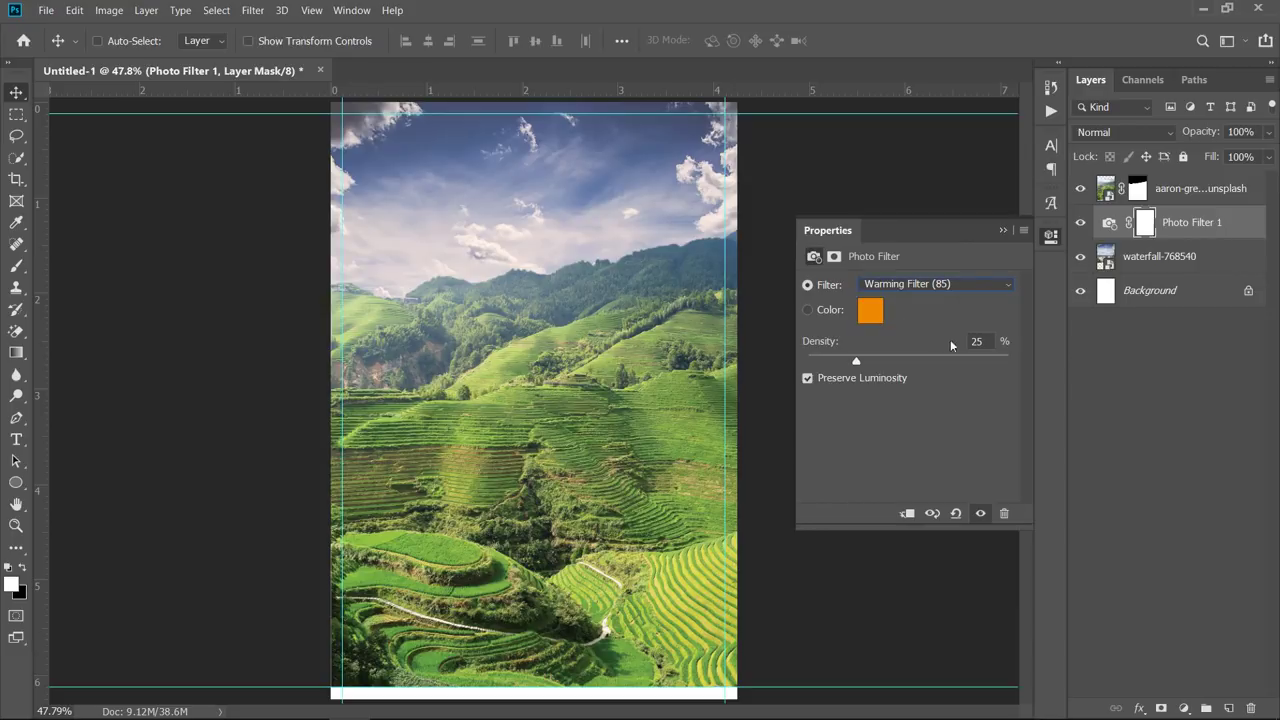
- Blend the photo filter as Overlay at 74% opacity and close its settings
click(1103, 134)
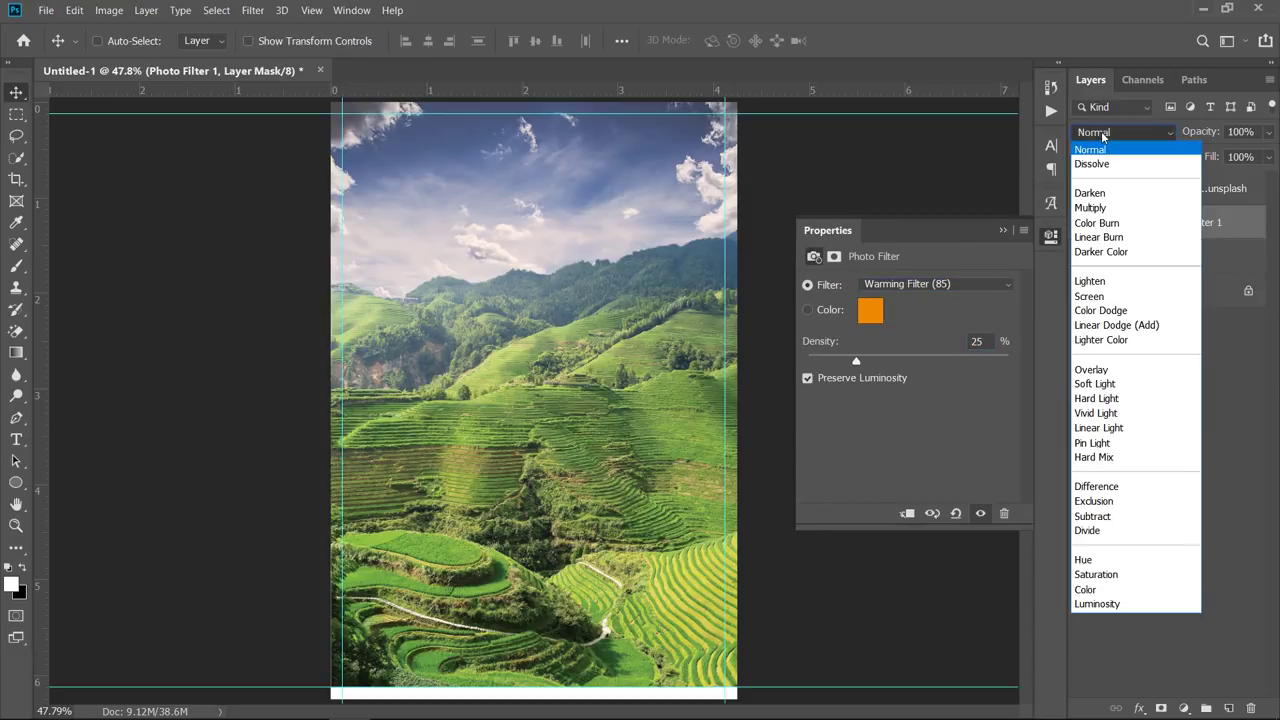
click(1100, 369)
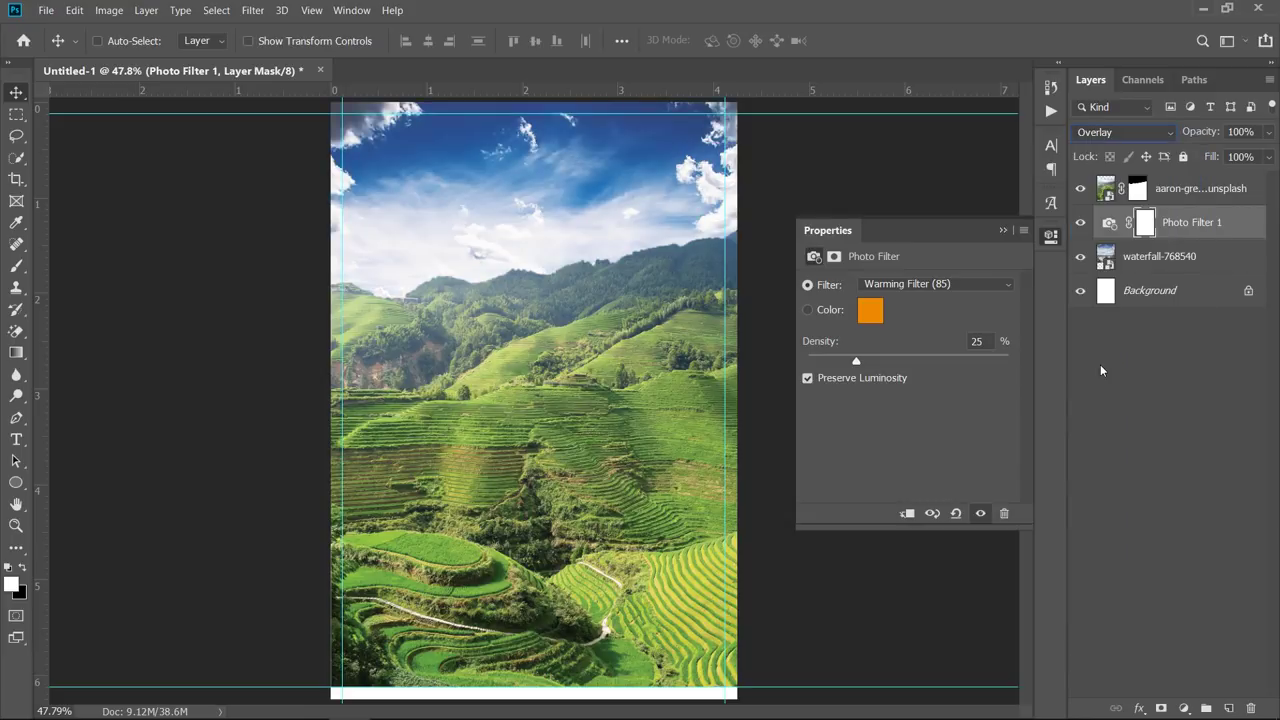
drag(1196, 134, 1173, 134)
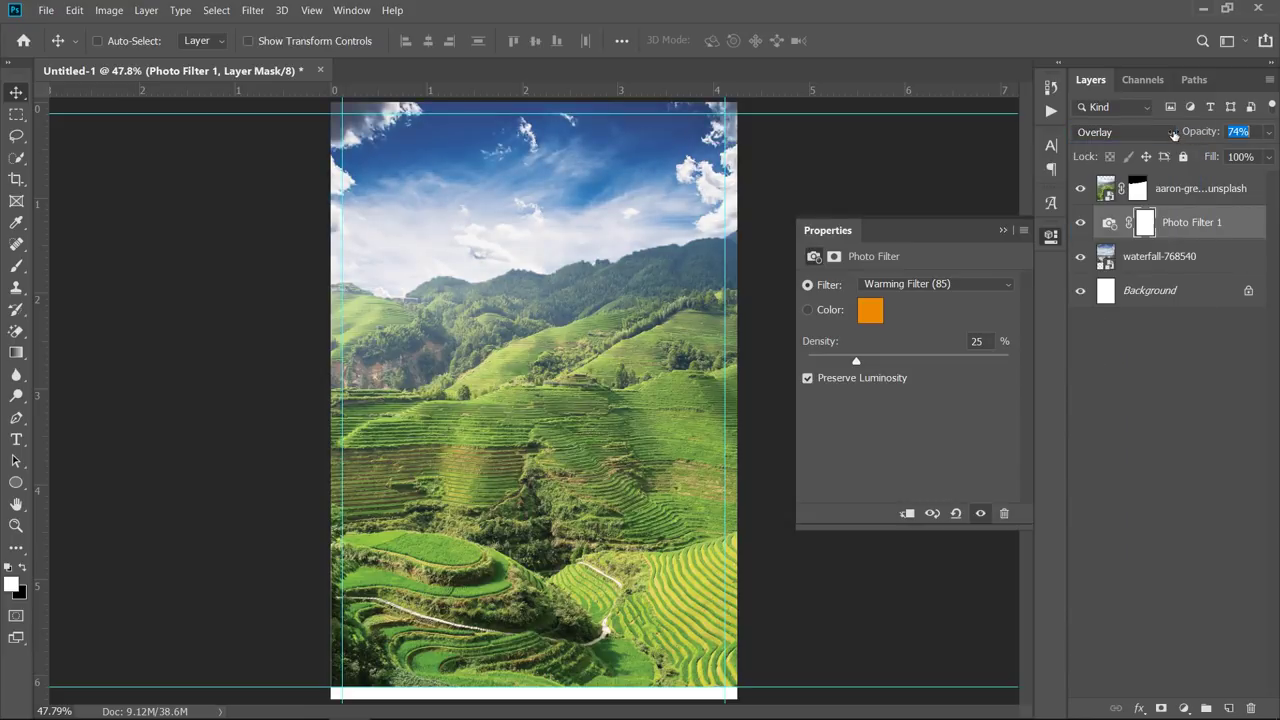
click(1005, 229)
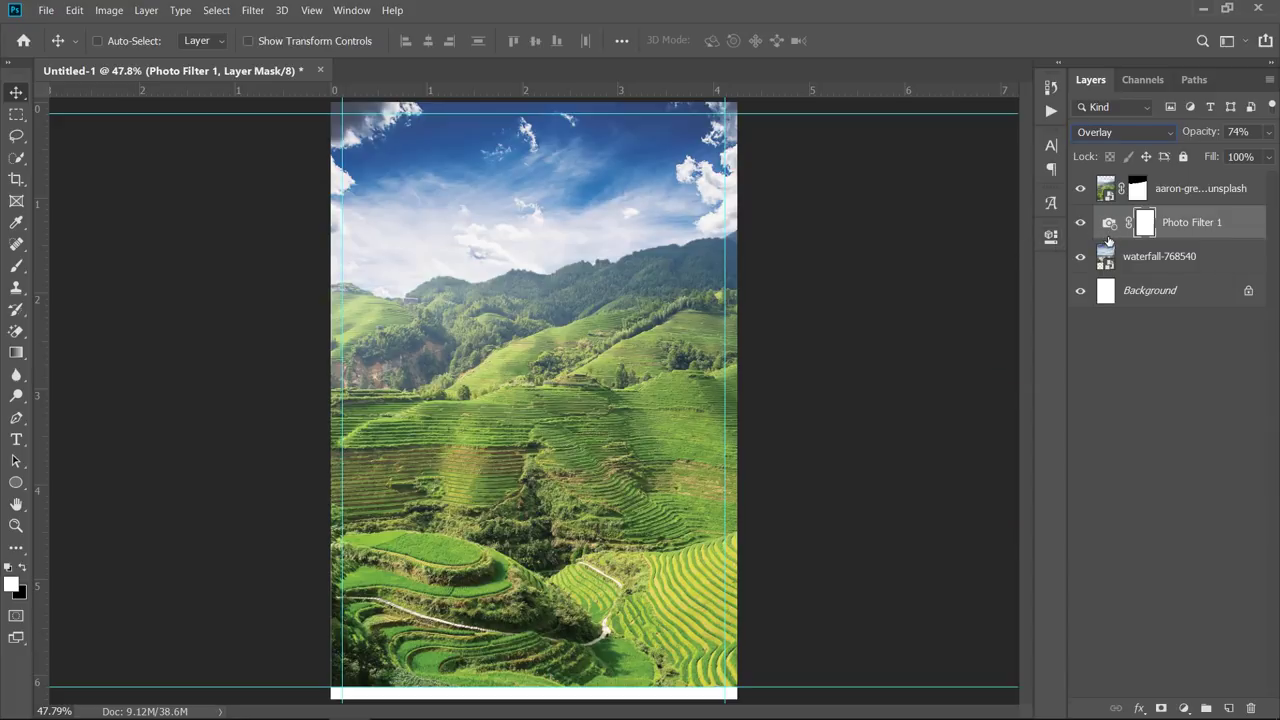
- Group the landscape, photo filter and waterfall layers into a group named BG
click(1222, 188)
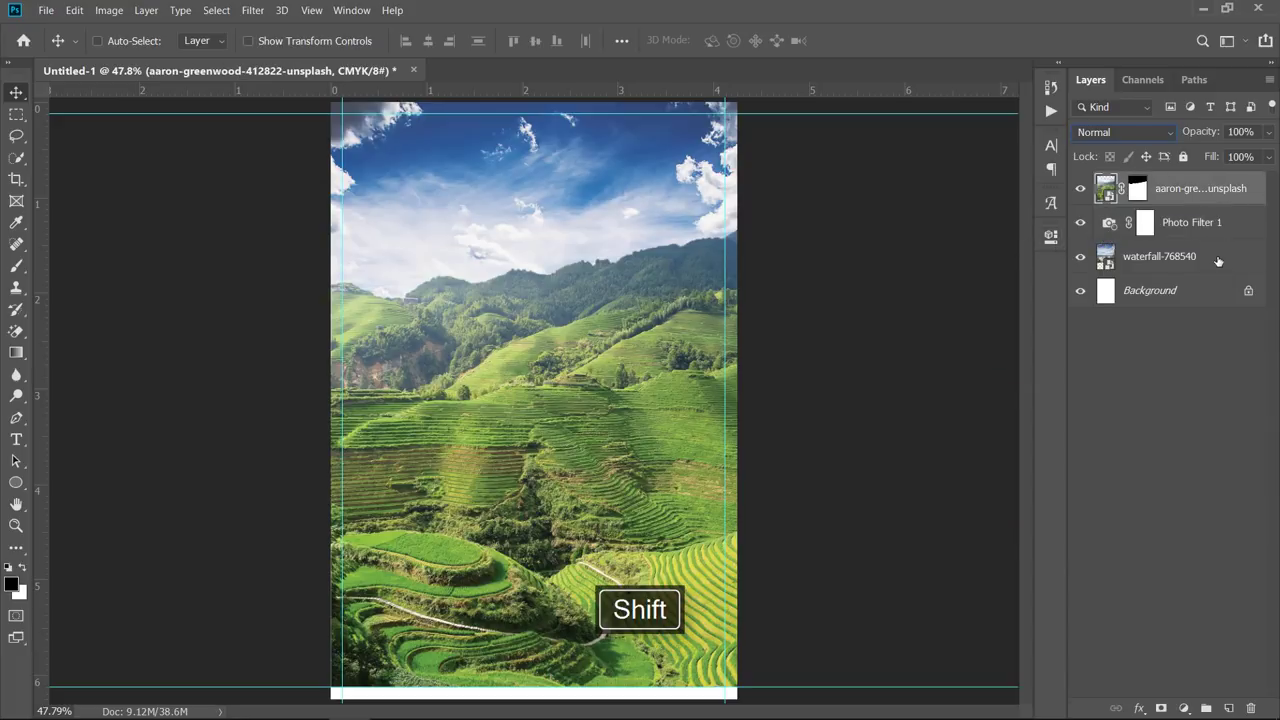
shift+click(1218, 258)
drag(1230, 258, 1206, 708)
double_click(1145, 183)
text(BG)
key(Return)
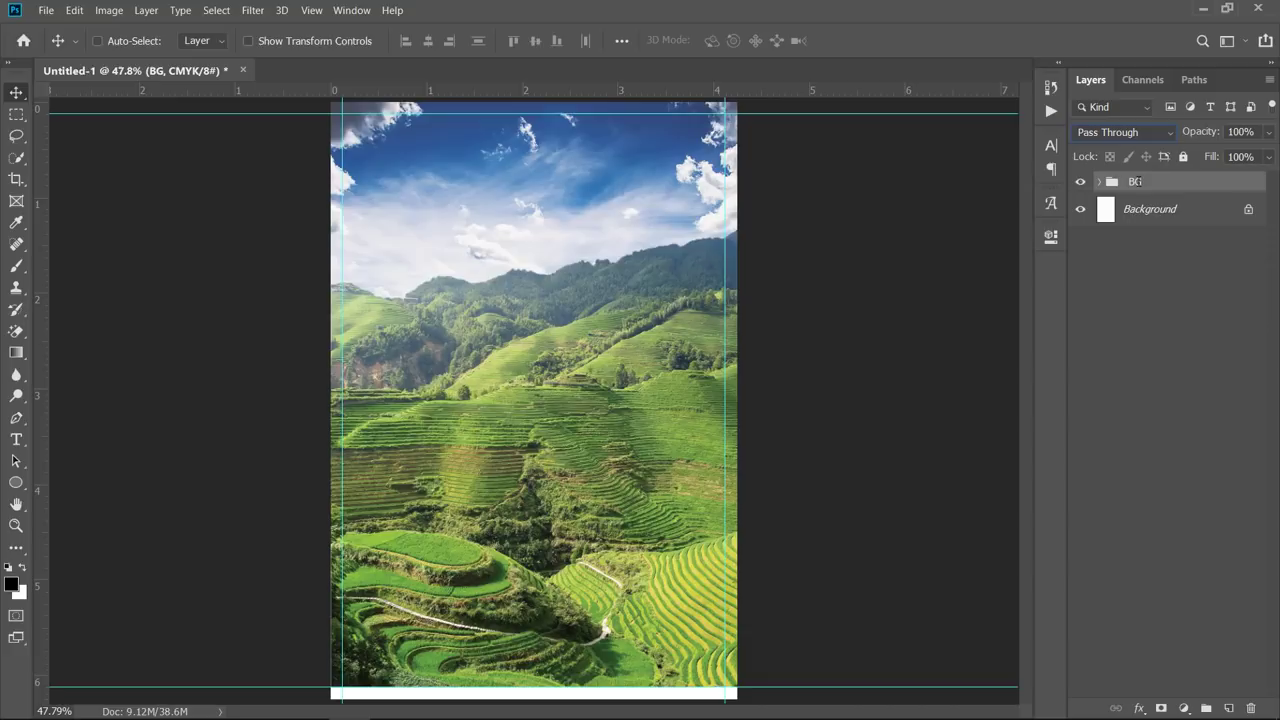
- Delete the white Background layer and expand the BG group
click(1154, 212)
key(Delete)
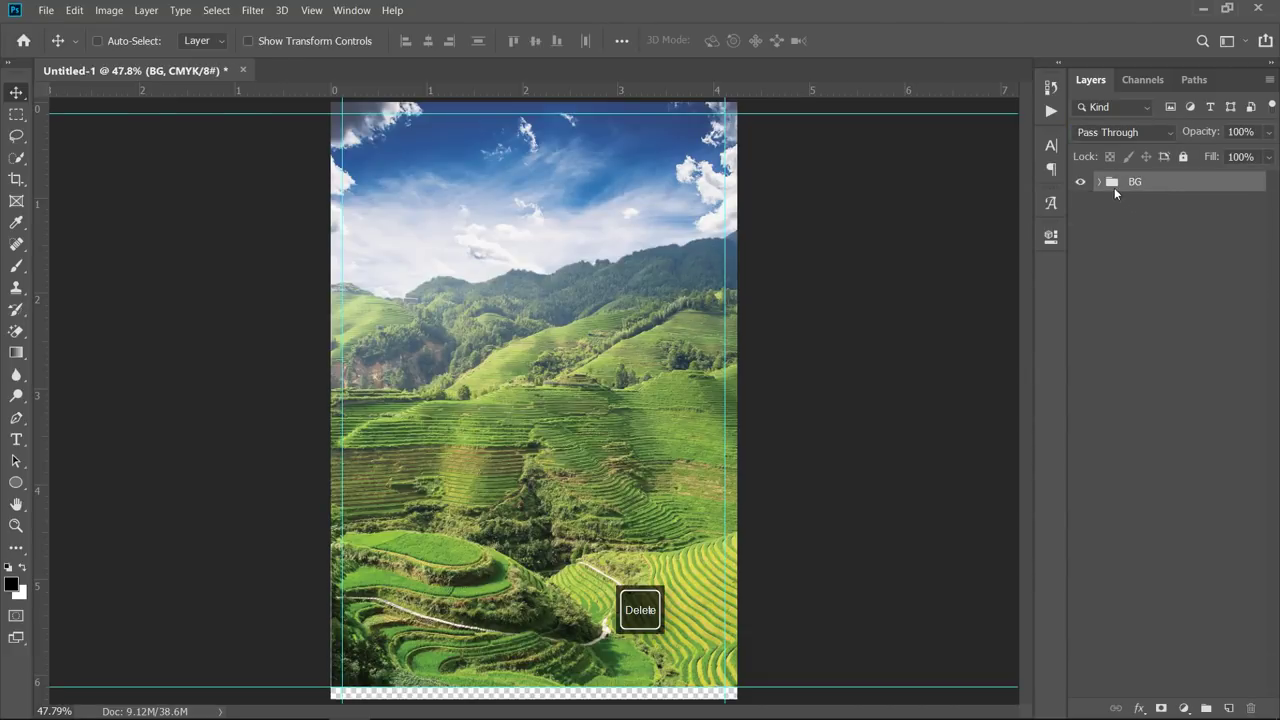
click(1100, 182)
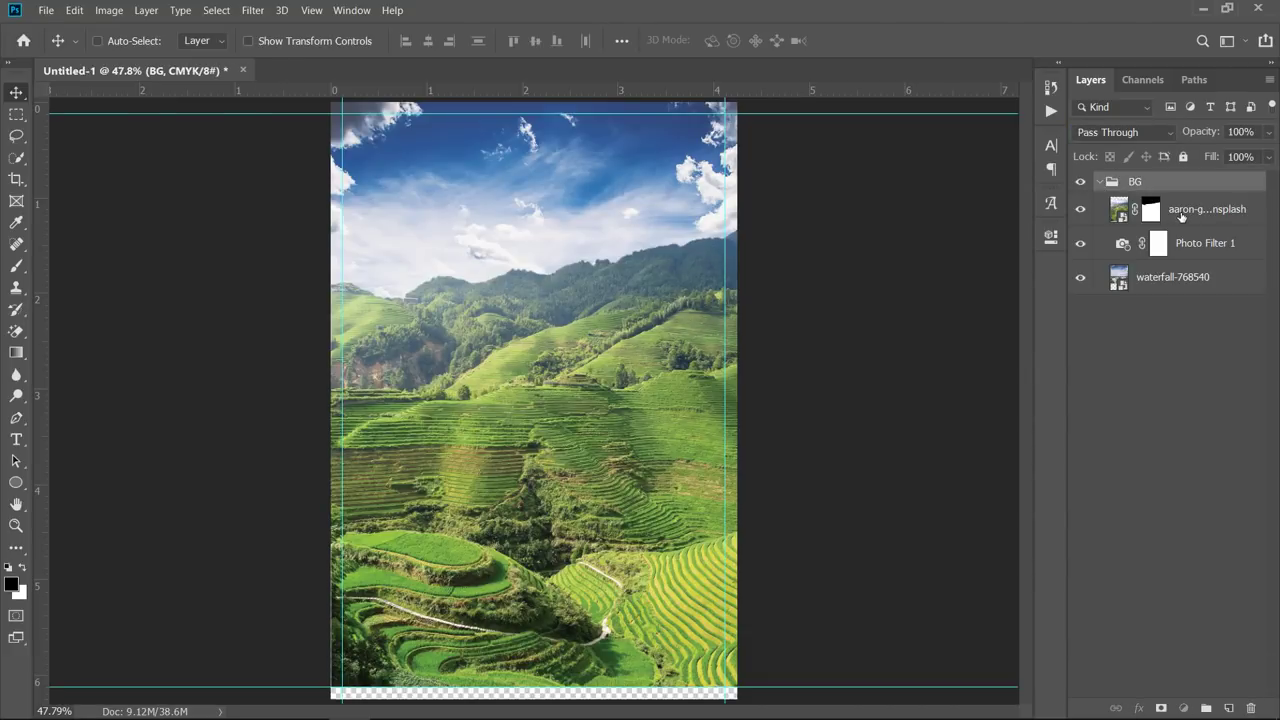
click(1177, 218)
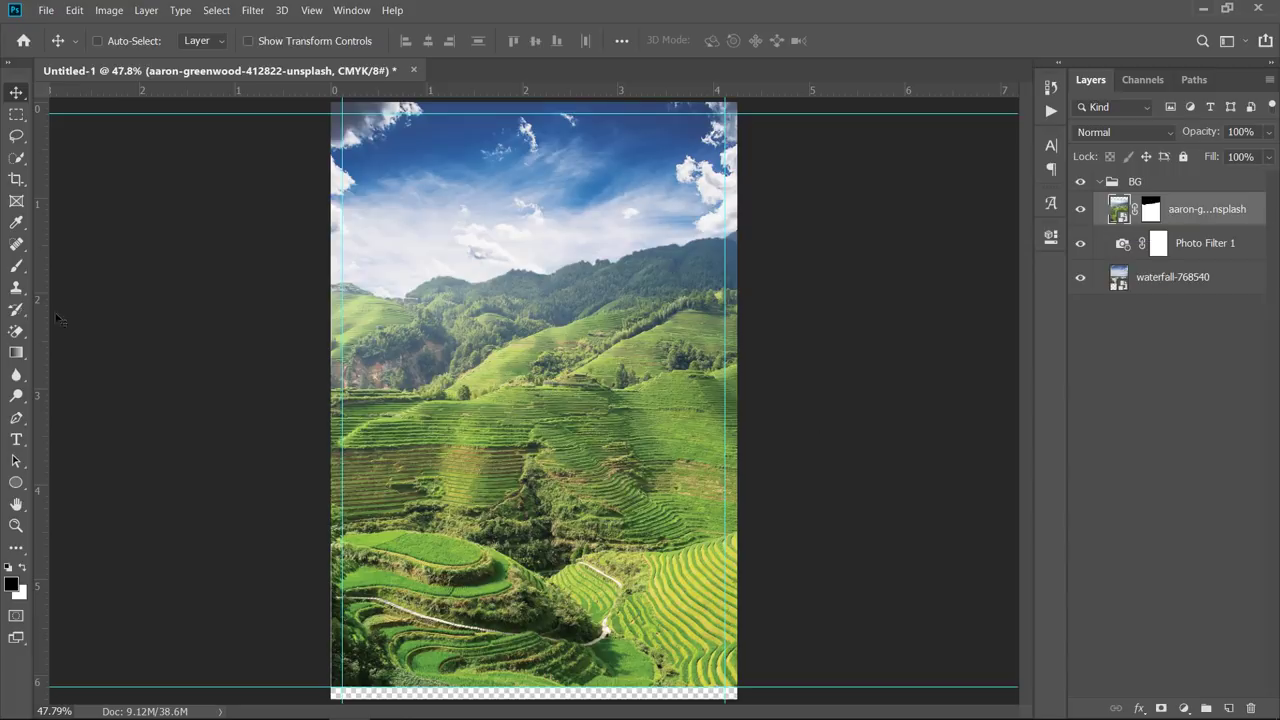
- On a new layer, set a white brush to 31% opacity, 29% flow, about 124 px
click(17, 267)
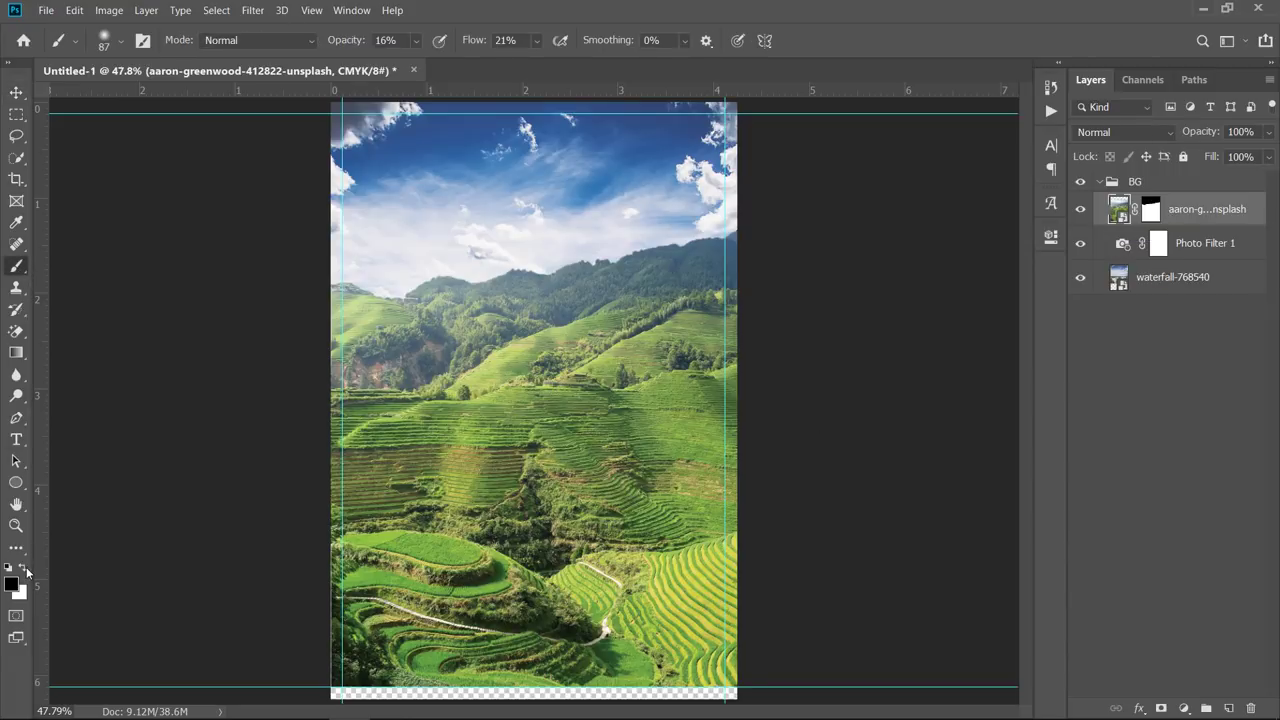
click(22, 568)
click(1228, 708)
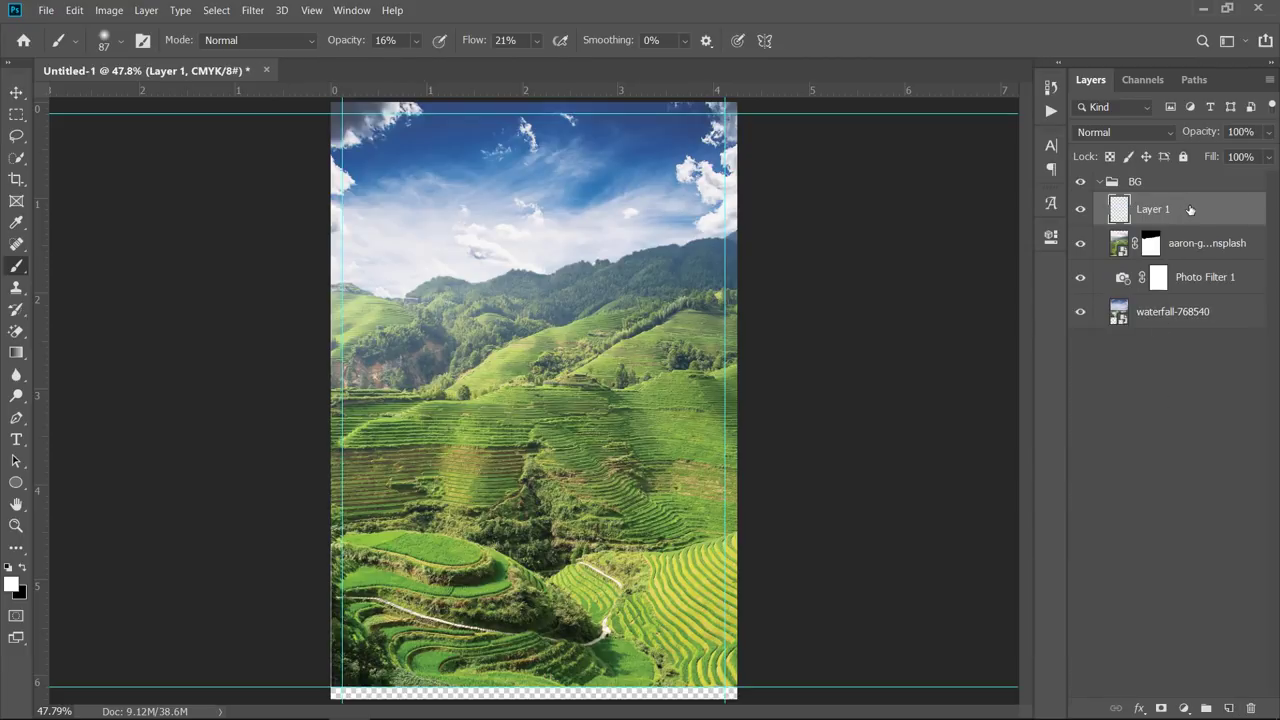
drag(346, 42, 361, 42)
drag(474, 42, 482, 42)
drag(704, 254, 686, 243)
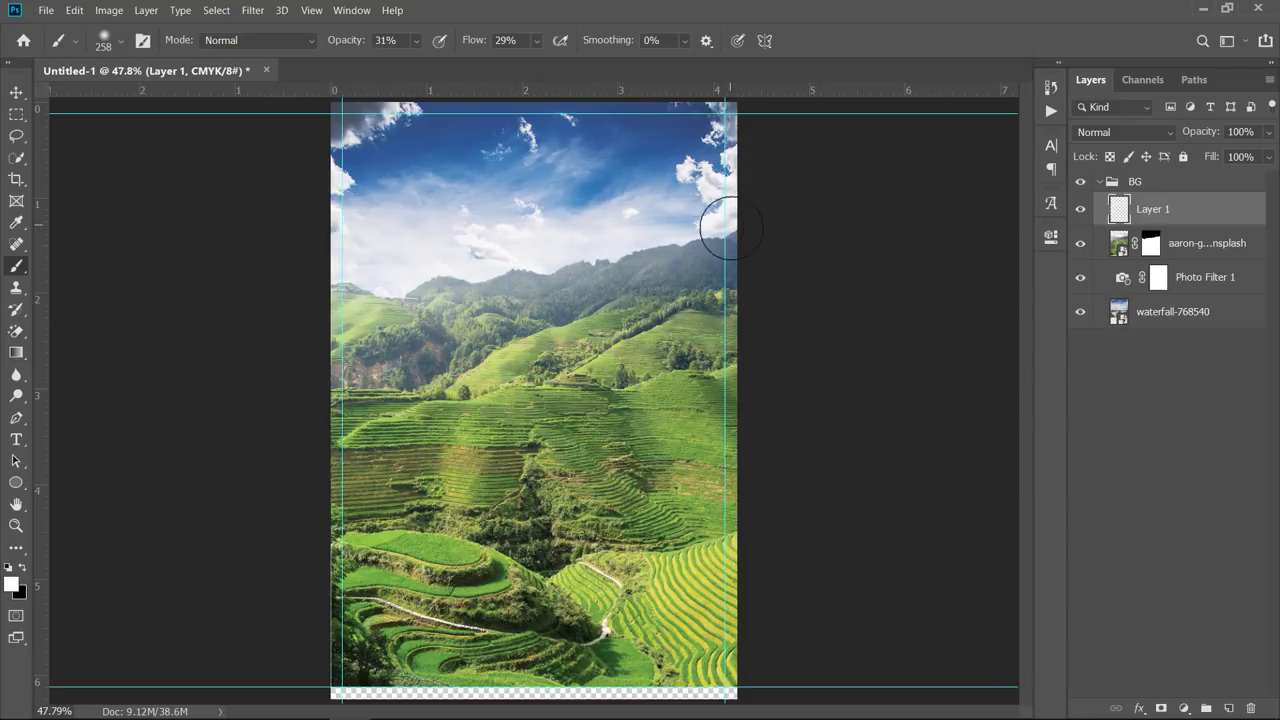
drag(727, 228, 695, 237)
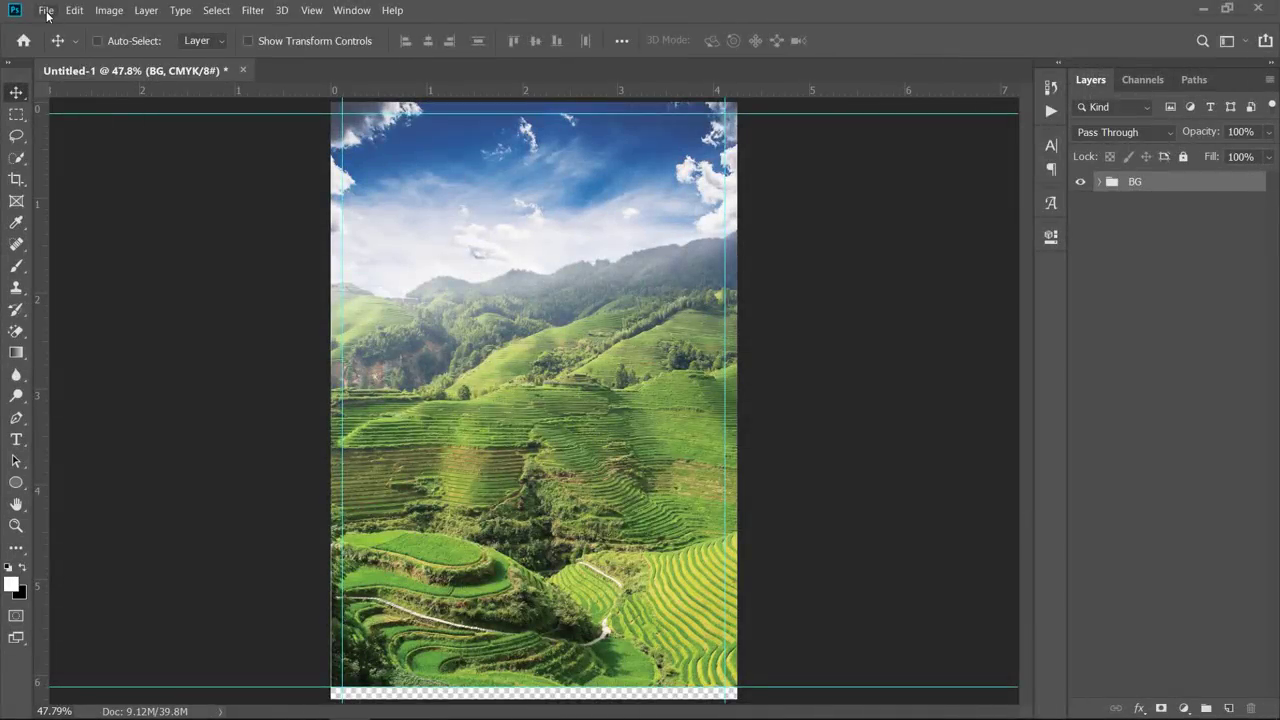
- Embed the 1457 wall-and-floor image and scale it up from its centre to page width
click(46, 14)
click(80, 308)
double_click(378, 126)
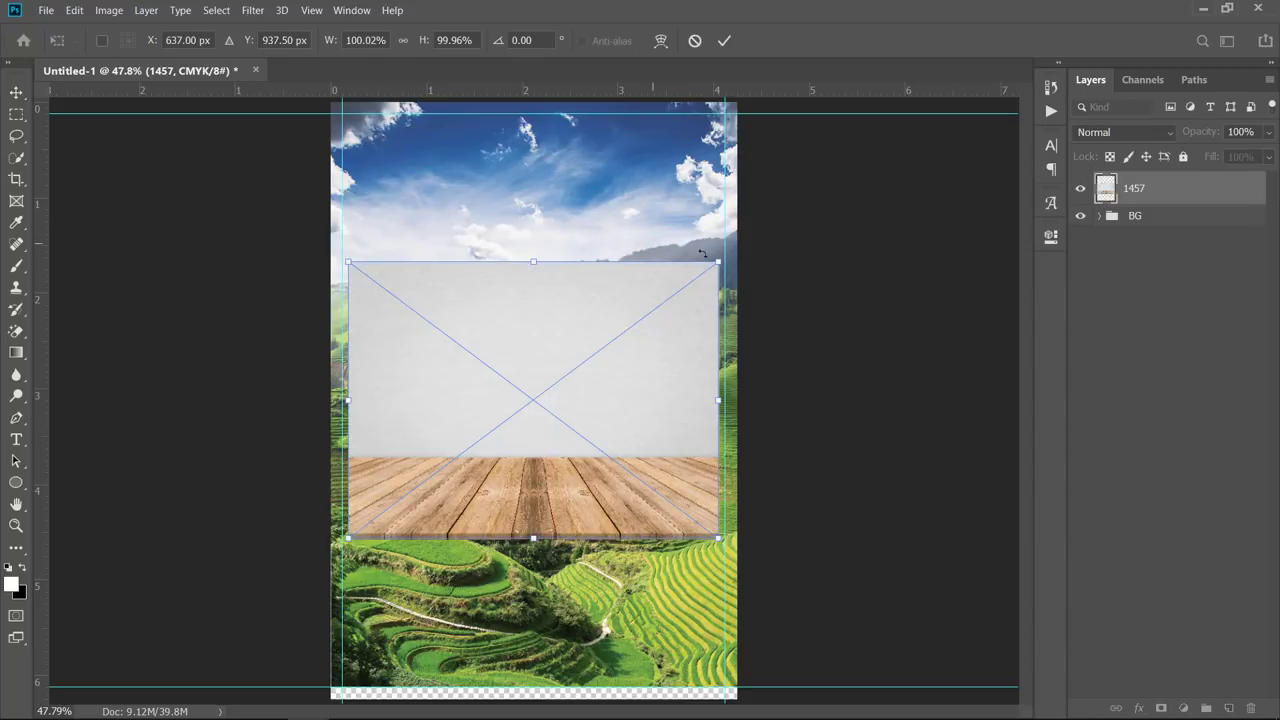
drag(716, 260, 773, 219)
key(Return)
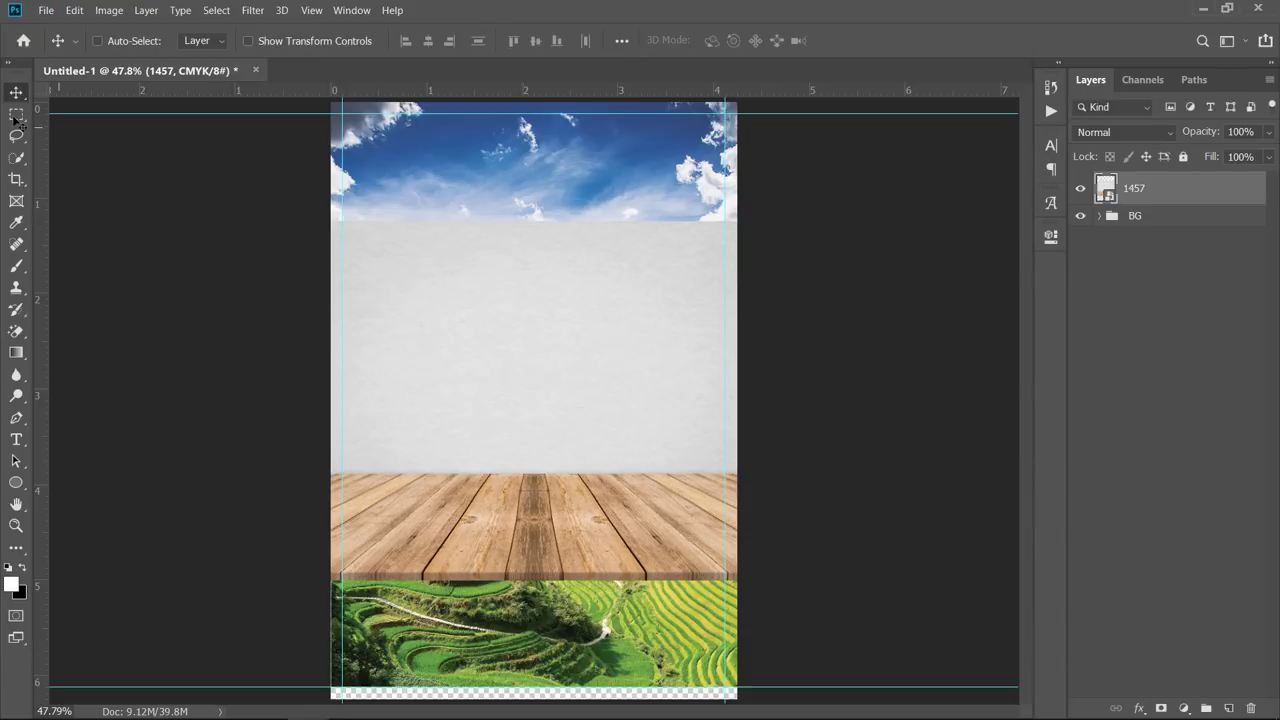
- Draw a rectangular selection around the wooden plank strip and mask the 1457 image to it
click(16, 116)
click(70, 113)
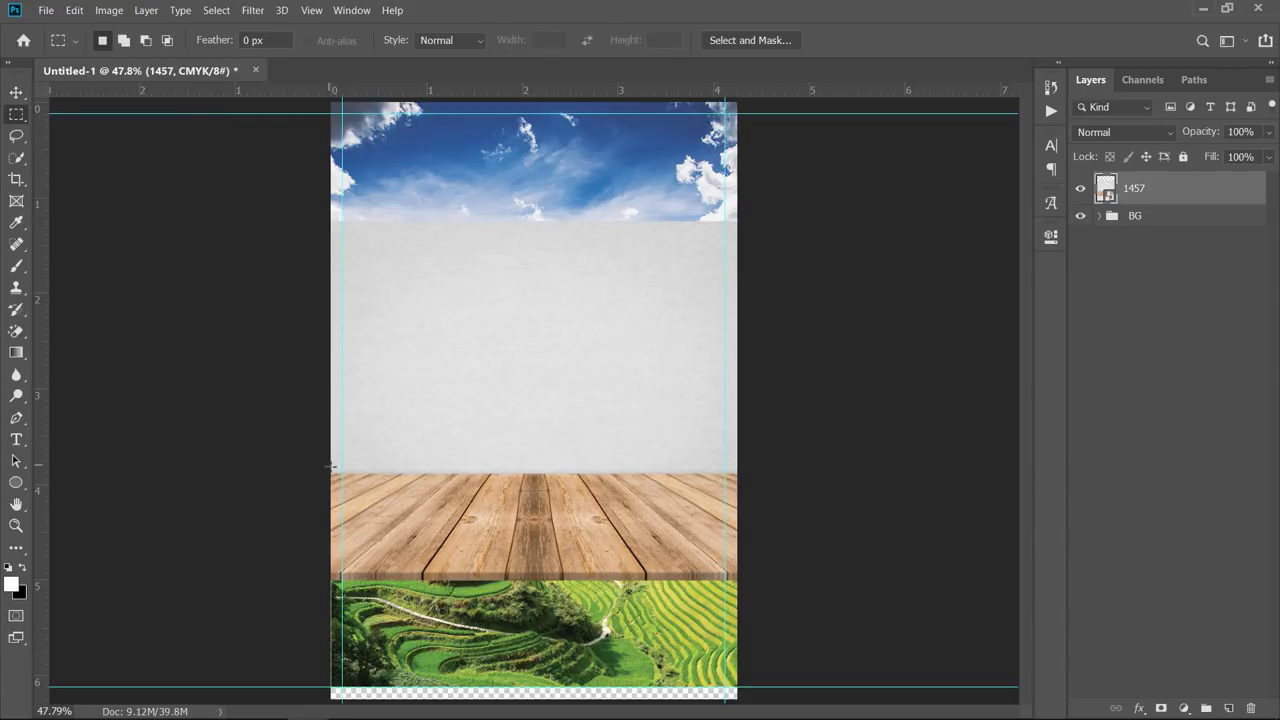
drag(332, 473, 758, 578)
scroll(648, 566, up, 5)
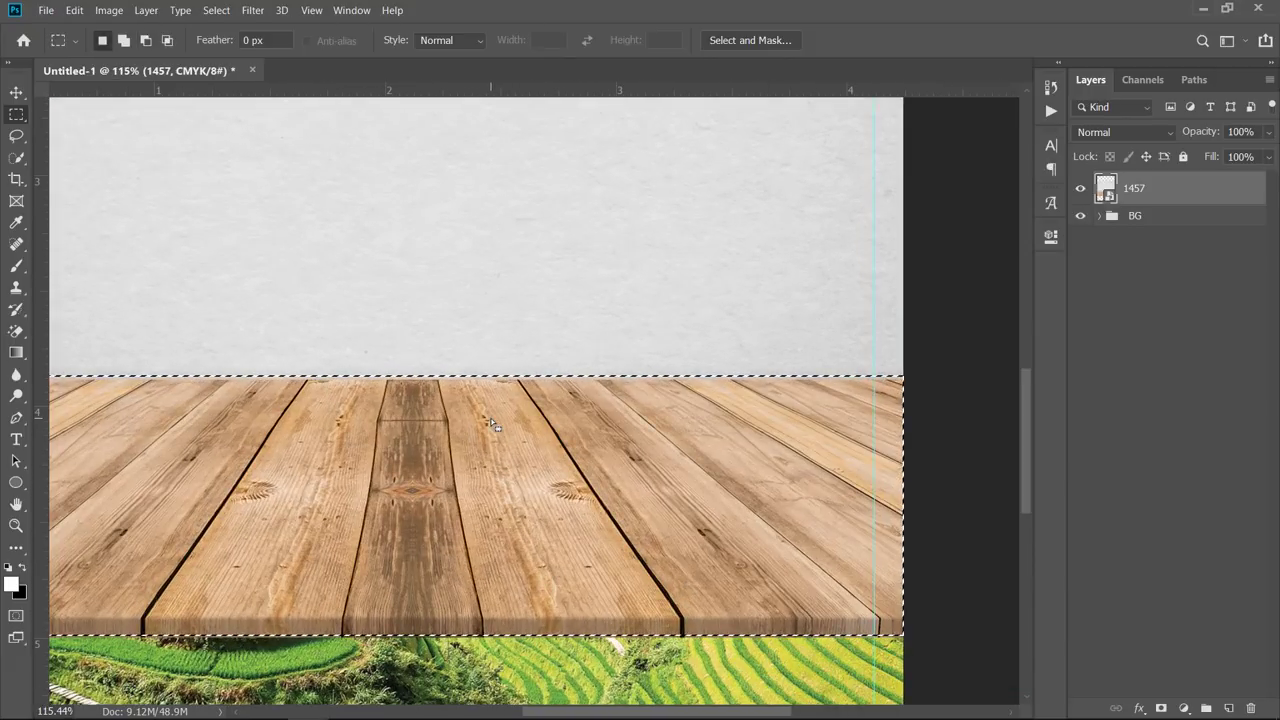
key(Down)
key(Down)
key(Down)
key(Down)
key(Up)
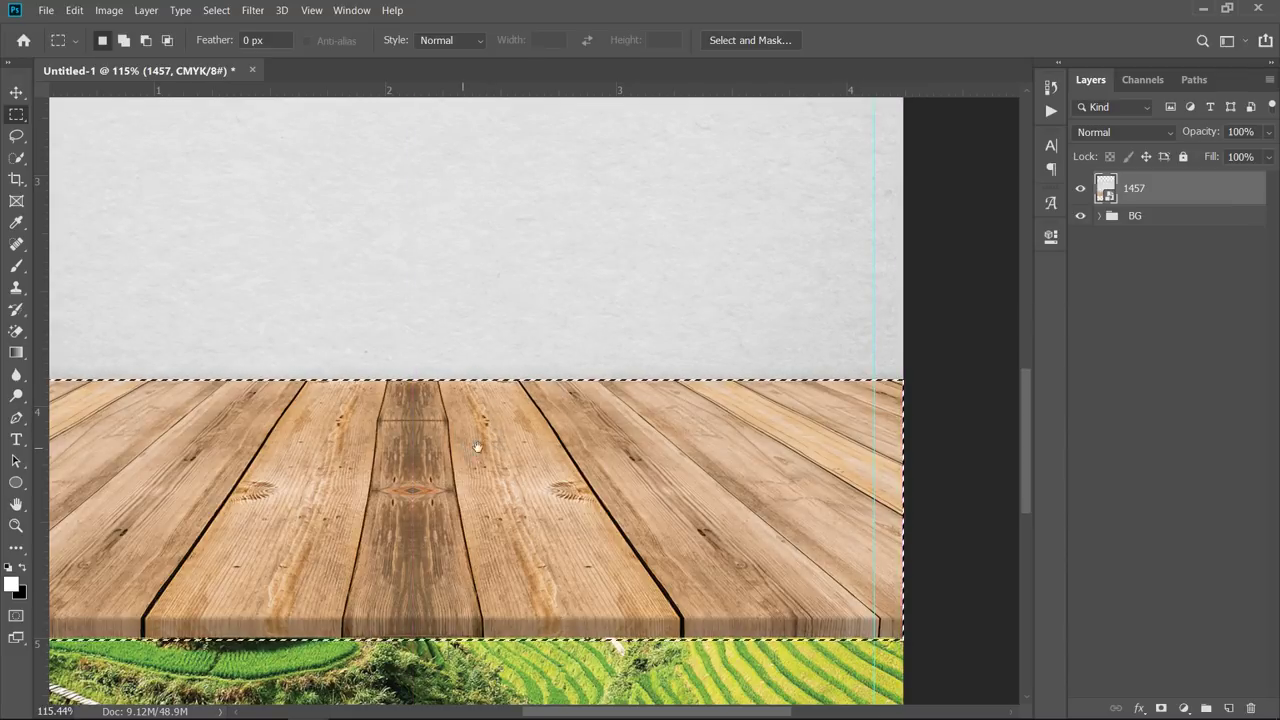
mouse_move(491, 443)
mouse_down()
mouse_move(665, 446)
mouse_move(509, 449)
mouse_up()
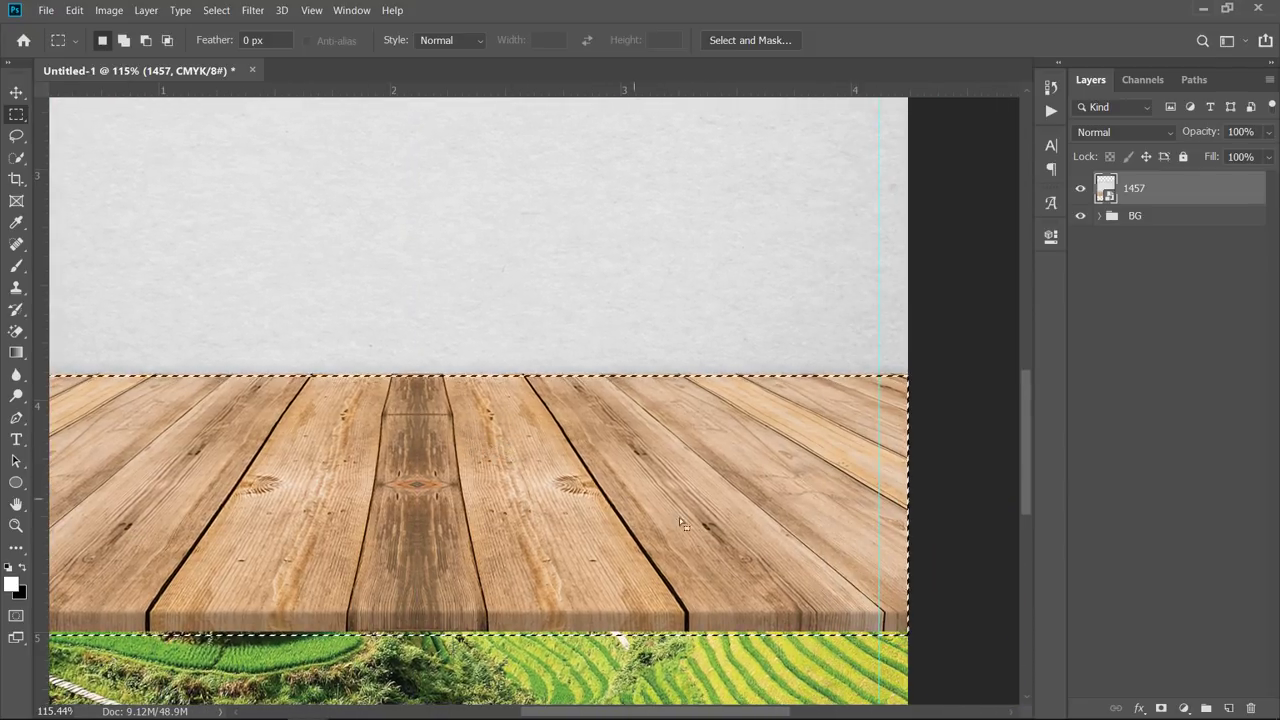
click(1161, 708)
key(ctrl+0)
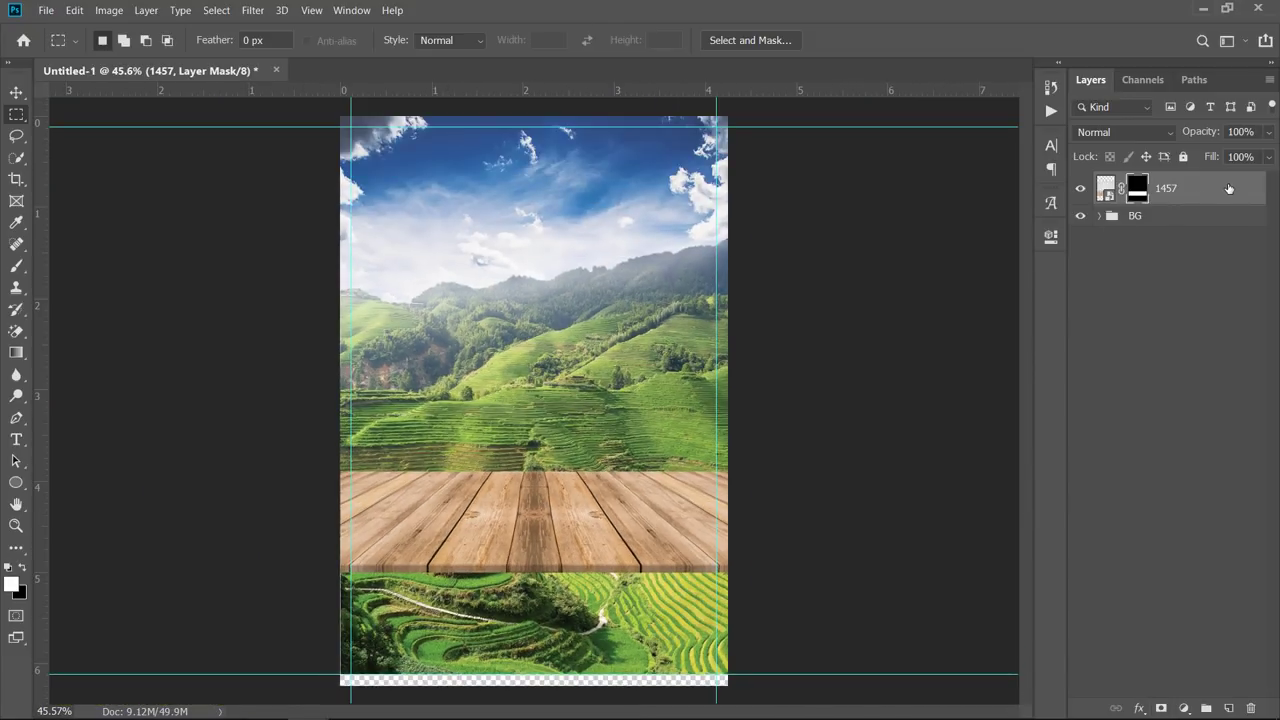
- Stretch the 1457 image slightly taller from its top edge
click(1229, 189)
key(ctrl+t)
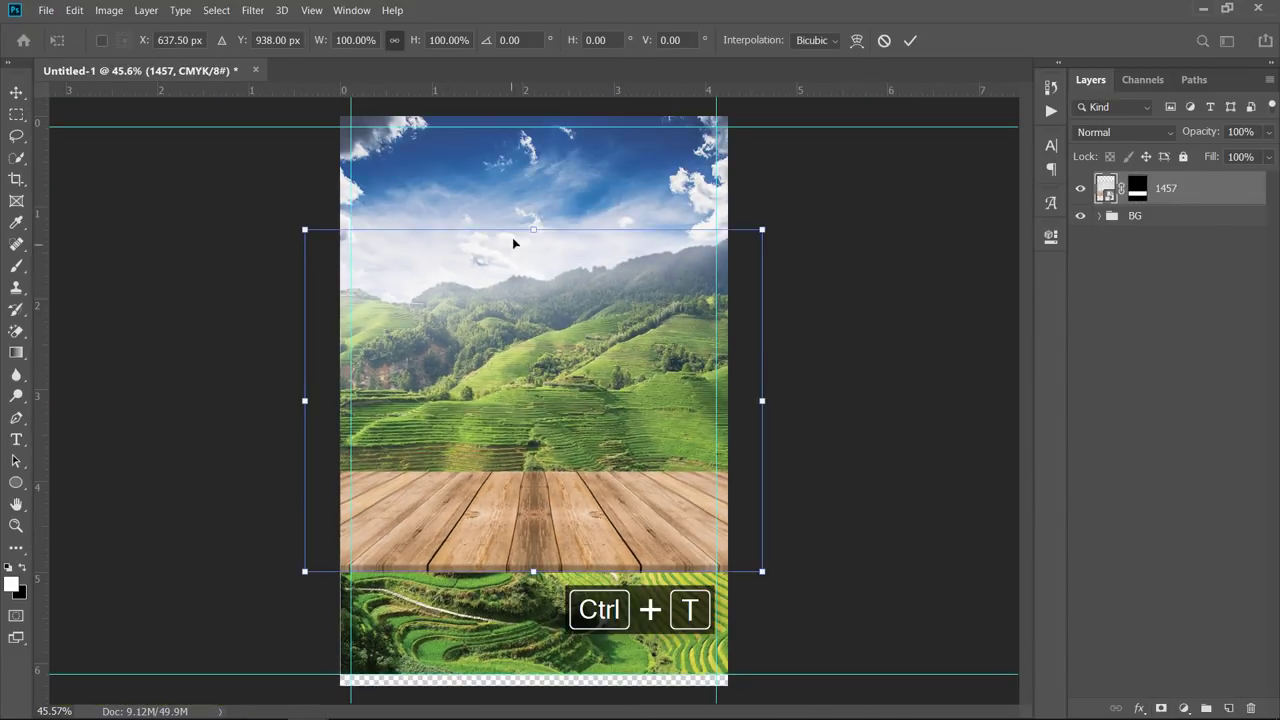
drag(533, 229, 560, 205)
key(Return)
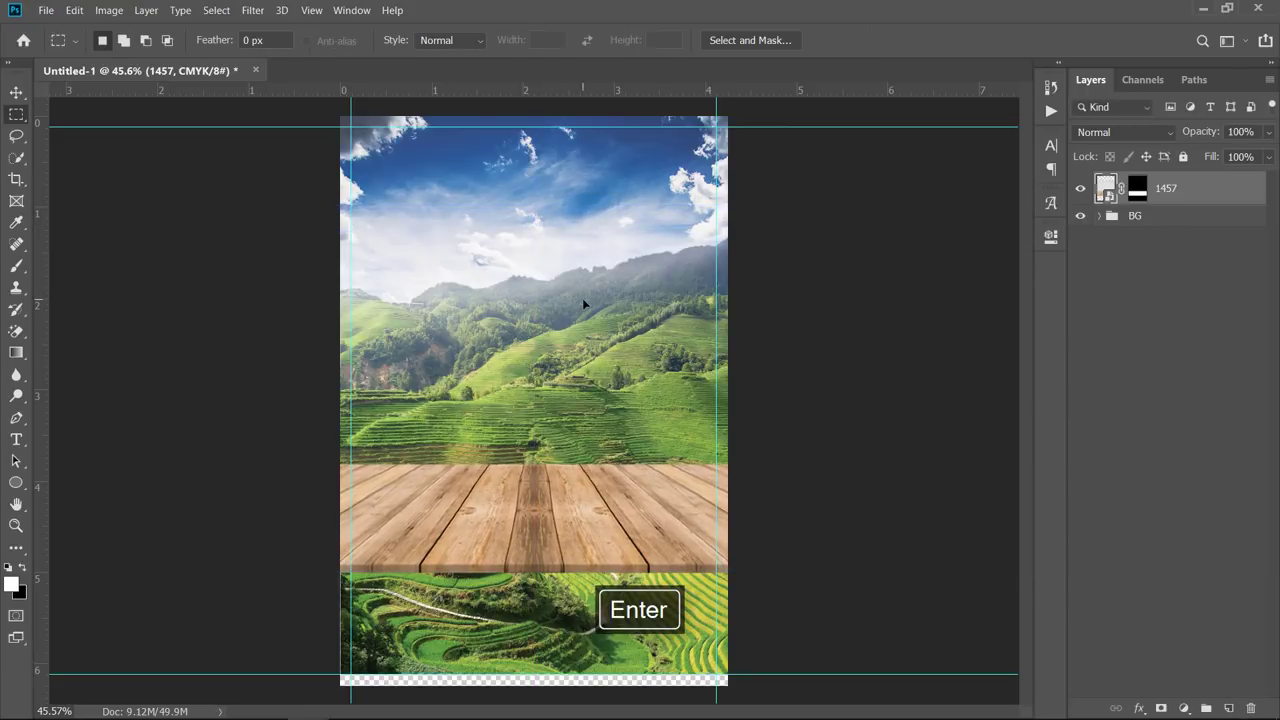
- Place the 335 wood-panel image as embedded, moved to the flyer's bottom and enlarged to about 25%
click(46, 11)
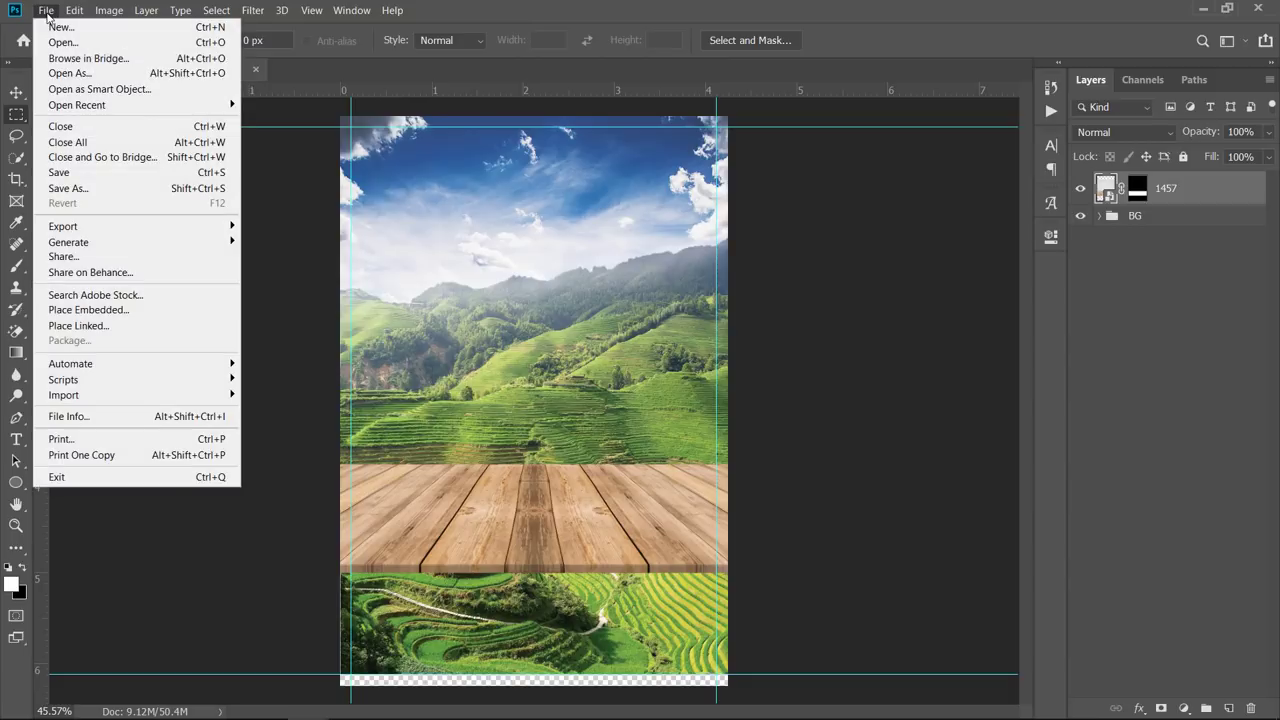
click(108, 309)
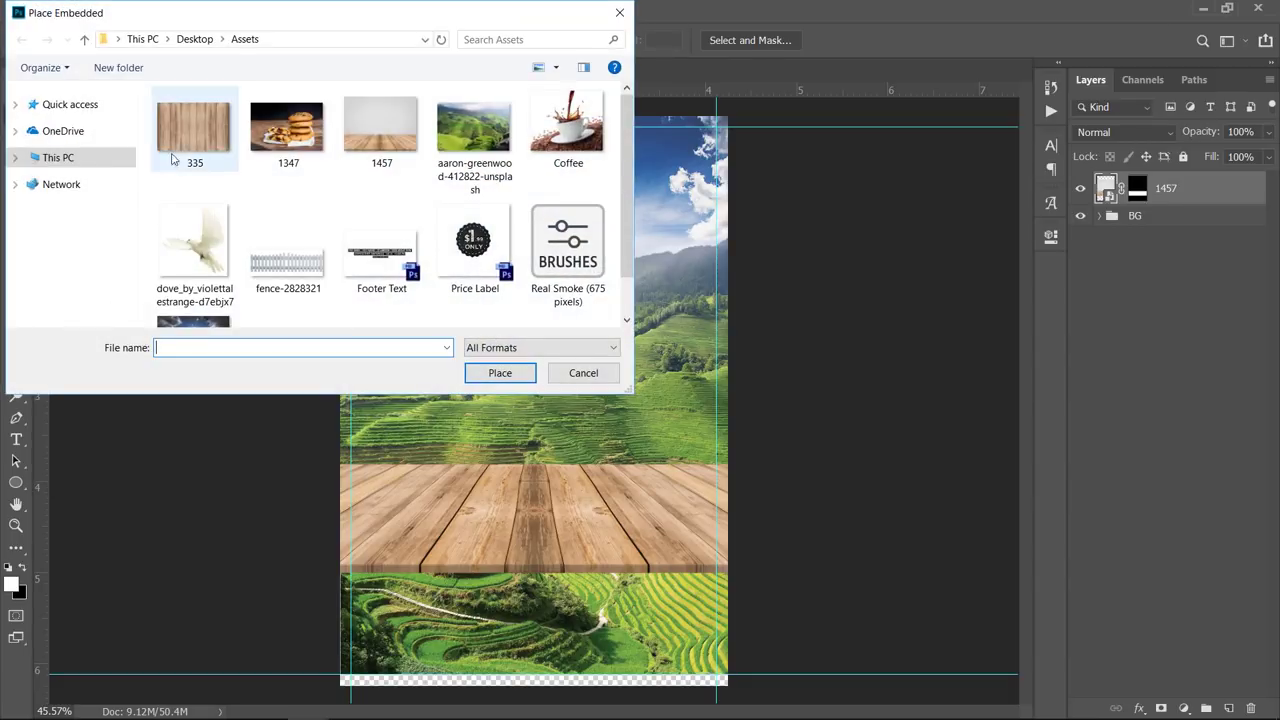
double_click(182, 136)
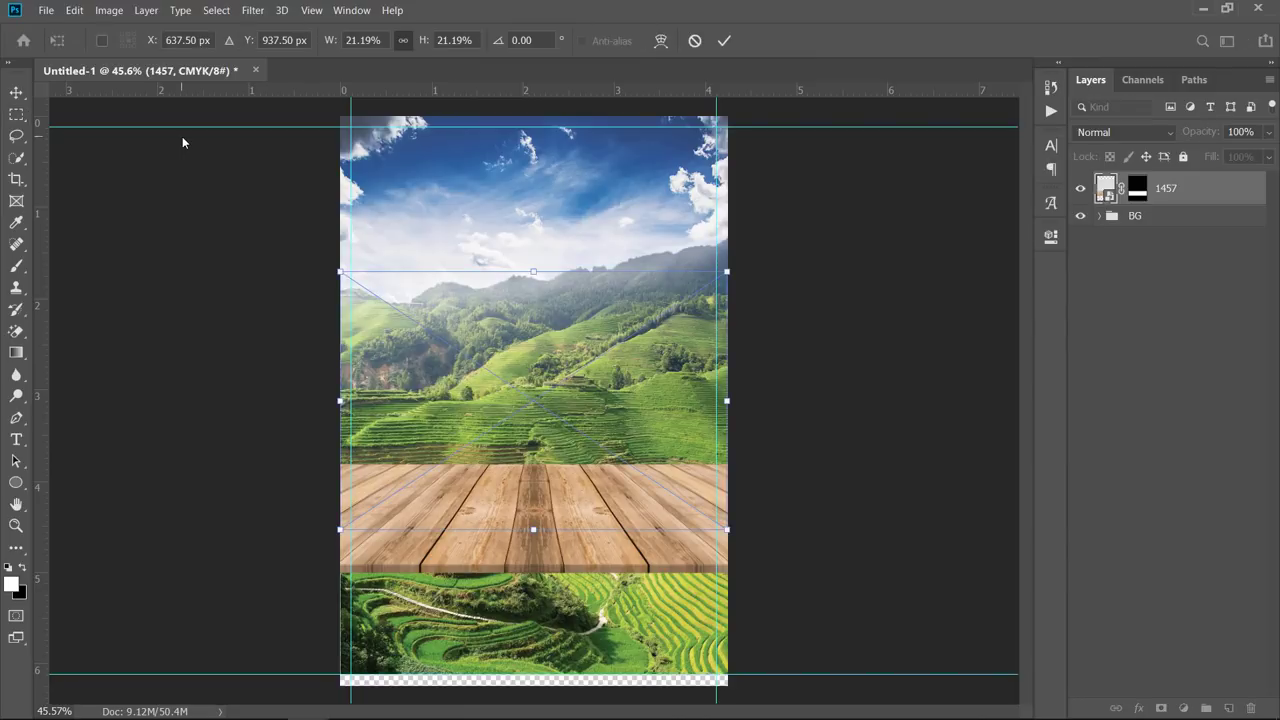
drag(559, 378, 557, 587)
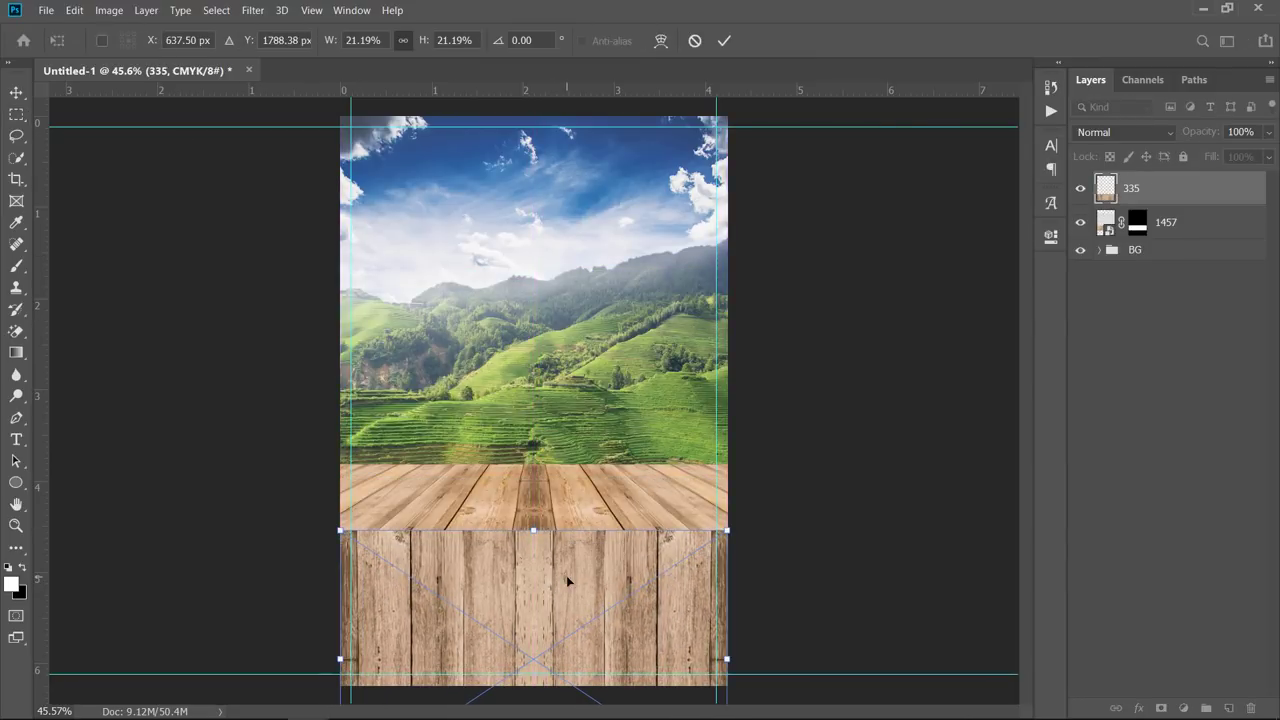
scroll(534, 400, down, 3)
mouse_move(645, 476)
mouse_down()
mouse_move(668, 460)
mouse_move(667, 476)
mouse_up()
key(Return)
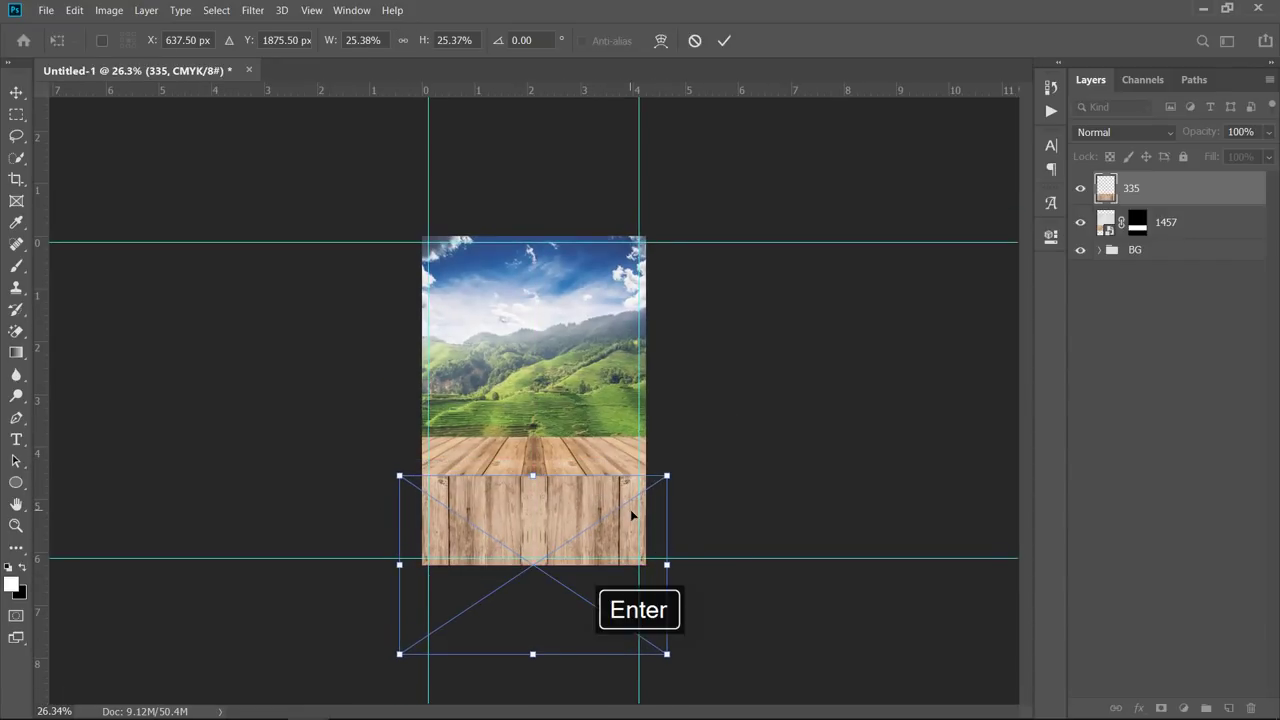
- Move layer 335 beneath layer 1457 and fit the whole flyer on screen
drag(1183, 200, 1172, 245)
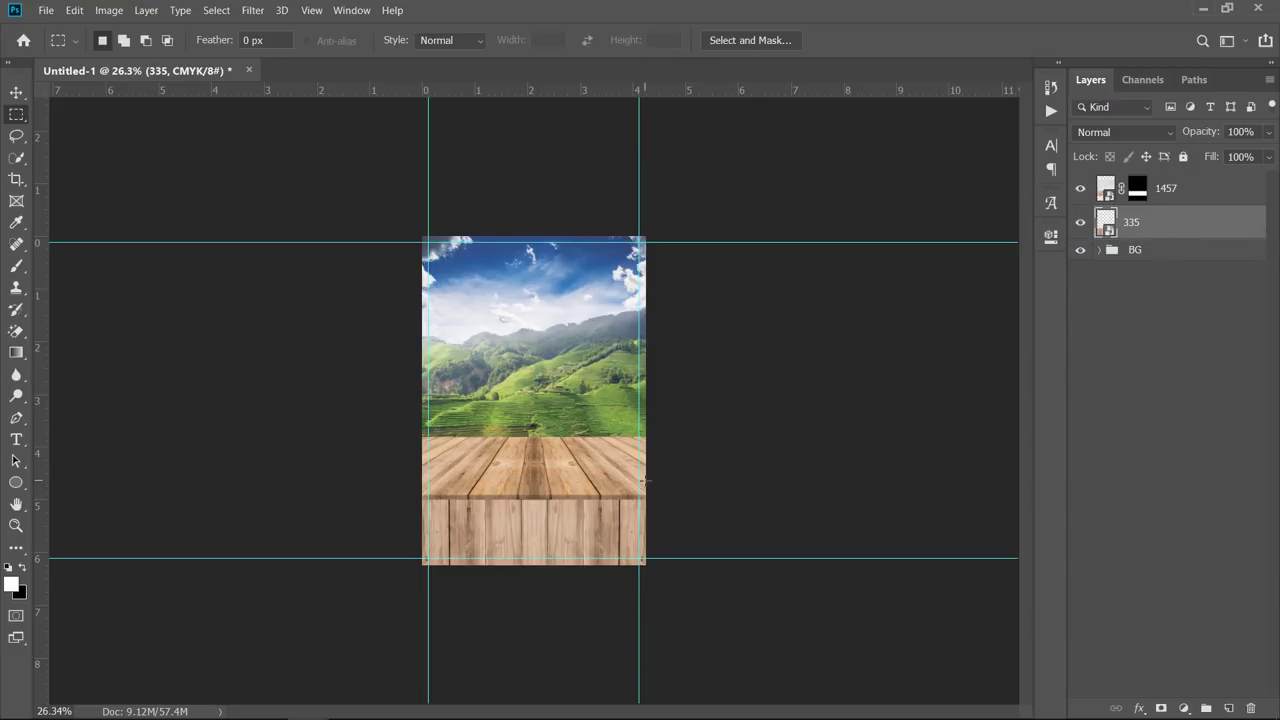
key(ctrl+0)
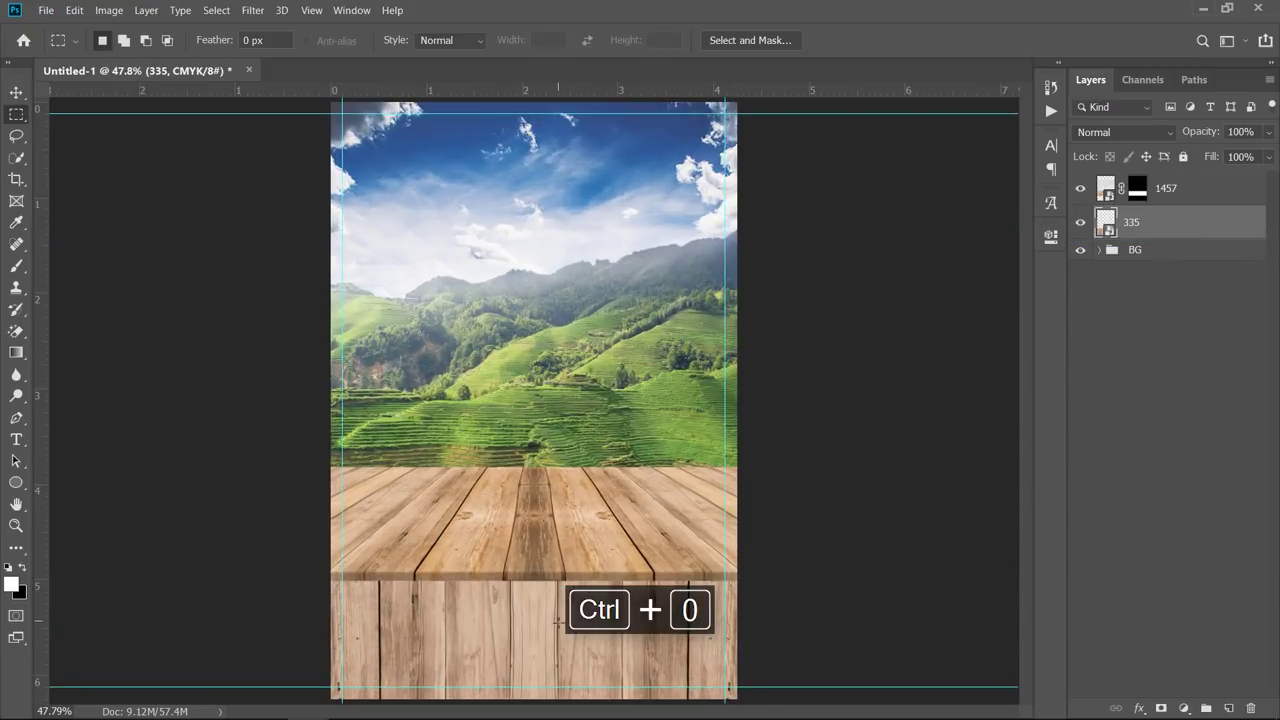
click(16, 92)
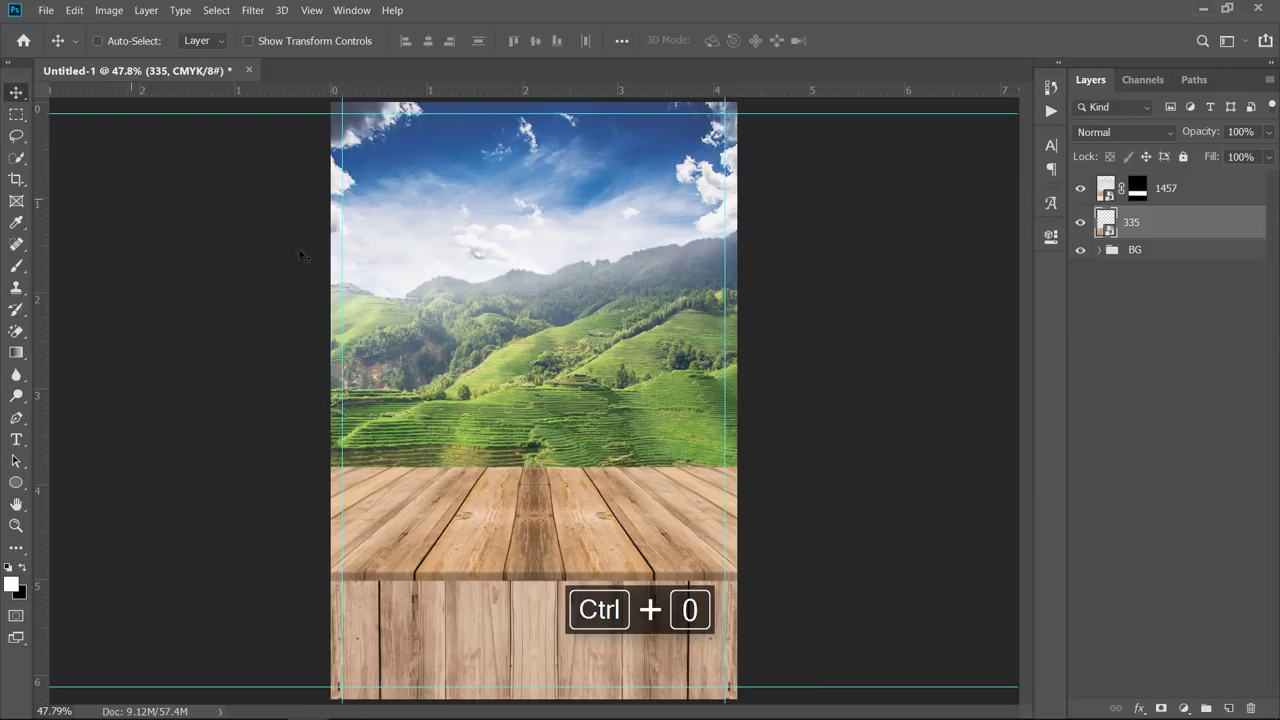
- Add a Levels adjustment clipped to layer 335, raising the black input (89–249) to darken the boards
click(1185, 708)
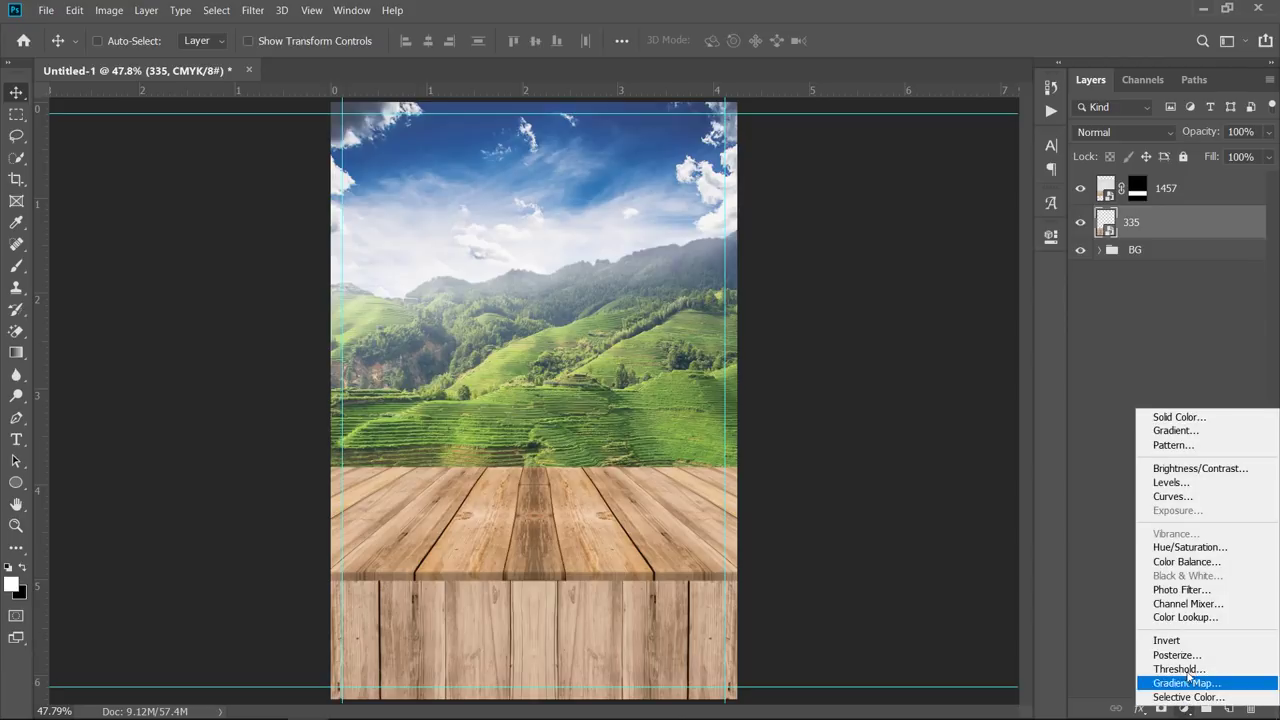
click(1170, 483)
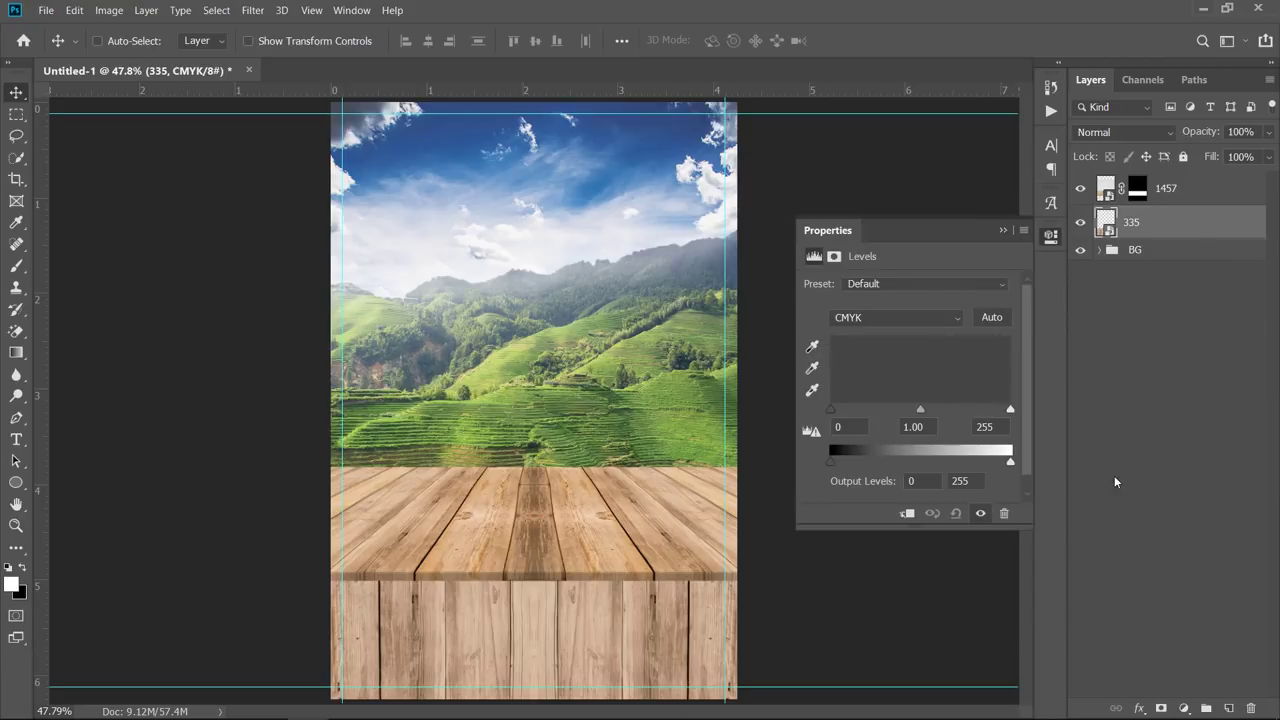
click(907, 514)
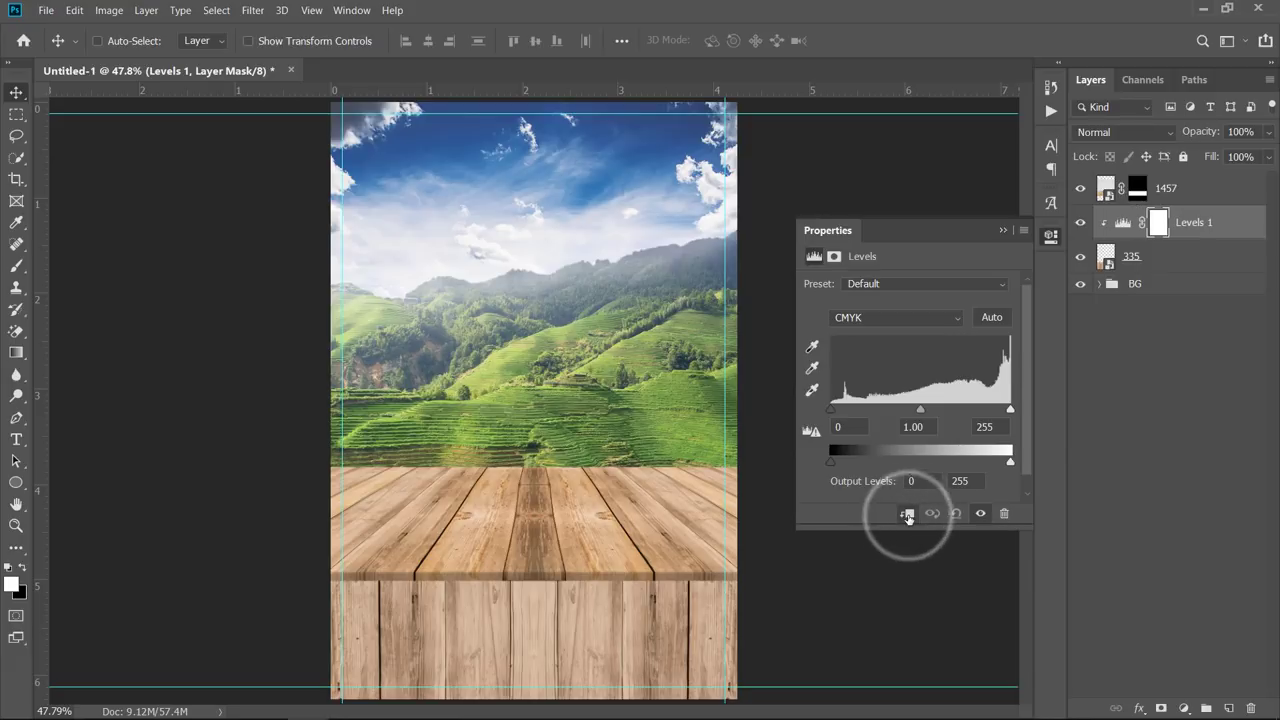
drag(834, 412, 891, 411)
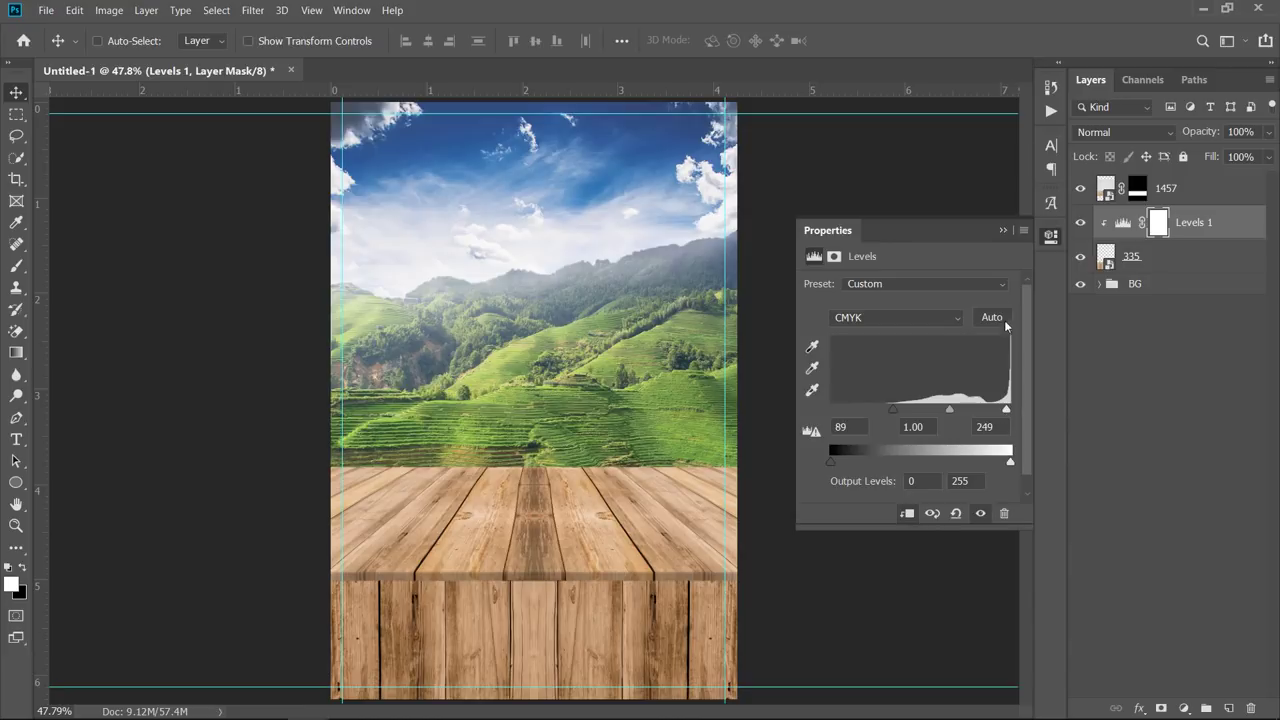
click(1003, 232)
click(1082, 223)
click(1082, 223)
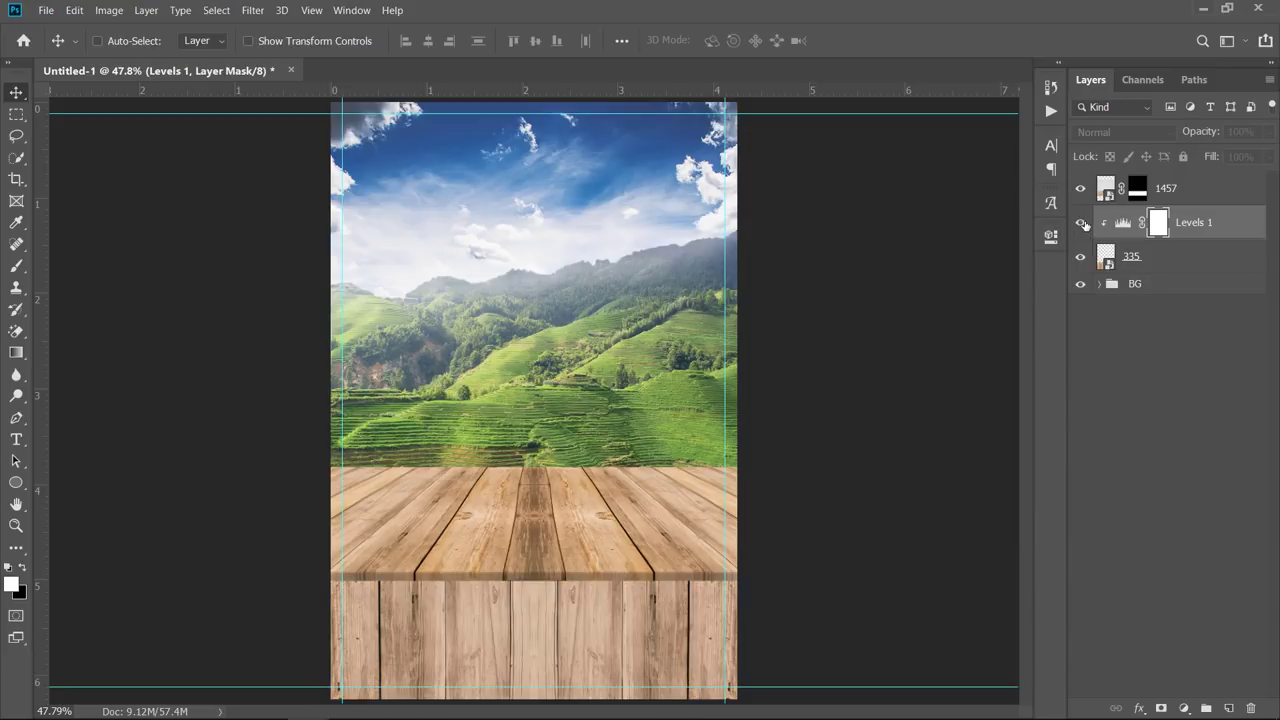
- Add a new layer above Levels 1 and set a black brush at 26% opacity and 34% flow
click(1175, 258)
click(1202, 226)
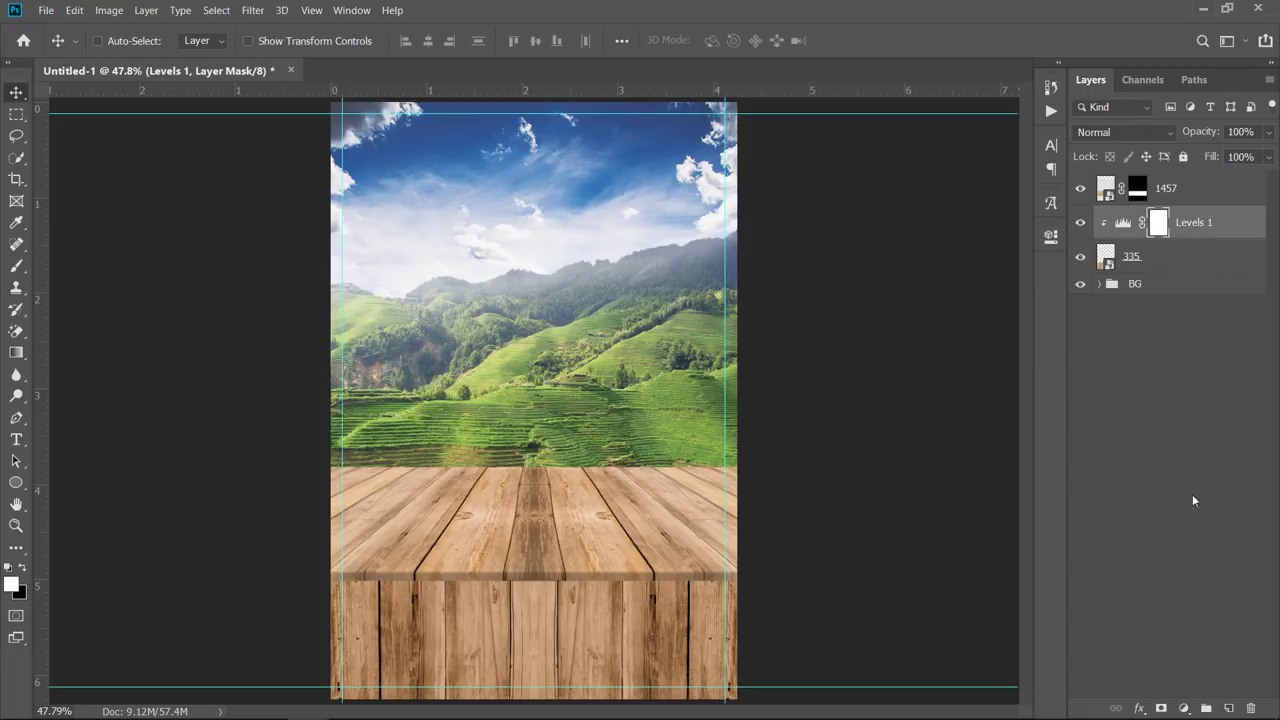
click(1229, 708)
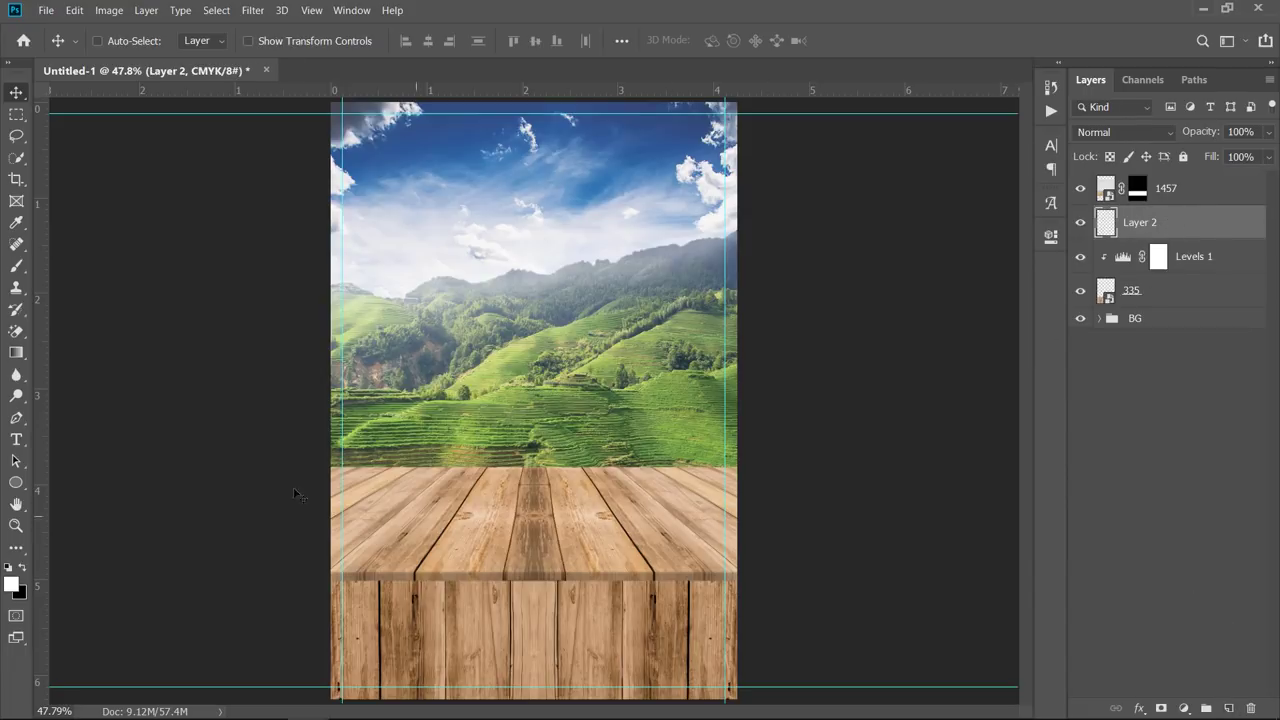
click(17, 265)
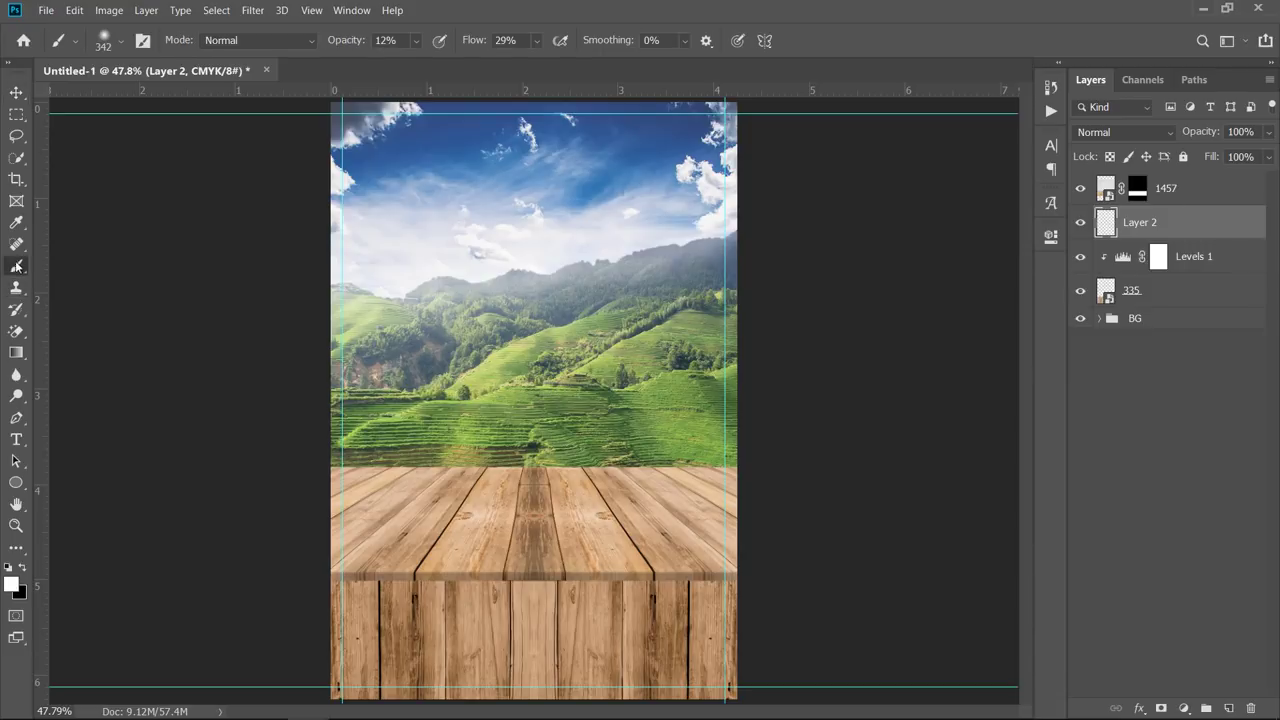
click(22, 567)
drag(350, 47, 364, 47)
drag(472, 44, 478, 44)
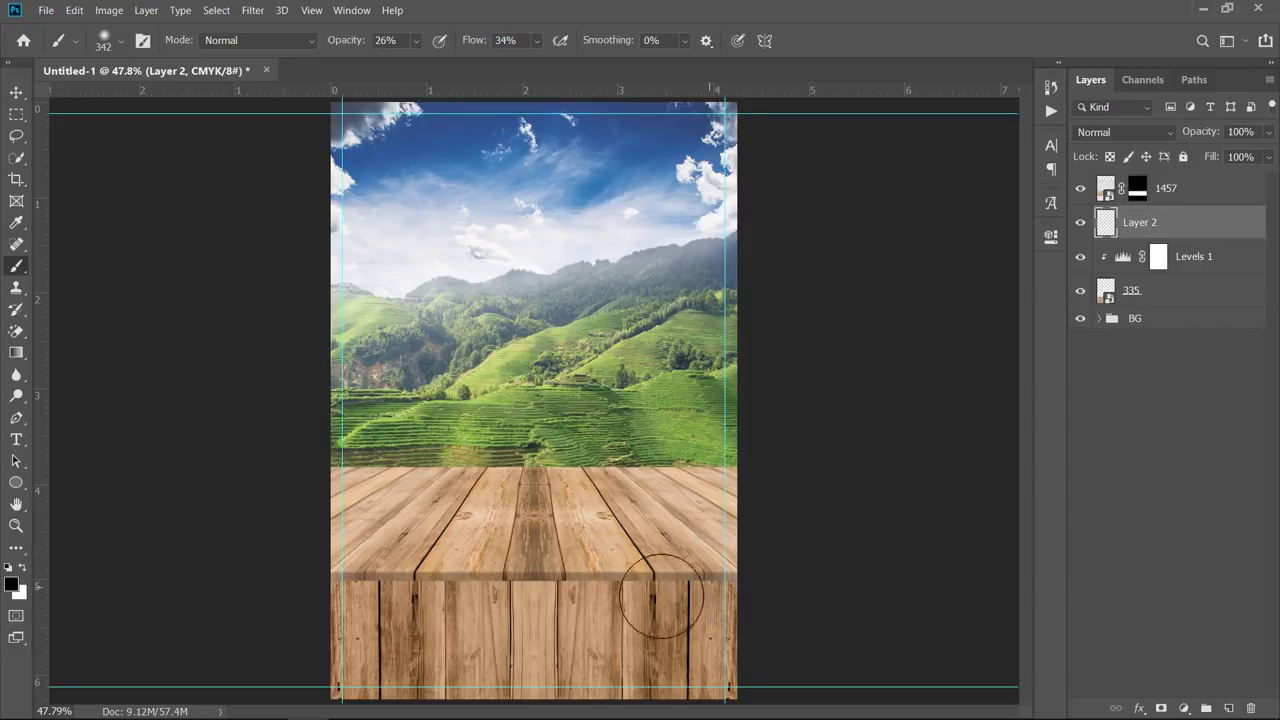
- Paint soft dark shading over the front panel and tabletop planks, and name the group Table
mouse_move(637, 596)
mouse_down()
mouse_move(282, 605)
mouse_move(337, 626)
mouse_move(348, 659)
mouse_move(811, 664)
mouse_move(631, 646)
mouse_move(780, 630)
mouse_up()
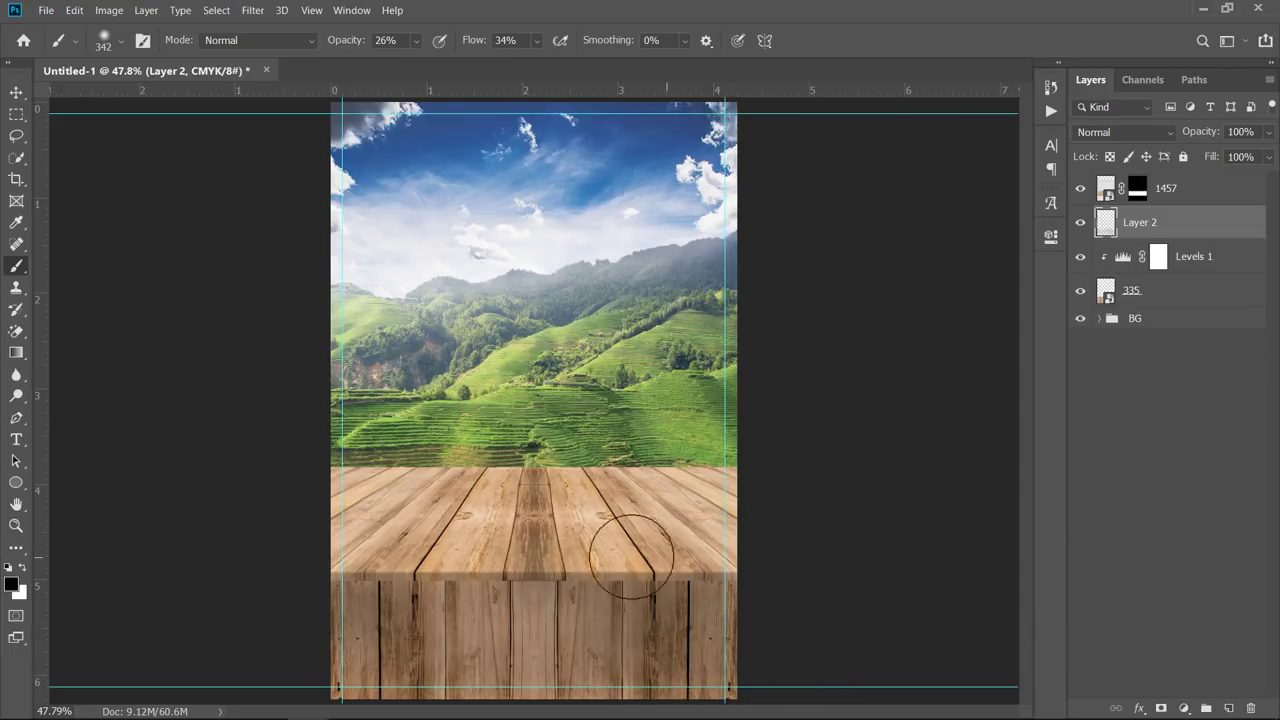
mouse_move(613, 557)
mouse_down()
mouse_move(400, 540)
mouse_move(343, 555)
mouse_move(444, 554)
mouse_move(348, 552)
mouse_up()
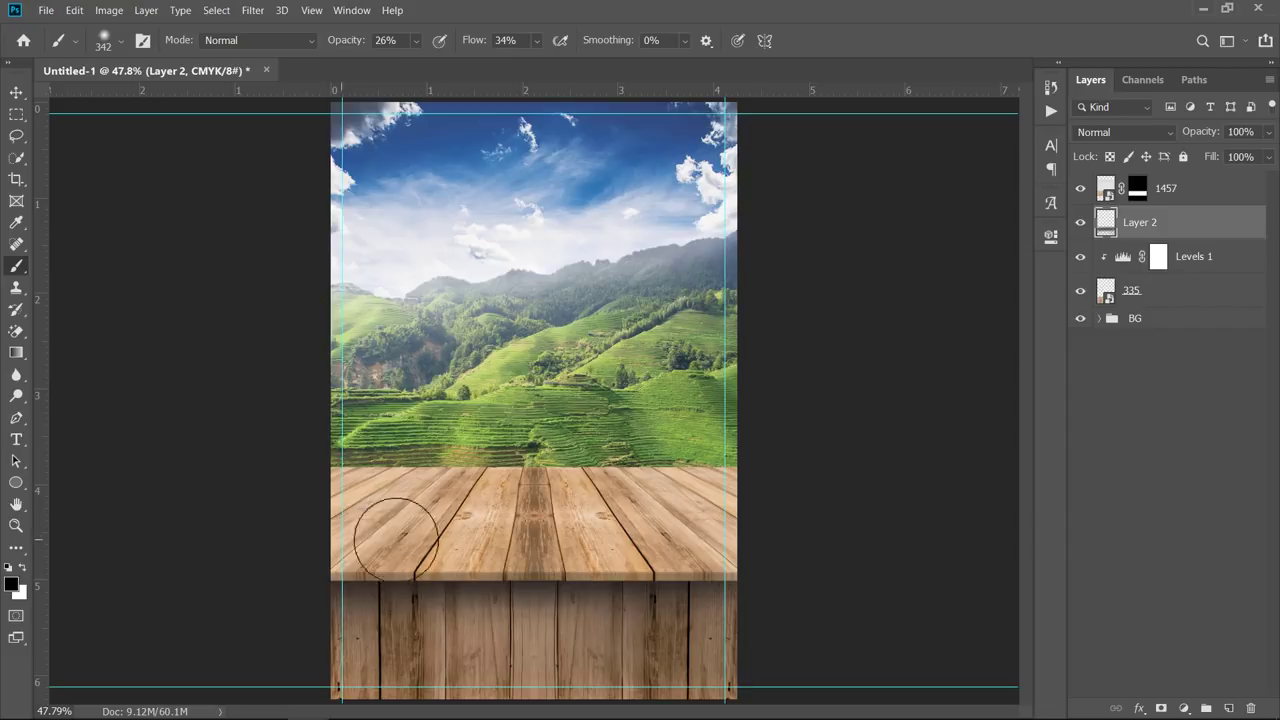
mouse_move(449, 539)
mouse_down()
mouse_move(760, 537)
mouse_move(429, 571)
mouse_up()
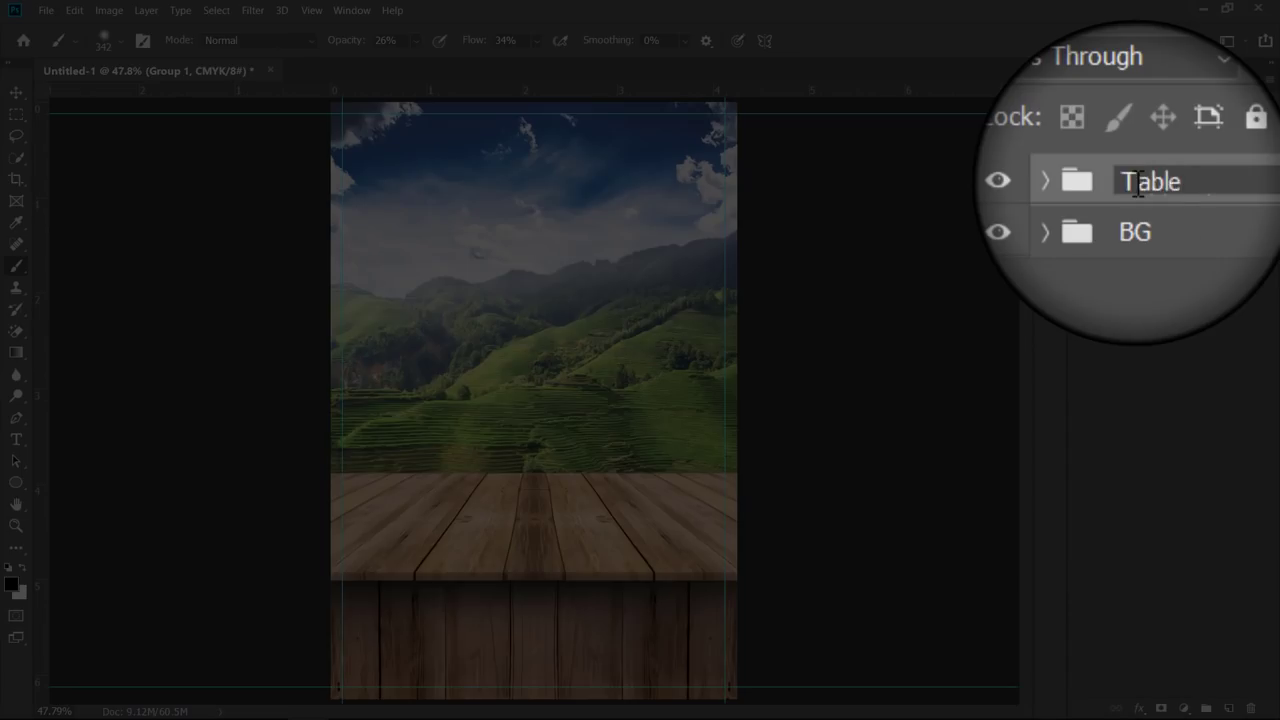
key(Return)
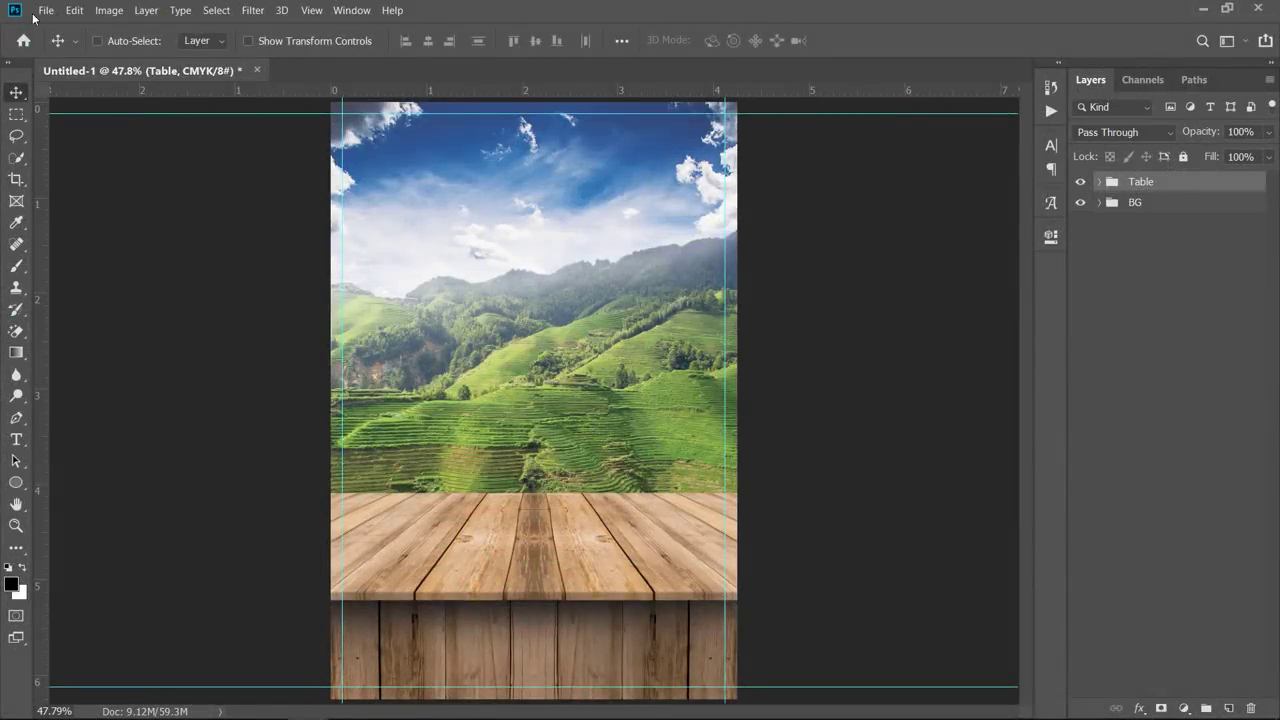
- Embed the fence-2828321 image, lower it behind the tabletop, and put its layer below the Table group
click(46, 12)
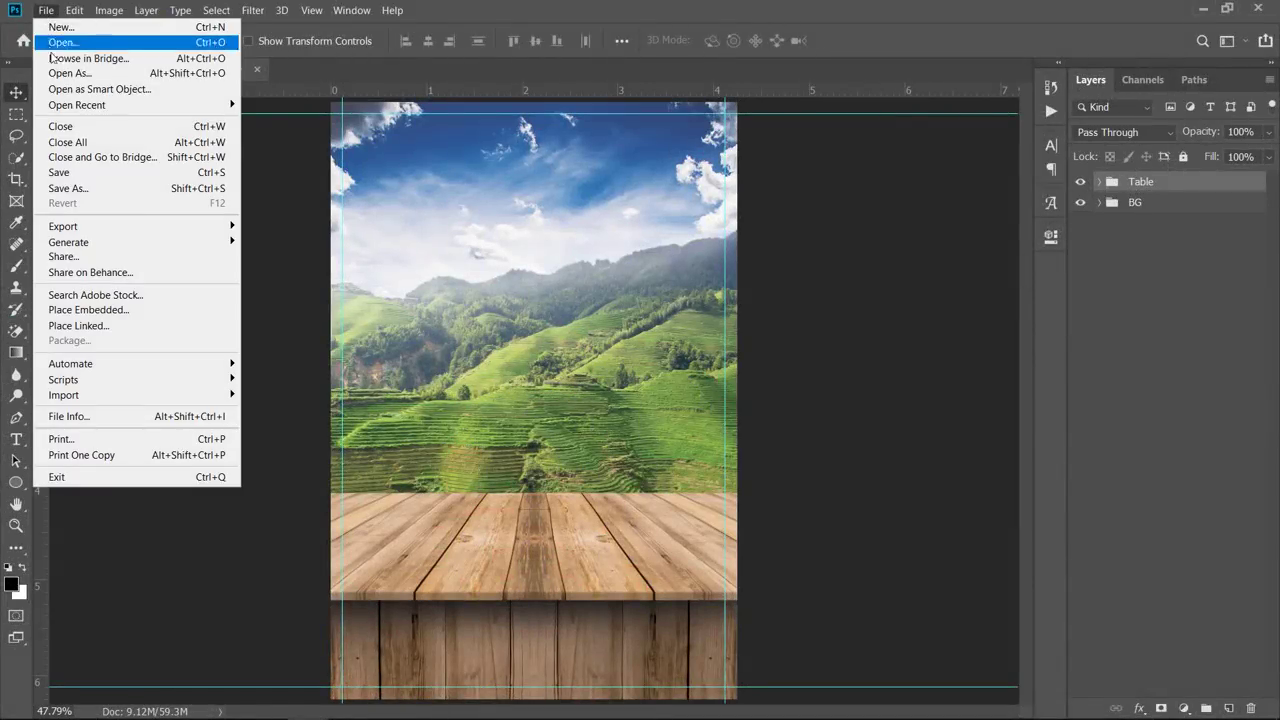
click(106, 312)
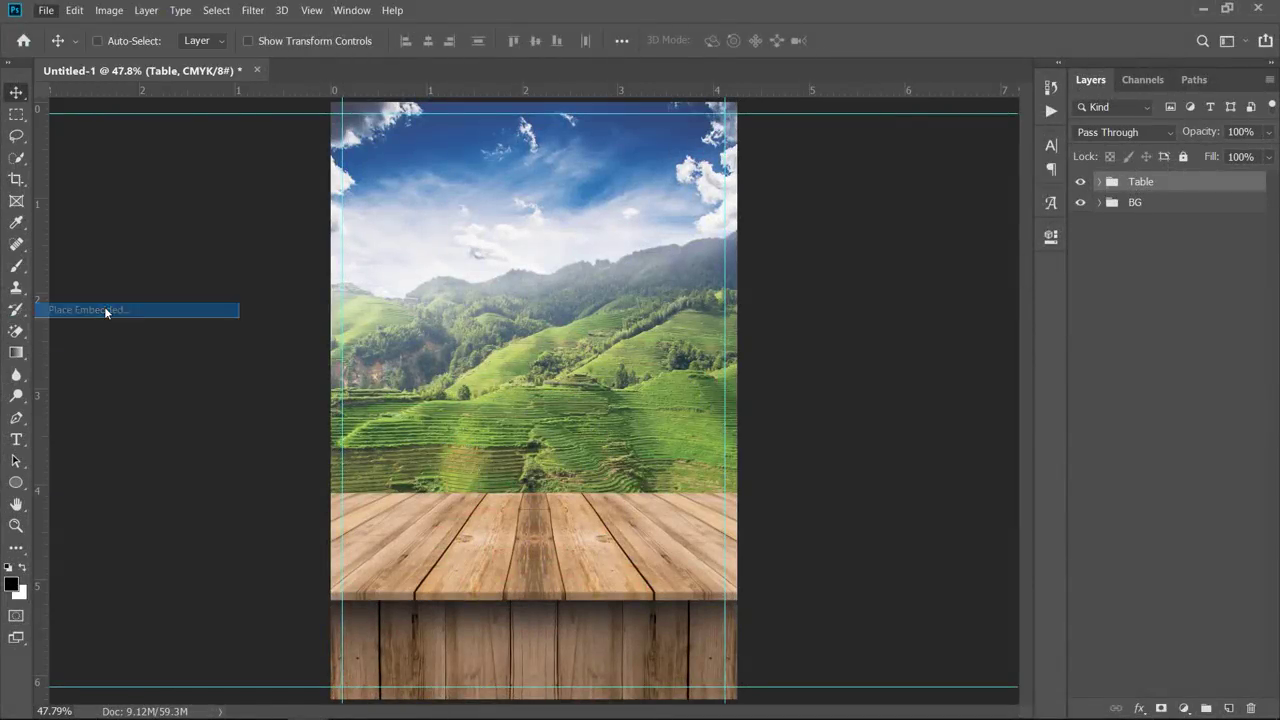
double_click(284, 270)
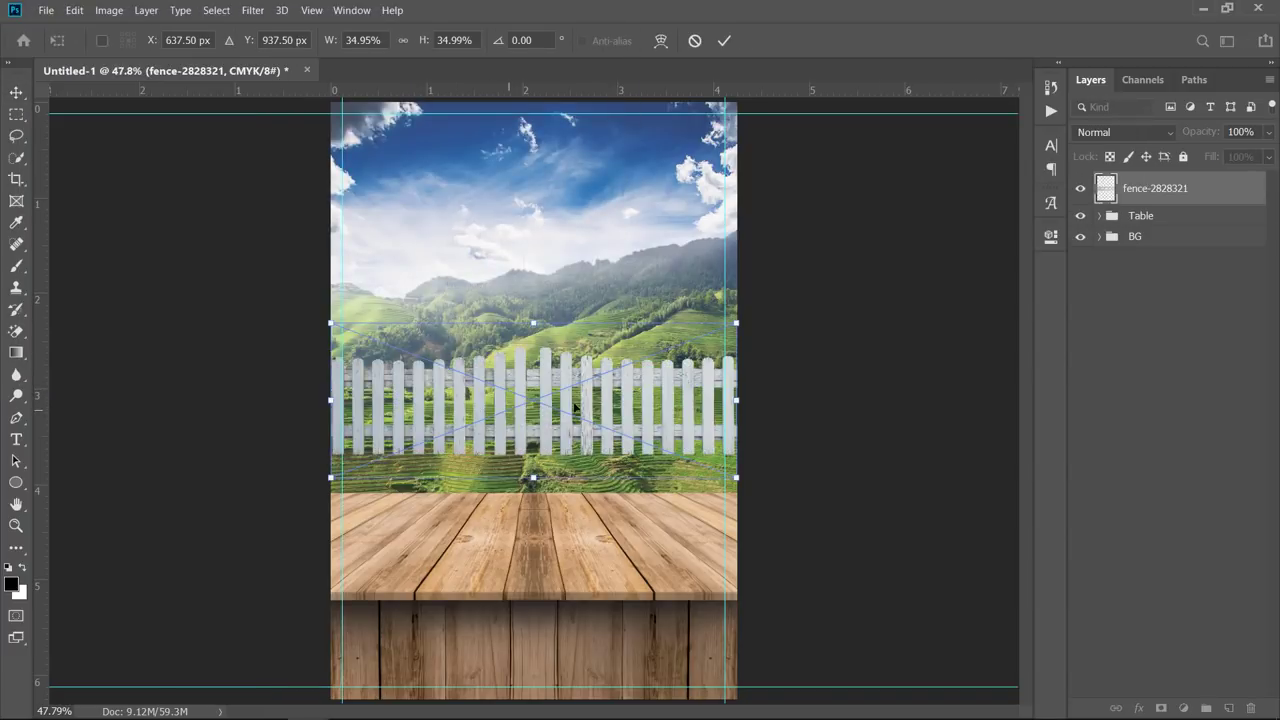
drag(574, 405, 573, 461)
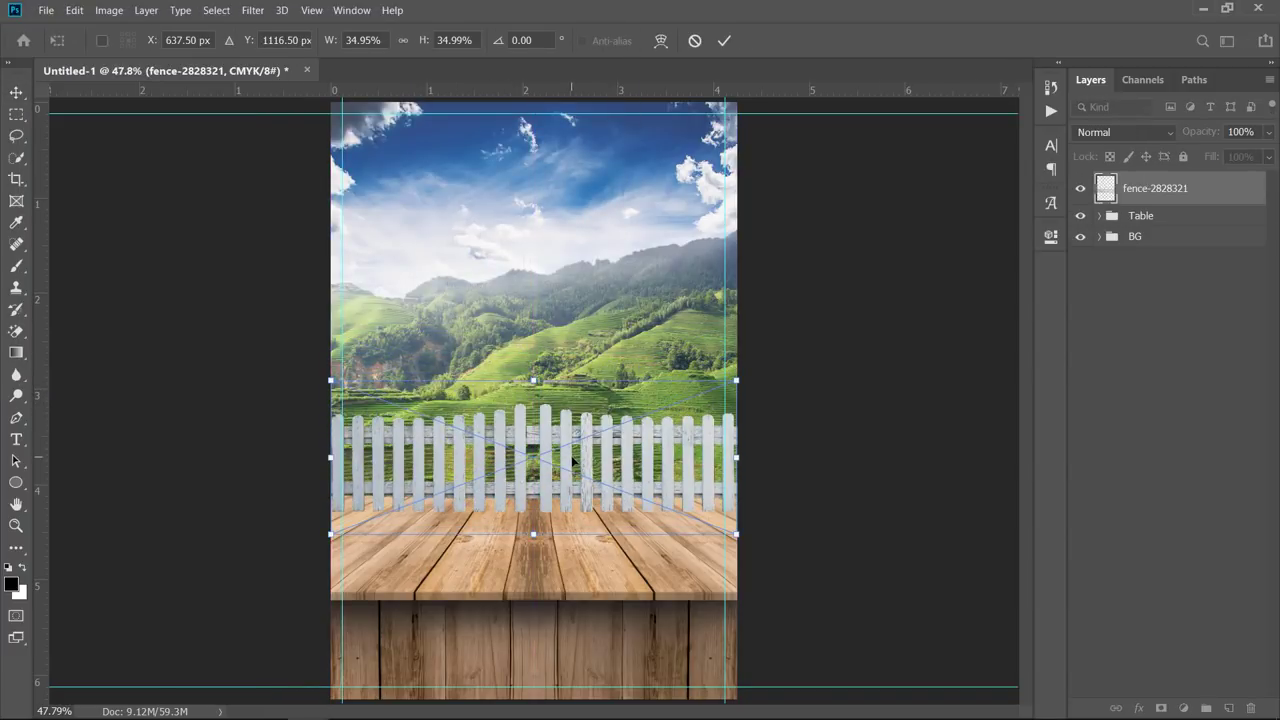
key(Return)
drag(1201, 188, 1200, 225)
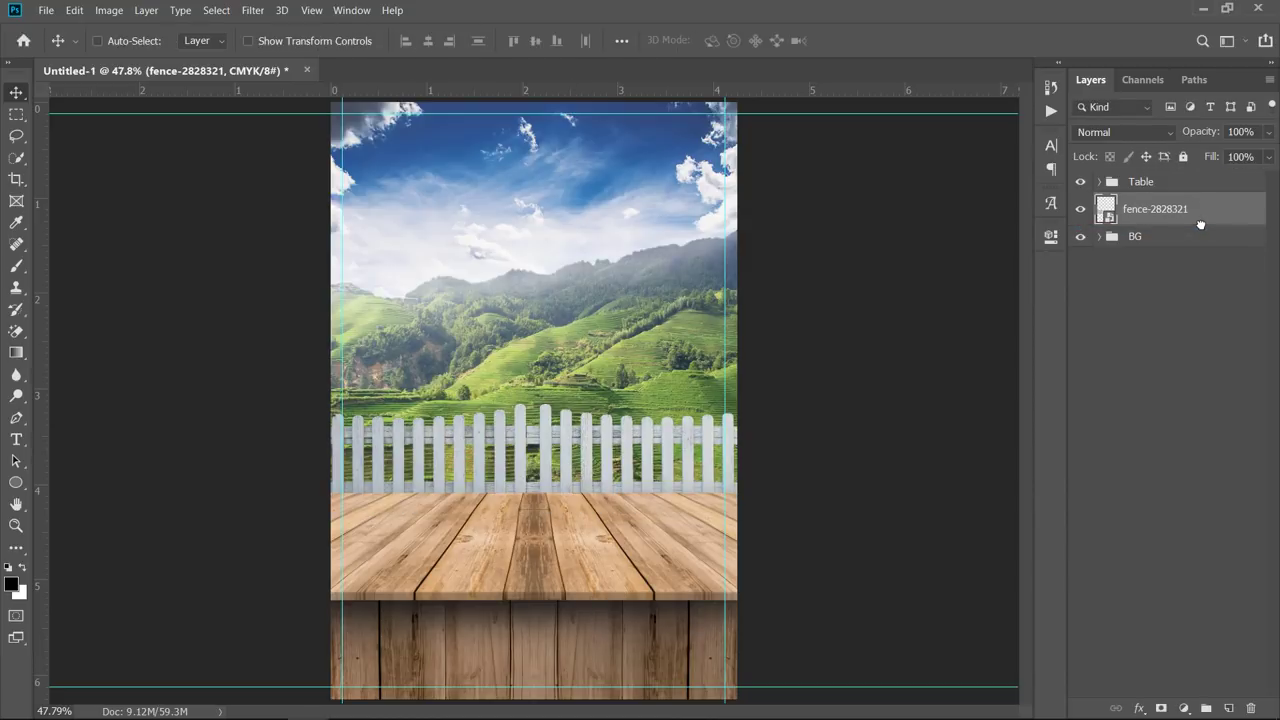
drag(545, 470, 545, 464)
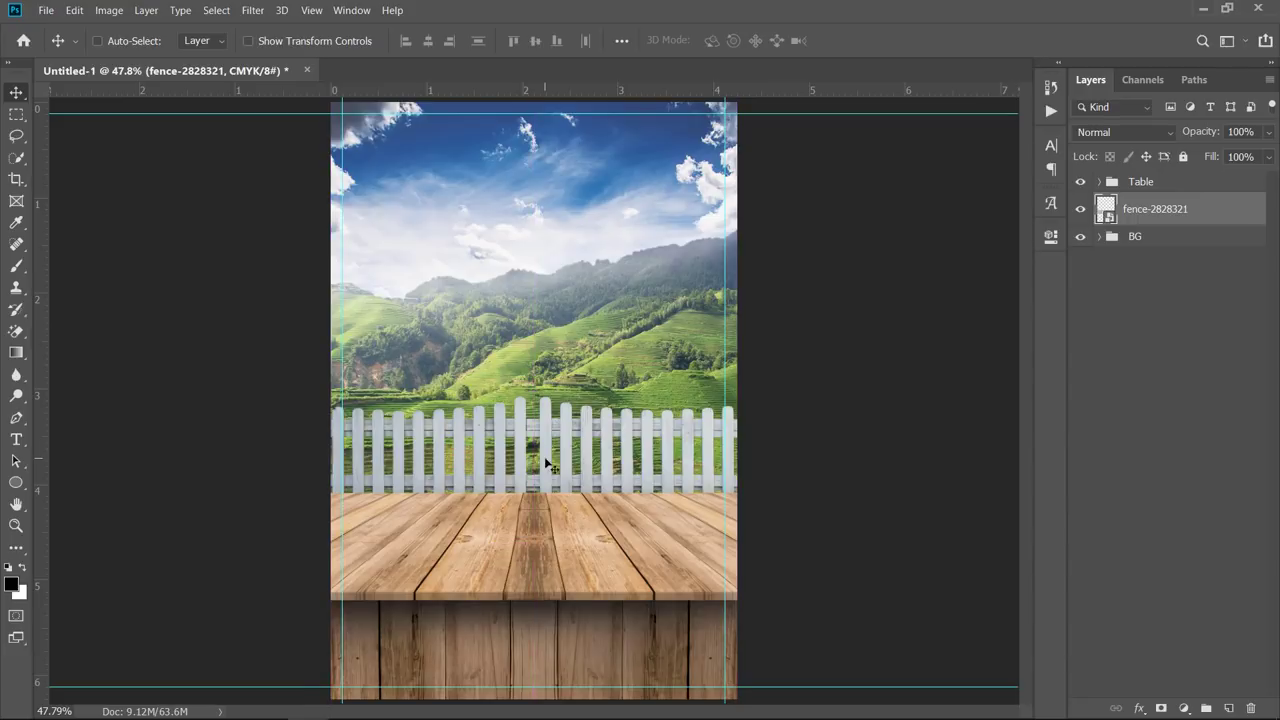
- Add a Photo Filter clipped to the fence, using Warming Filter (85), Linear Burn and high density
click(1184, 708)
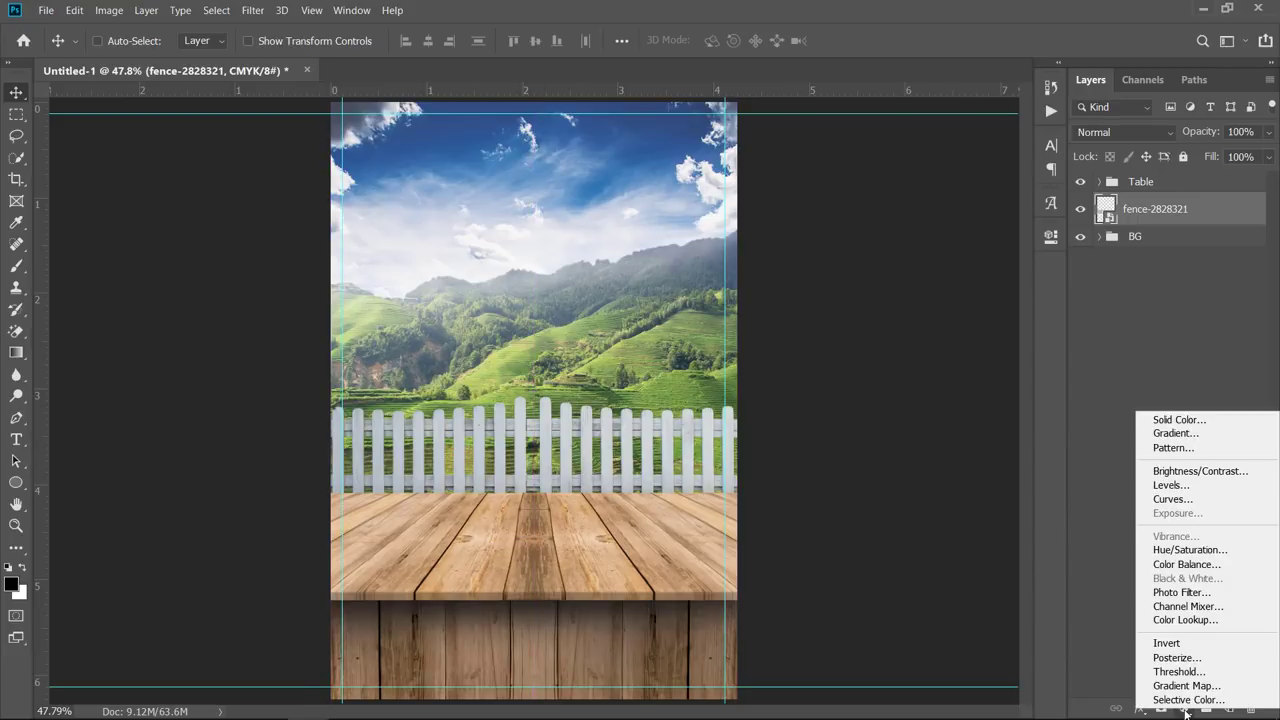
click(1183, 592)
click(951, 285)
click(952, 299)
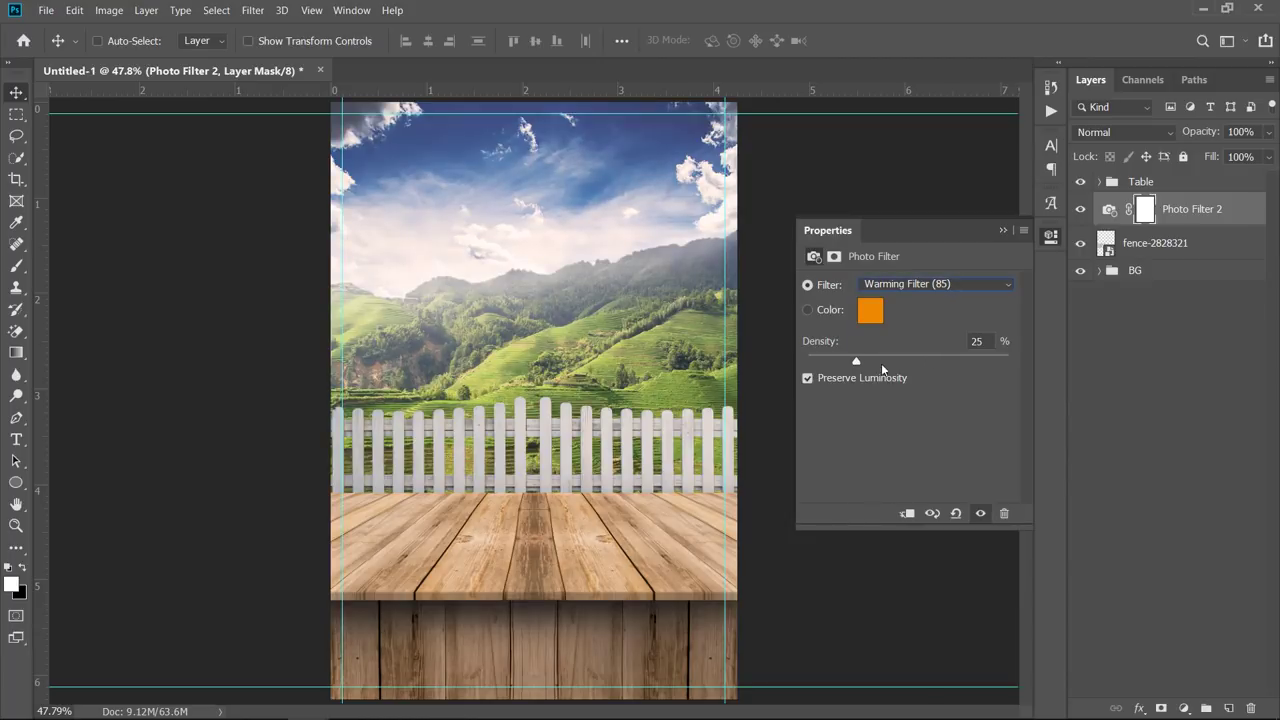
drag(980, 366, 979, 367)
click(909, 515)
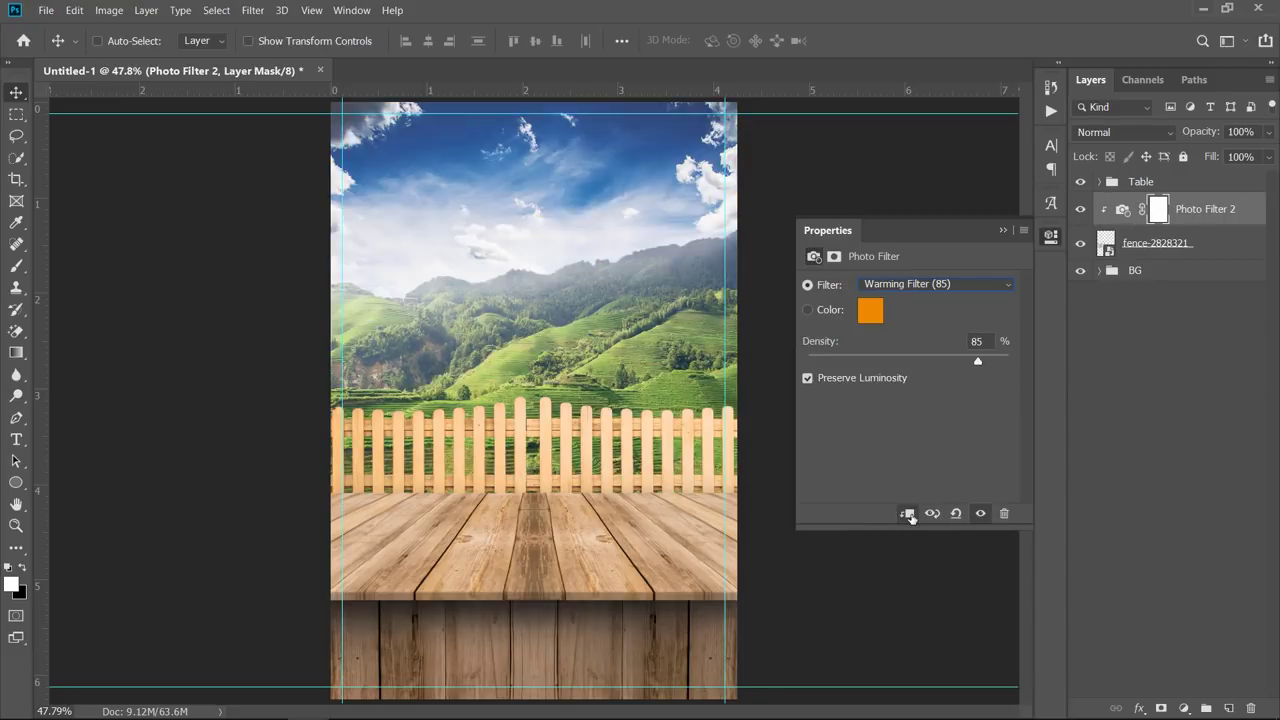
click(1096, 133)
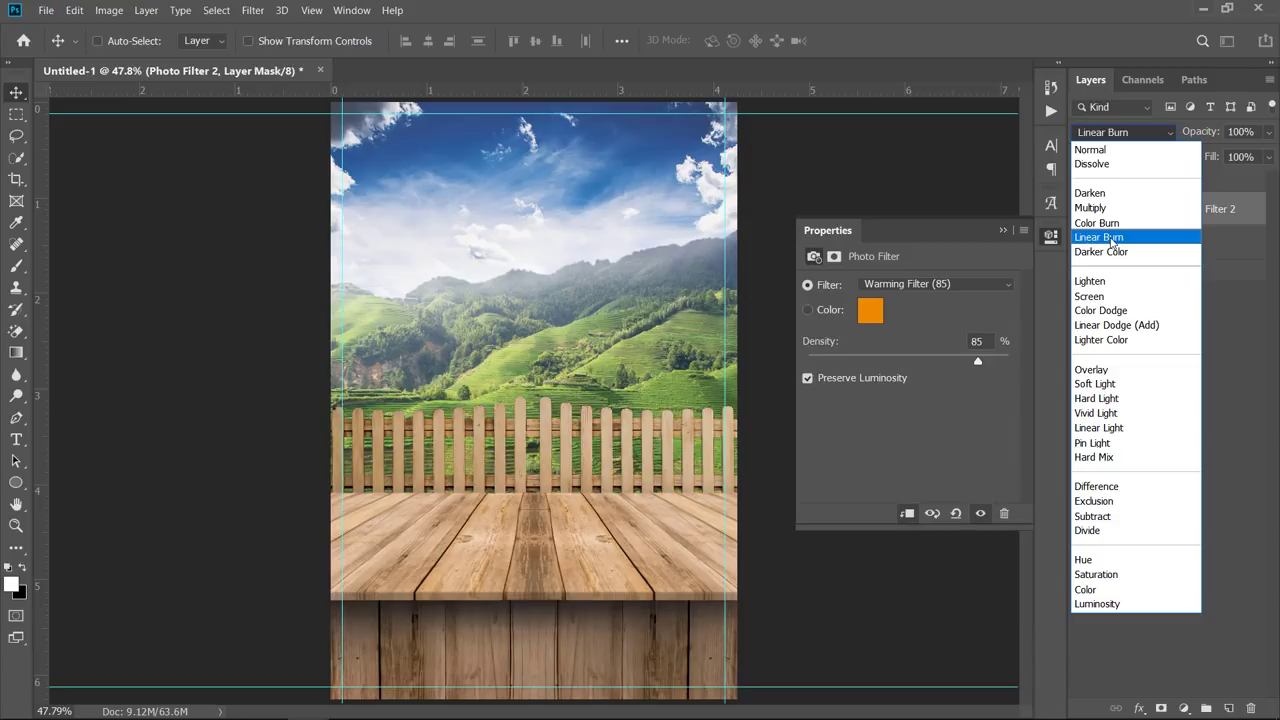
click(1112, 239)
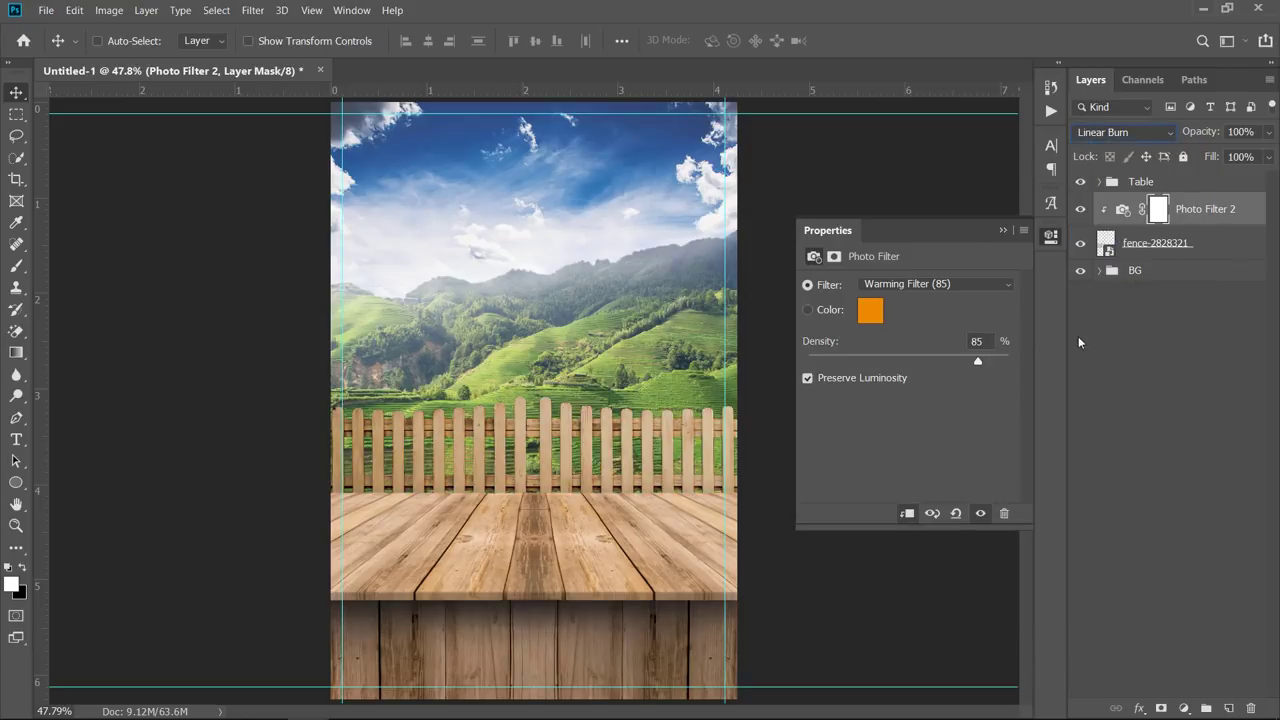
drag(979, 359, 958, 367)
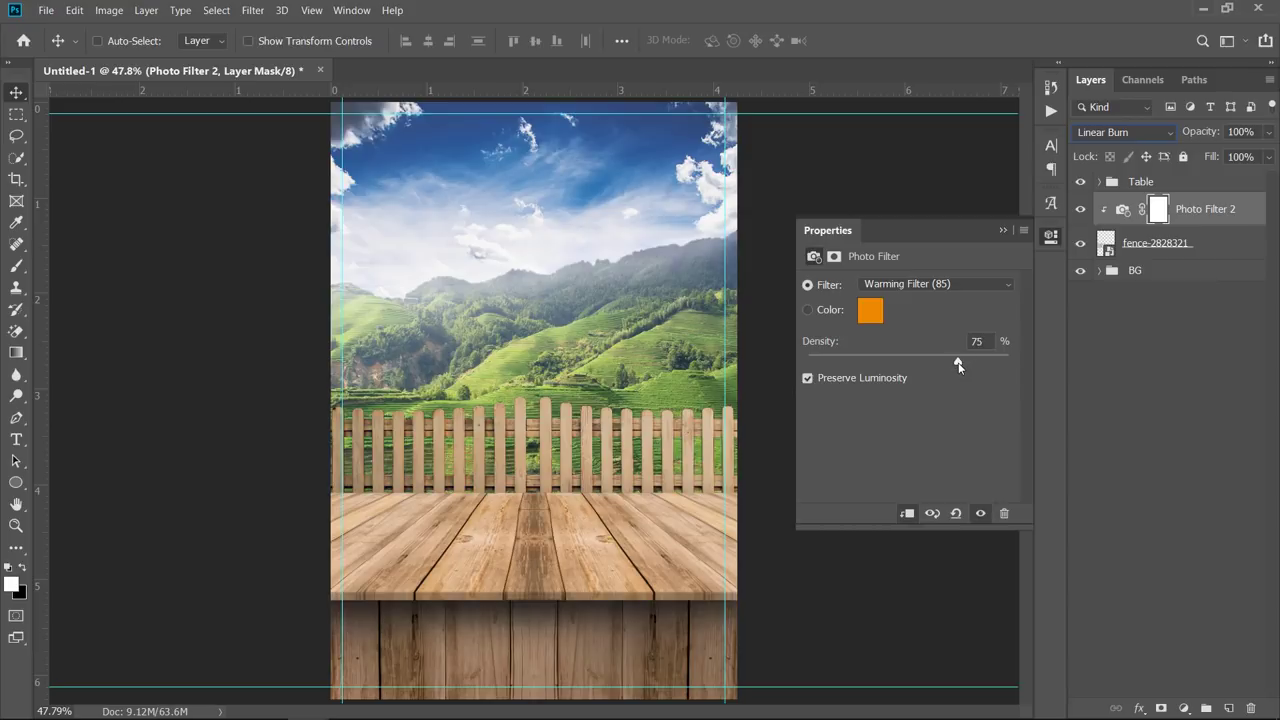
- Add a clipped Hue/Saturation adjustment to the fence with Hue -5 and Saturation +15
click(1180, 242)
click(1184, 708)
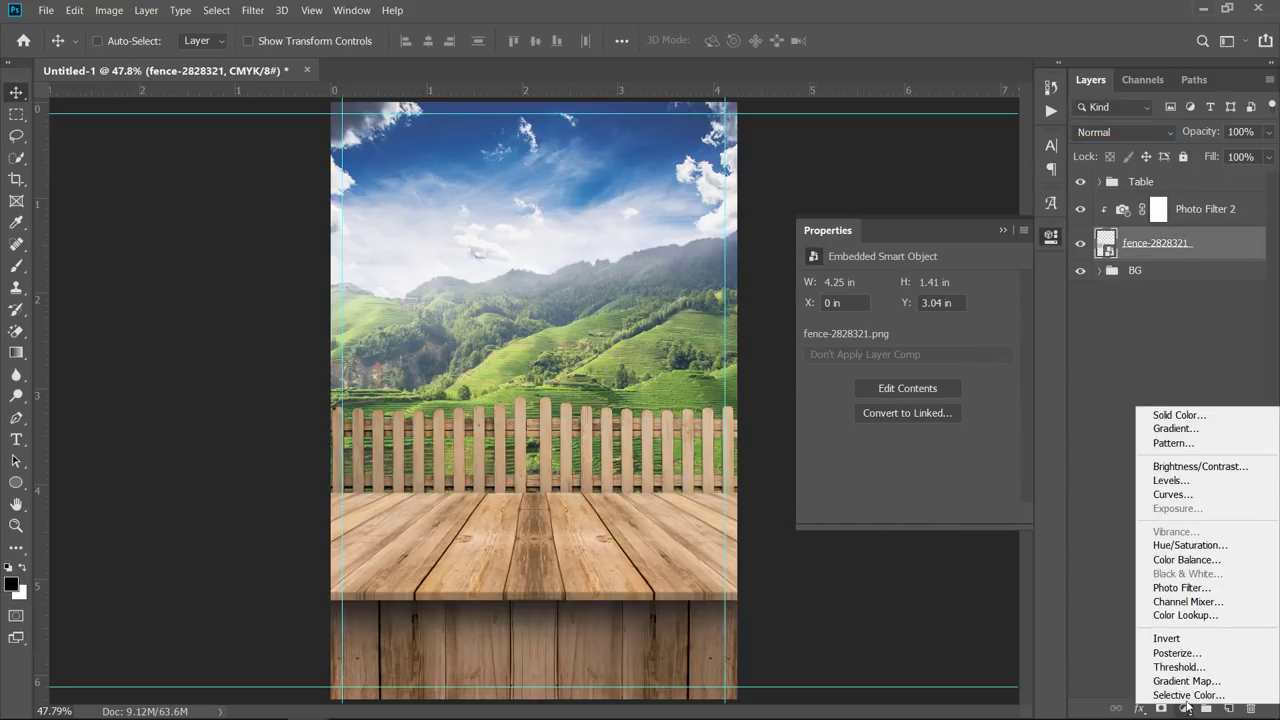
click(1190, 545)
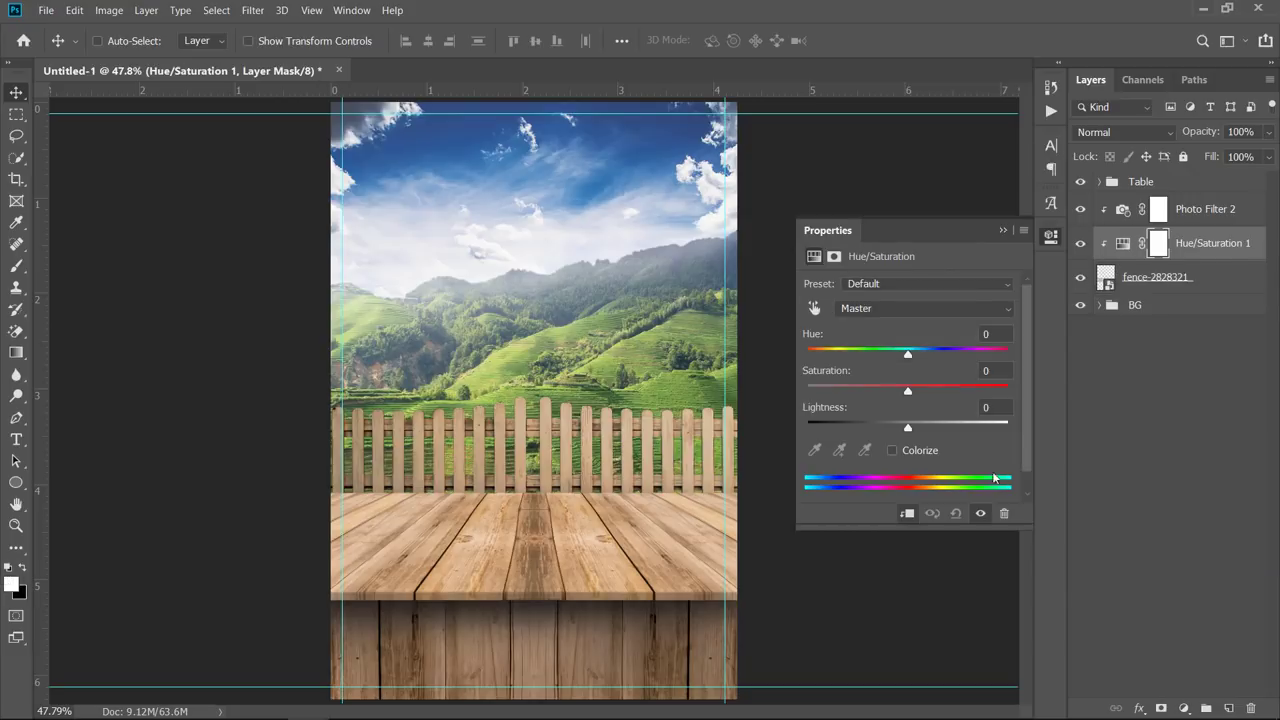
drag(909, 393, 907, 358)
click(1081, 244)
click(1080, 245)
click(1080, 245)
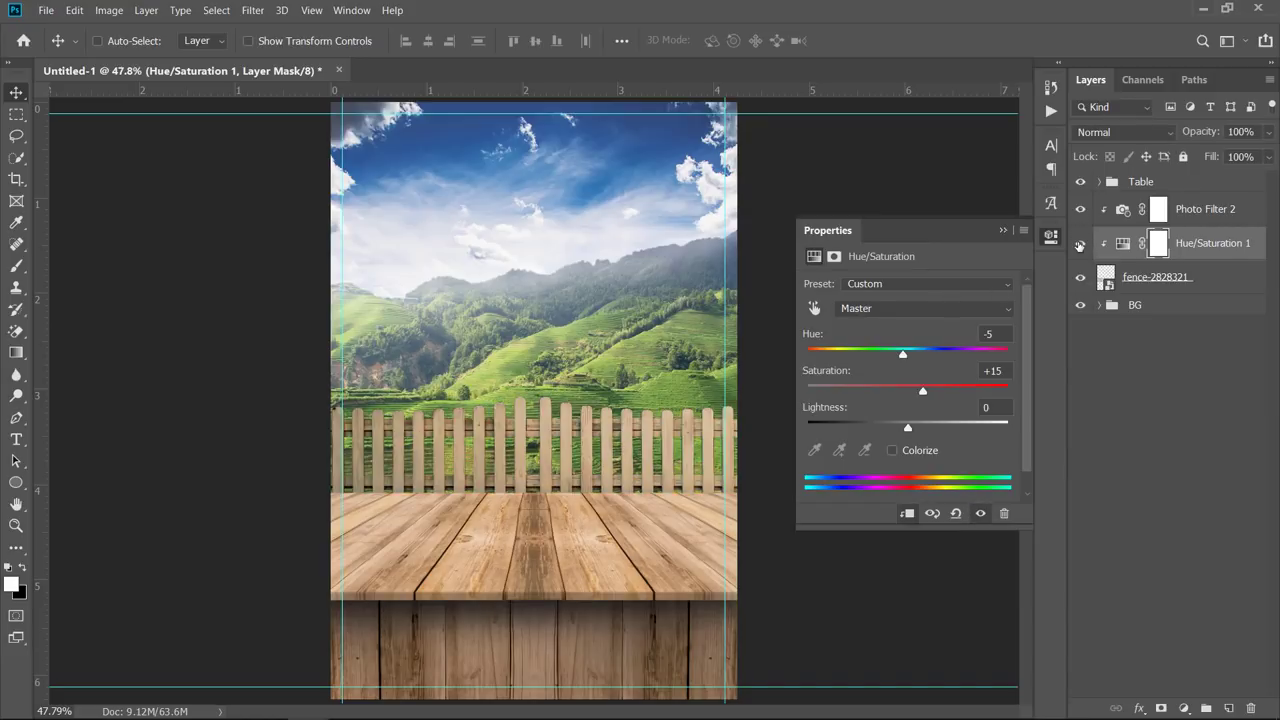
click(1002, 229)
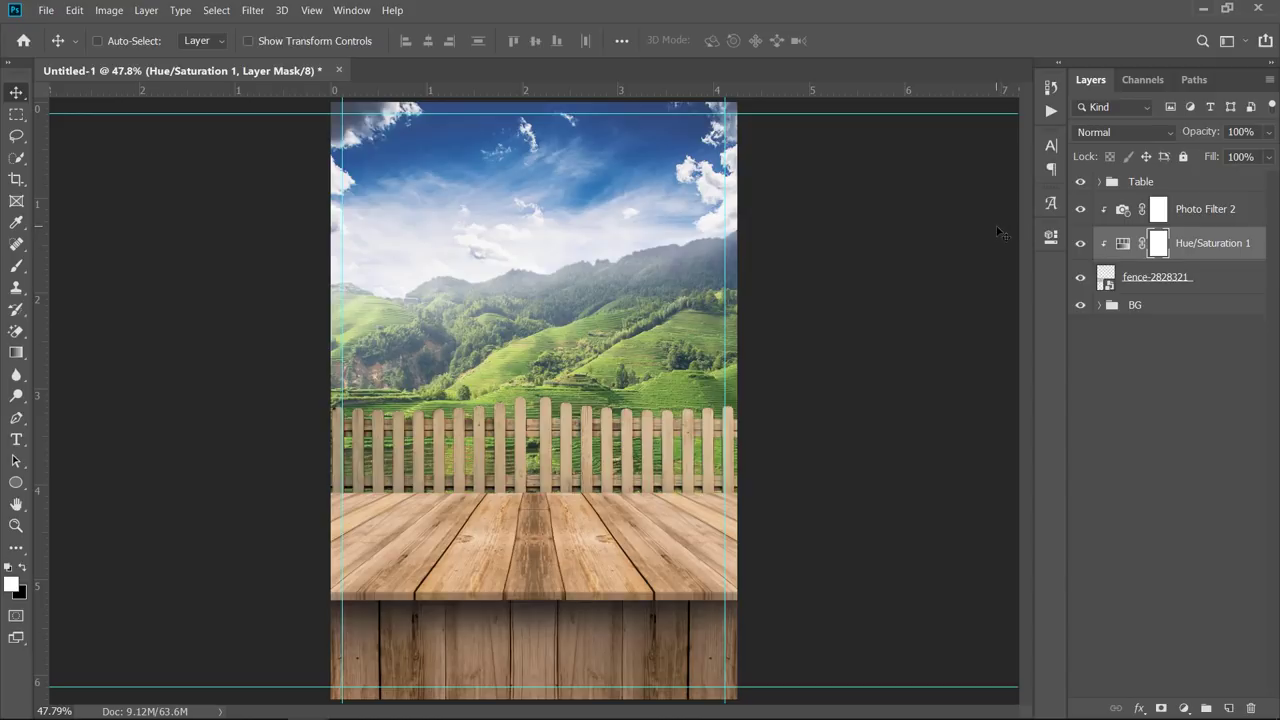
- Group Photo Filter 2, Hue/Saturation 1 and fence-2828321, then rename the group Fence
click(1242, 208)
shift+click(1238, 276)
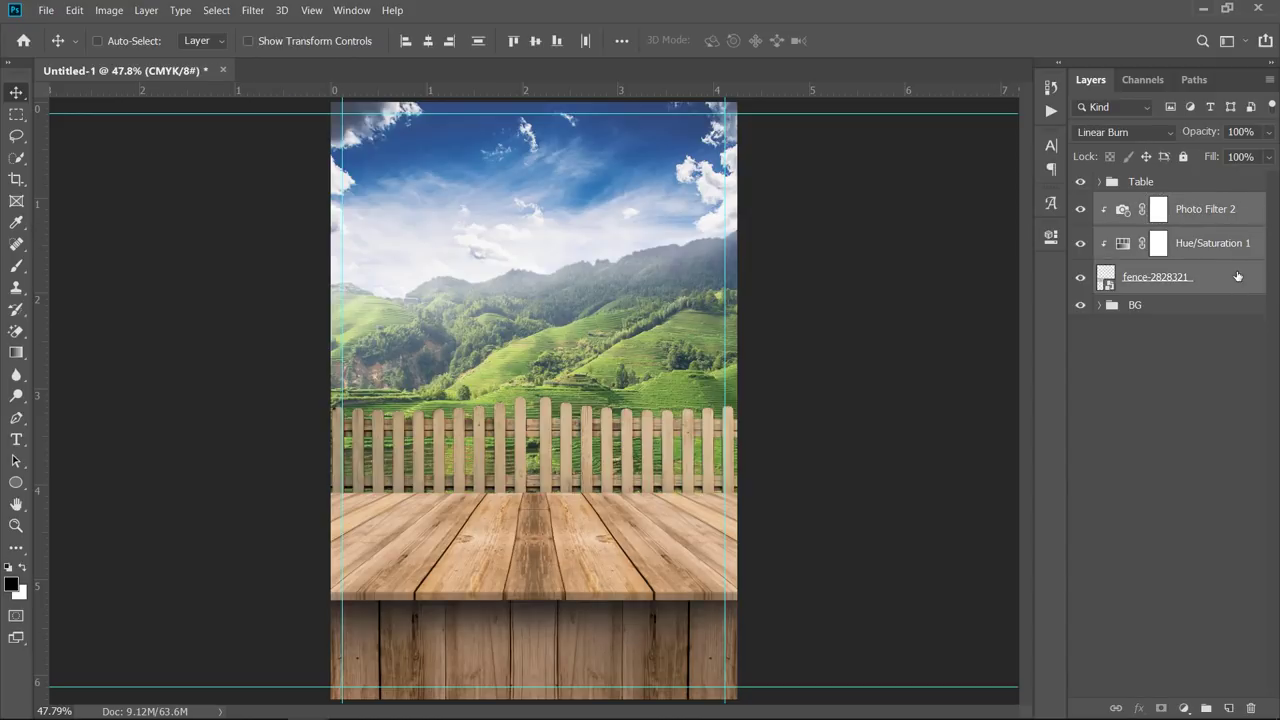
drag(1238, 276, 1205, 708)
double_click(1143, 202)
text(Fence)
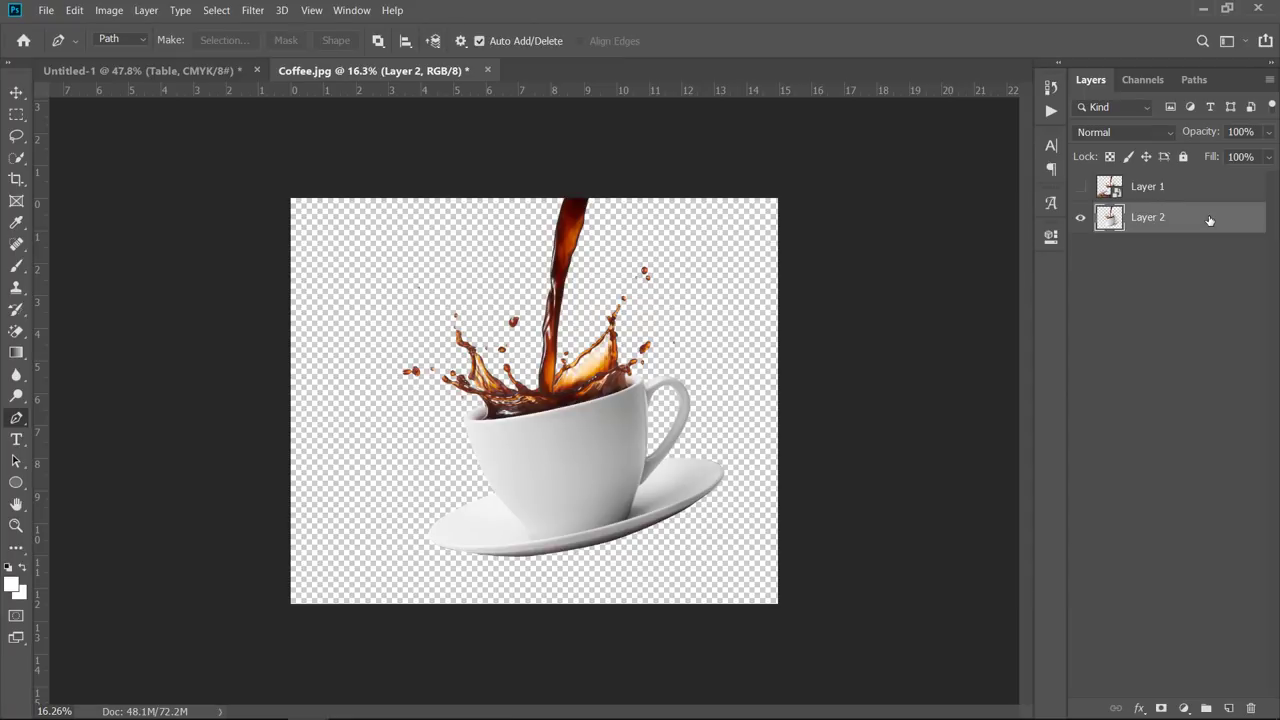
- Copy the coffee cup layer into Untitled-1, then shrink and tilt it onto the tabletop
drag(1209, 220, 586, 465)
key(ctrl+minus)
key(ctrl+minus)
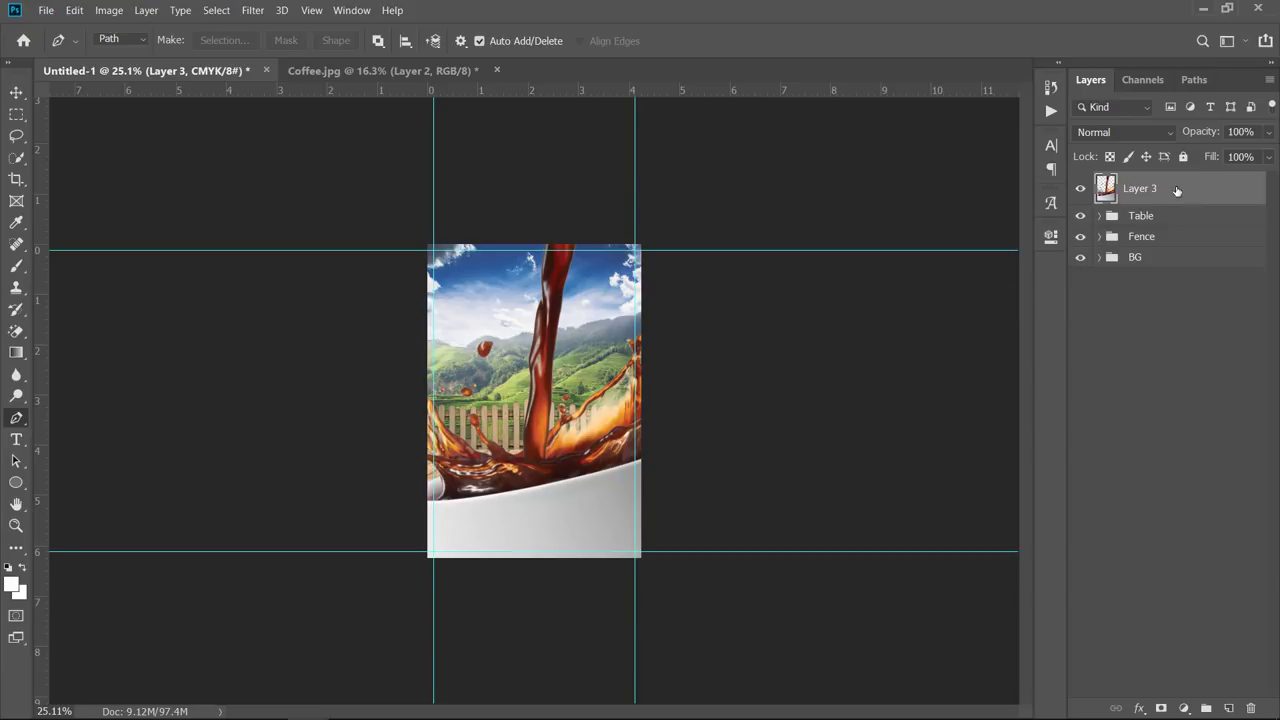
key(ctrl+t)
drag(810, 157, 657, 366)
scroll(575, 490, up, 3)
scroll(563, 468, down, 1)
mouse_move(663, 603)
mouse_down()
mouse_move(674, 614)
mouse_move(665, 580)
mouse_move(664, 606)
mouse_up()
drag(705, 283, 694, 300)
drag(575, 445, 593, 479)
key(Return)
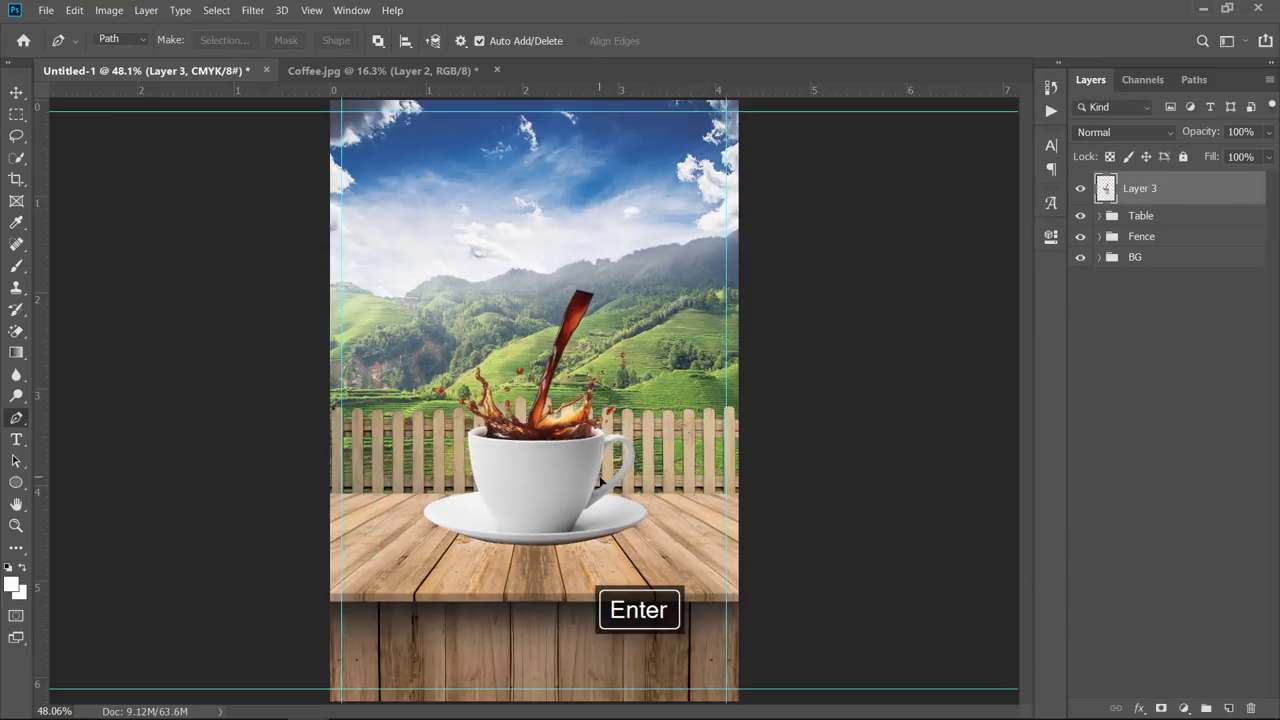
- Widen the coffee cup slightly with a second transform
key(ctrl+t)
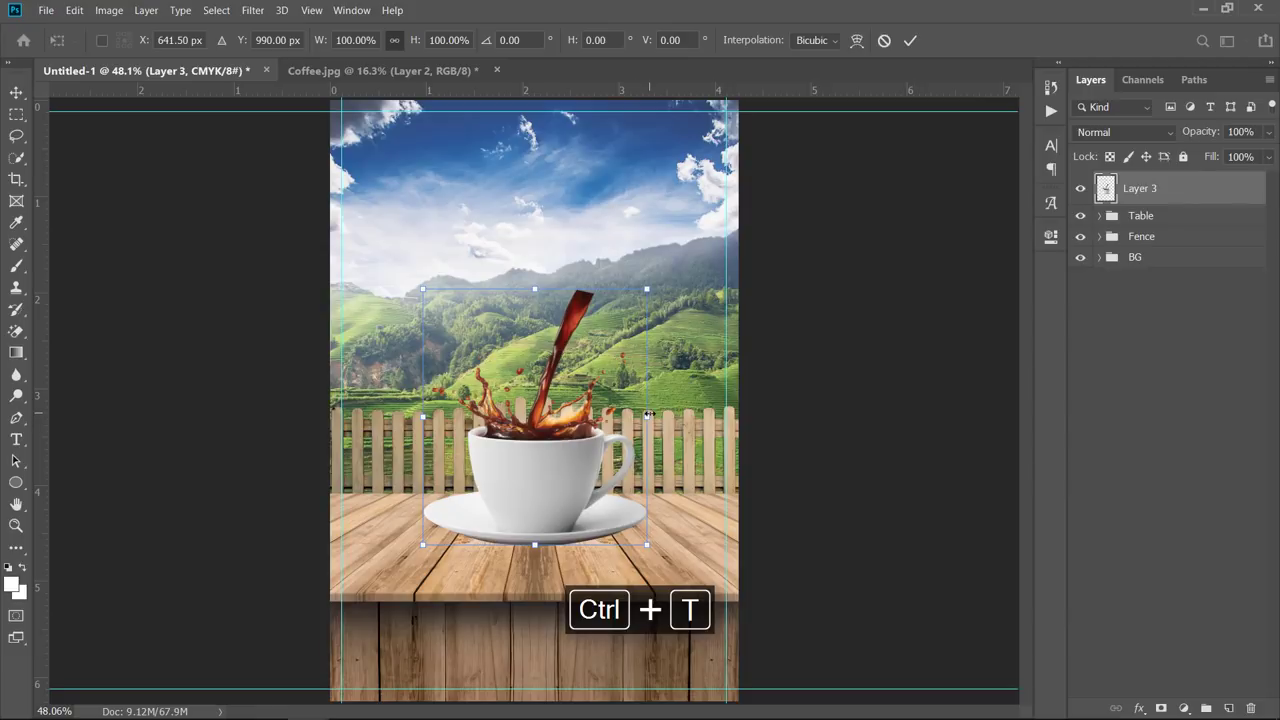
drag(648, 414, 653, 414)
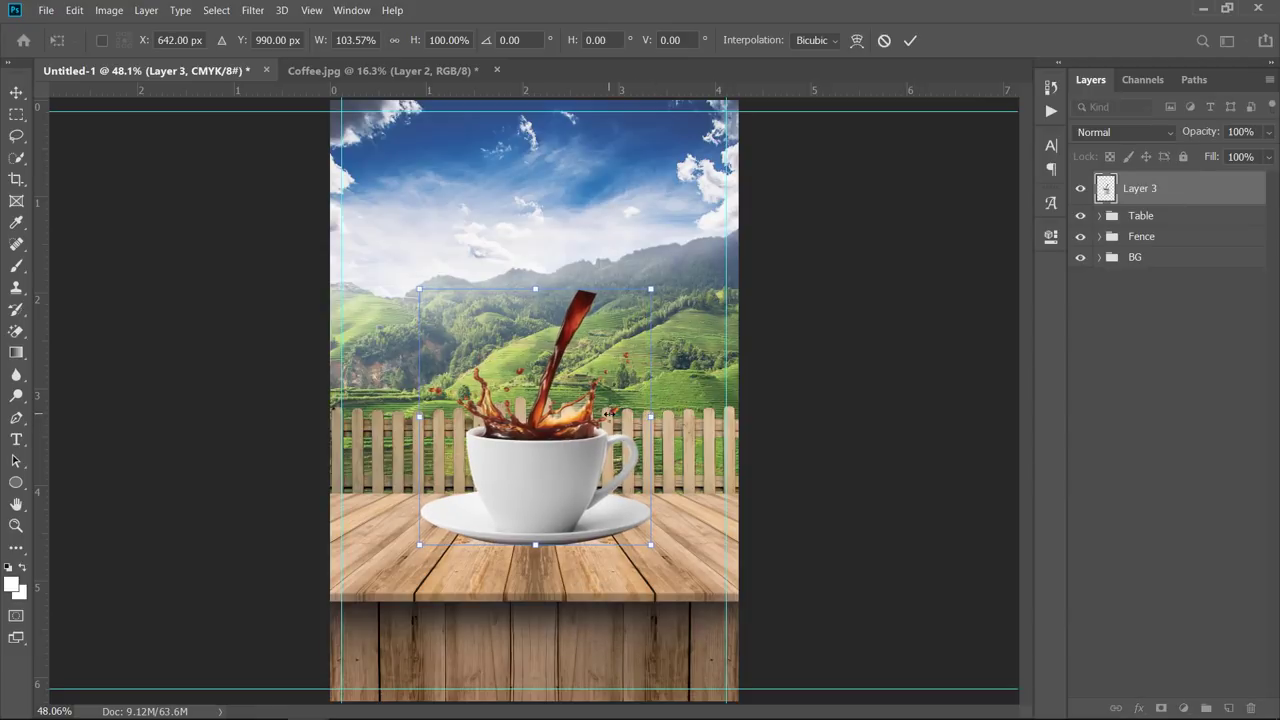
key(Return)
key(p)
scroll(565, 437, up, 5)
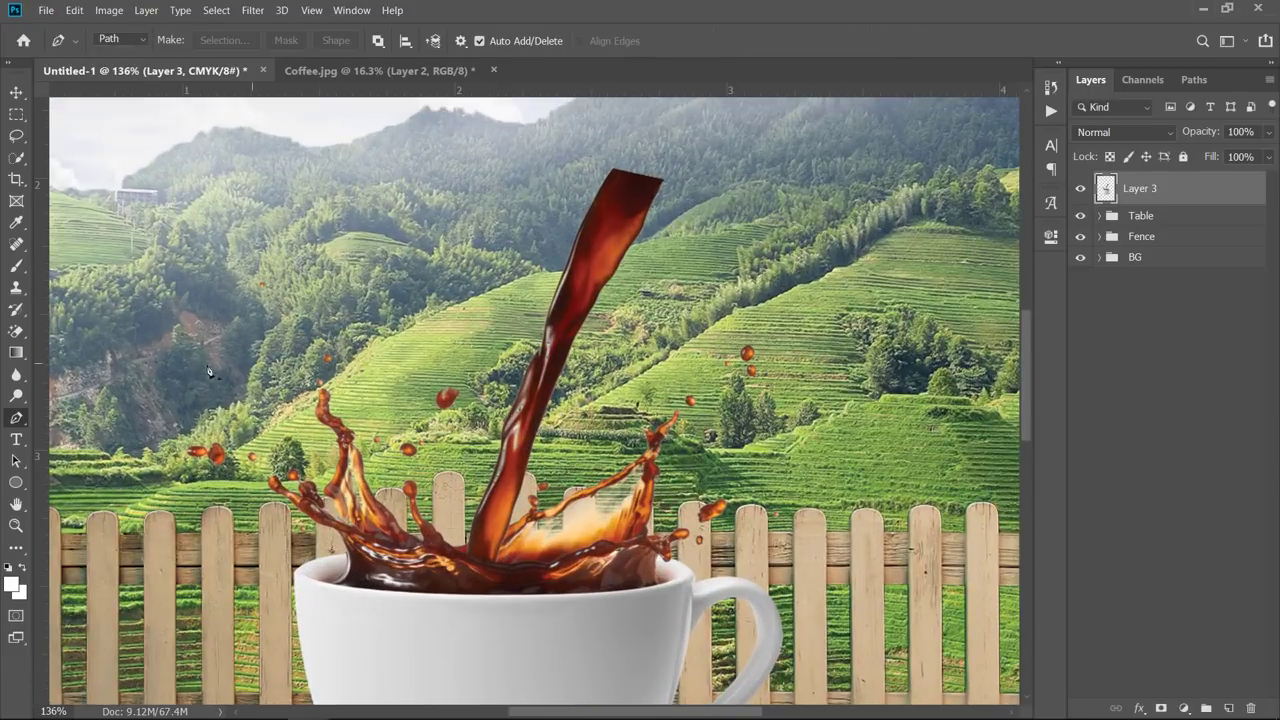
- Outline the upper coffee stream with a Polygonal Lasso selection
click(16, 114)
click(16, 136)
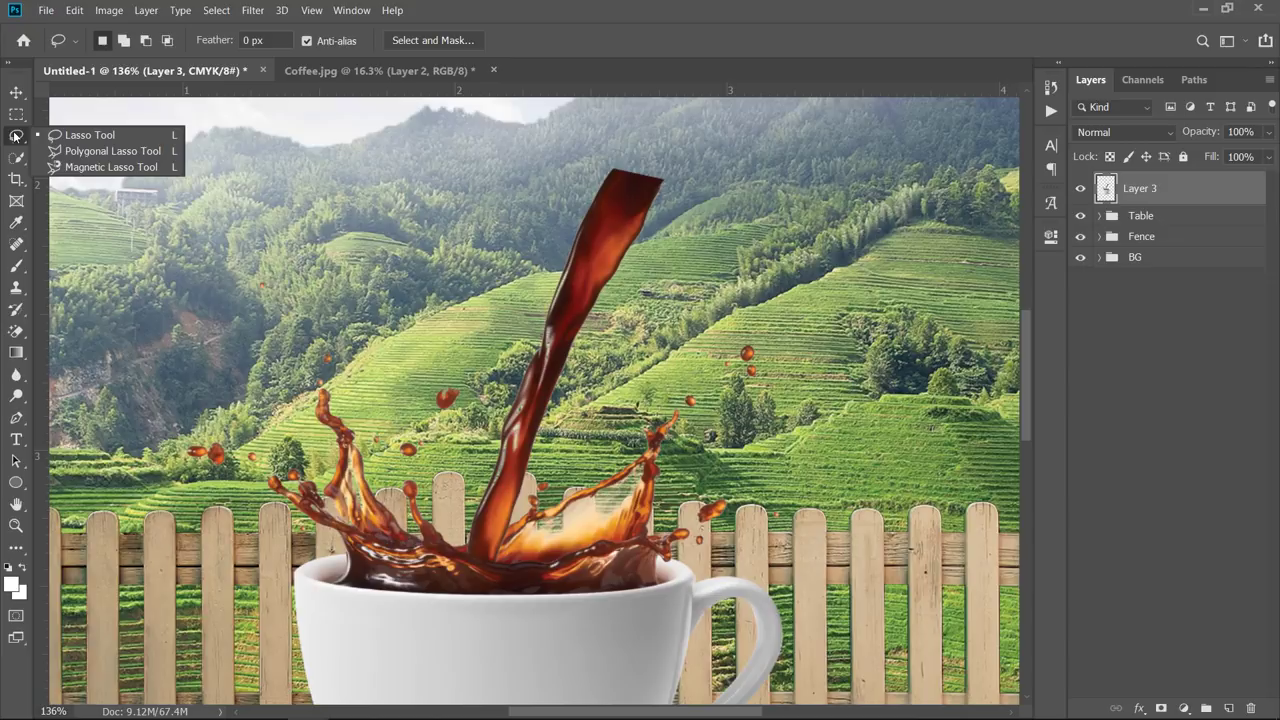
click(60, 151)
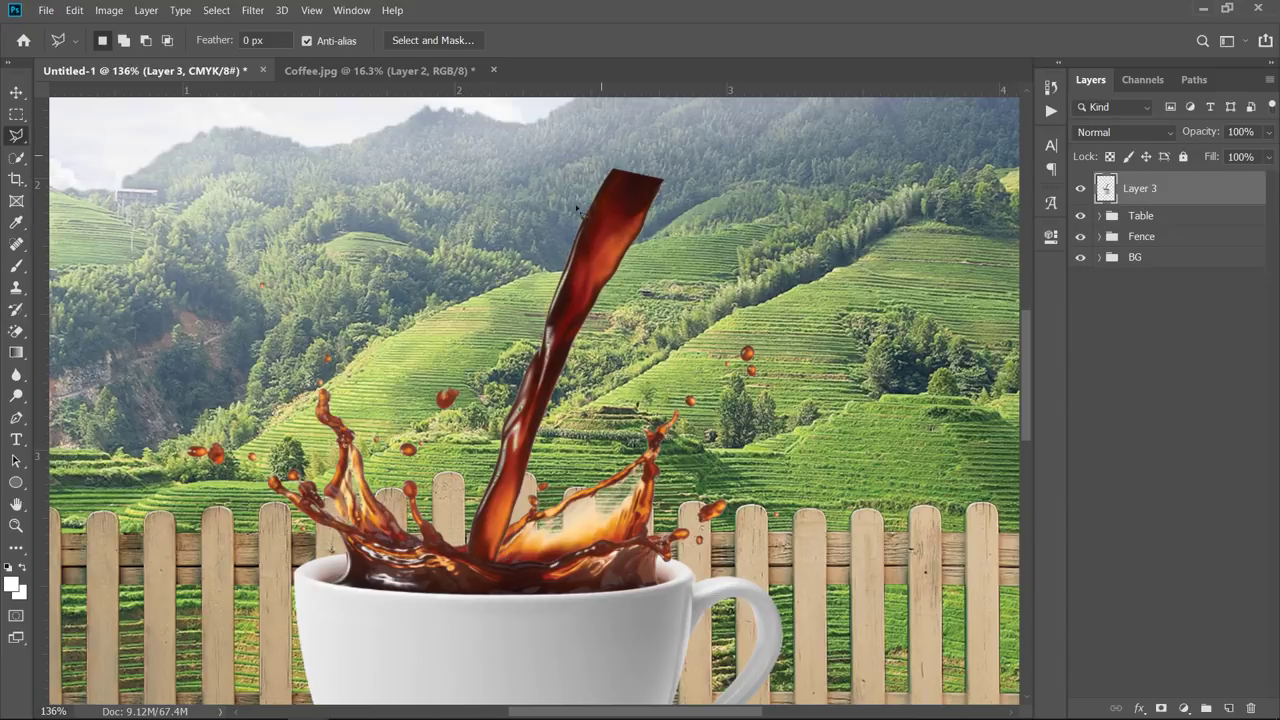
click(600, 156)
click(467, 538)
click(527, 514)
click(714, 158)
click(601, 157)
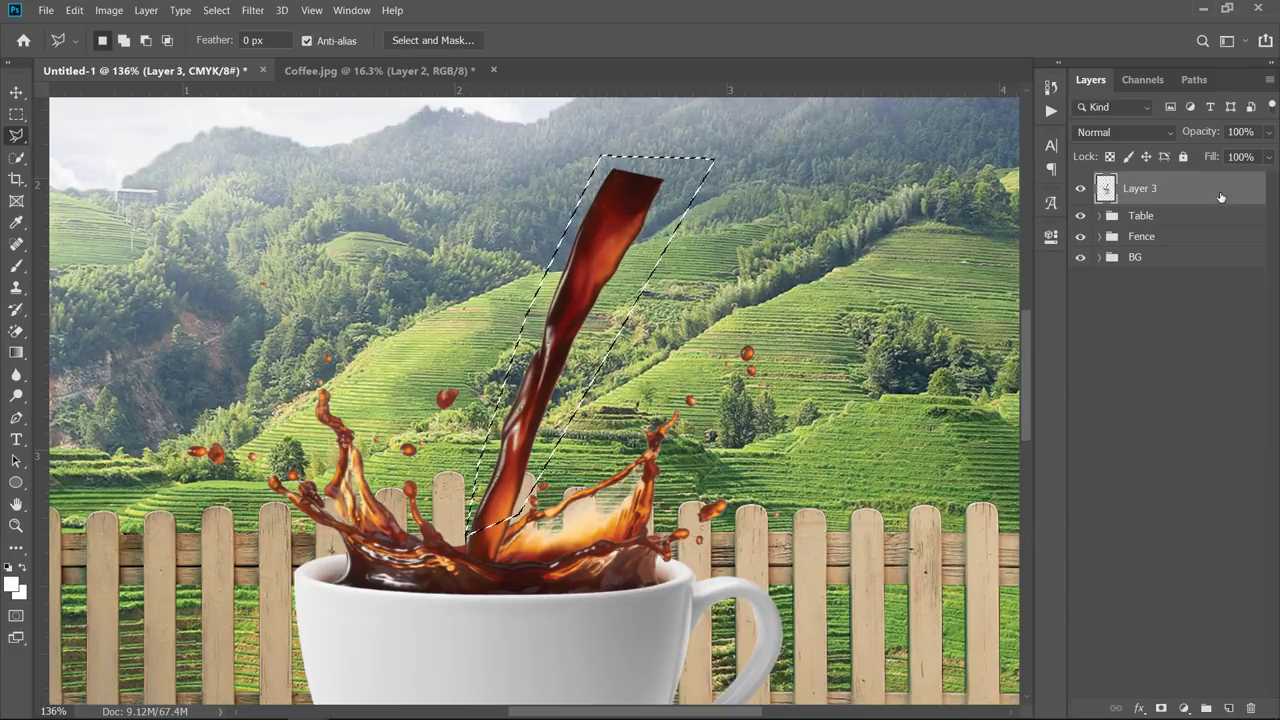
- Copy the stream to a new hidden Layer 4, then reselect Layer 3 and fit the flyer
key(ctrl+j)
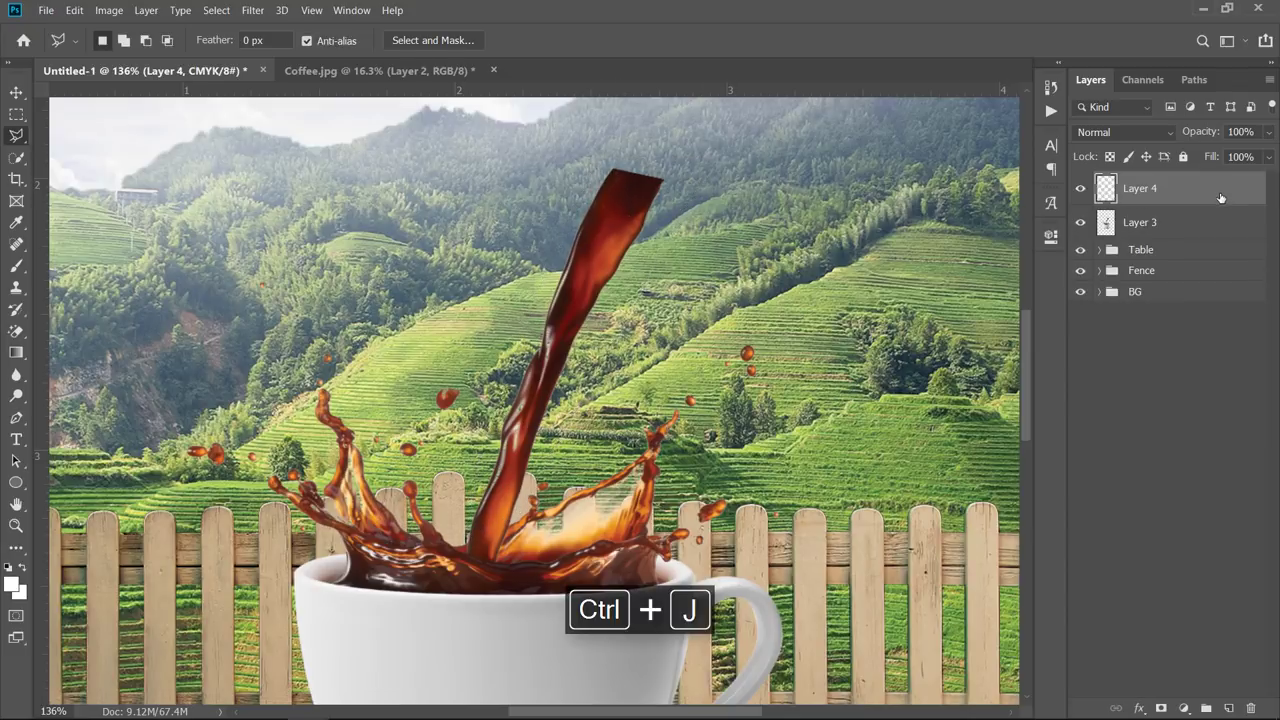
click(1080, 194)
click(1178, 222)
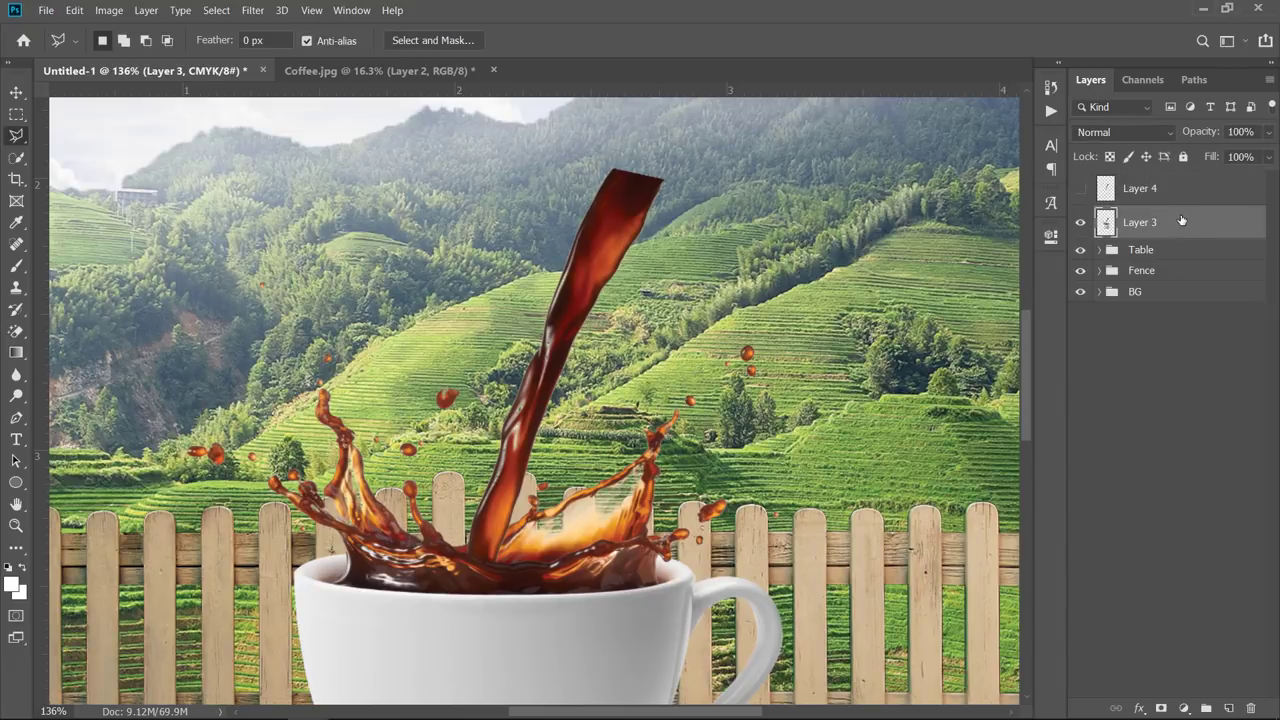
key(ctrl+0)
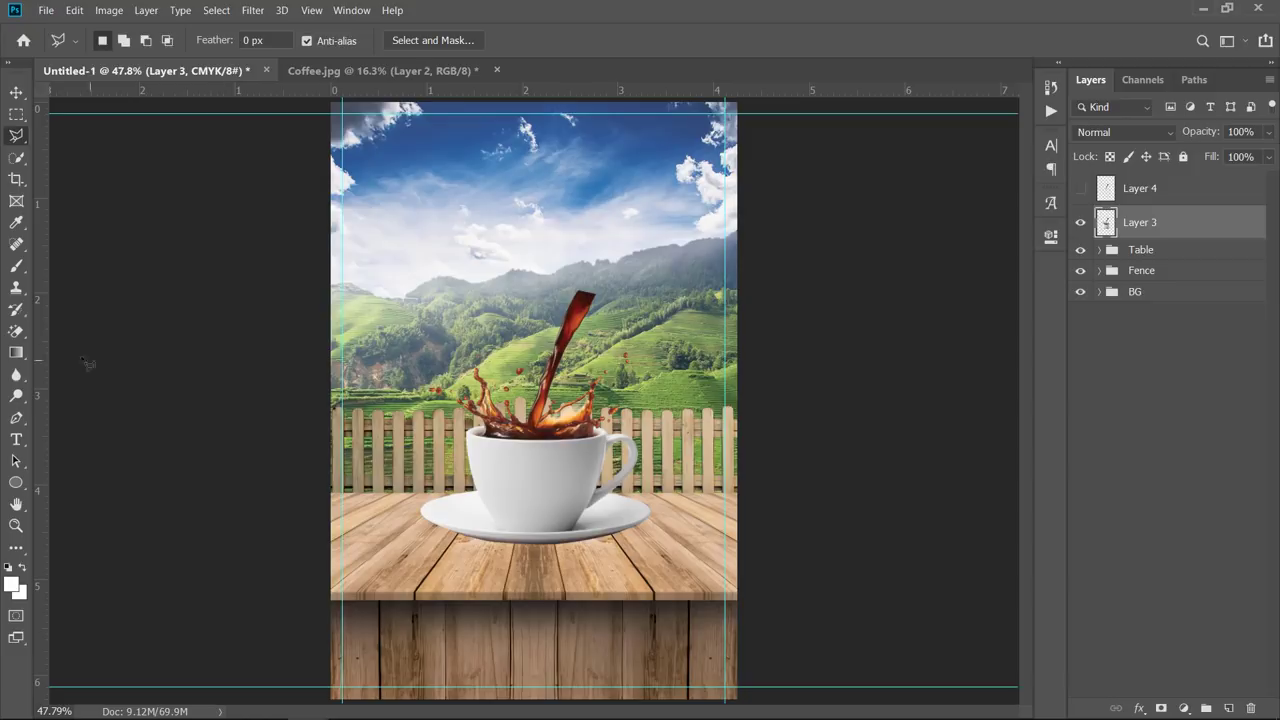
- Puppet Warp Layer 3, pinning the cup rim and curving the stream's tip right, then show Layer 4
click(20, 97)
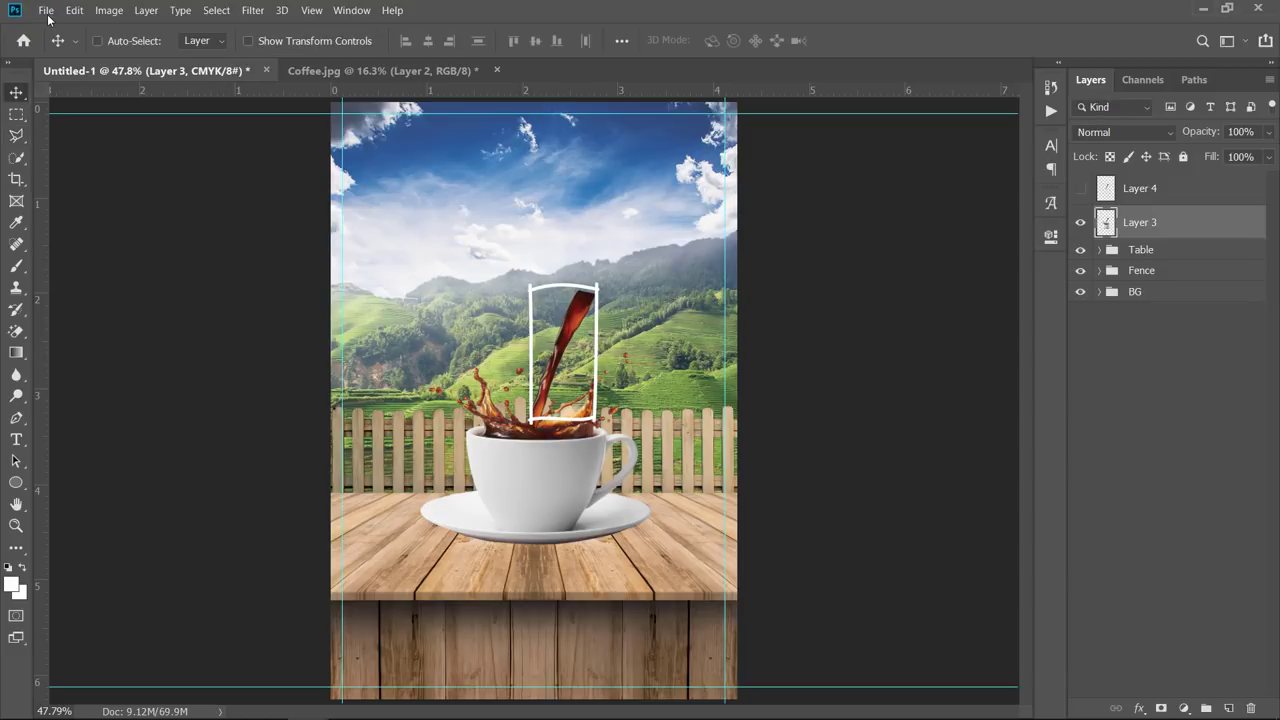
click(80, 14)
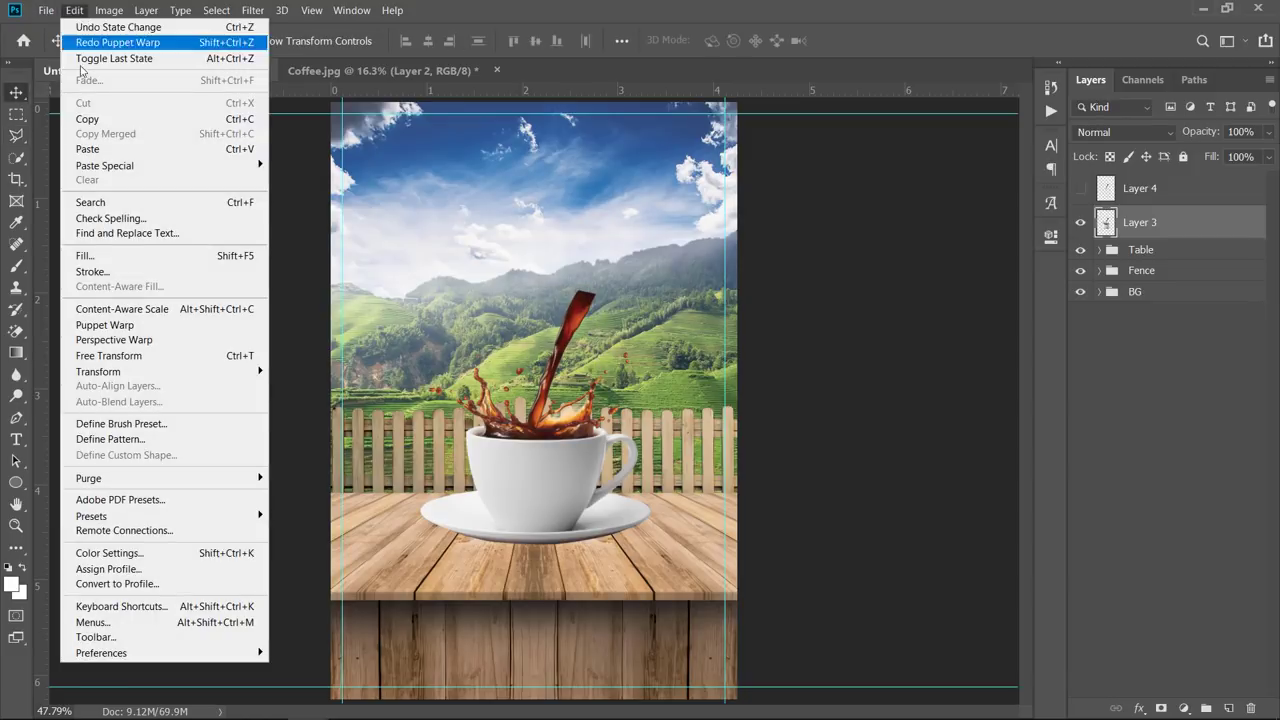
click(104, 325)
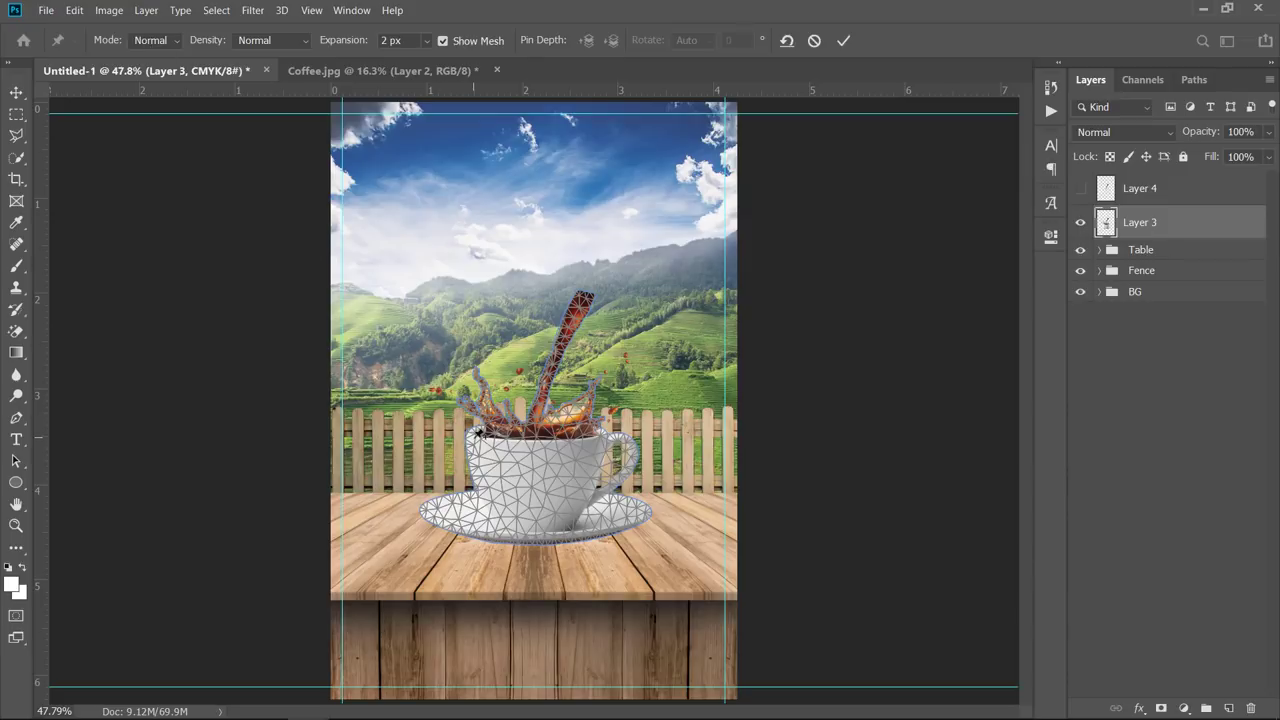
click(469, 433)
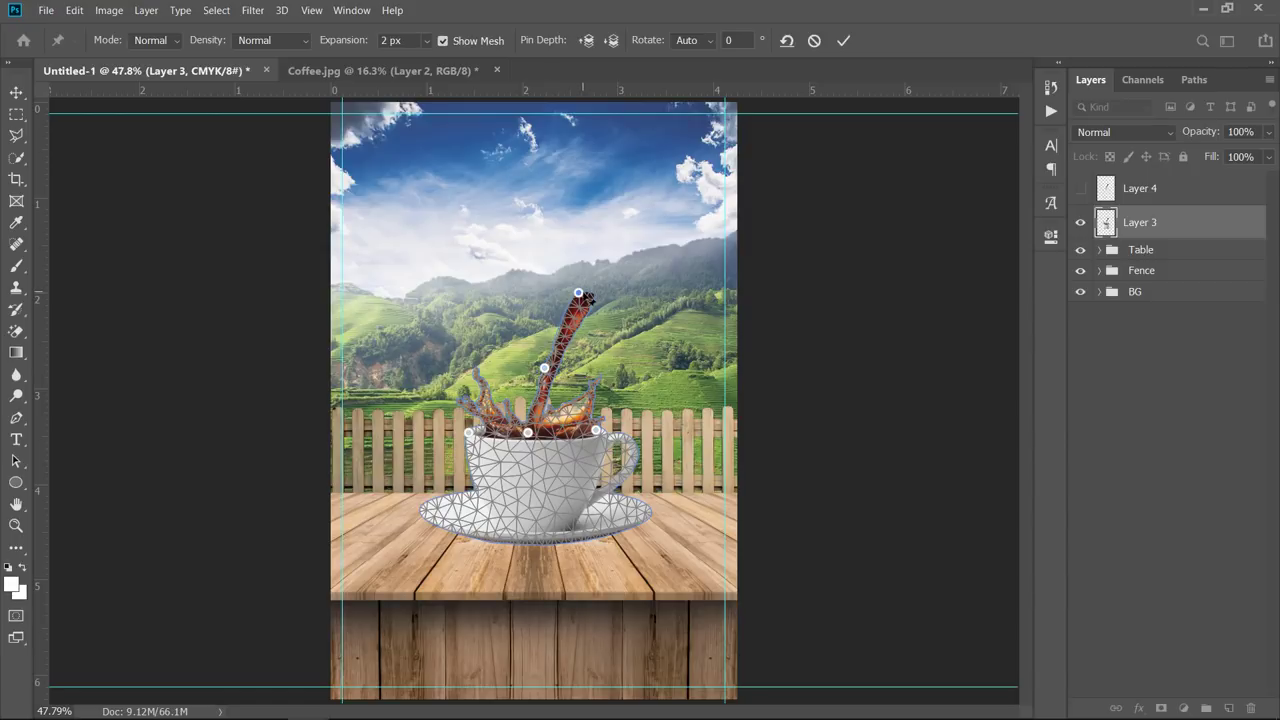
drag(588, 296, 605, 311)
drag(555, 373, 561, 378)
drag(604, 309, 610, 317)
drag(549, 369, 562, 377)
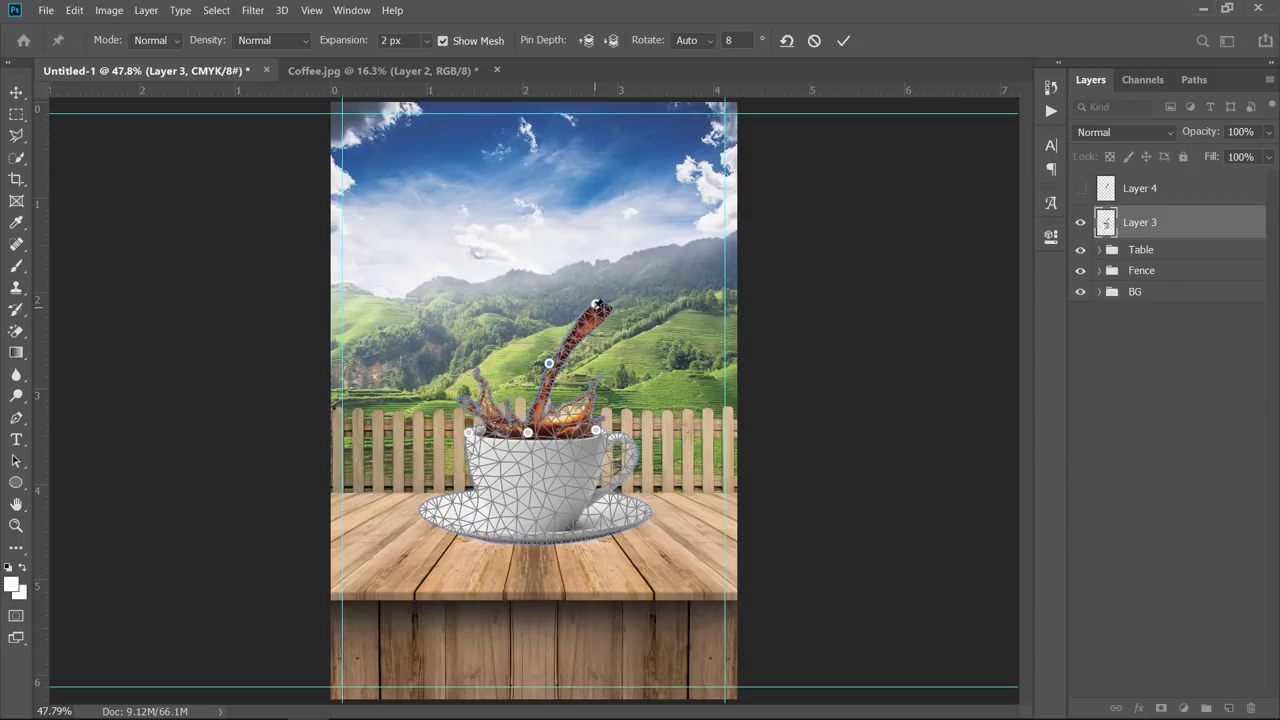
key(Return)
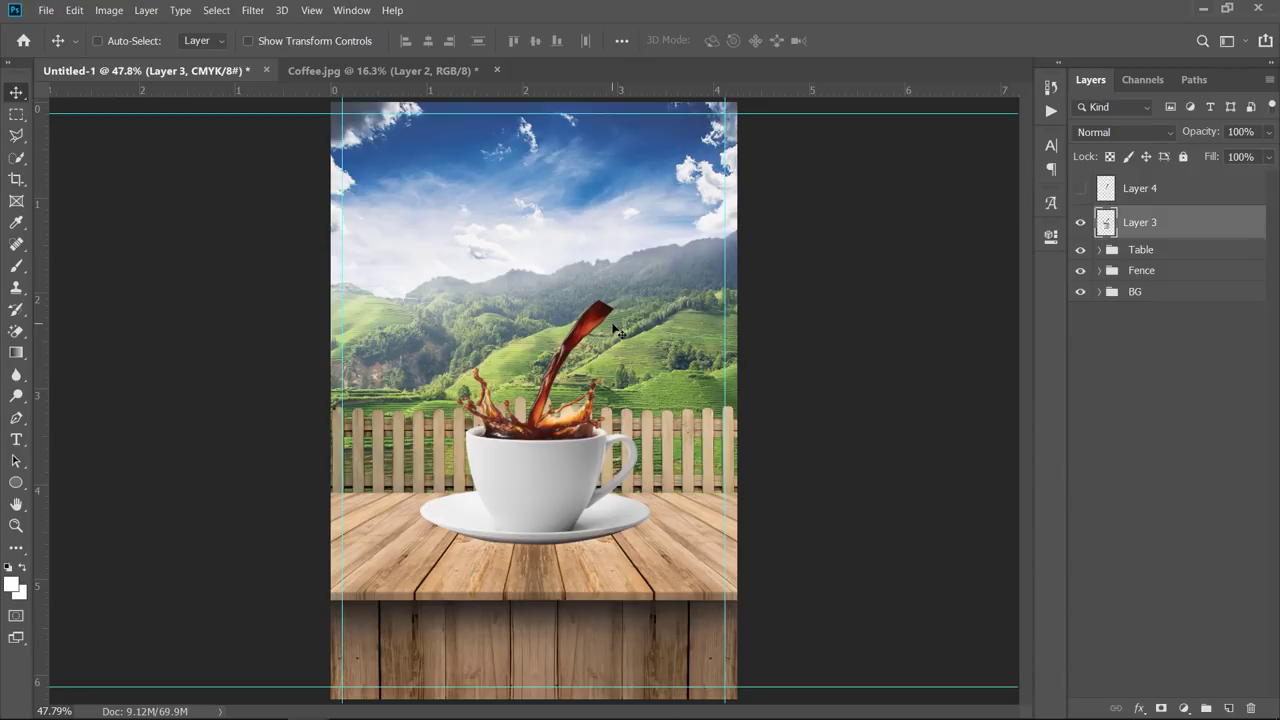
click(1081, 190)
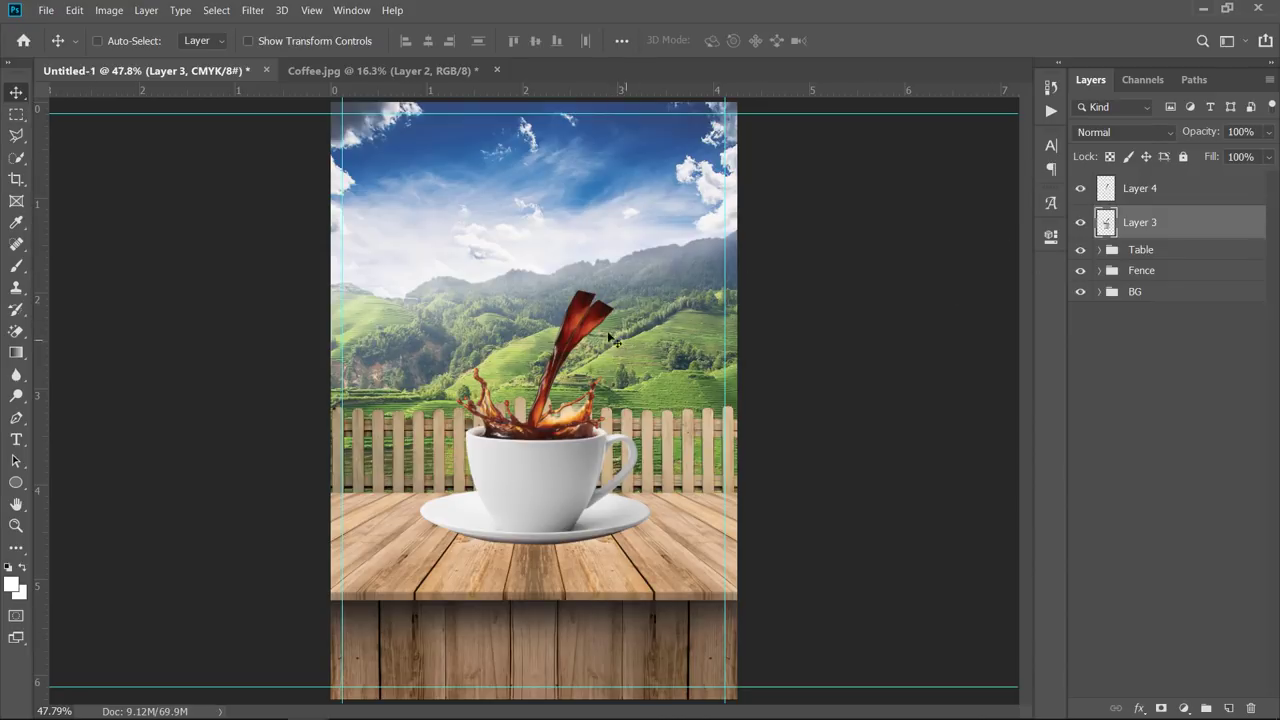
drag(578, 312, 577, 252)
- Undo the splash move, then shift Layer 4's stream up about 57 px and flip it horizontally
key(ctrl+z)
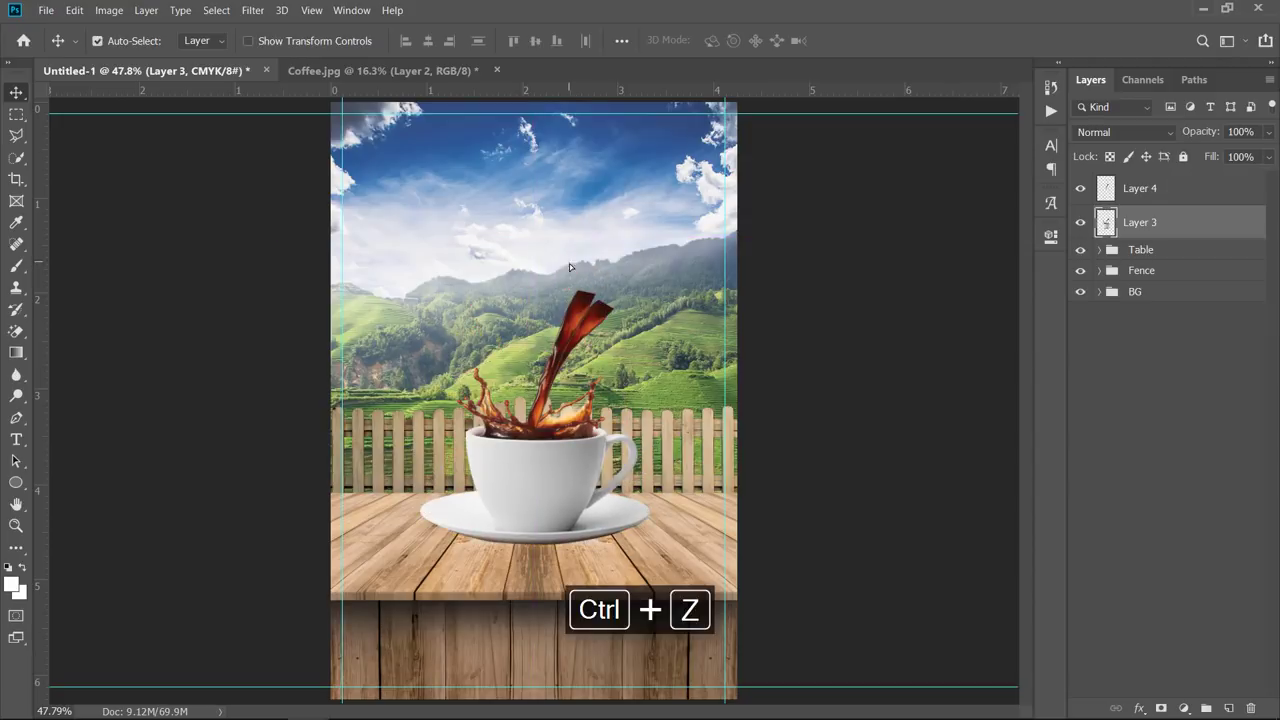
click(1157, 189)
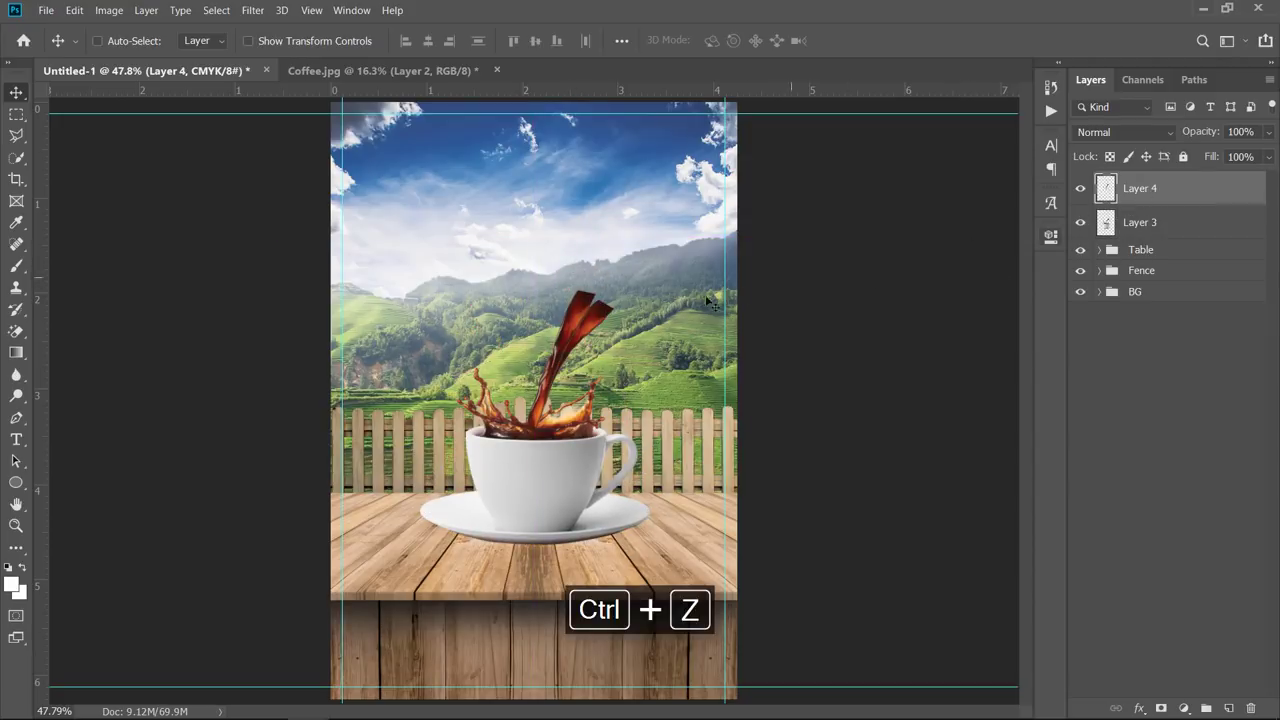
drag(567, 288, 568, 231)
key(ctrl+t)
right_click(577, 265)
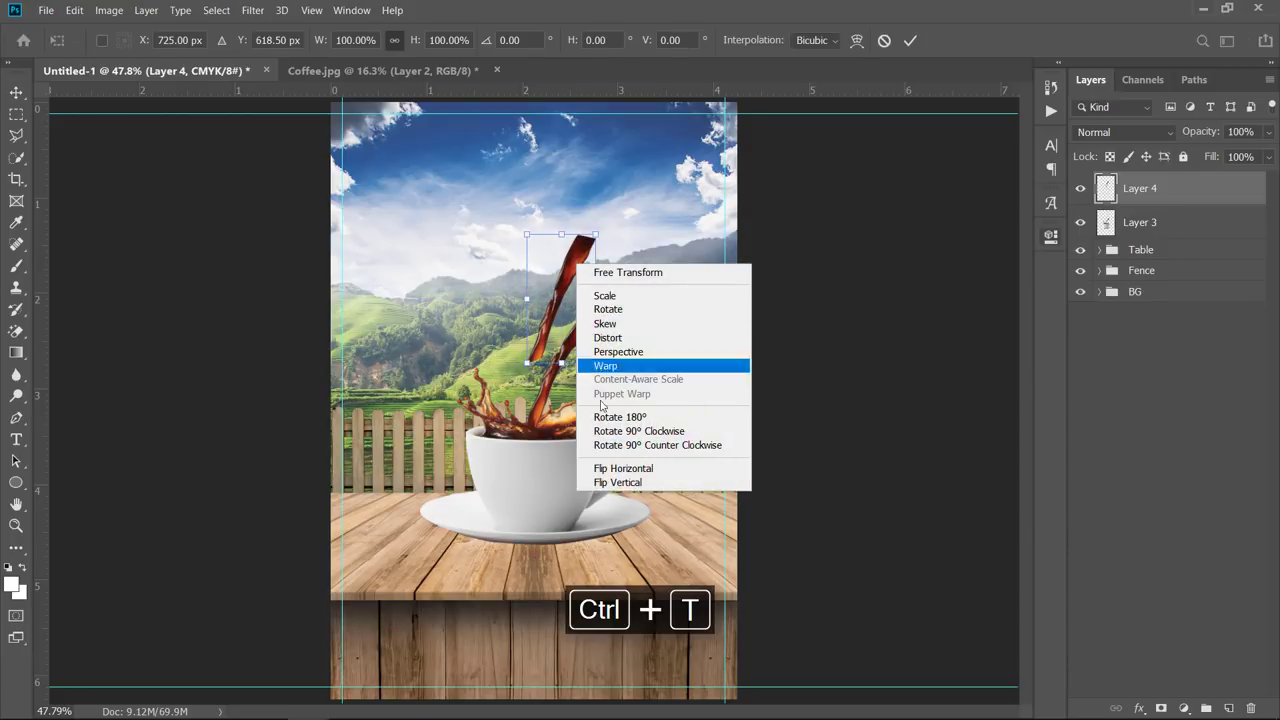
click(615, 468)
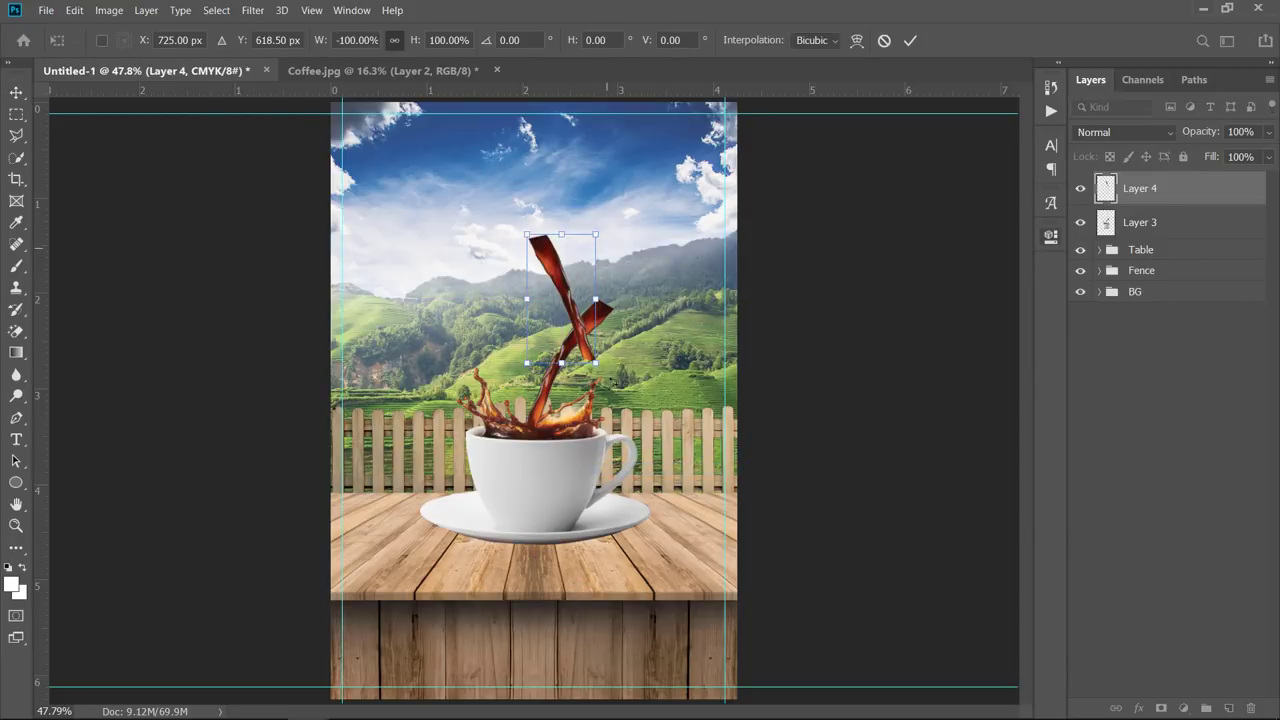
- Rotate the stream, enlarge it to about 162% at the top right, and set its opacity to 75%
drag(652, 296, 640, 152)
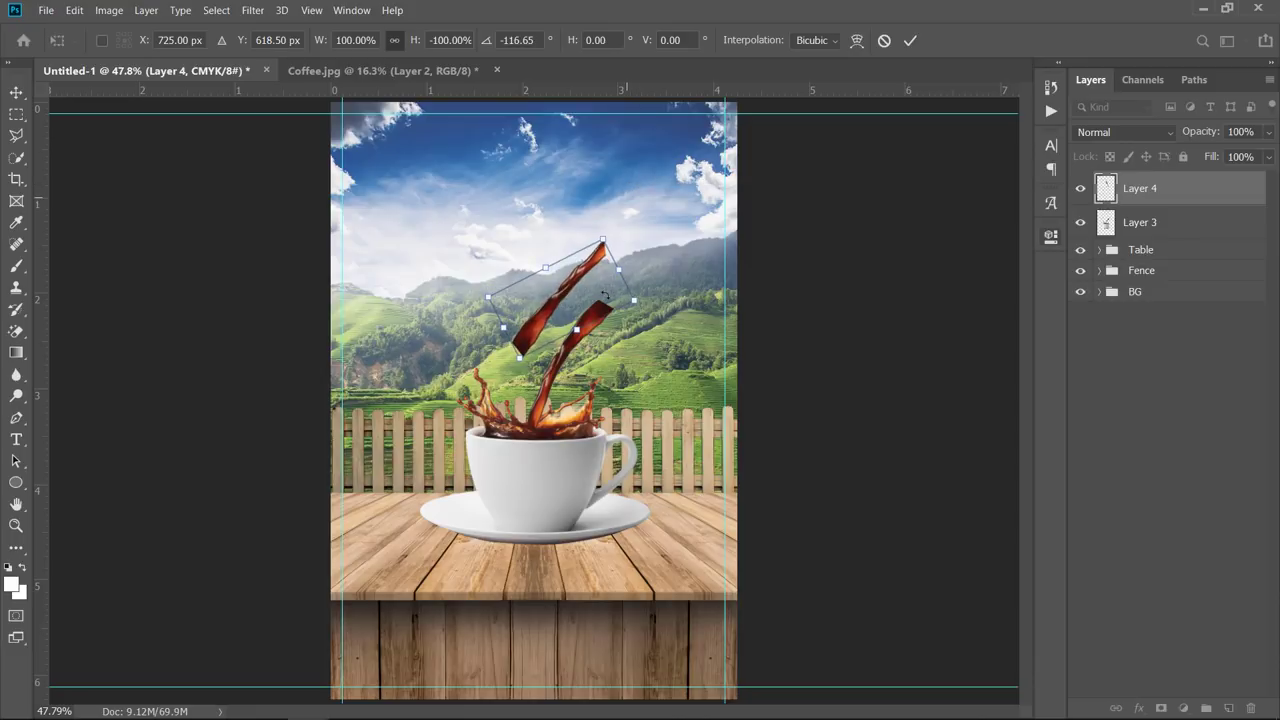
drag(600, 298, 686, 252)
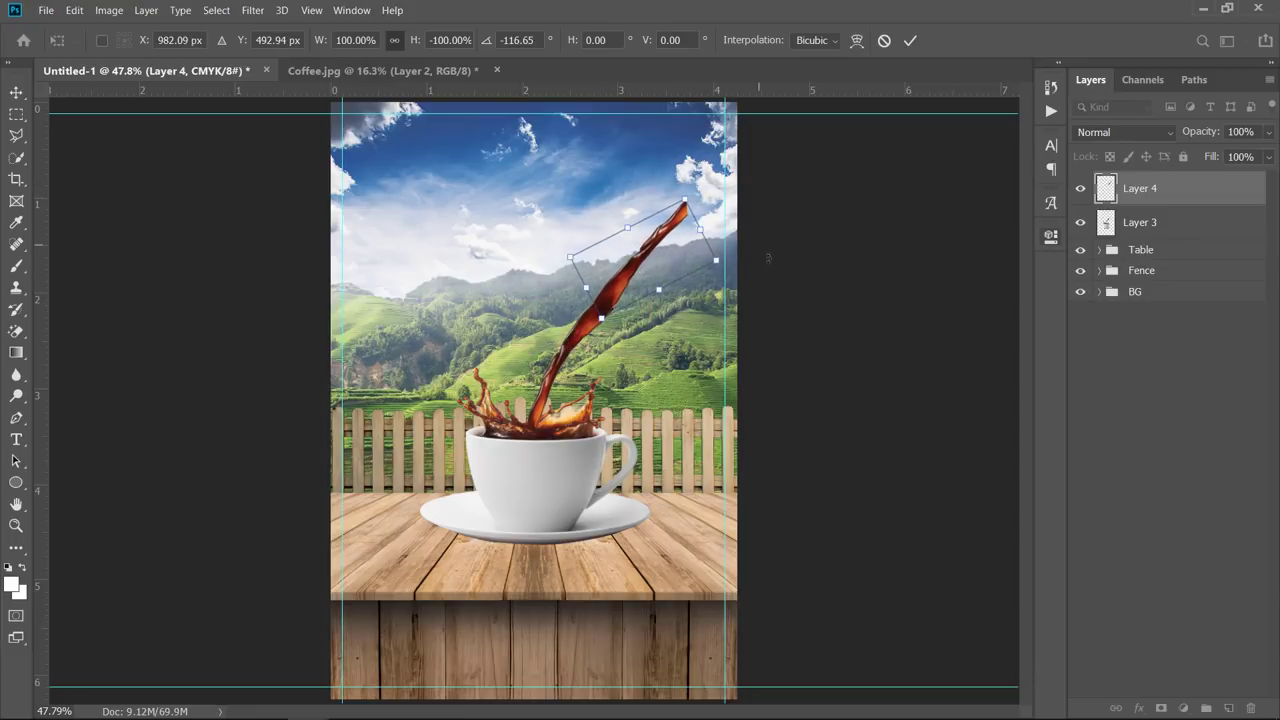
drag(772, 250, 787, 277)
drag(652, 264, 673, 276)
drag(703, 213, 776, 135)
drag(678, 240, 678, 252)
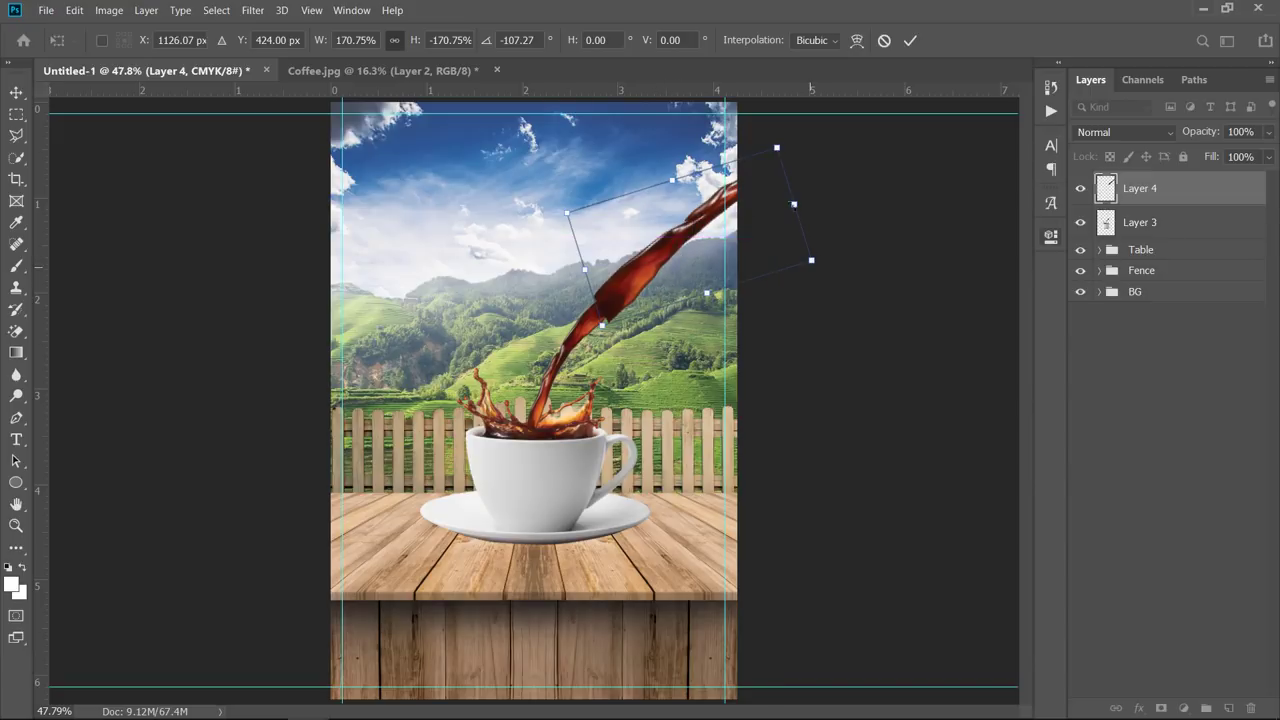
drag(781, 157, 776, 161)
drag(652, 279, 633, 305)
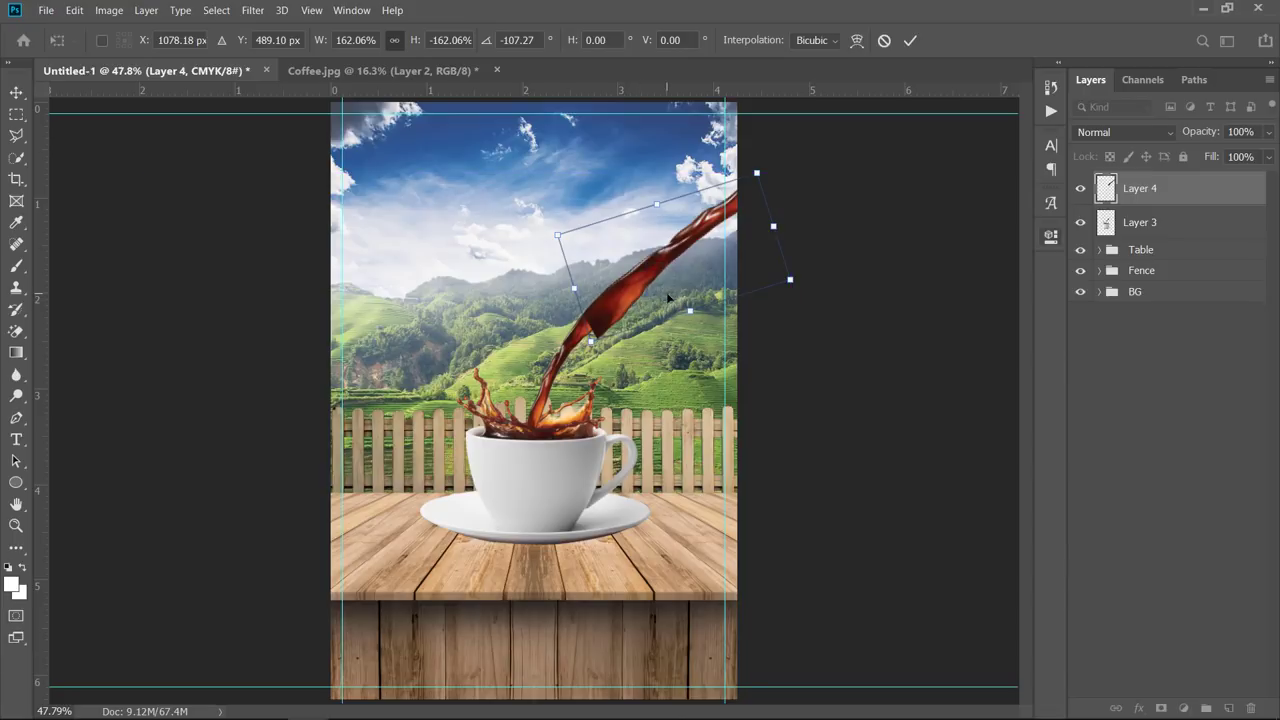
key(Return)
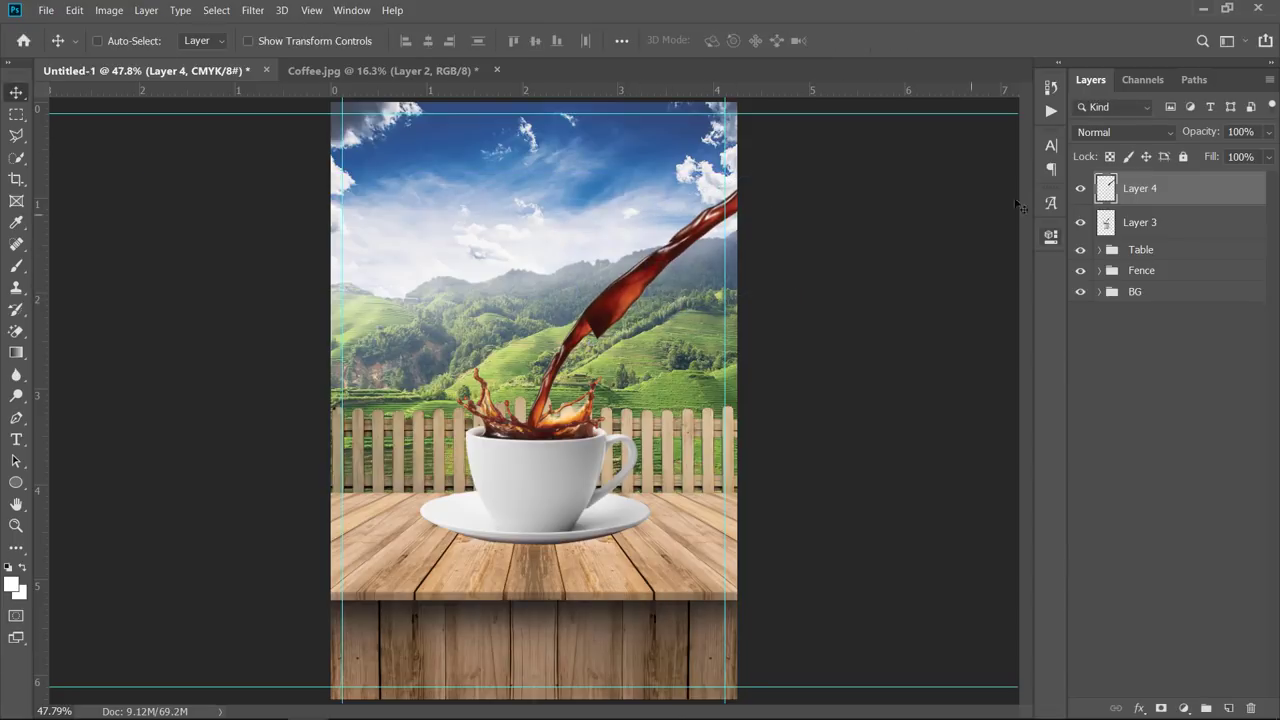
drag(1195, 134, 1181, 134)
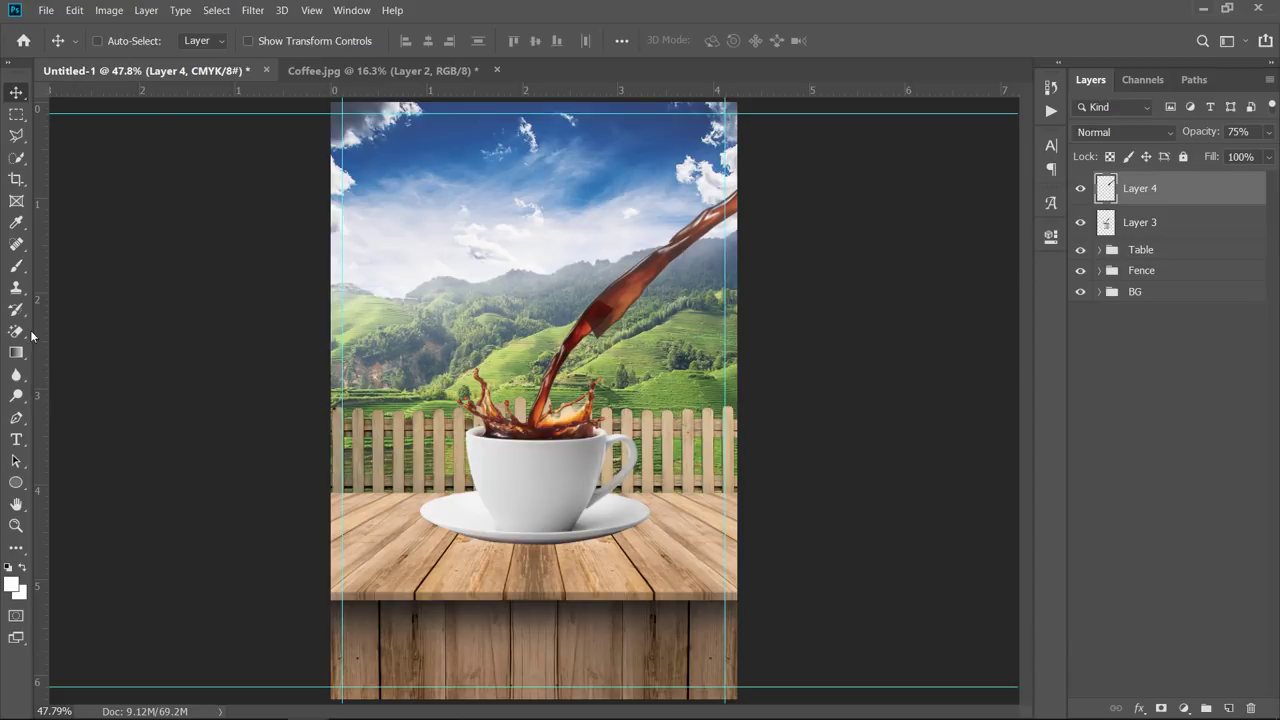
- Add a layer mask to the copied stream layer and set up a 100% opacity, 55 px brush
click(25, 271)
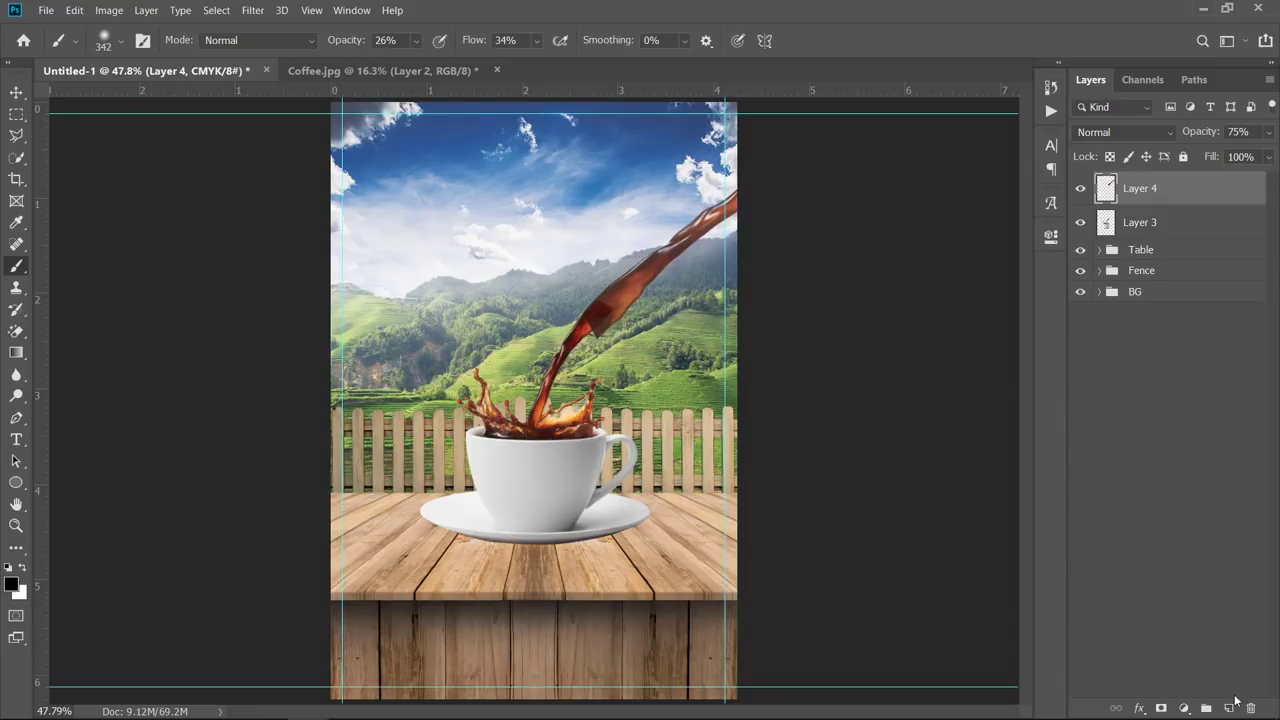
click(1161, 708)
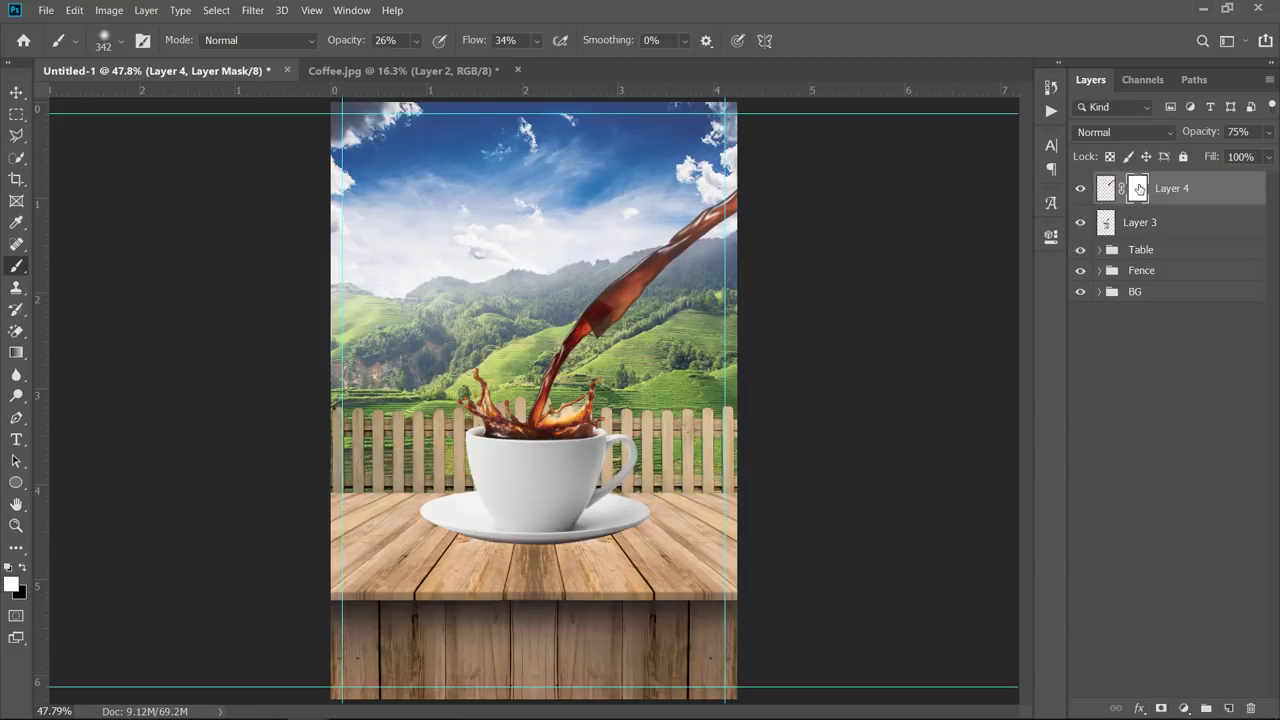
scroll(612, 361, up, 5)
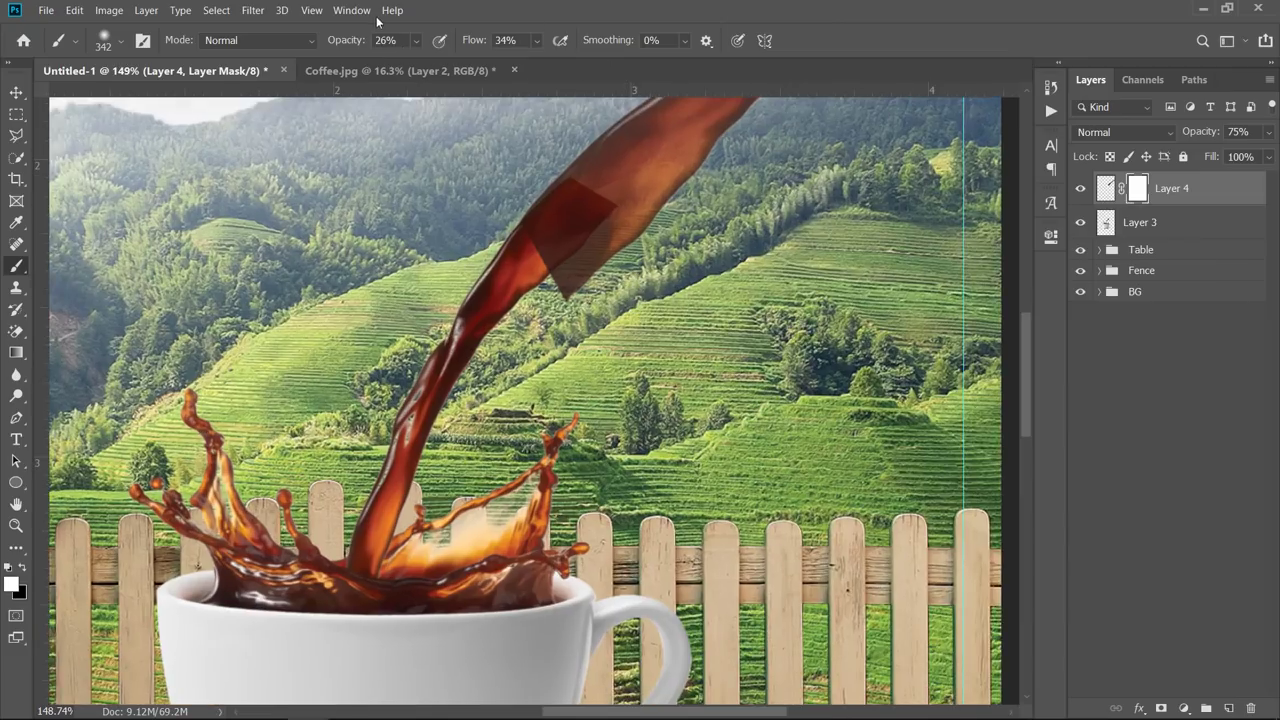
drag(335, 43, 630, 46)
scroll(672, 283, up, 2)
scroll(672, 283, up, 1)
mouse_move(708, 392)
mouse_down()
mouse_move(570, 393)
mouse_move(709, 392)
mouse_up()
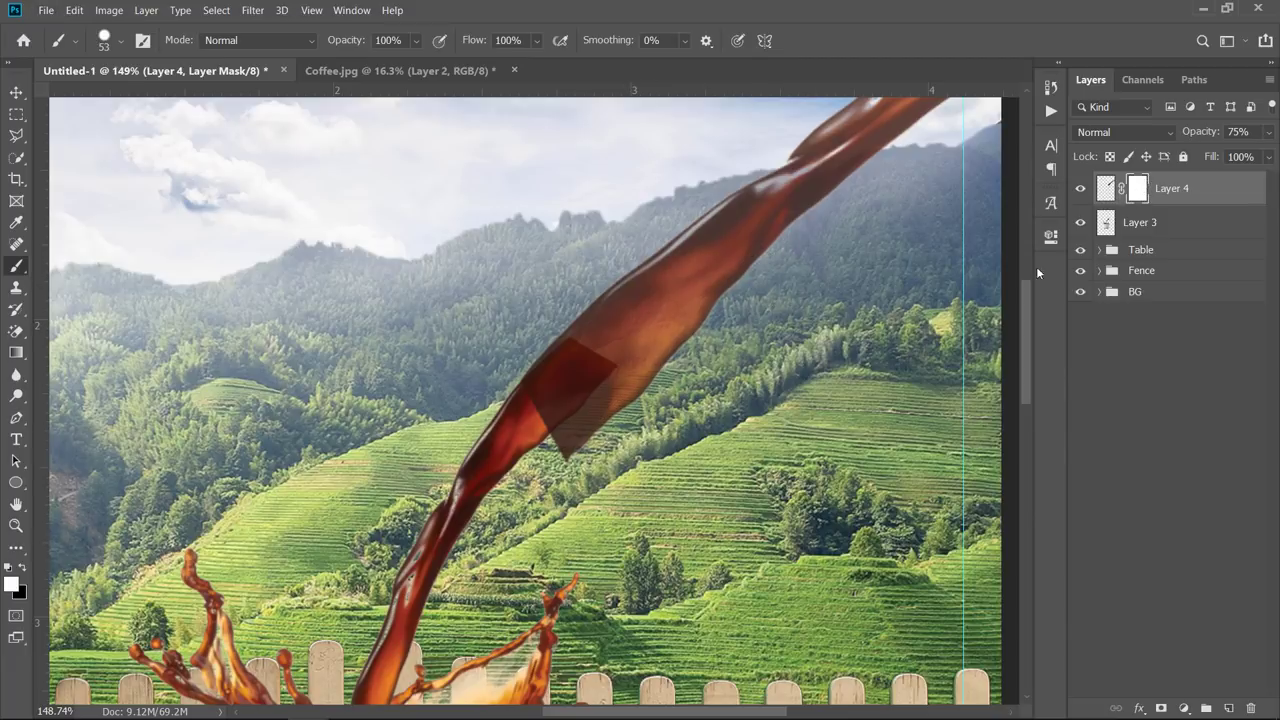
- Try a black mask stroke on the stream's lower-right bulge, undo it, and restore full layer opacity
click(23, 567)
mouse_move(690, 365)
mouse_down()
mouse_move(610, 420)
mouse_move(586, 455)
mouse_up()
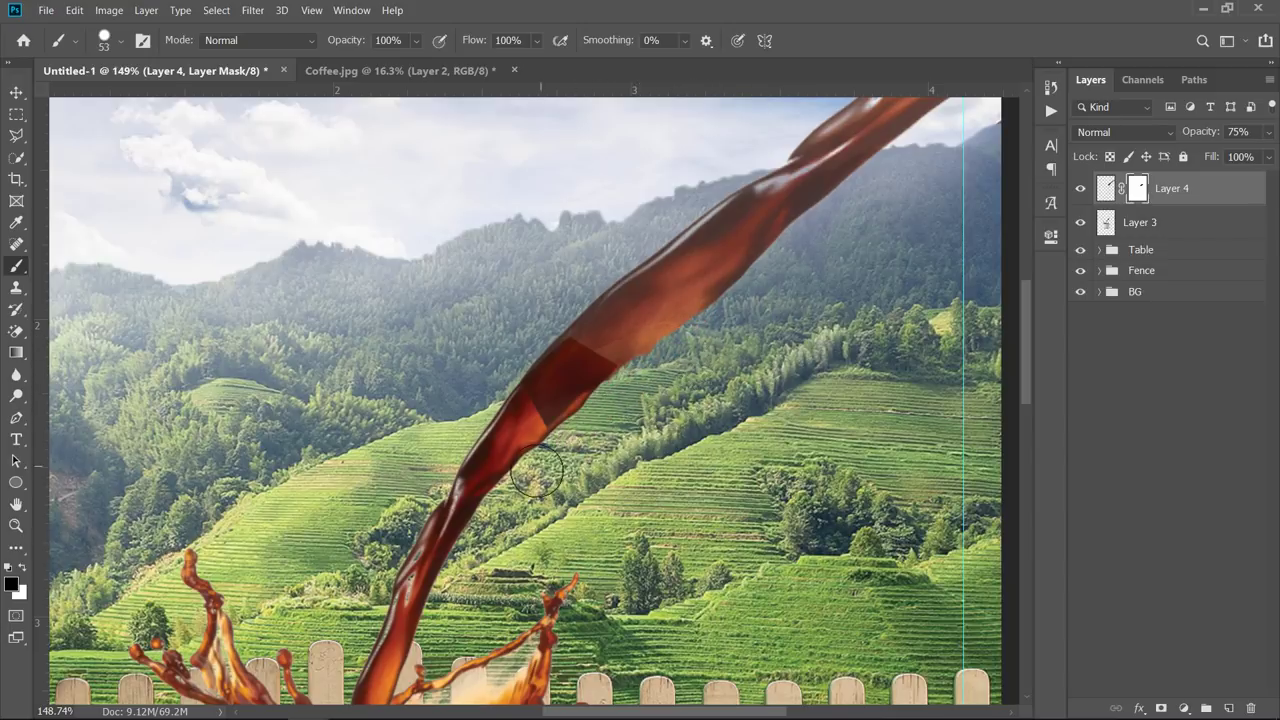
key(ctrl+alt+z)
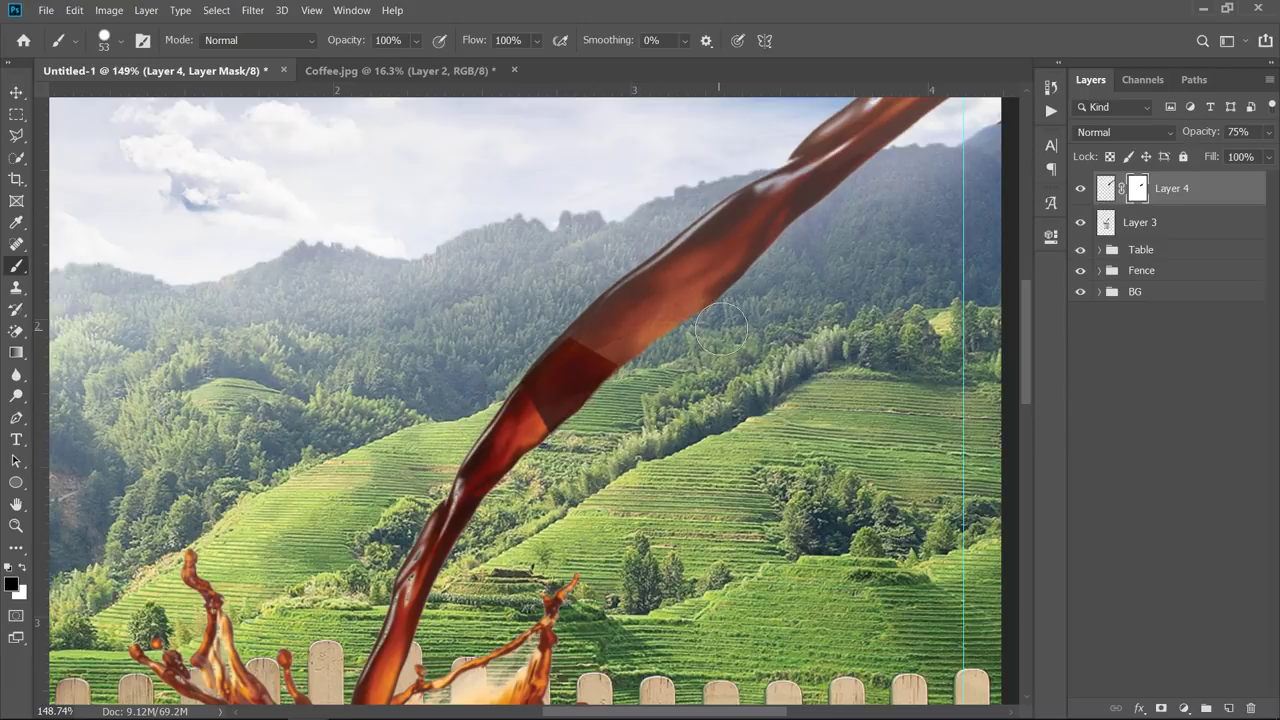
scroll(718, 343, down, 3)
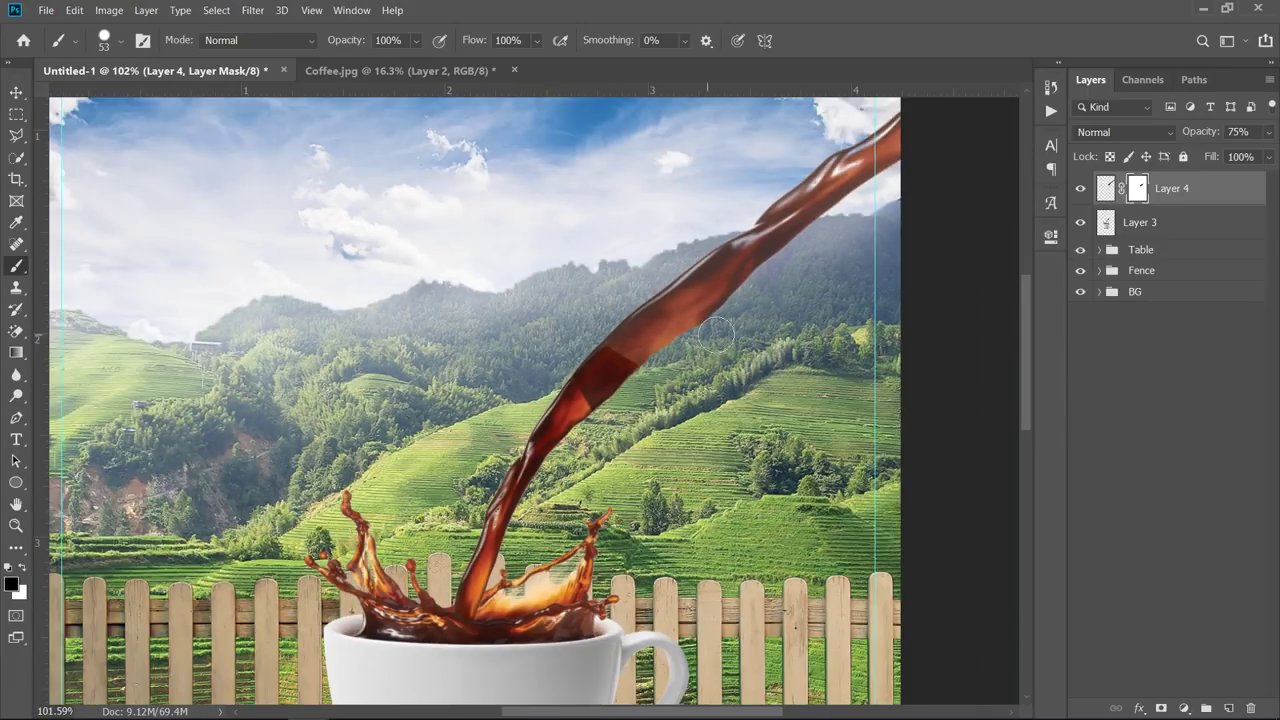
right_click(704, 346)
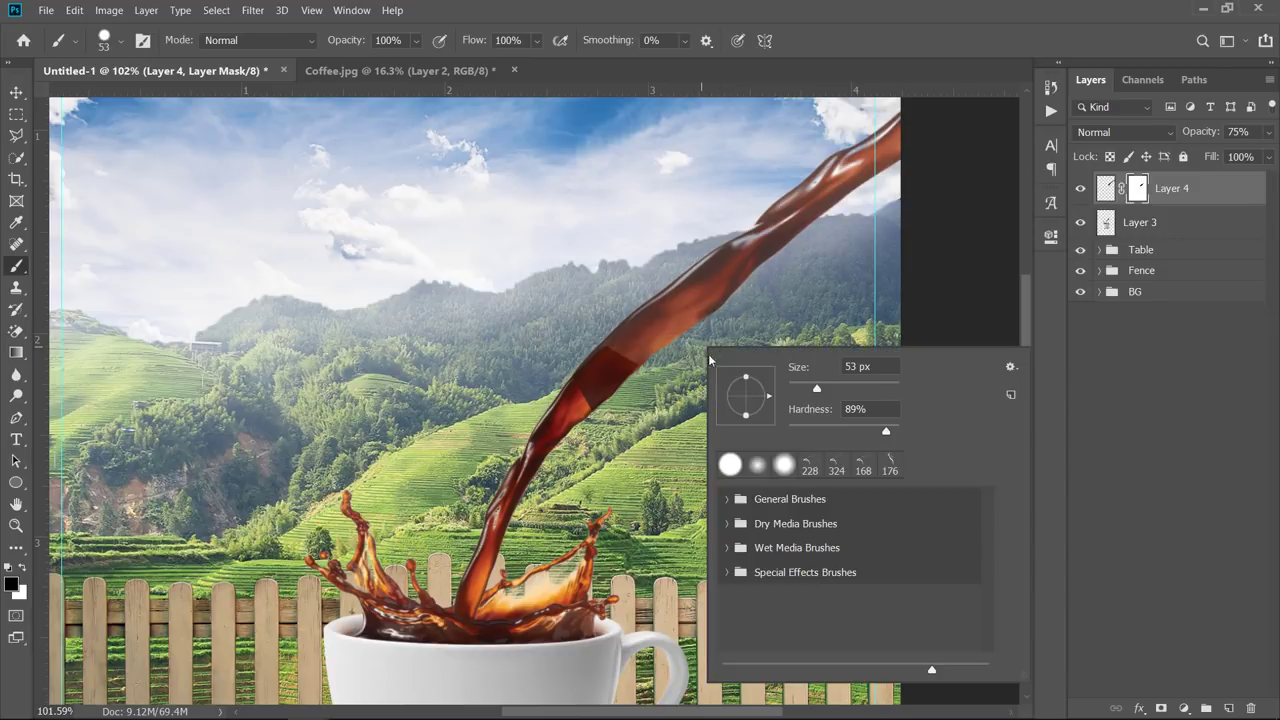
key(Return)
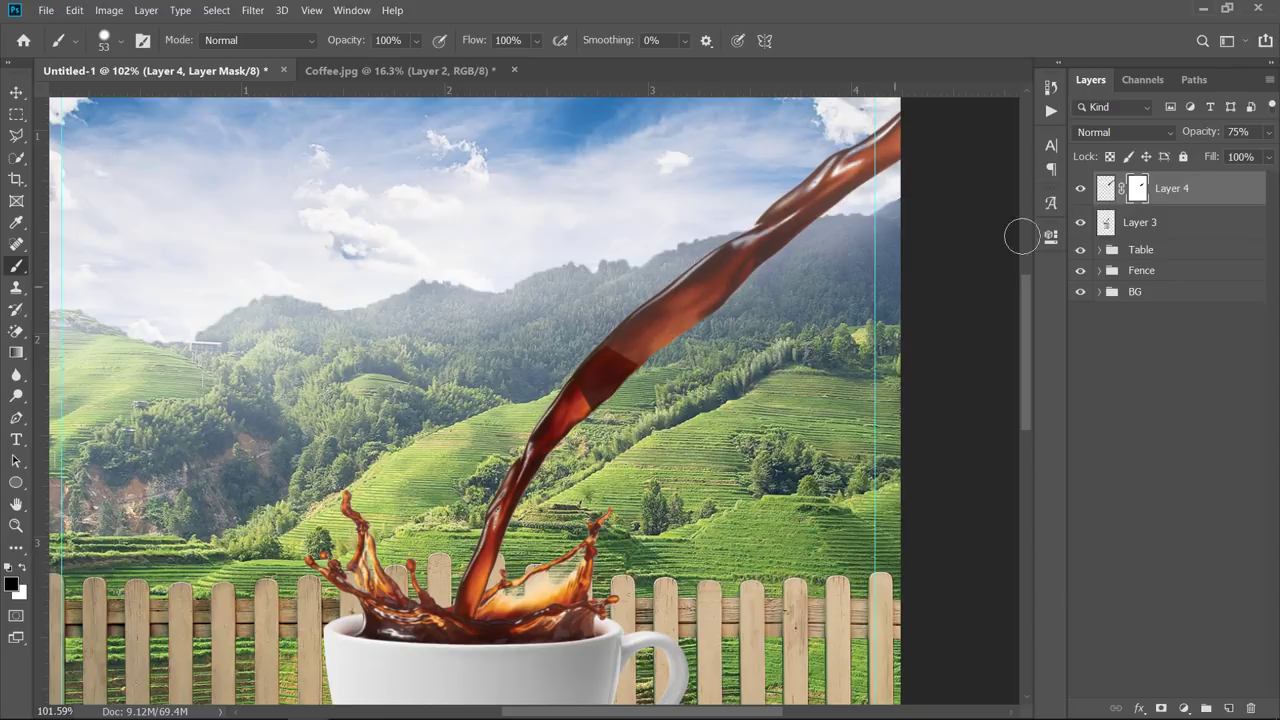
drag(1186, 136, 1276, 131)
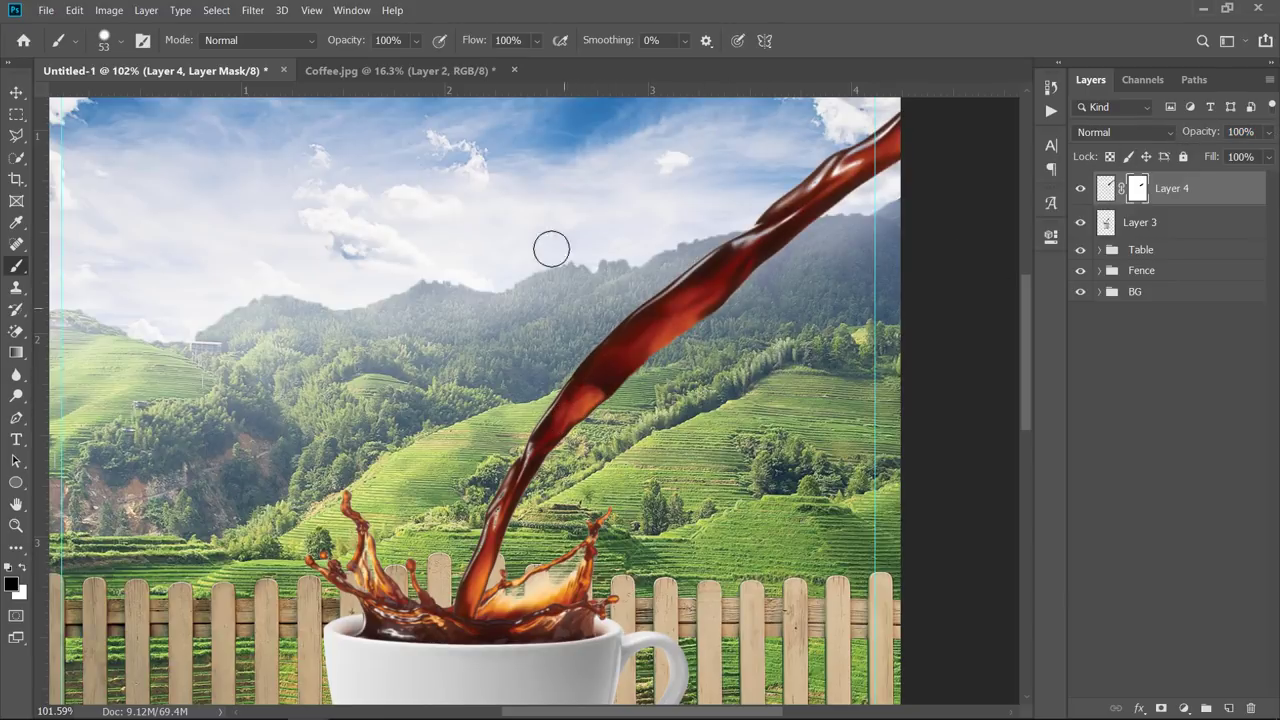
- Lower the brush opacity to 44% and flow to 55%, then zoom out
drag(355, 45, 314, 48)
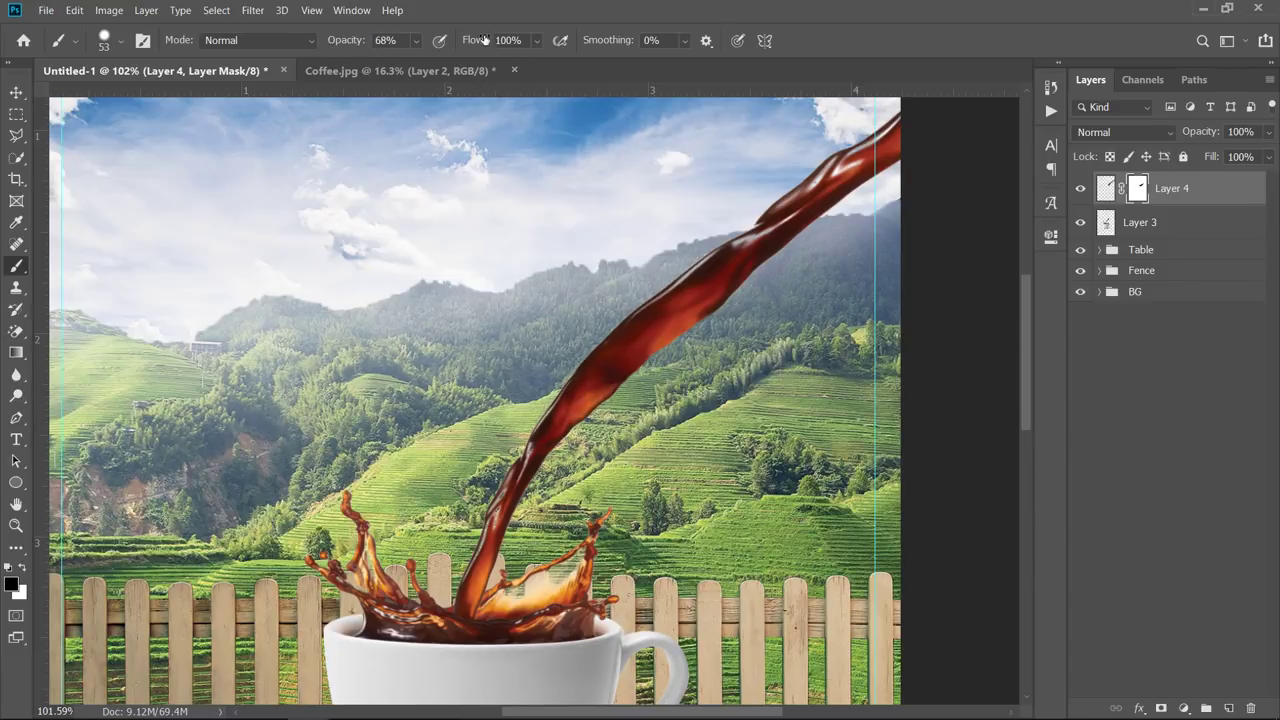
drag(484, 40, 338, 45)
scroll(600, 425, down, 6)
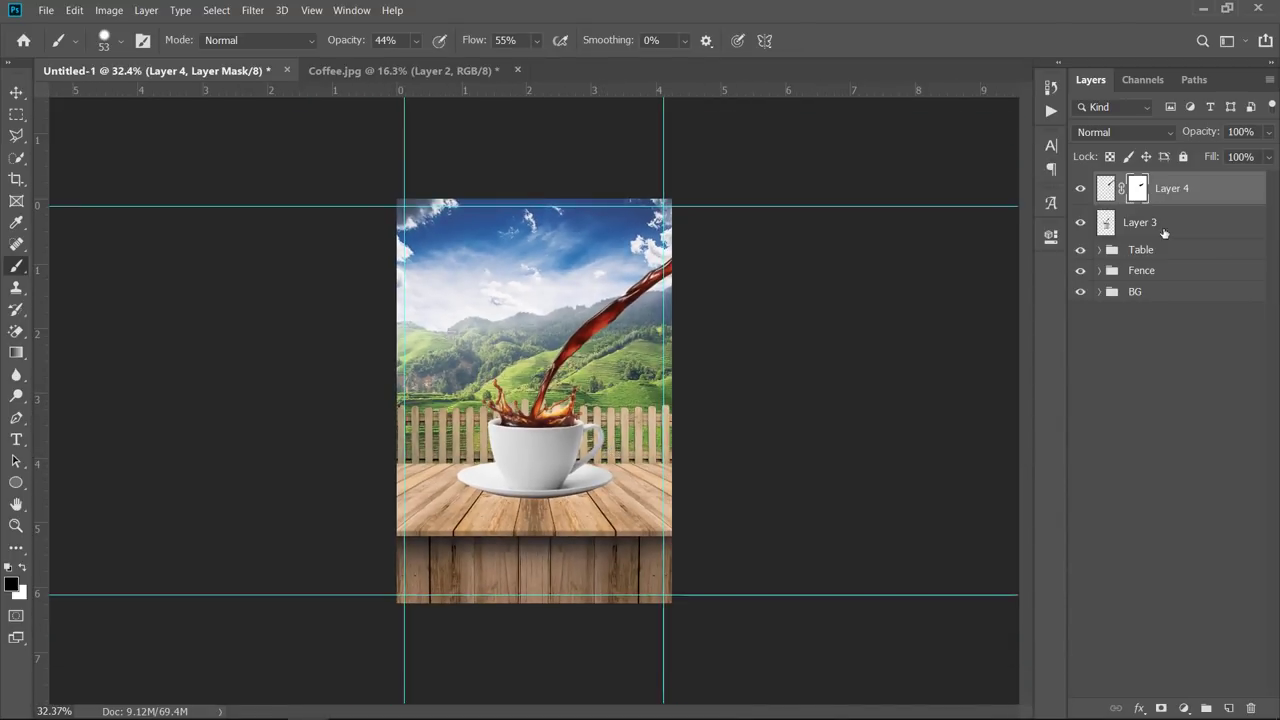
- Group Layer 3 and Layer 4 as 'Coffee', then open the cookies photo 1347.jpg
shift+click(1215, 222)
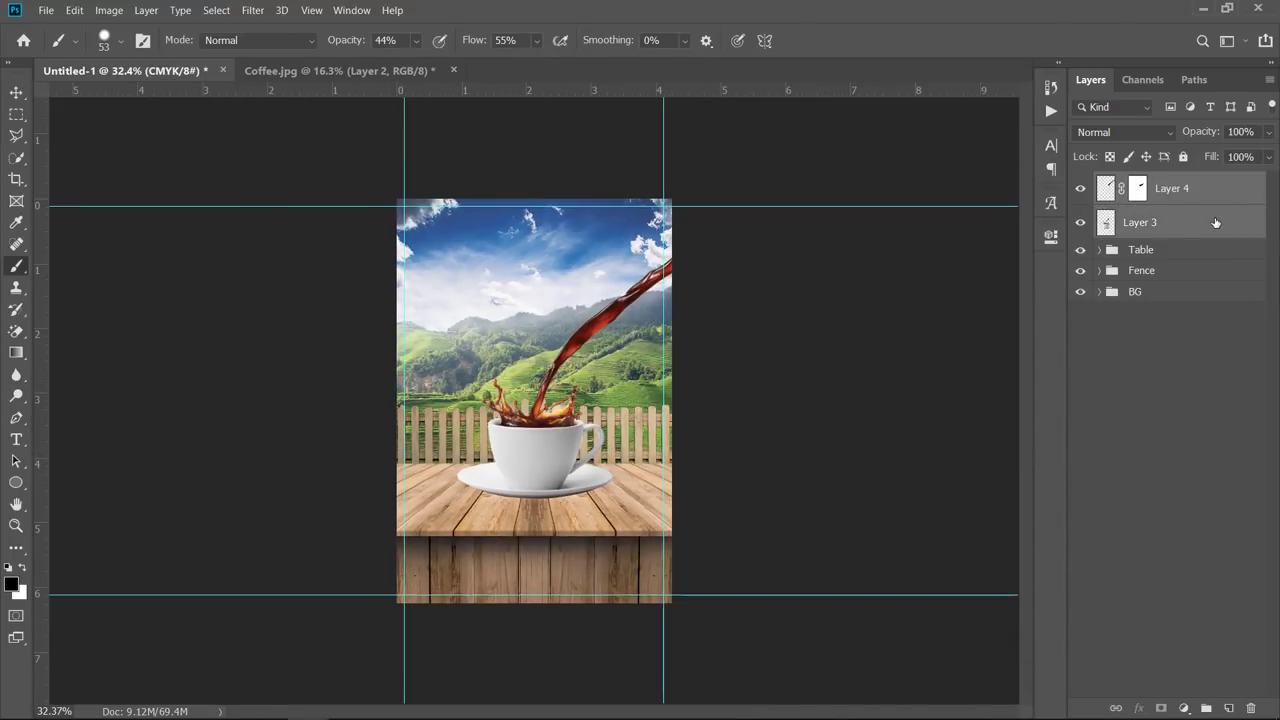
drag(1215, 222, 1206, 708)
double_click(1130, 182)
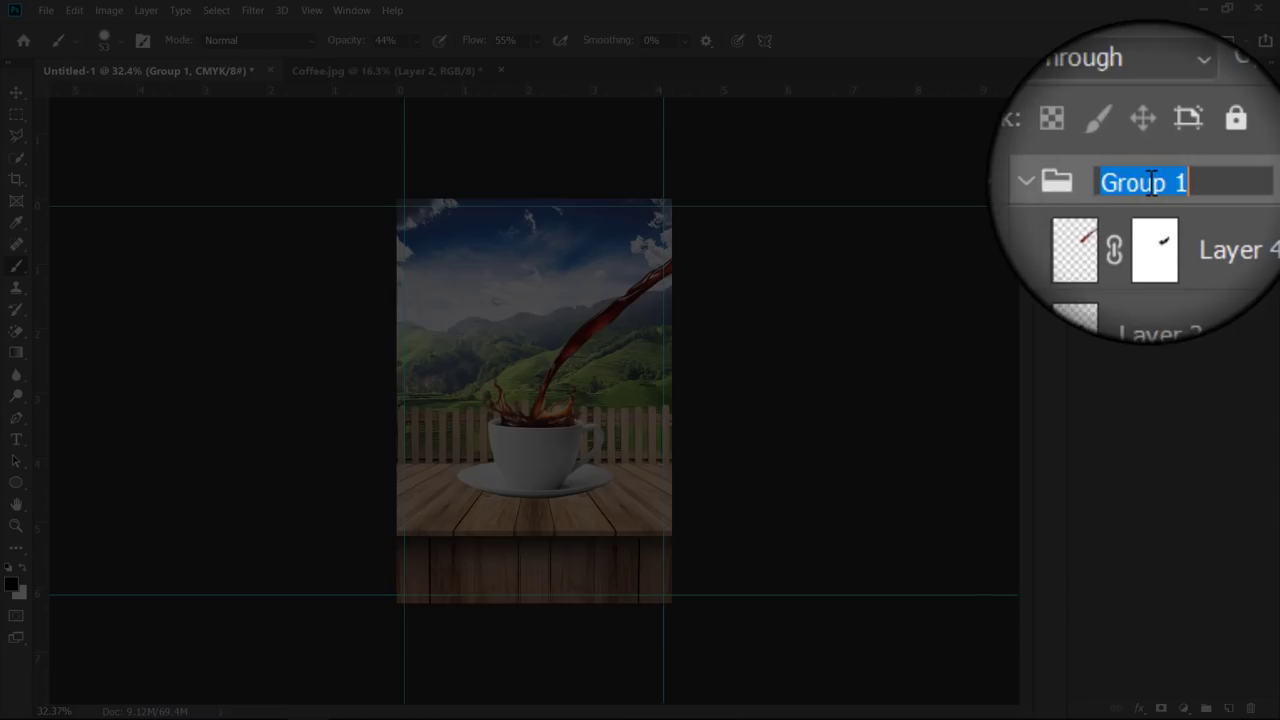
text(Coffee)
key(Return)
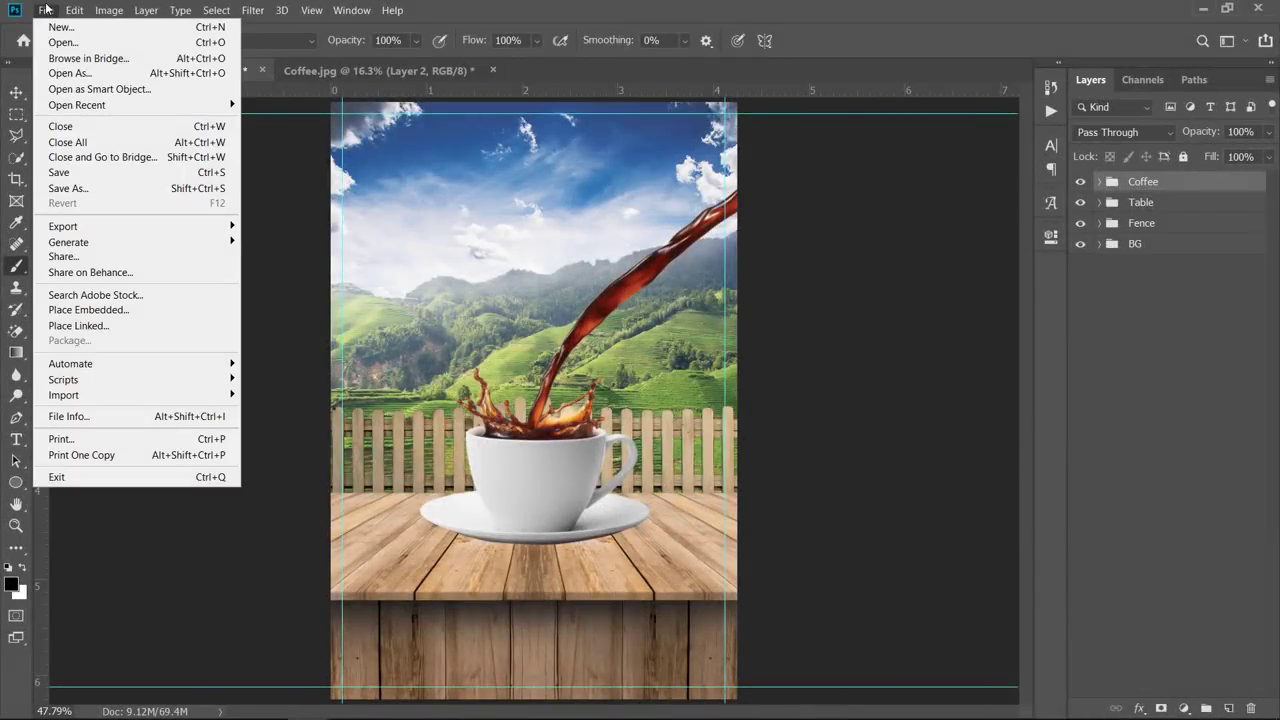
click(58, 42)
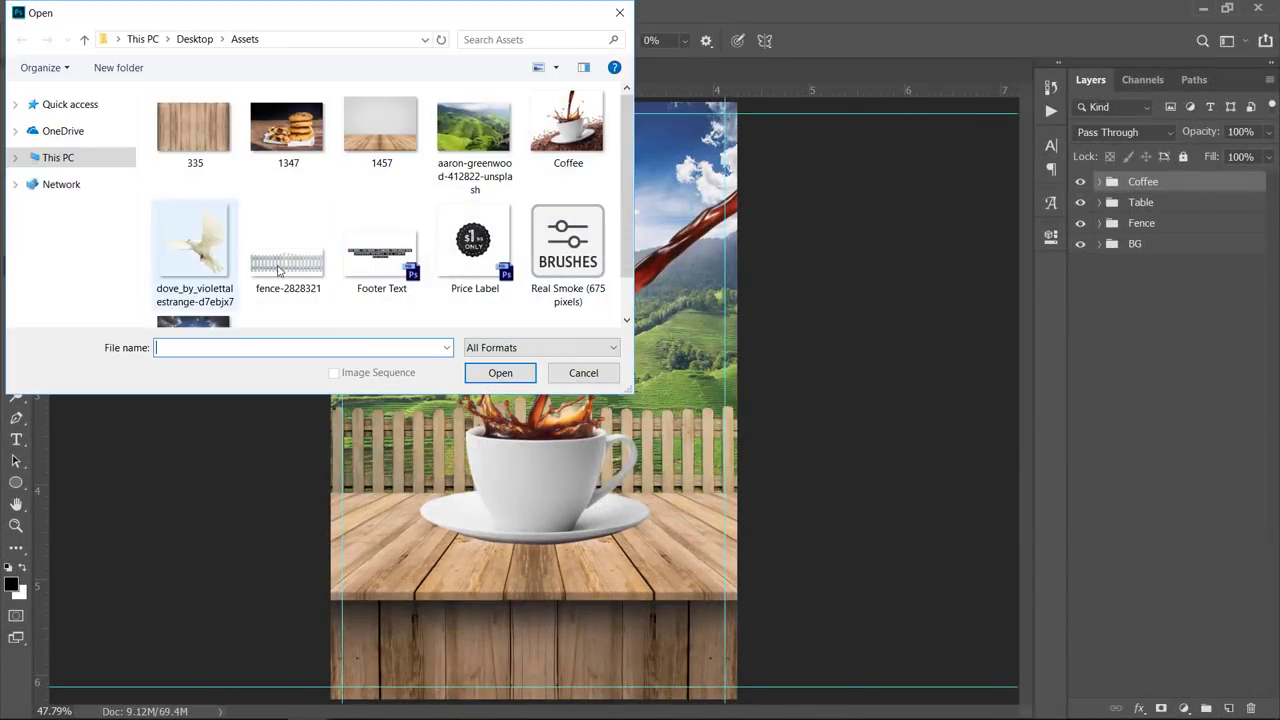
double_click(296, 131)
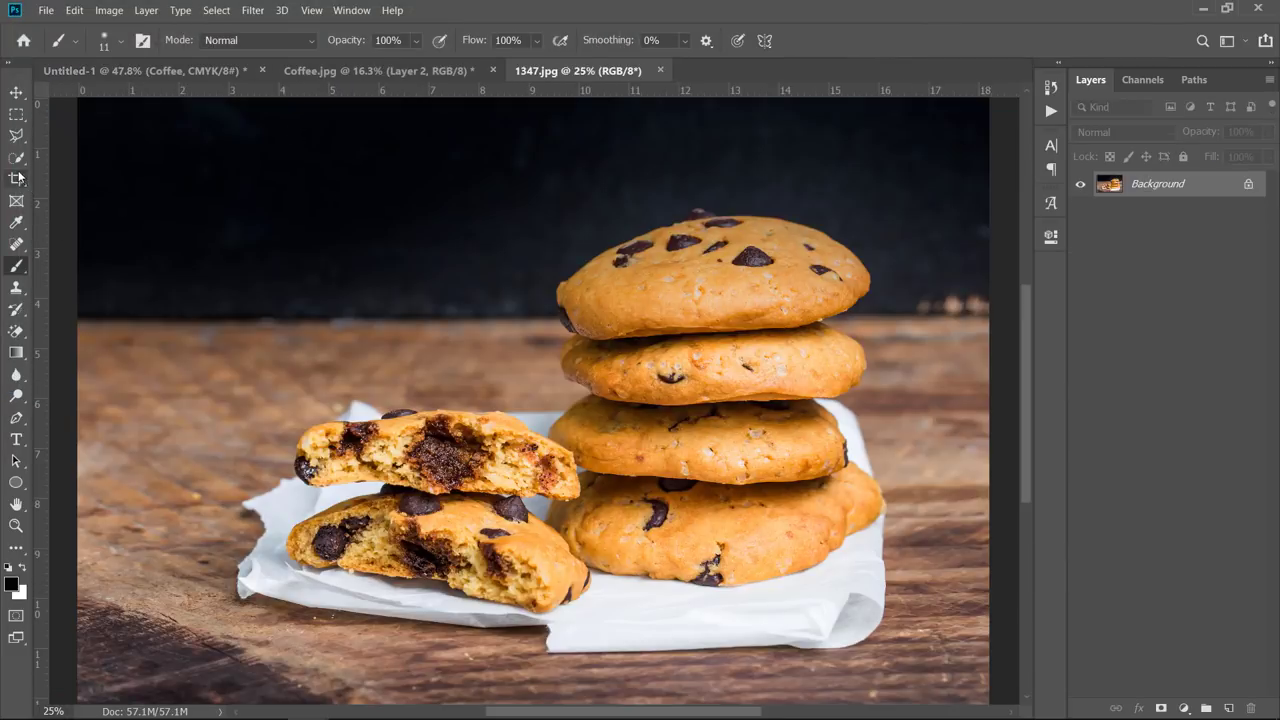
- Select the cookie stack with Quick Selection, subtracting background gaps with a 24 px brush
click(16, 158)
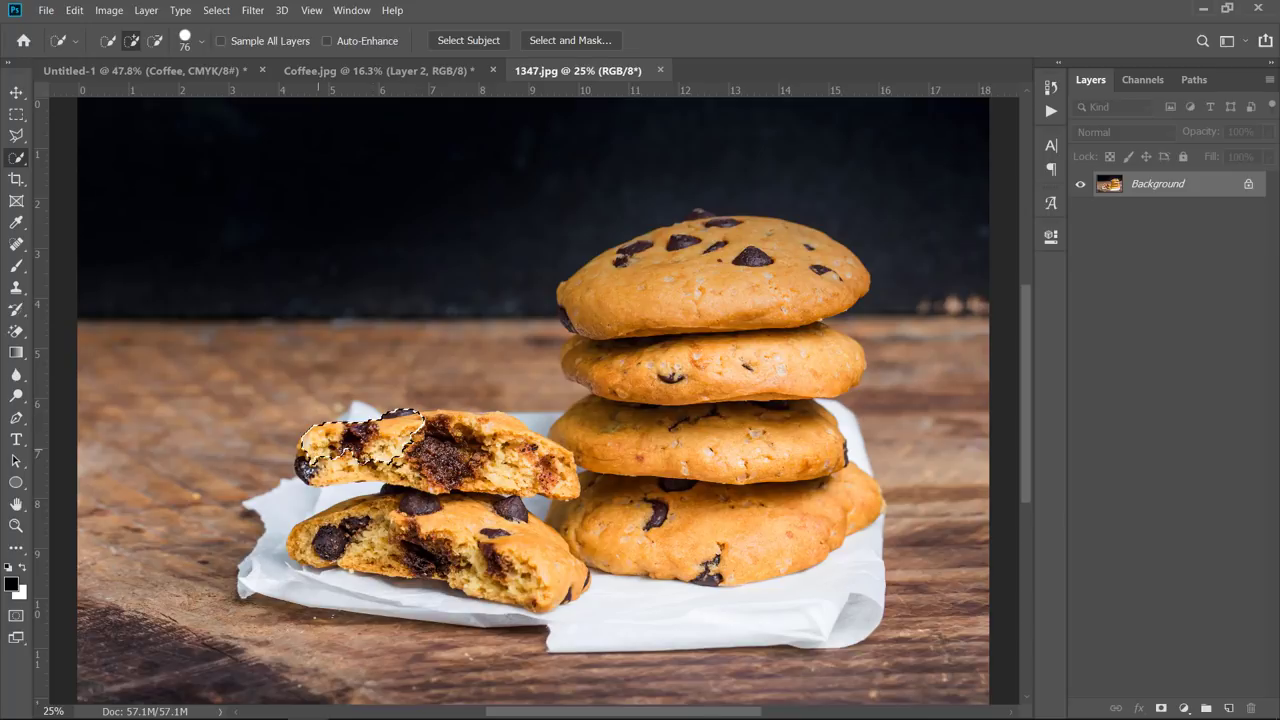
mouse_move(376, 458)
mouse_down()
mouse_move(520, 445)
mouse_move(557, 471)
mouse_move(474, 488)
mouse_move(416, 530)
mouse_move(300, 545)
mouse_move(484, 565)
mouse_move(640, 480)
mouse_move(820, 450)
mouse_move(635, 315)
mouse_move(562, 305)
mouse_up()
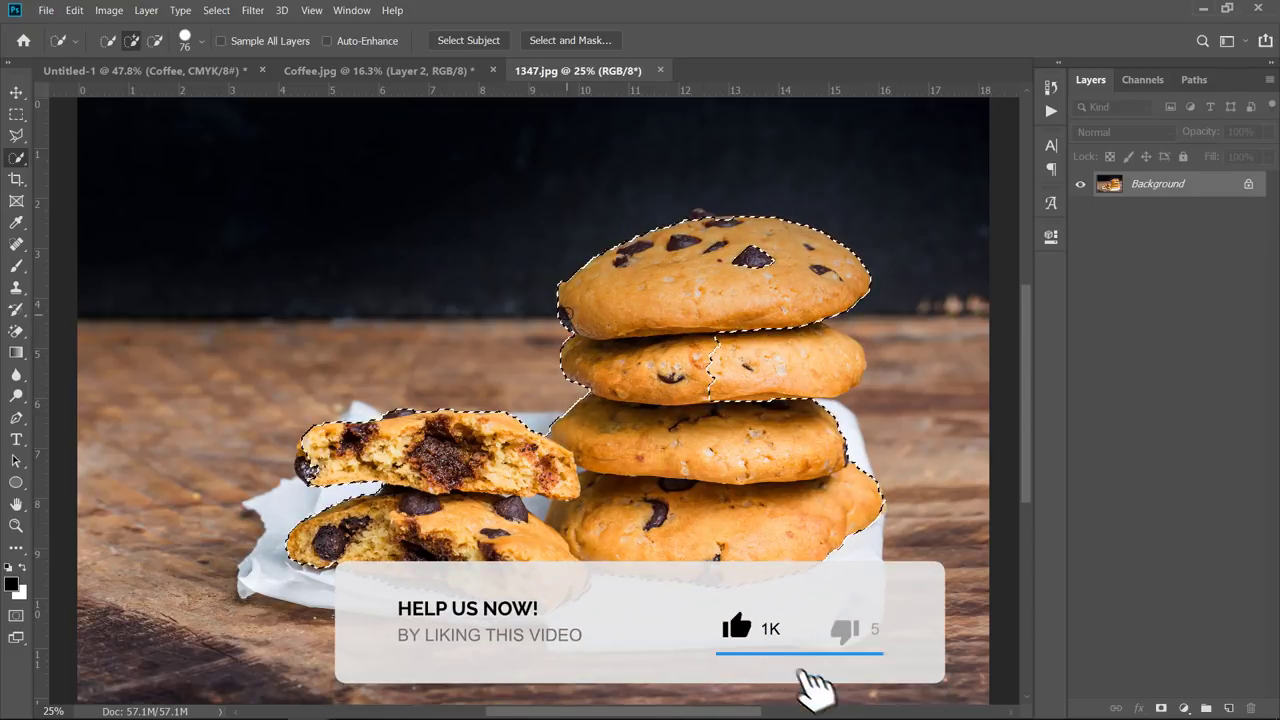
mouse_move(694, 271)
mouse_down()
mouse_move(730, 360)
mouse_move(784, 433)
mouse_up()
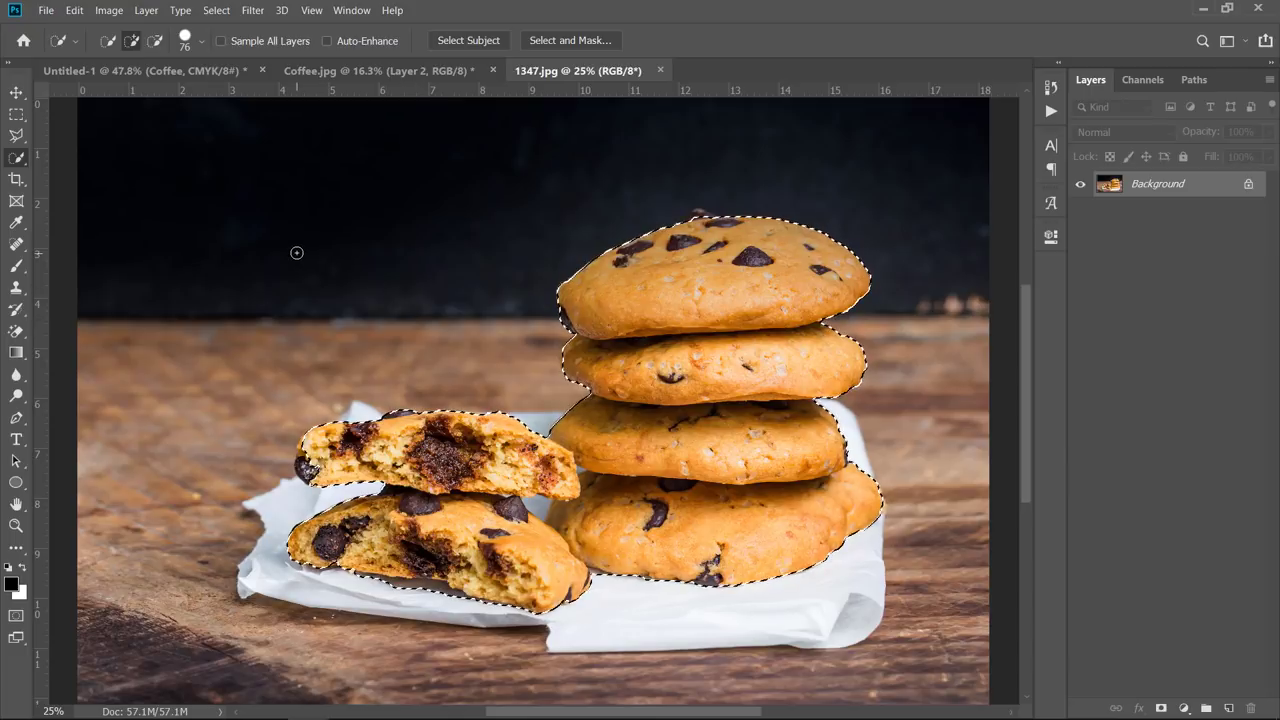
key(alt)
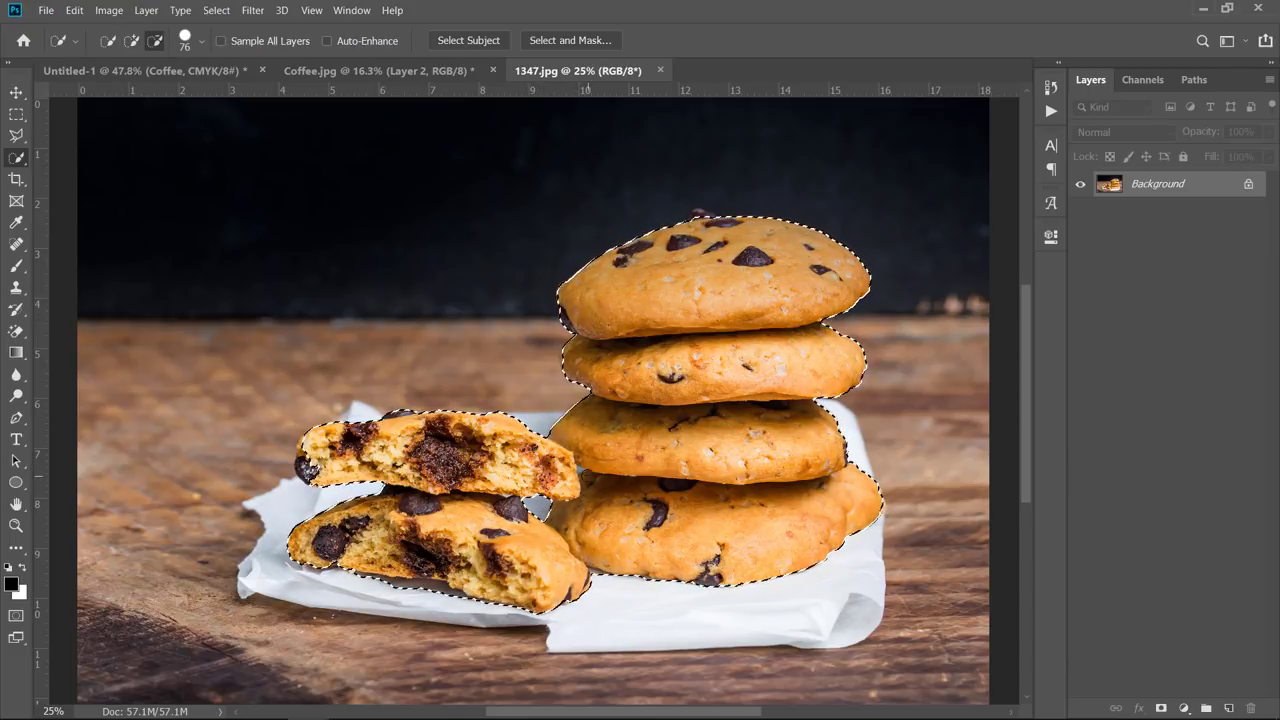
drag(620, 475, 582, 475)
scroll(582, 475, up, 5)
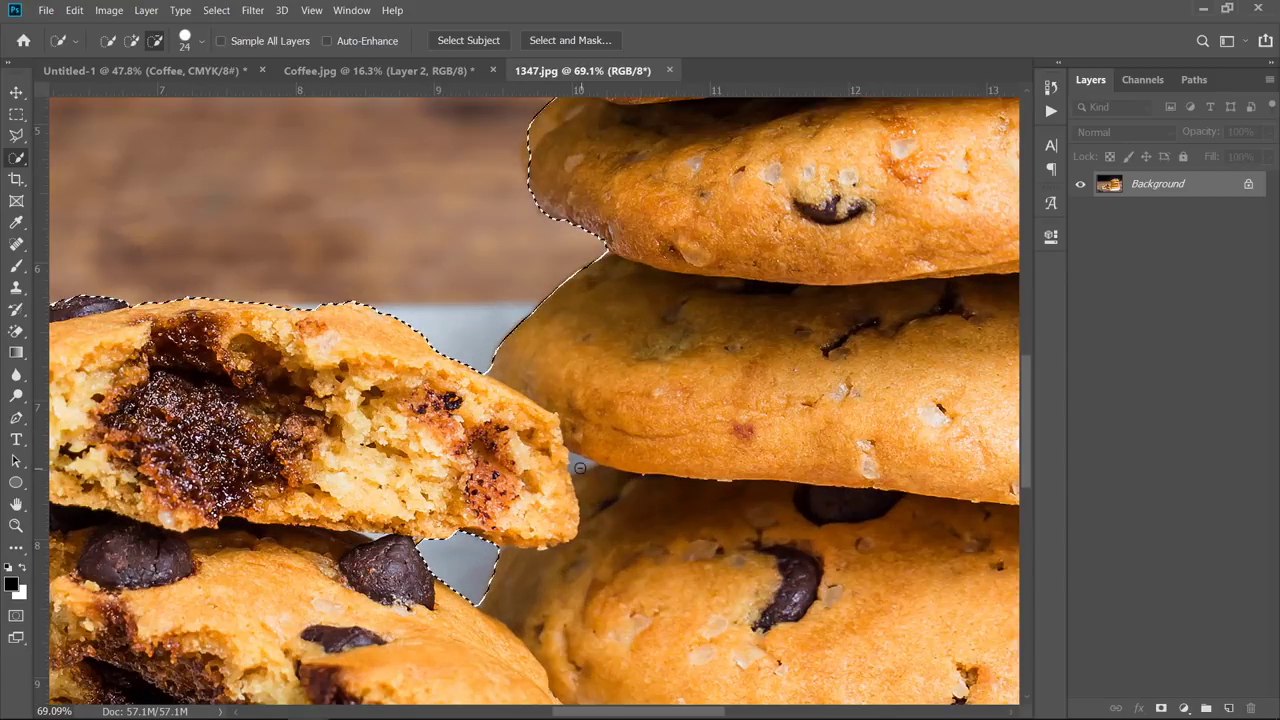
click(578, 464)
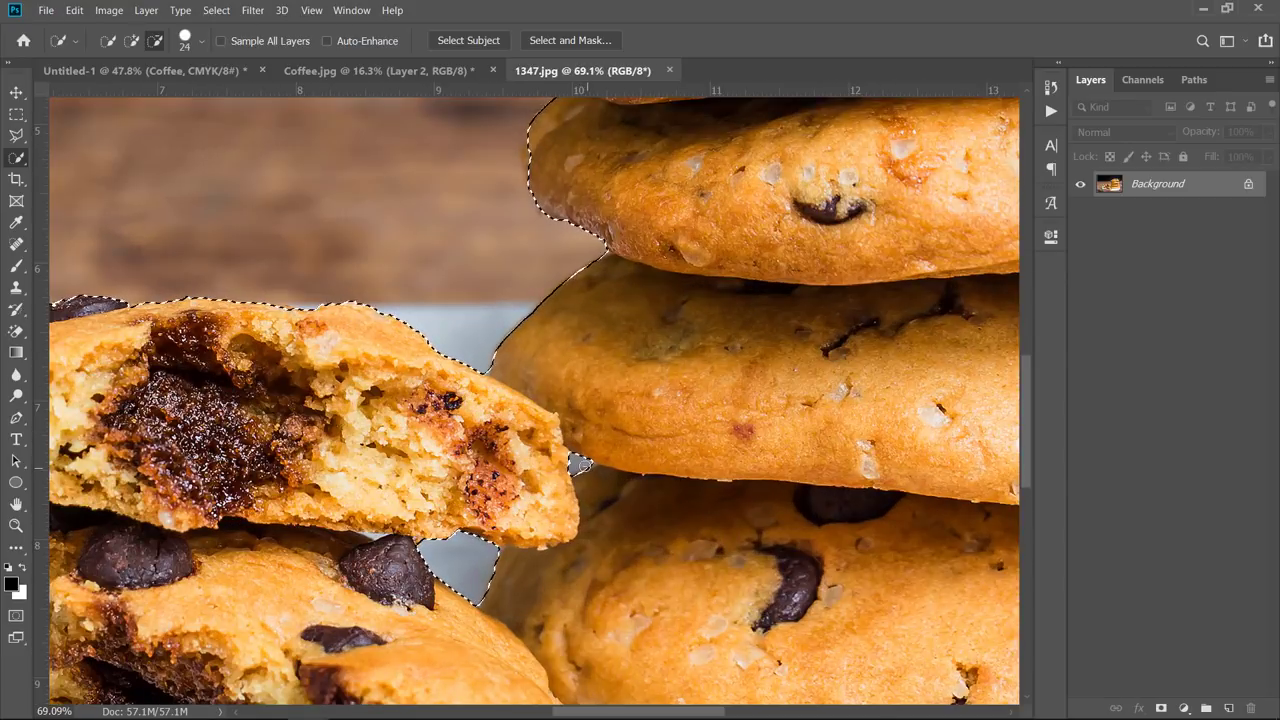
scroll(580, 466, down, 4)
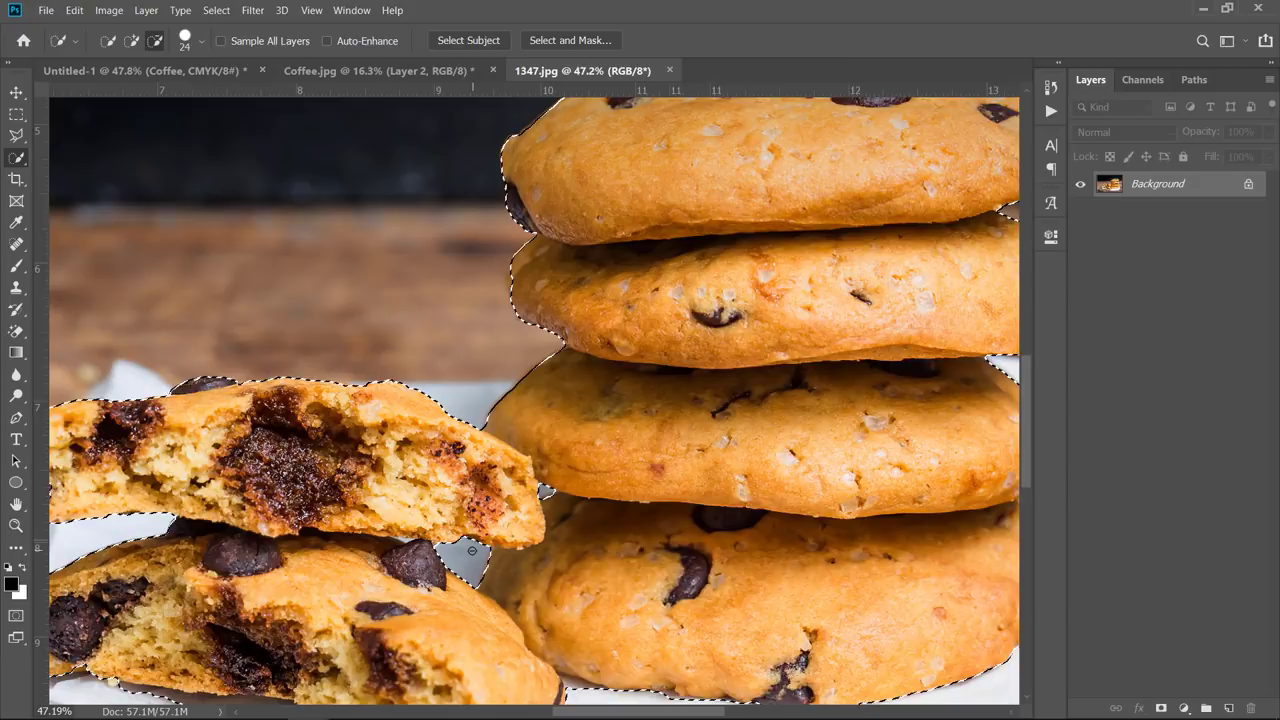
scroll(413, 541, up, 3)
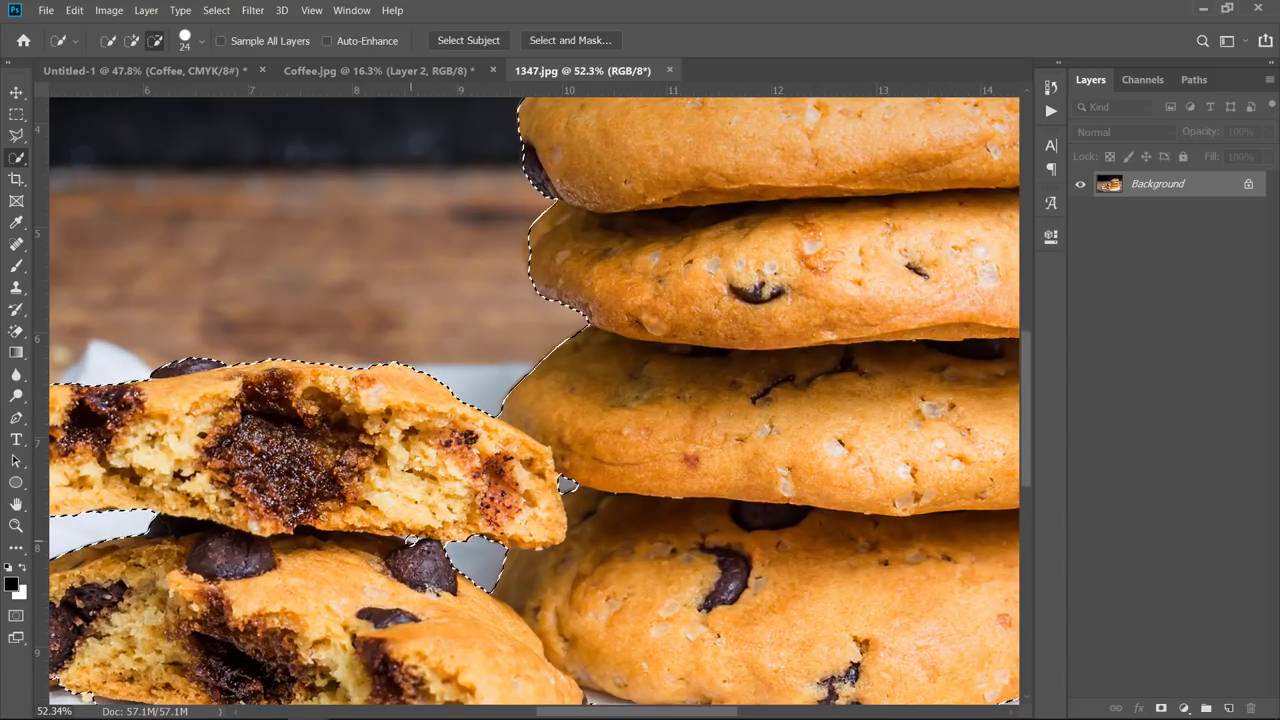
scroll(413, 541, down, 3)
key(alt)
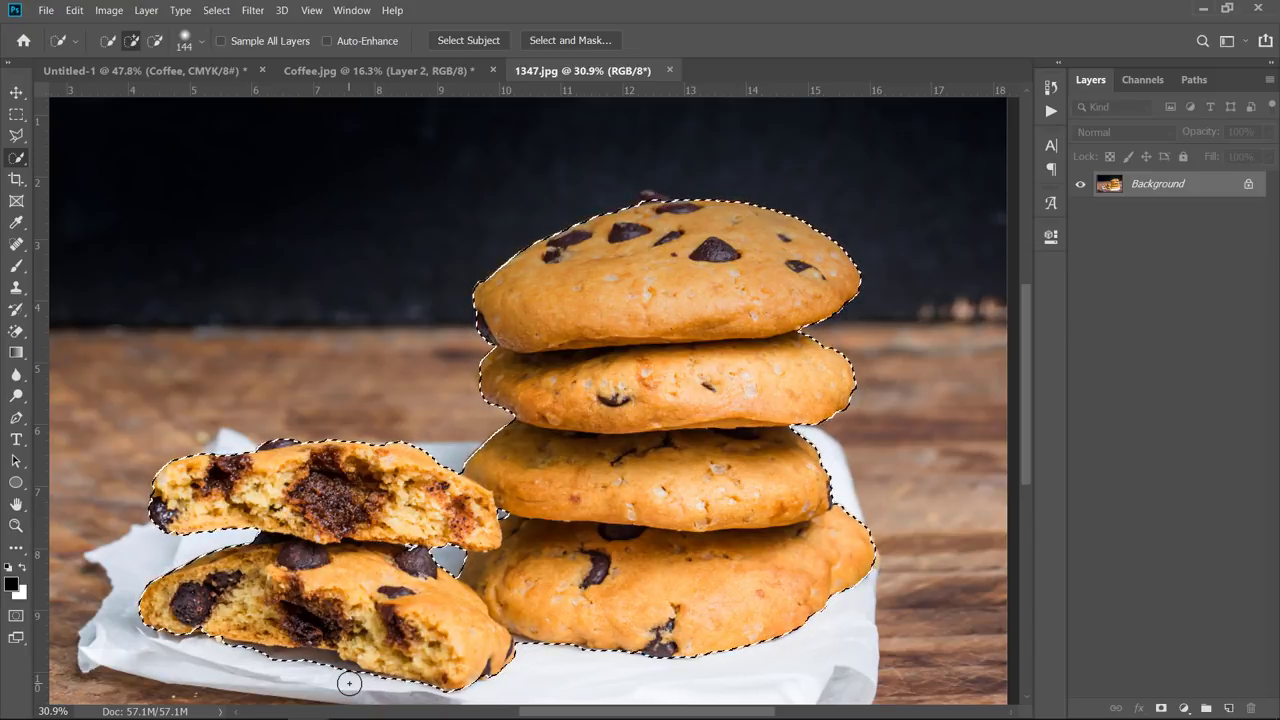
key(alt)
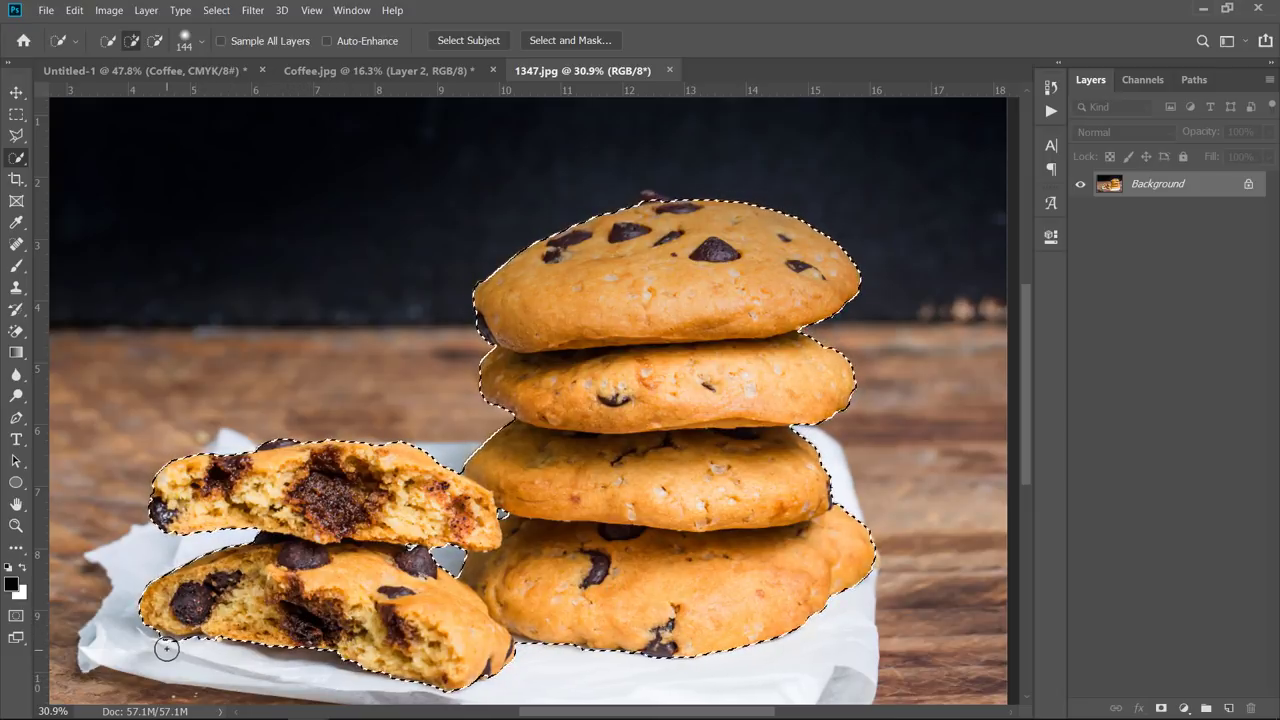
key(alt)
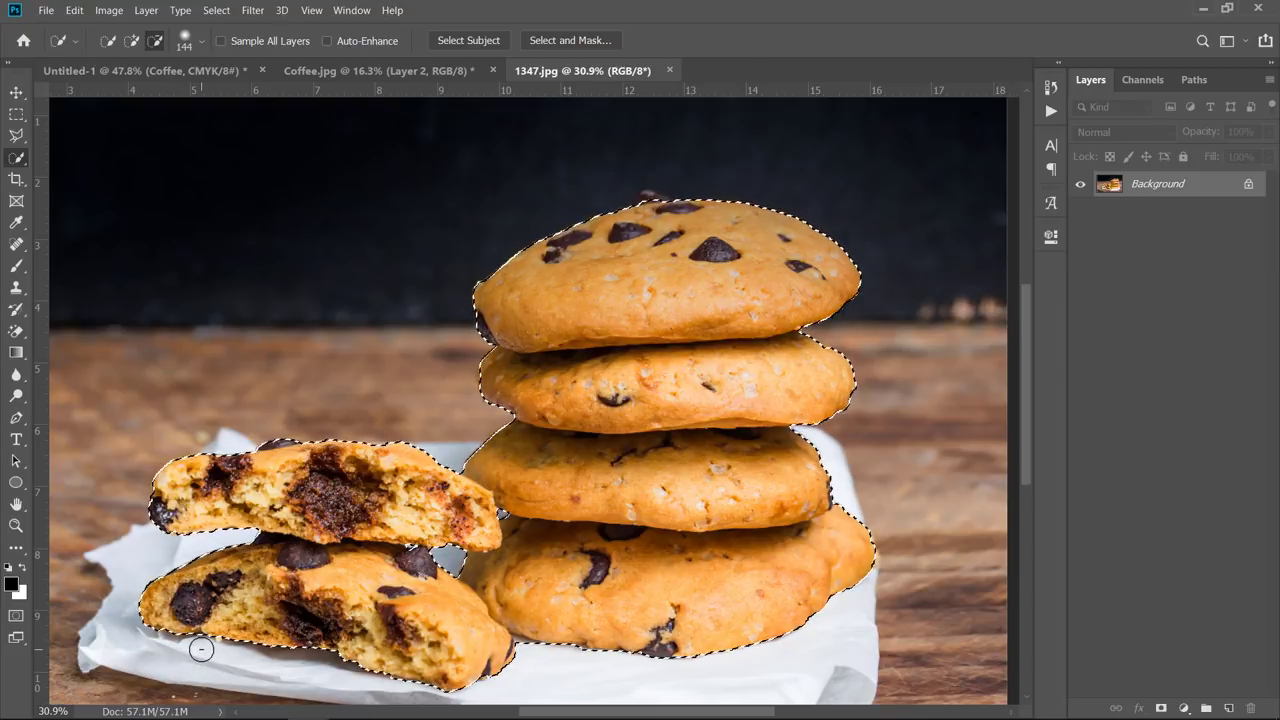
- Mask out the background, convert the cookies layer to a smart object, and drag it into the flyer
click(1160, 709)
right_click(1224, 187)
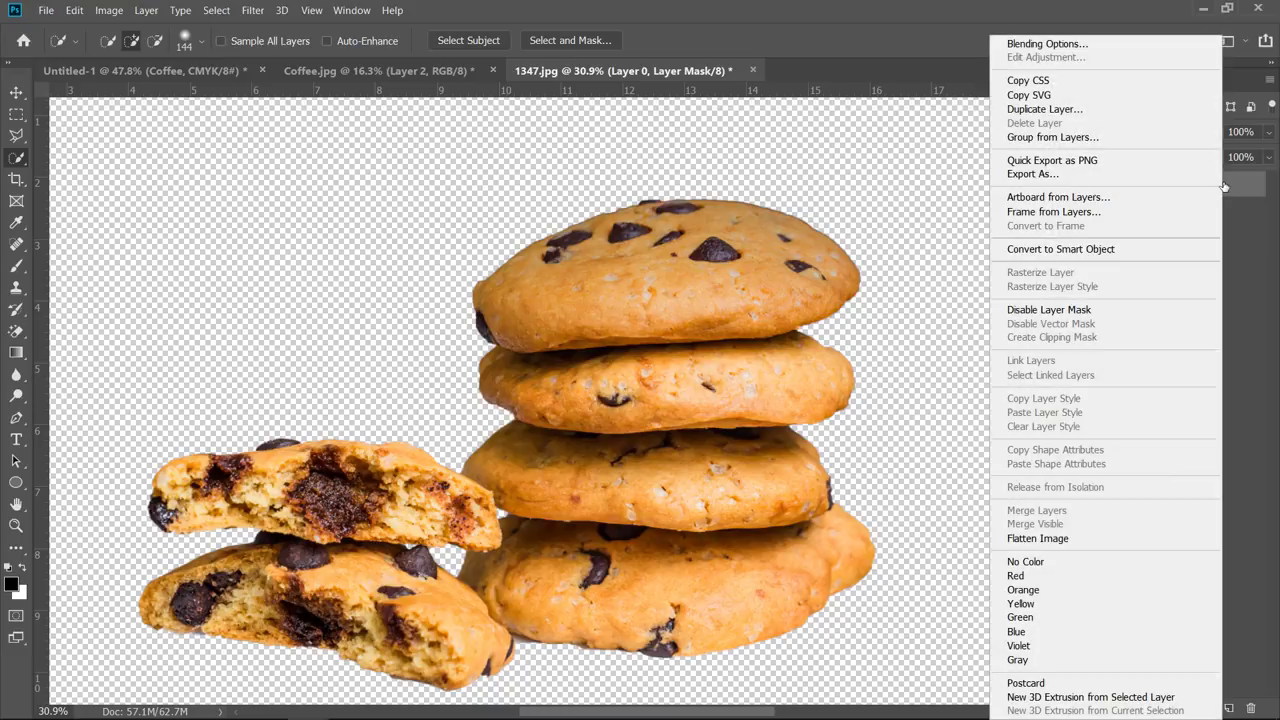
click(1134, 249)
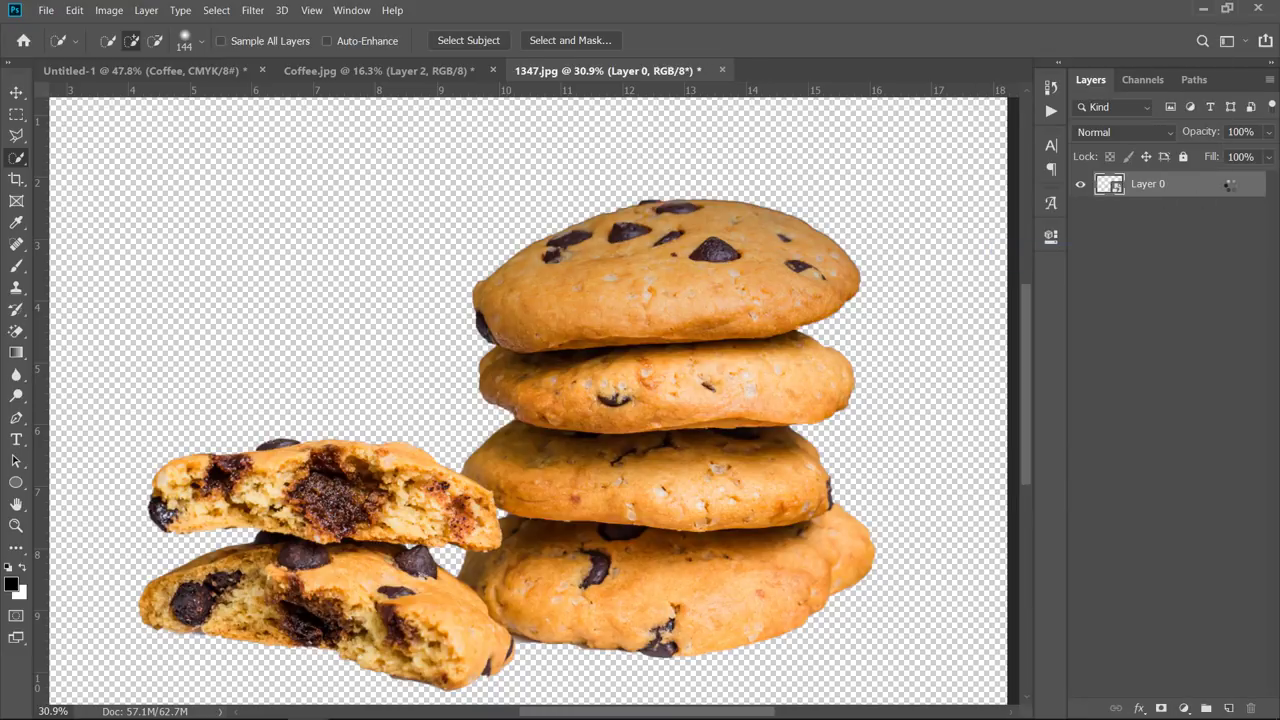
drag(1207, 203, 643, 417)
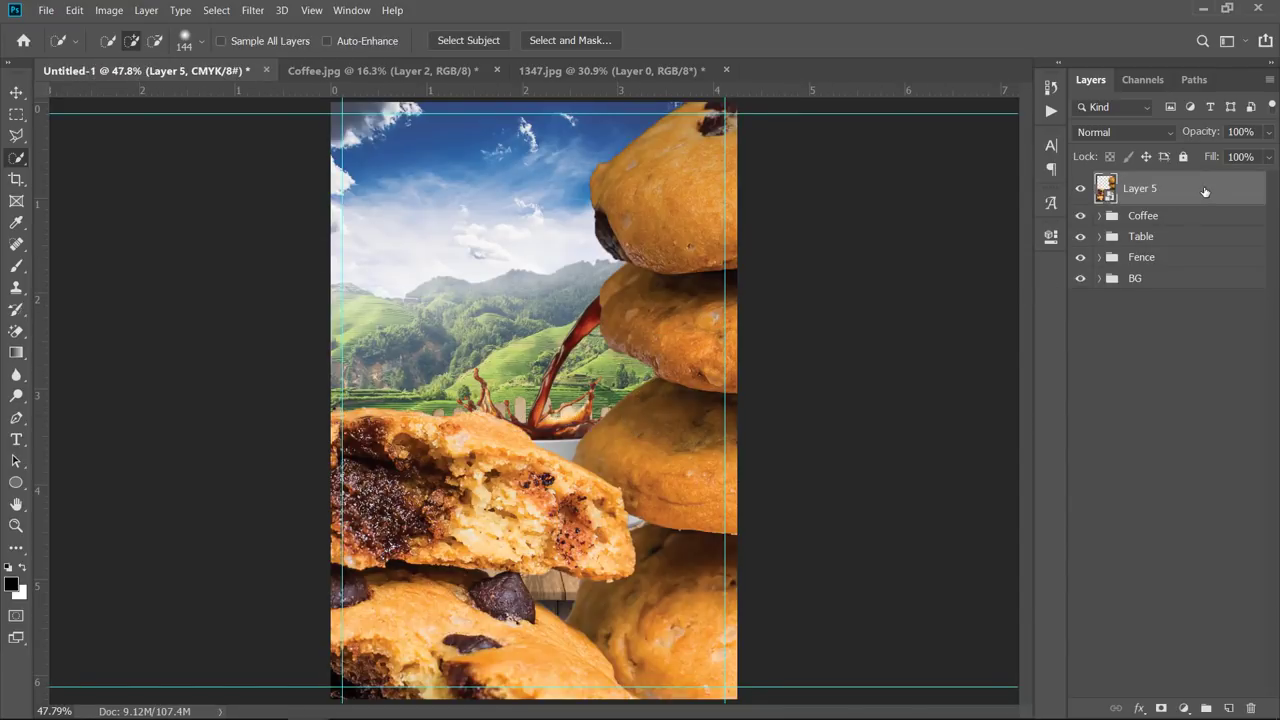
- Move the cookies below Coffee, shrink to 8.87%, flip horizontally, and set them right of the cup
drag(1183, 201, 1184, 225)
key(ctrl+t)
key(ctrl+0)
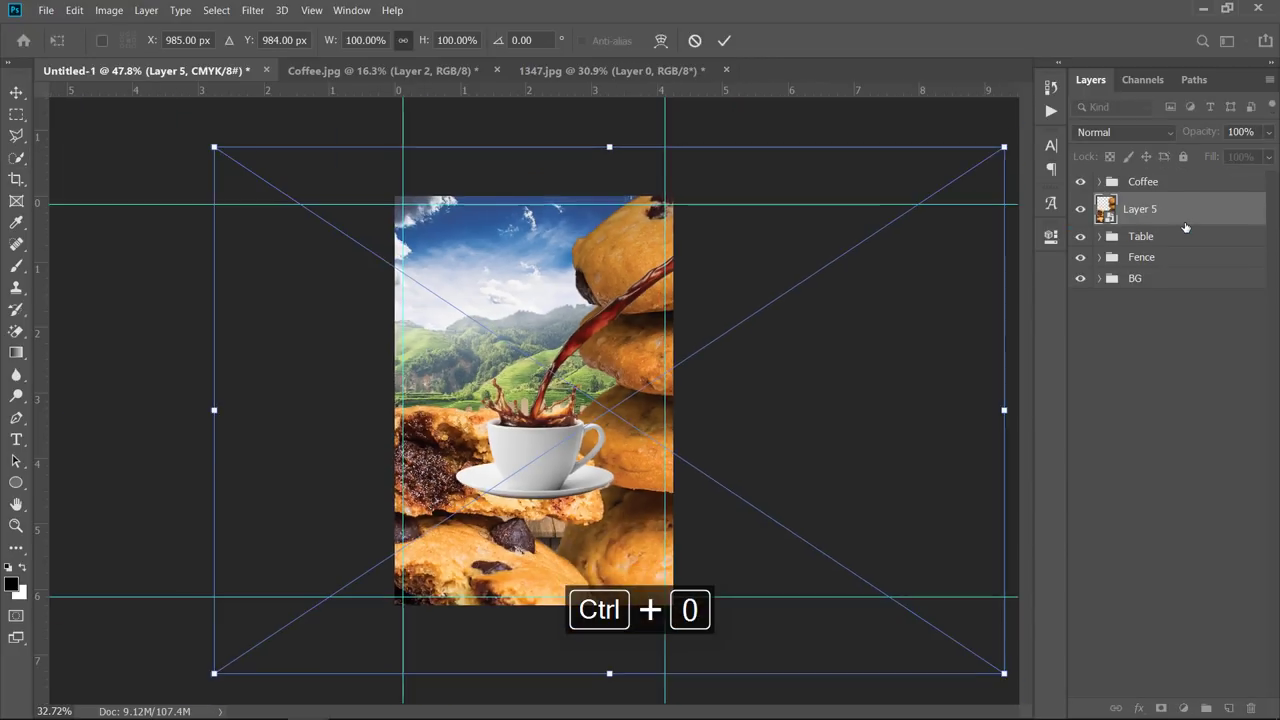
drag(1006, 148, 640, 448)
right_click(637, 450)
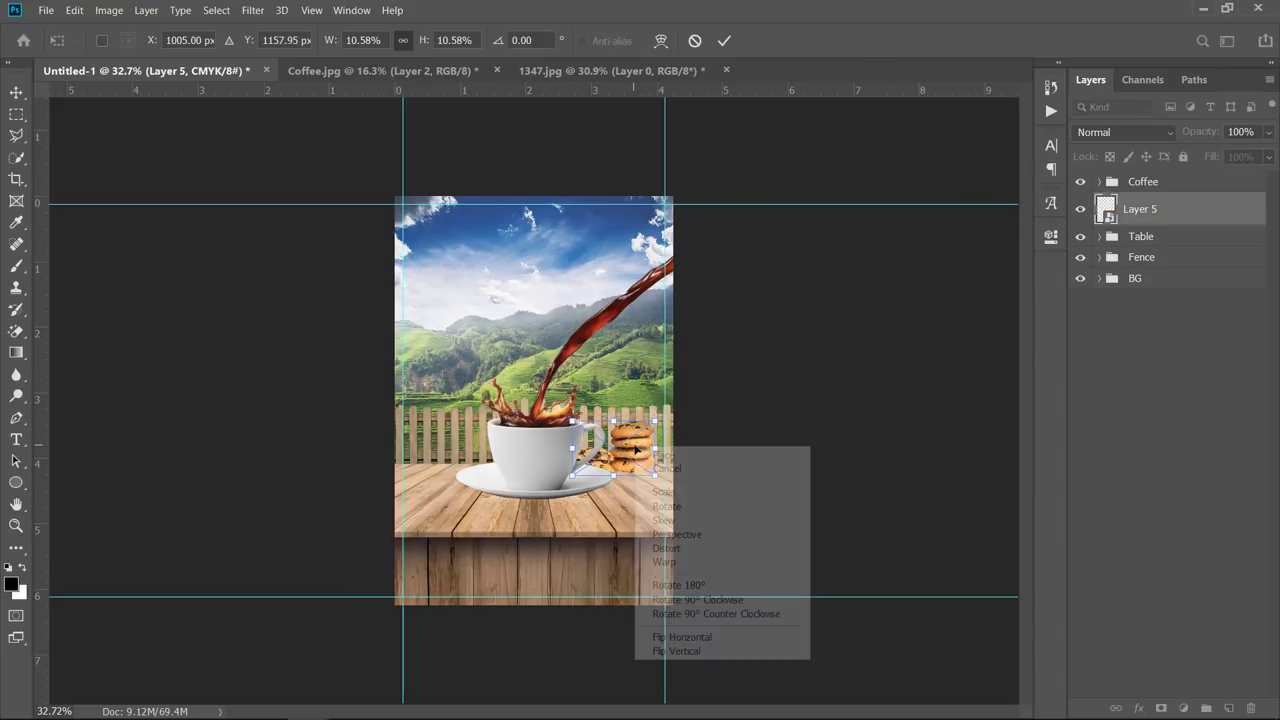
click(680, 637)
drag(633, 464, 647, 465)
mouse_move(670, 422)
mouse_down()
mouse_move(672, 405)
mouse_move(661, 428)
mouse_up()
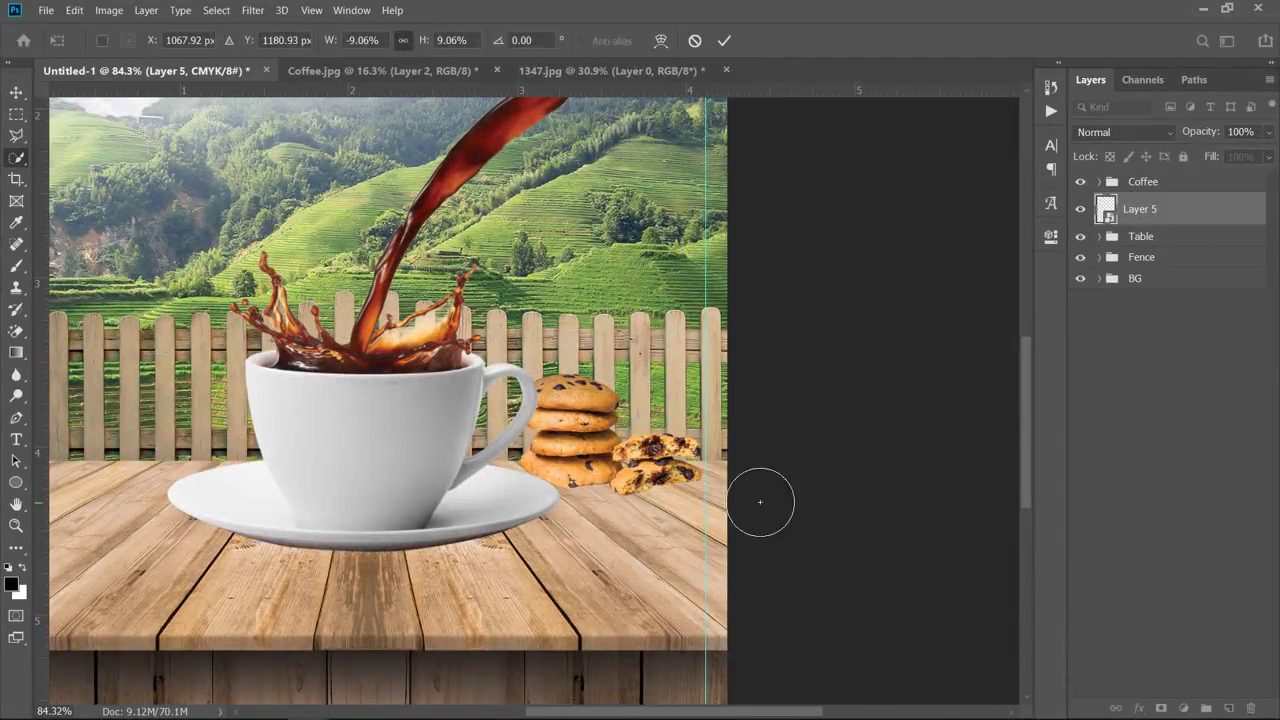
key(Return)
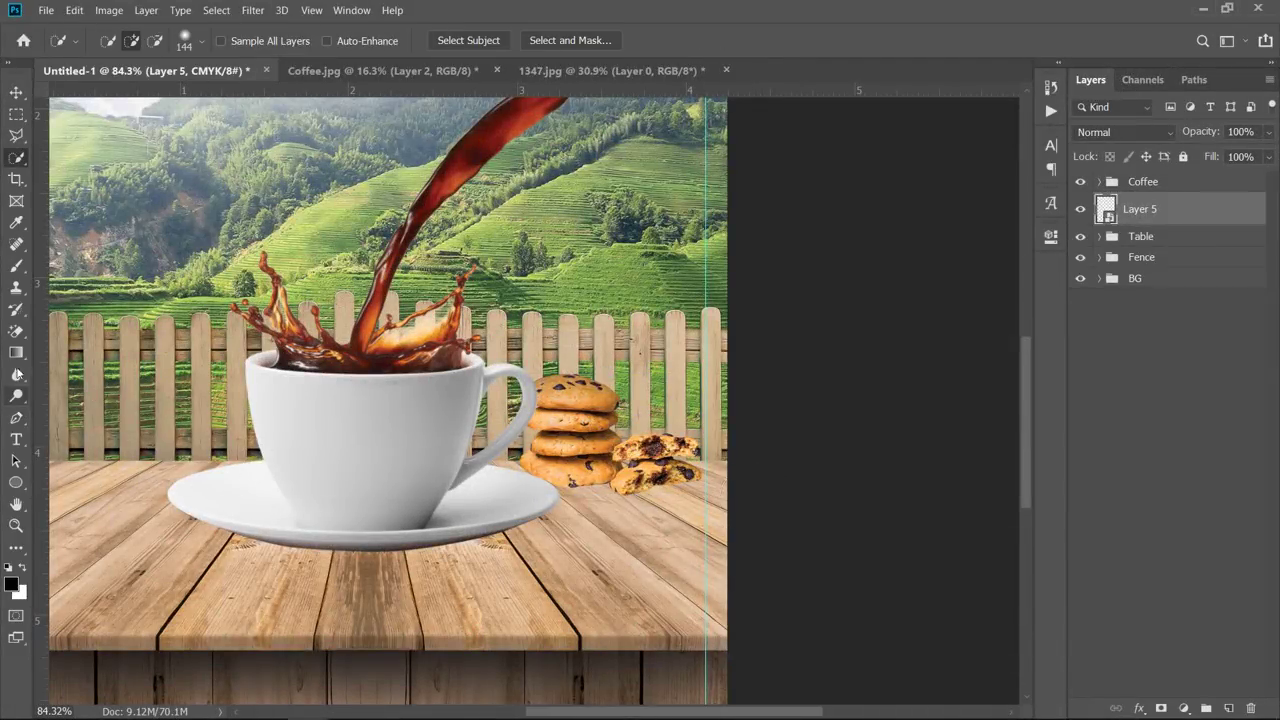
- Create Layer 6 beneath the cookies' Layer 5 and ready a 41 px brush at 38% opacity, 32% flow
click(15, 268)
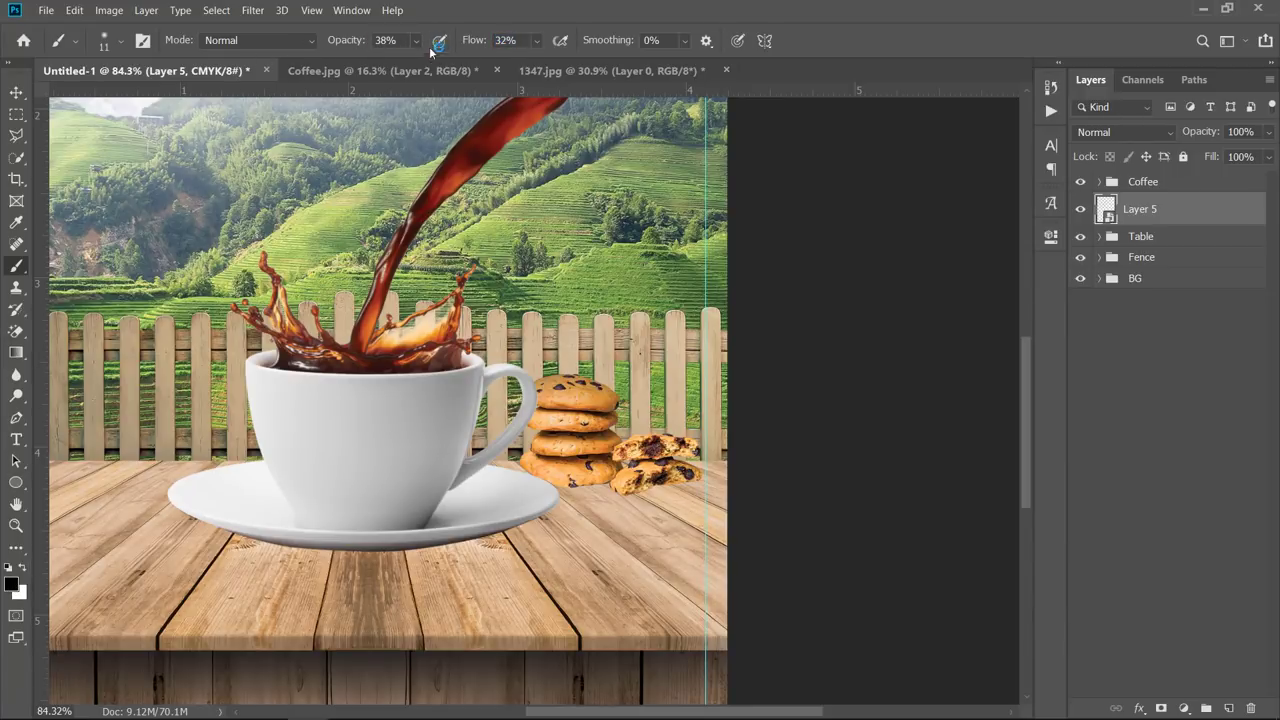
click(1180, 185)
click(1180, 214)
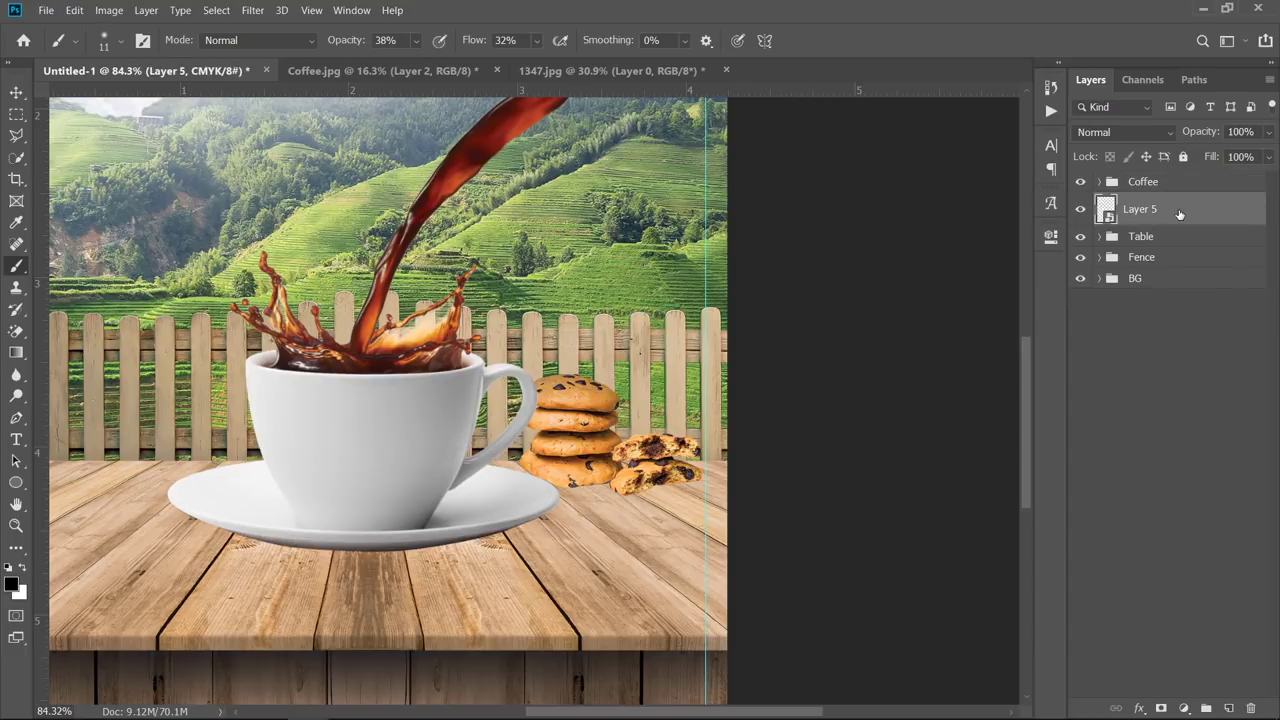
click(1229, 708)
drag(1166, 225, 1173, 250)
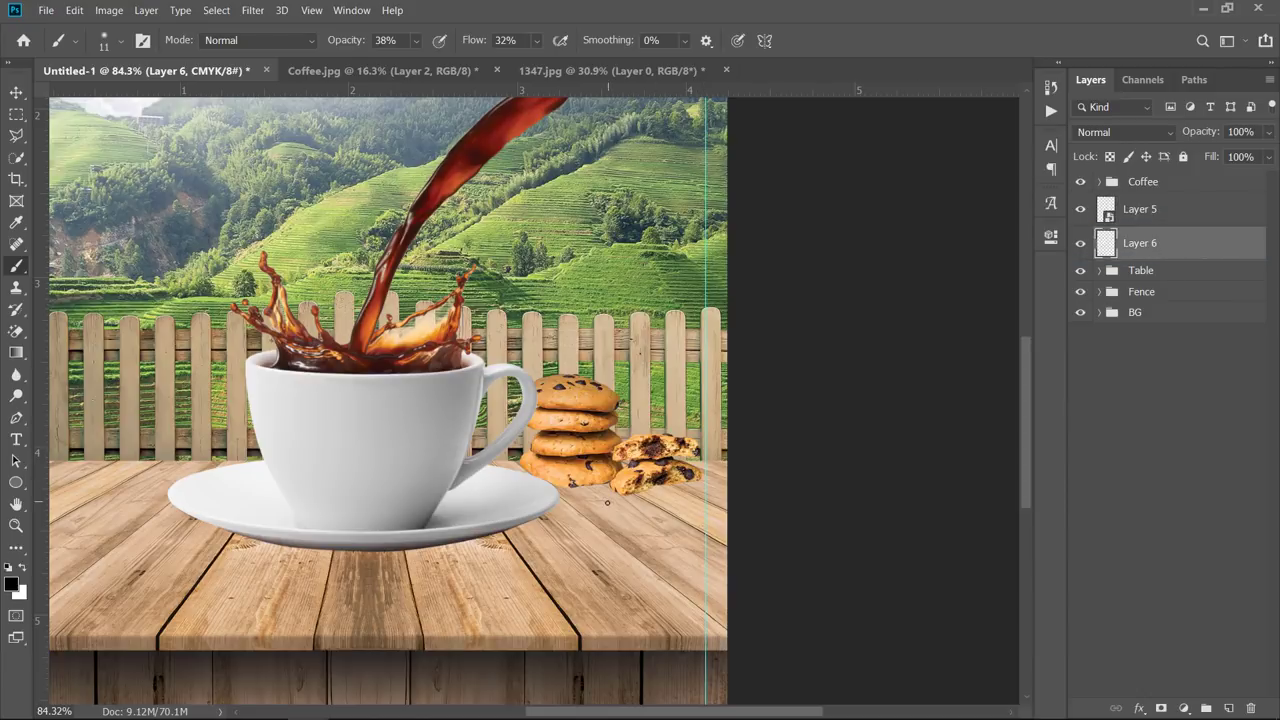
scroll(598, 503, up, 5)
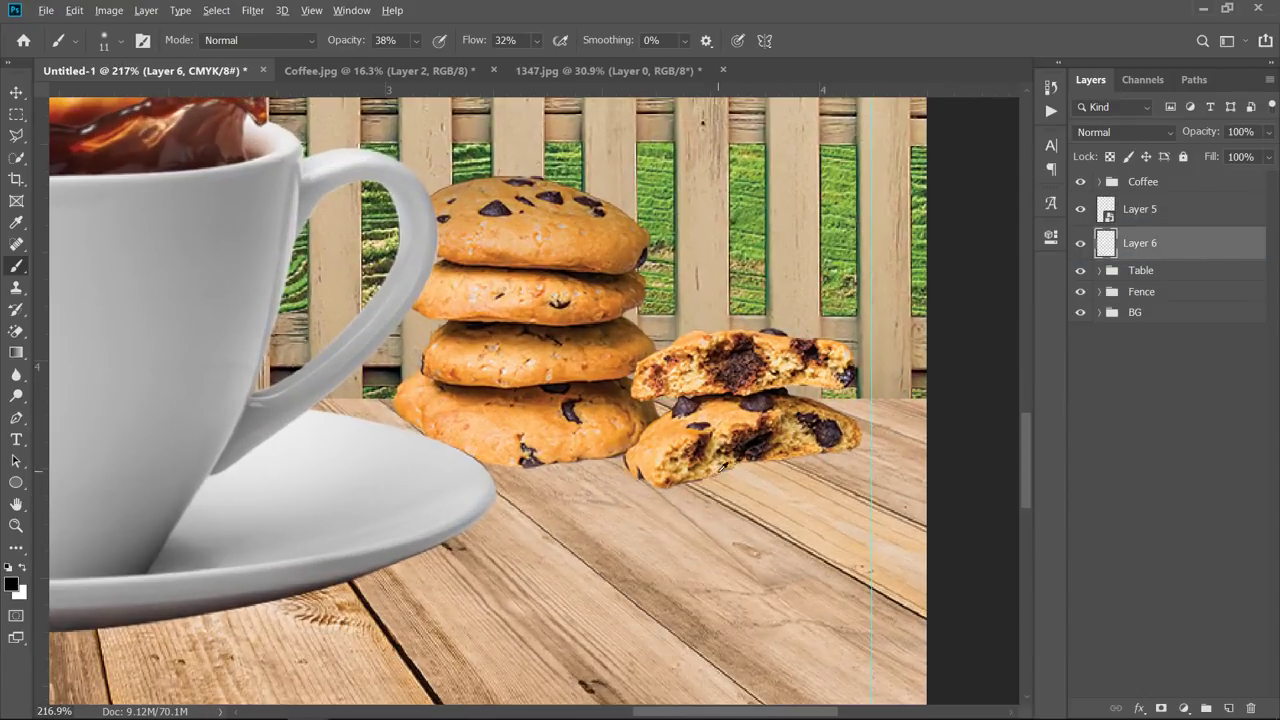
alt+right_click(720, 478)
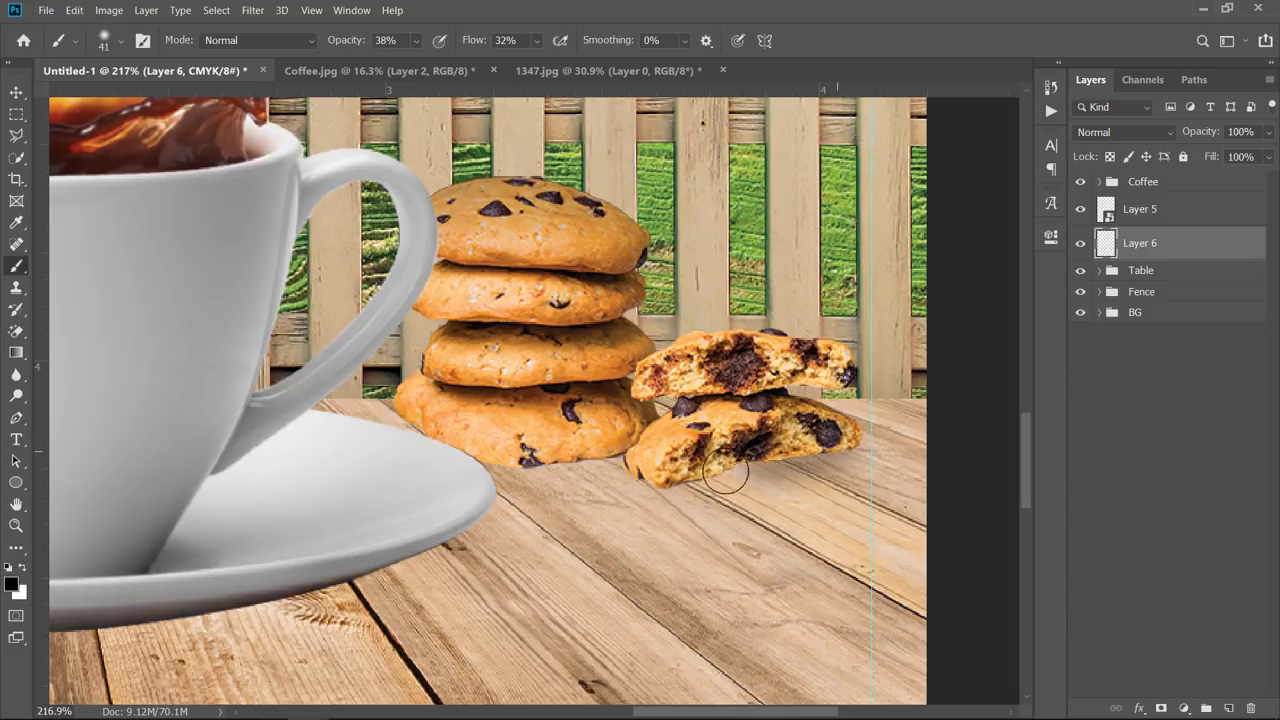
- Paint faint shadow under the cookie stack on Layer 6 with a soft low-opacity brush, ending at 42 px
key(ctrl+alt+z)
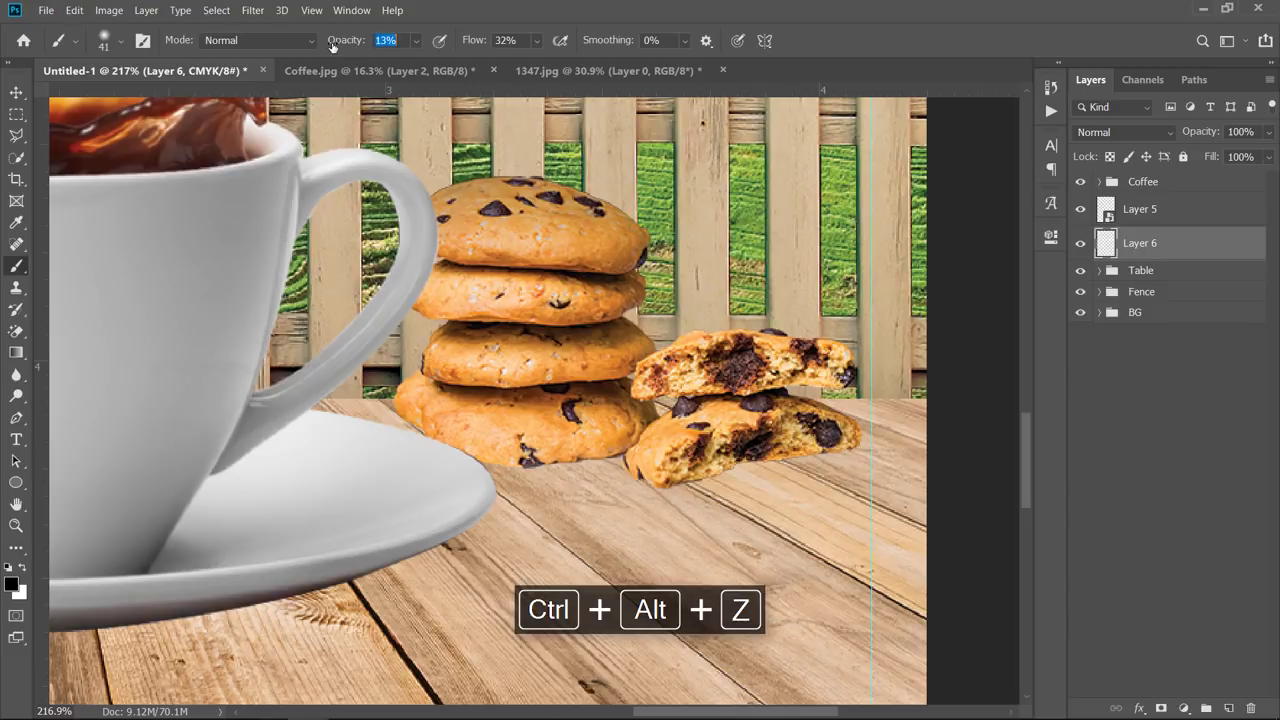
drag(336, 44, 339, 45)
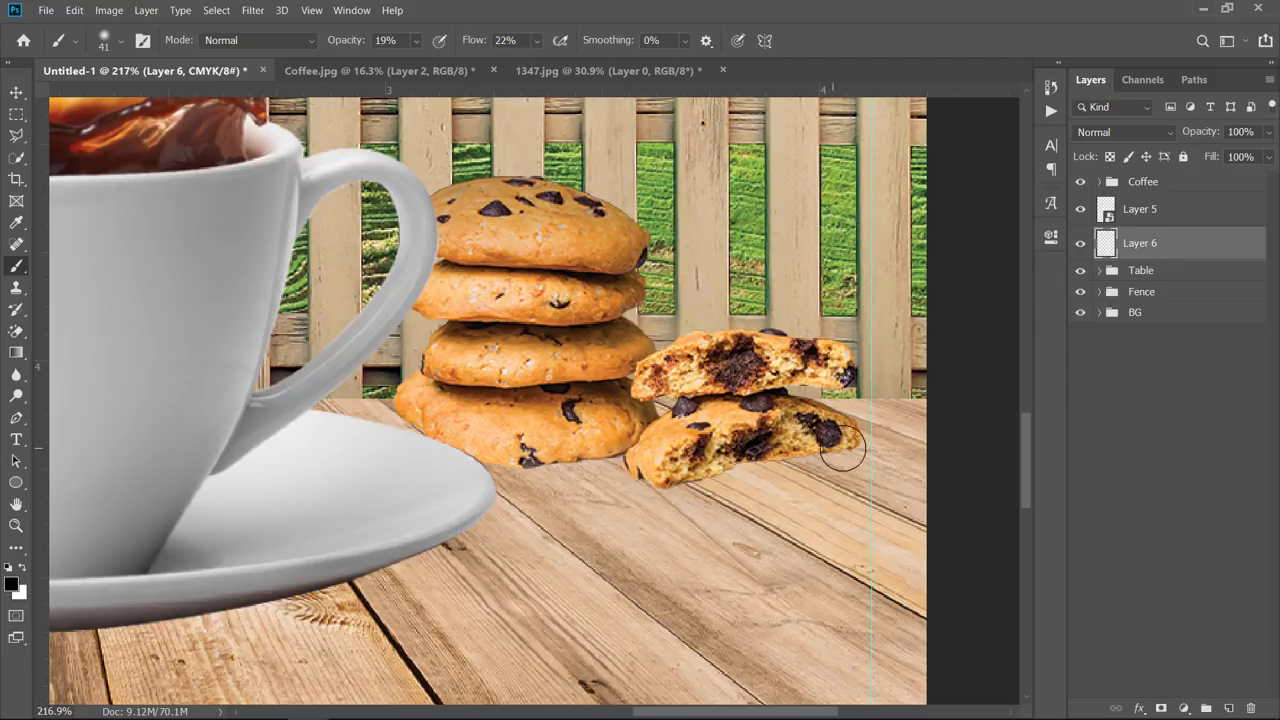
drag(843, 448, 711, 491)
key(ctrl+alt+z)
alt+right_click(780, 482)
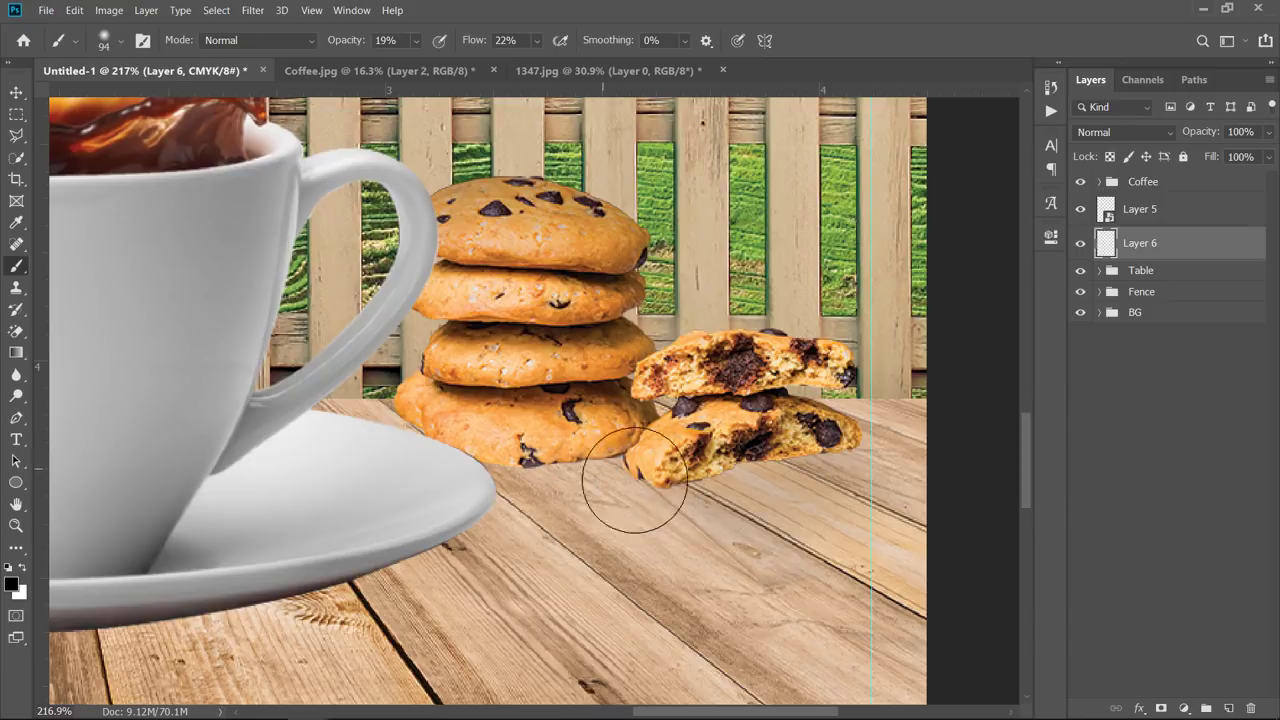
mouse_move(662, 491)
mouse_down()
mouse_move(488, 453)
mouse_move(652, 518)
mouse_move(624, 476)
mouse_move(662, 483)
mouse_up()
scroll(388, 330, down, 6)
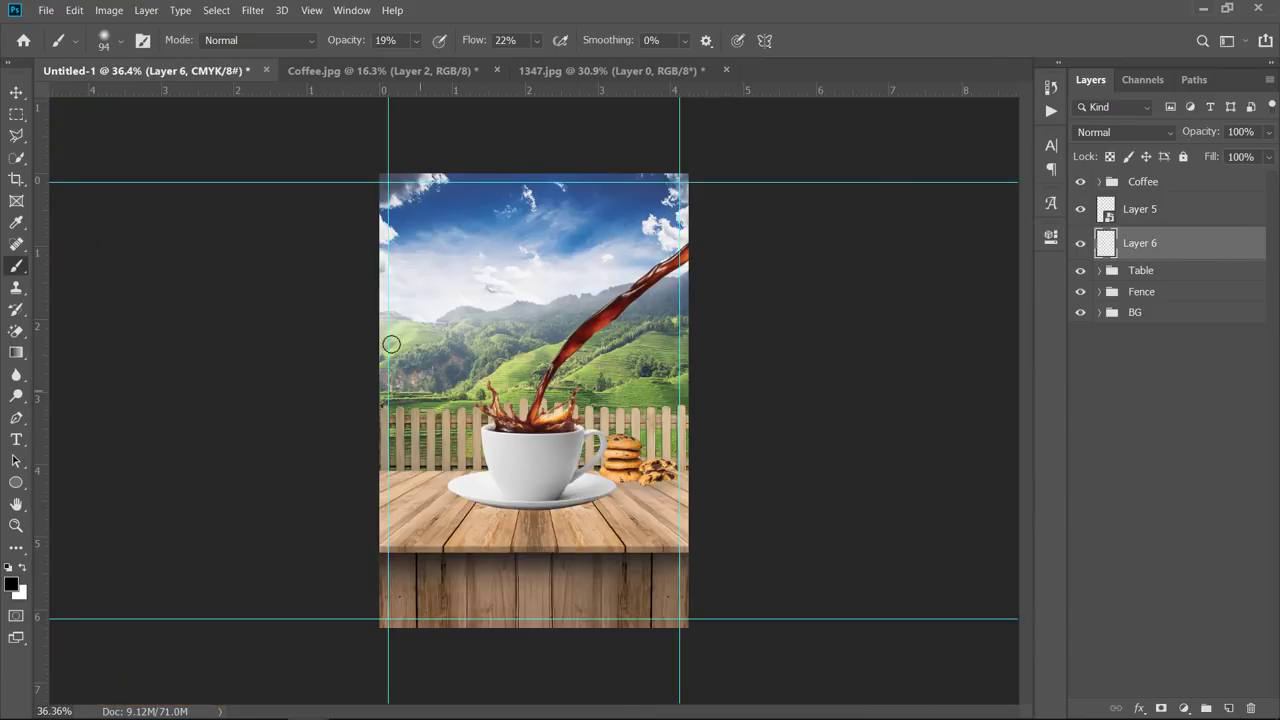
mouse_move(385, 250)
mouse_down()
mouse_move(452, 320)
mouse_move(417, 313)
mouse_up()
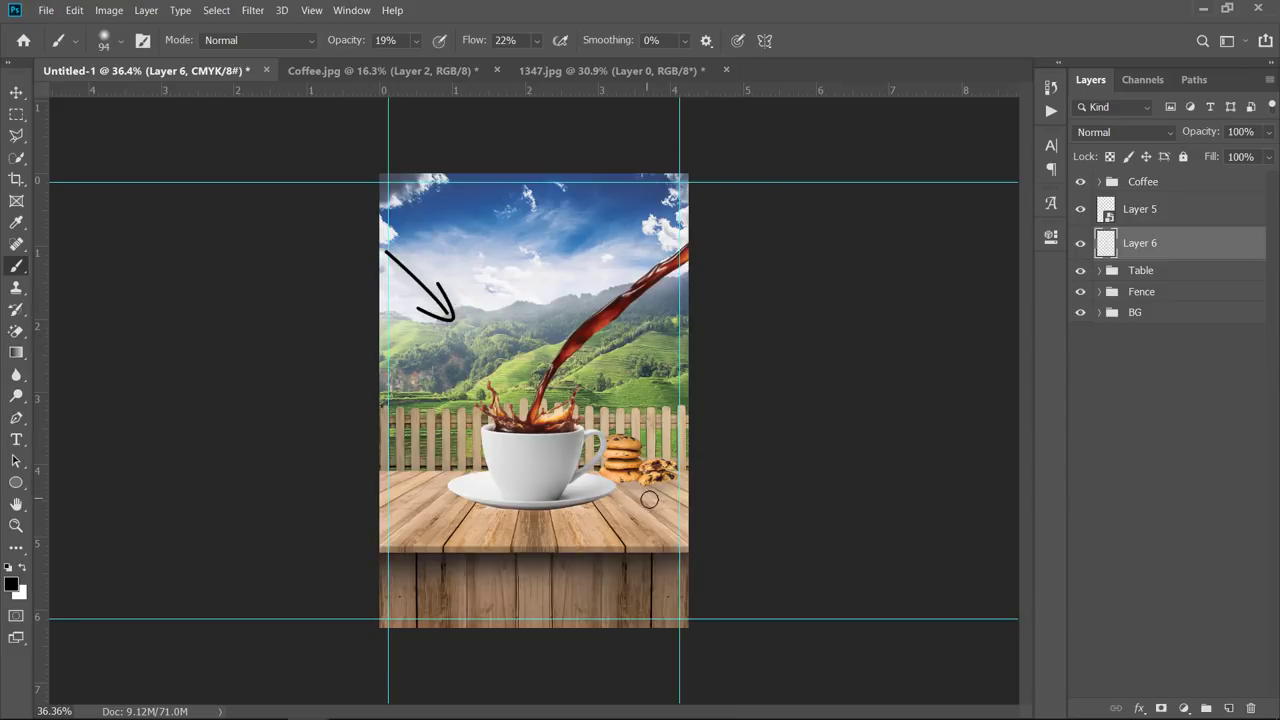
scroll(652, 497, up, 5)
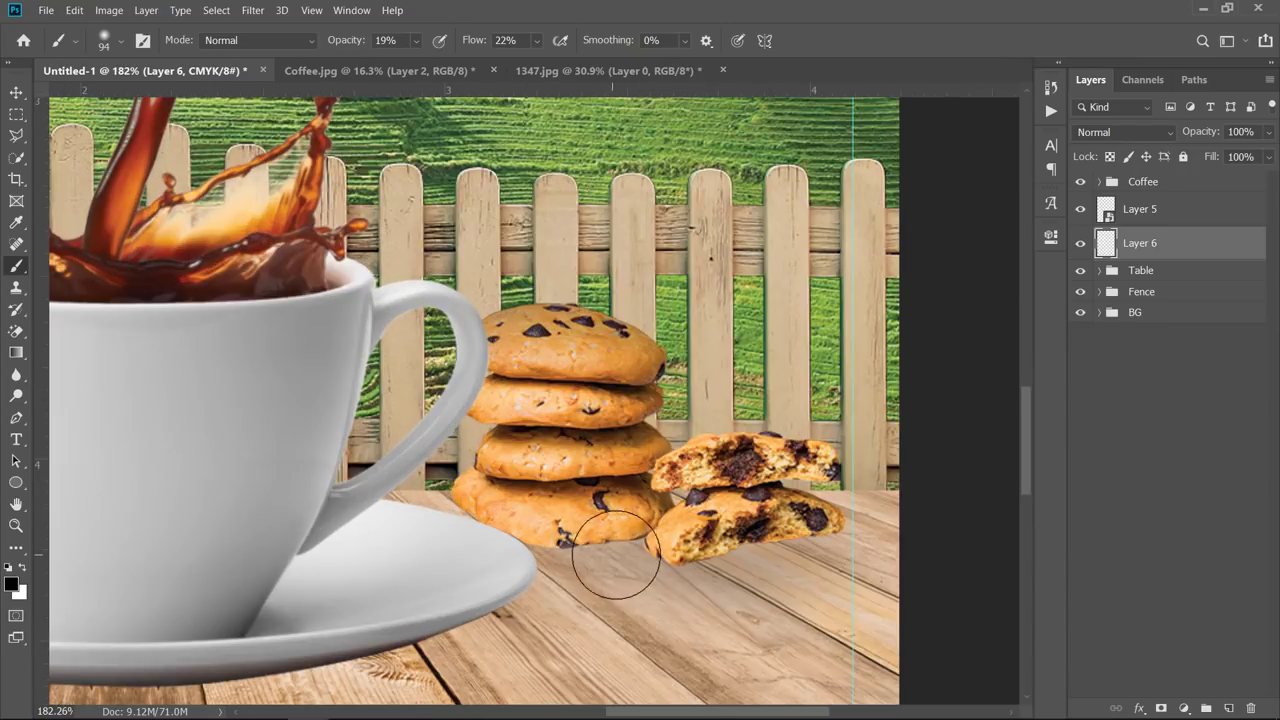
drag(637, 540, 600, 536)
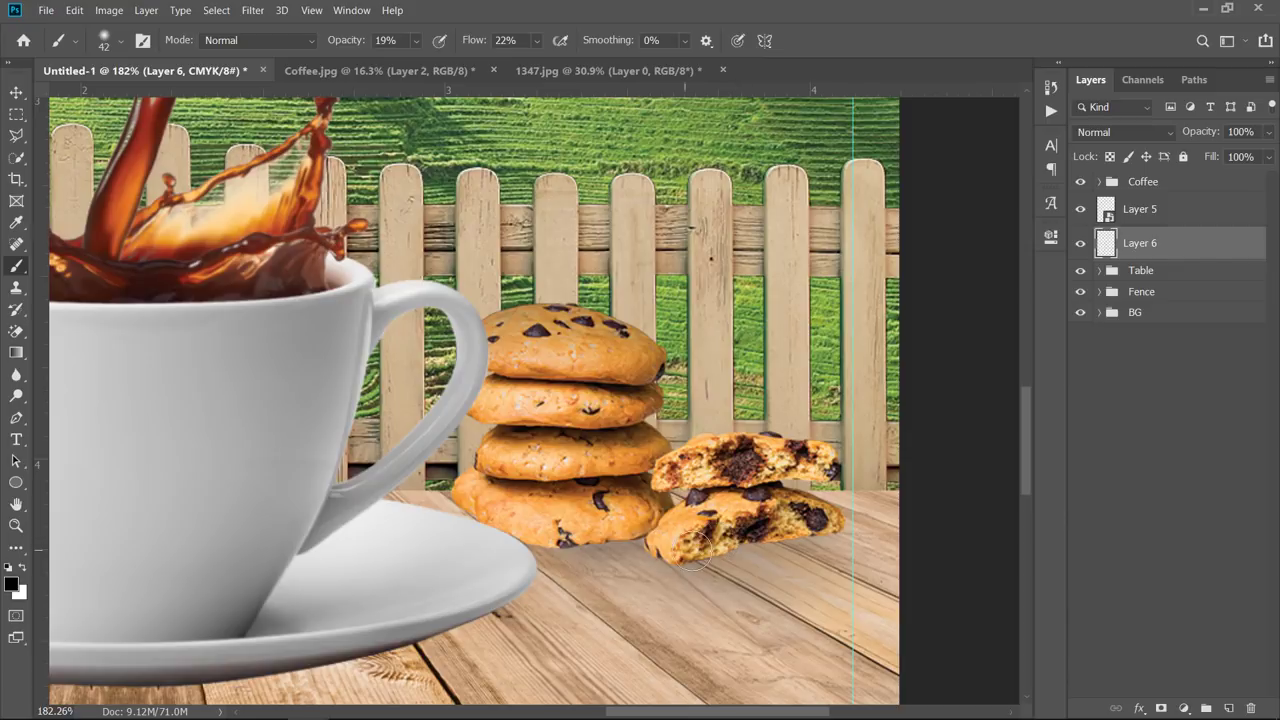
- Raise the brush opacity to about 57% and the flow, and shrink the brush for edge shading
drag(343, 41, 368, 41)
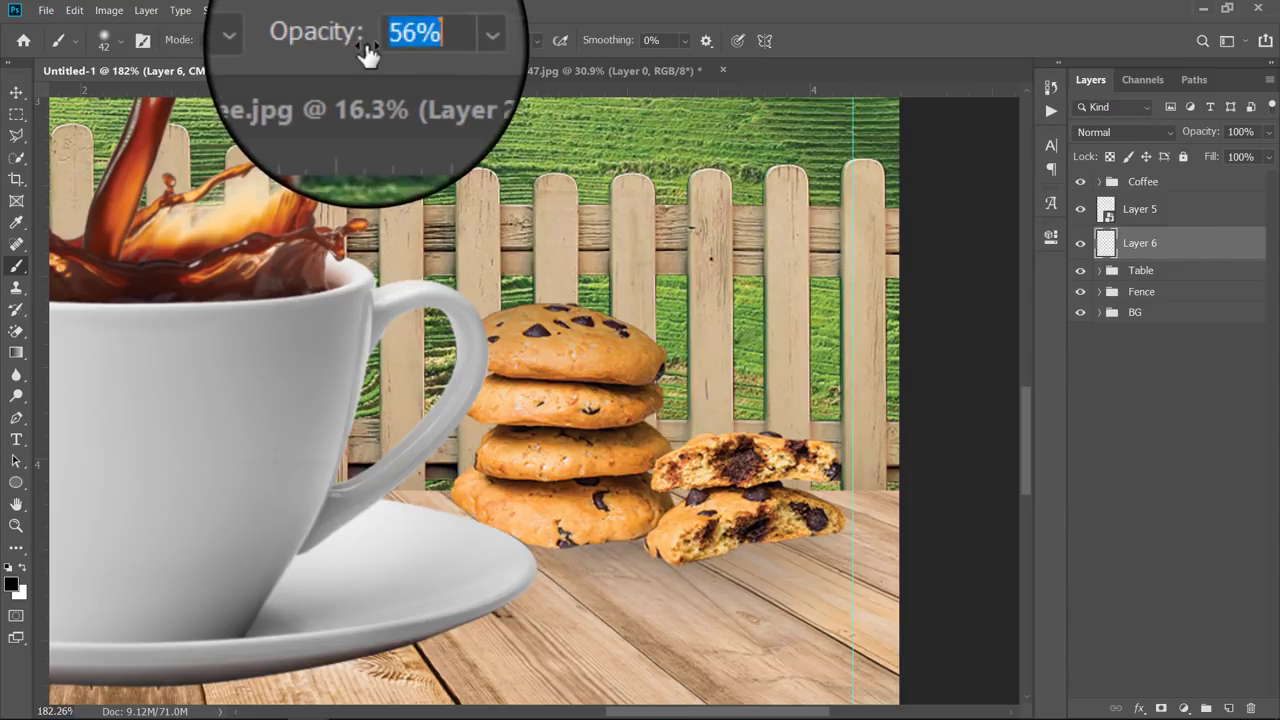
drag(476, 41, 502, 41)
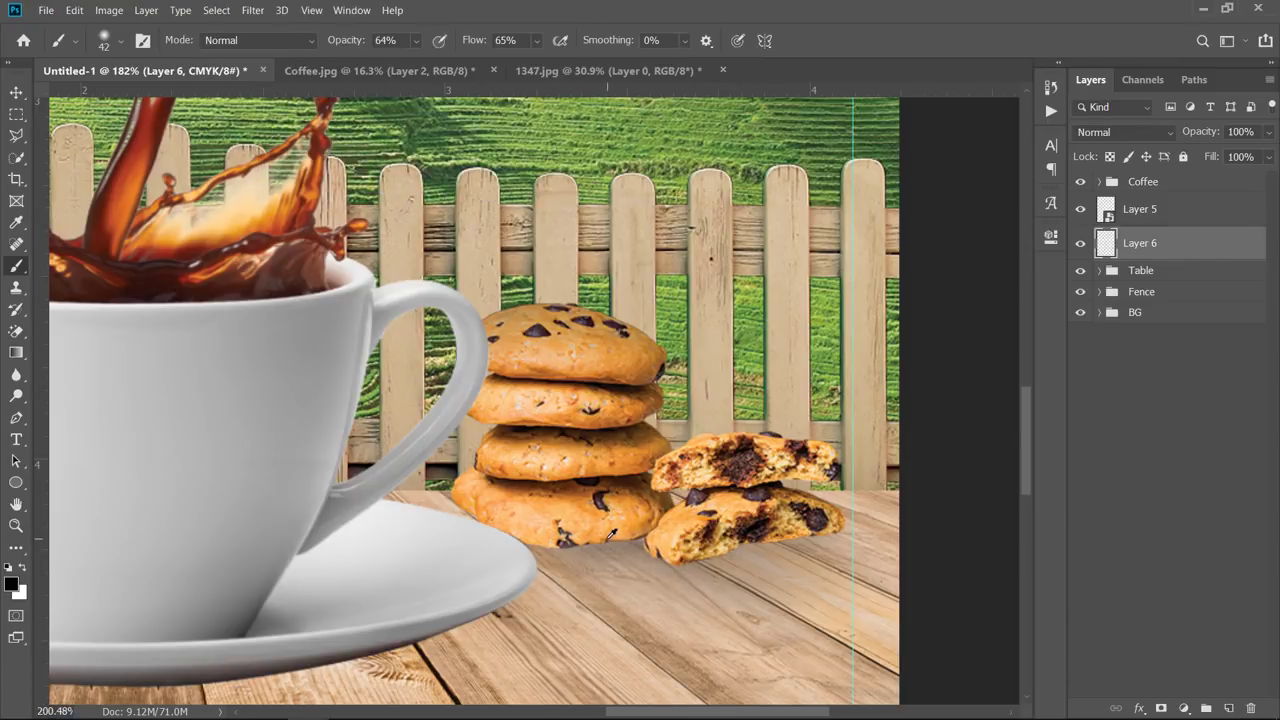
scroll(624, 540, up, 4)
mouse_move(608, 534)
mouse_down()
mouse_move(640, 526)
mouse_move(490, 543)
mouse_move(527, 543)
mouse_up()
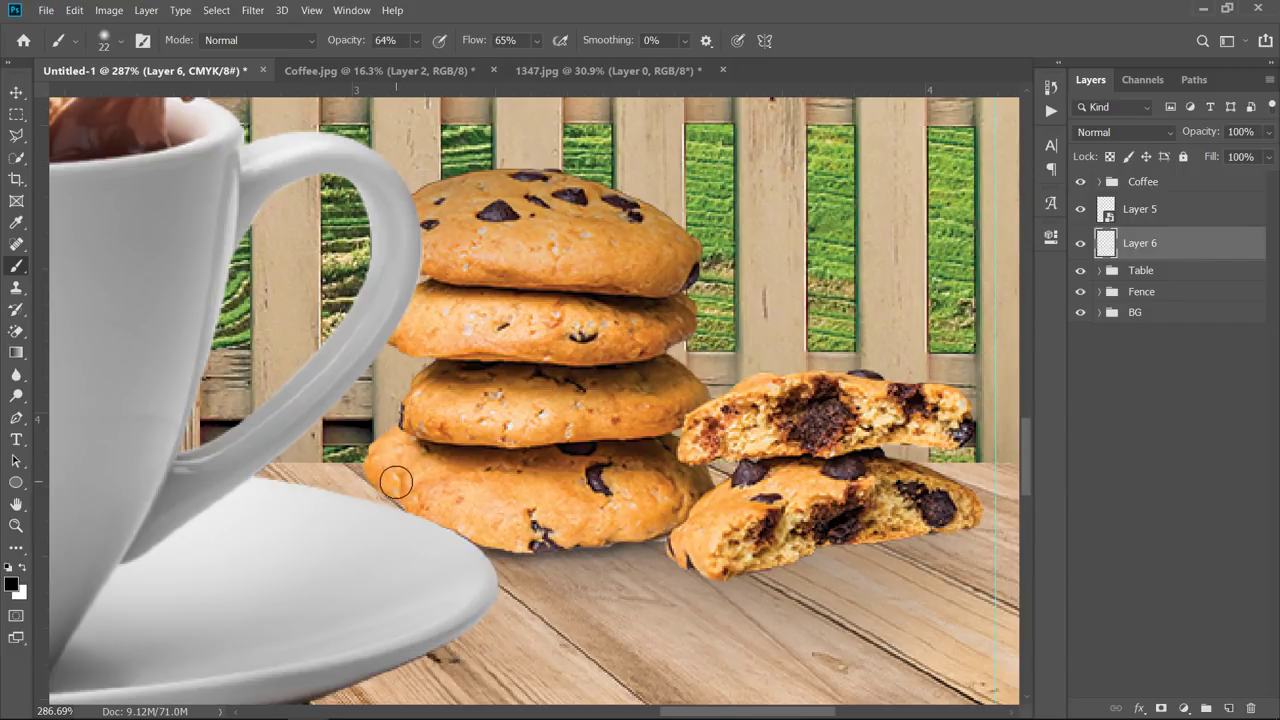
- Darken the shadow along the cookie stack's and broken cookies' bottom edges, then drop opacity to 33%
drag(640, 531, 499, 537)
mouse_move(943, 513)
mouse_down()
mouse_move(950, 522)
mouse_move(805, 535)
mouse_move(718, 567)
mouse_up()
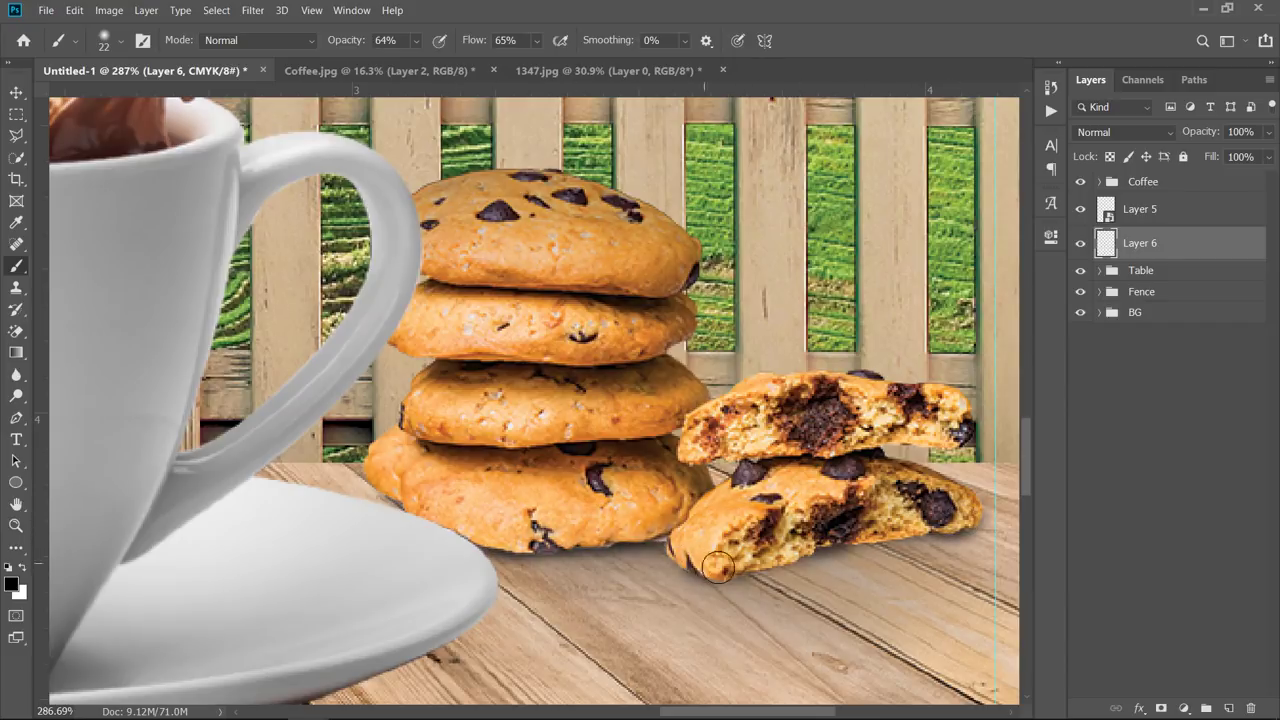
alt+right_click(795, 541)
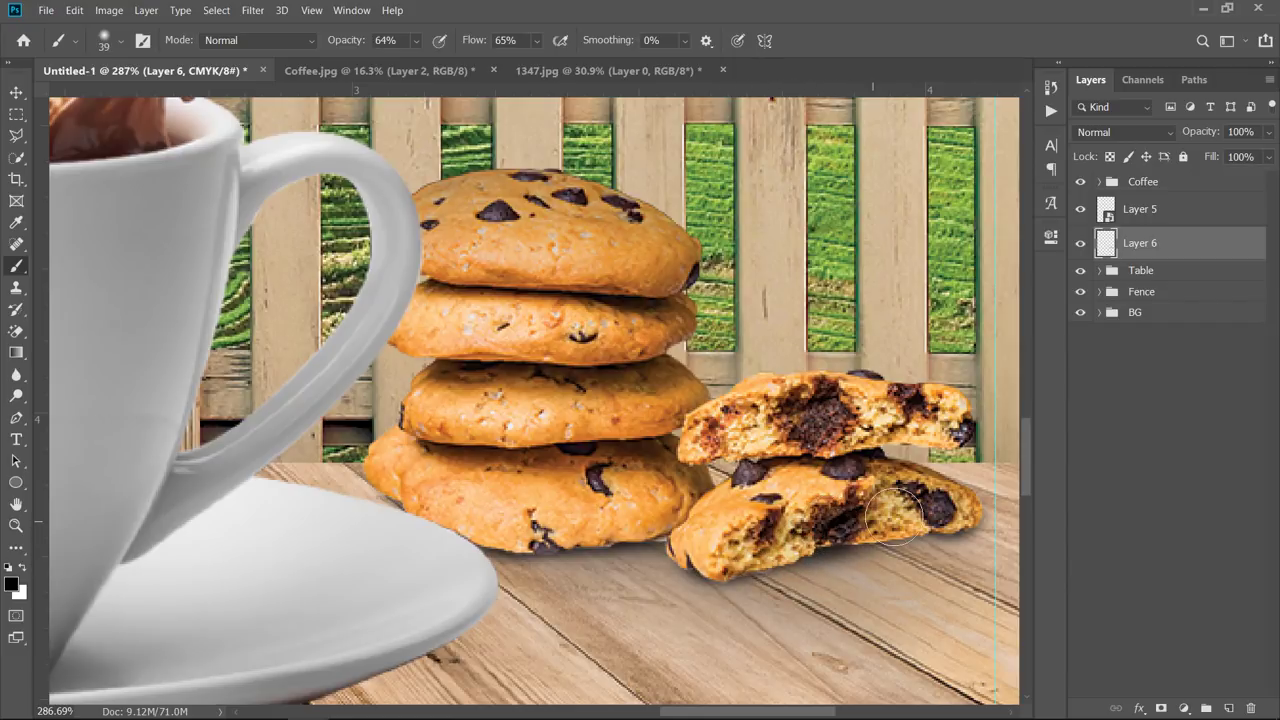
scroll(890, 515, down, 8)
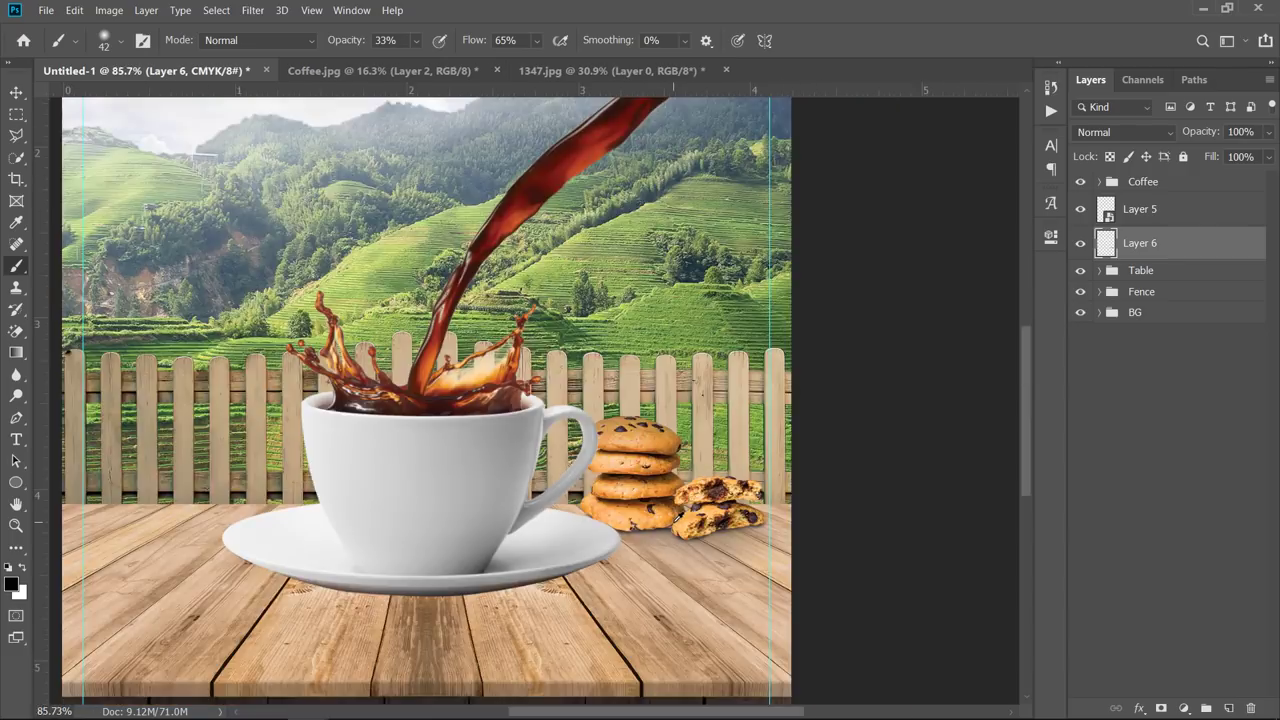
key(3)
key(3)
scroll(707, 509, up, 8)
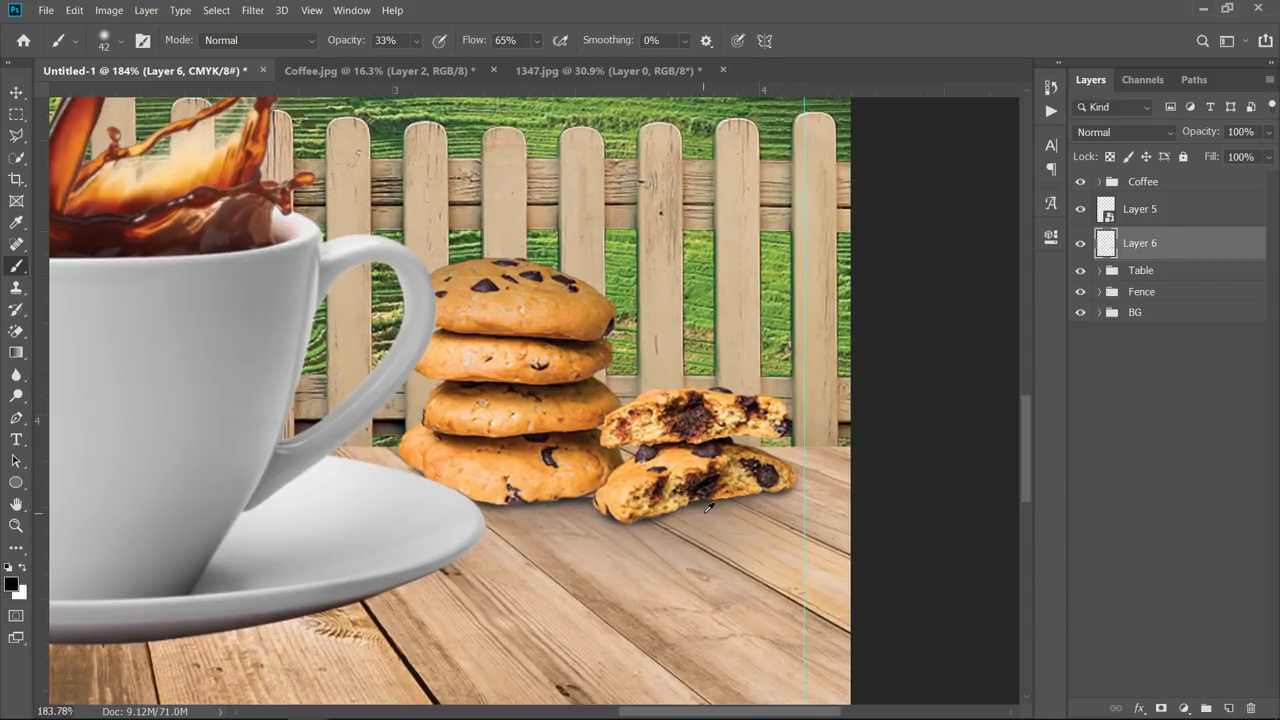
scroll(709, 509, down, 2)
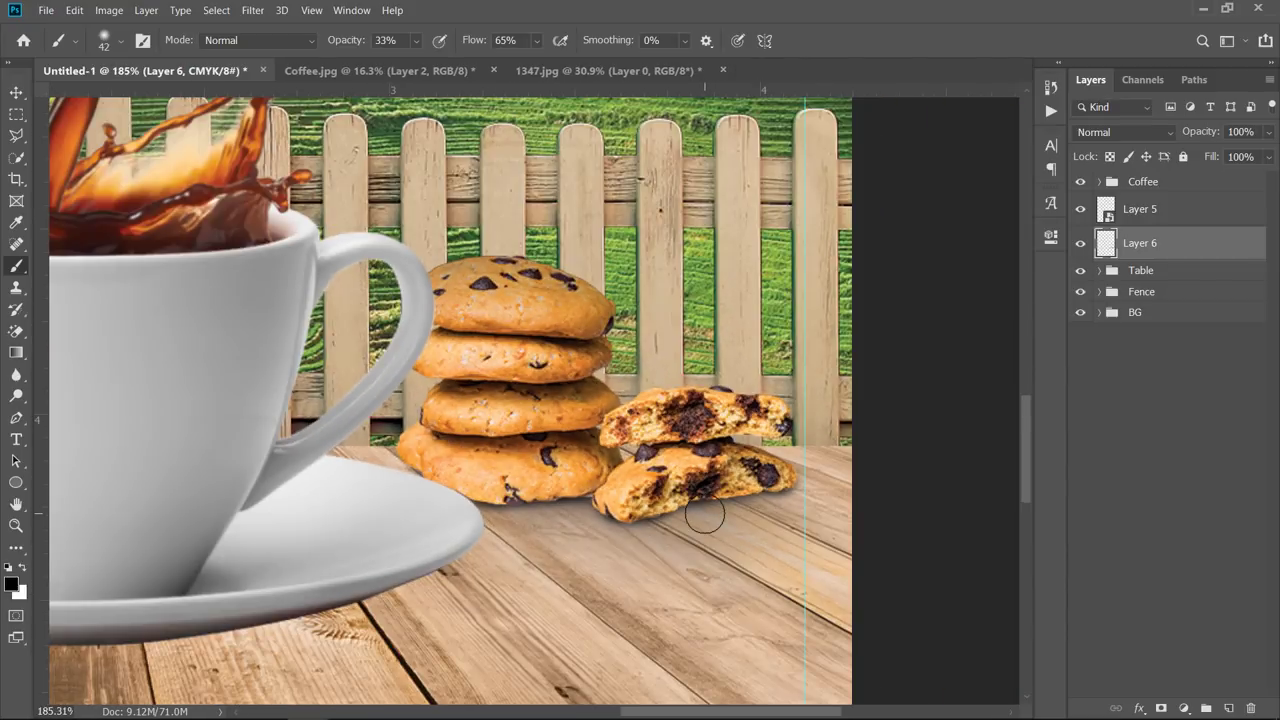
scroll(705, 512, down, 5)
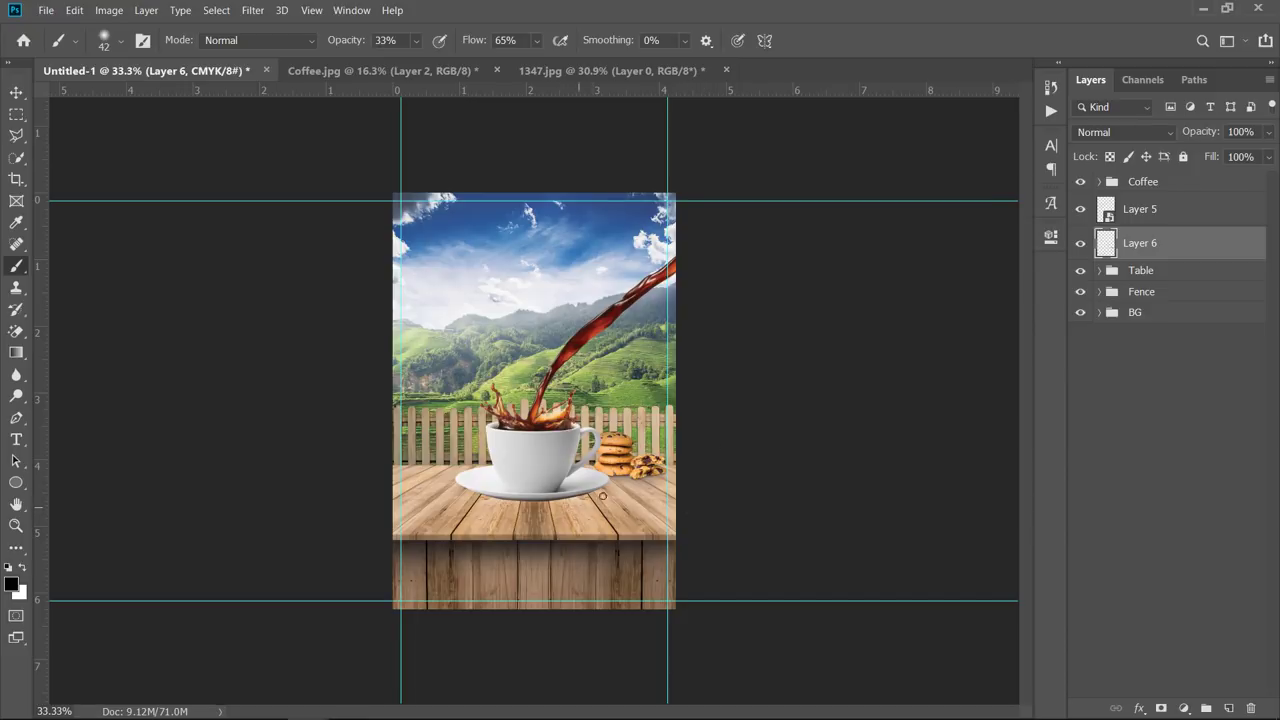
- Group Layer 5 and Layer 6 into a group named Cookies
shift+click(1194, 208)
drag(1196, 210, 1207, 709)
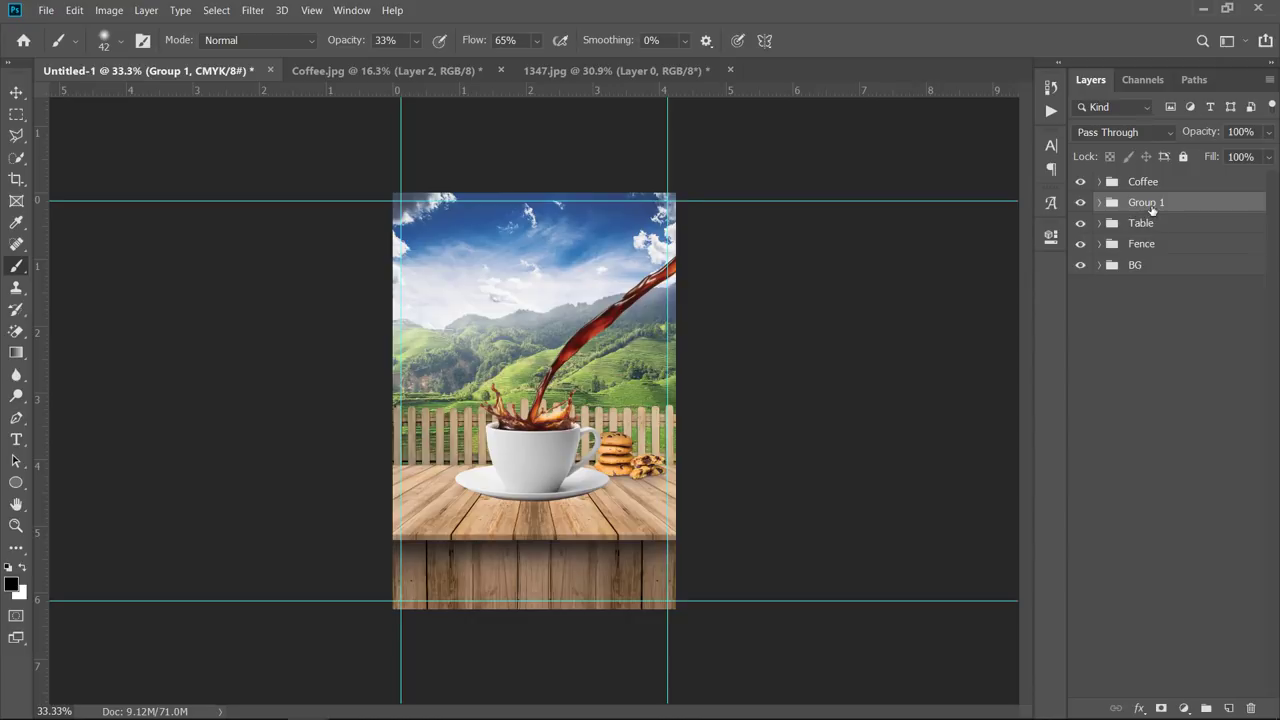
double_click(1146, 203)
text(Cookies)
key(Return)
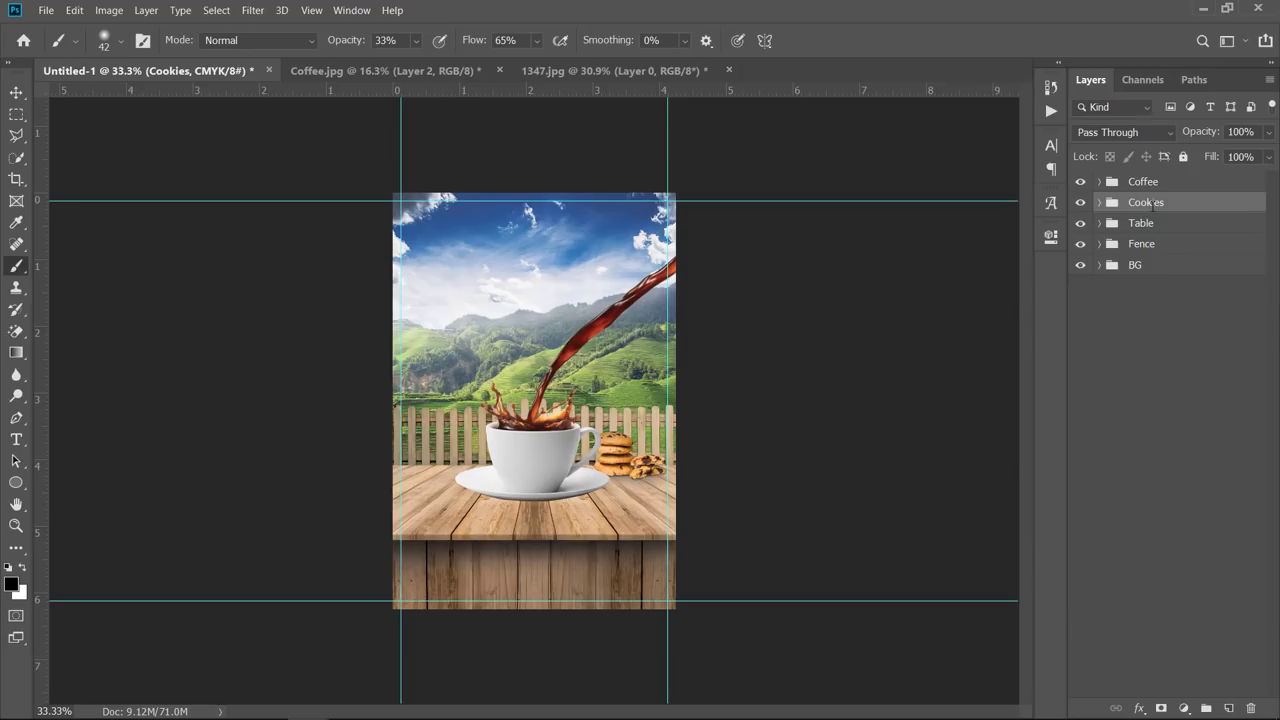
- Expand the Coffee group and add a new Layer 7 above Layer 3
click(1133, 183)
click(1099, 181)
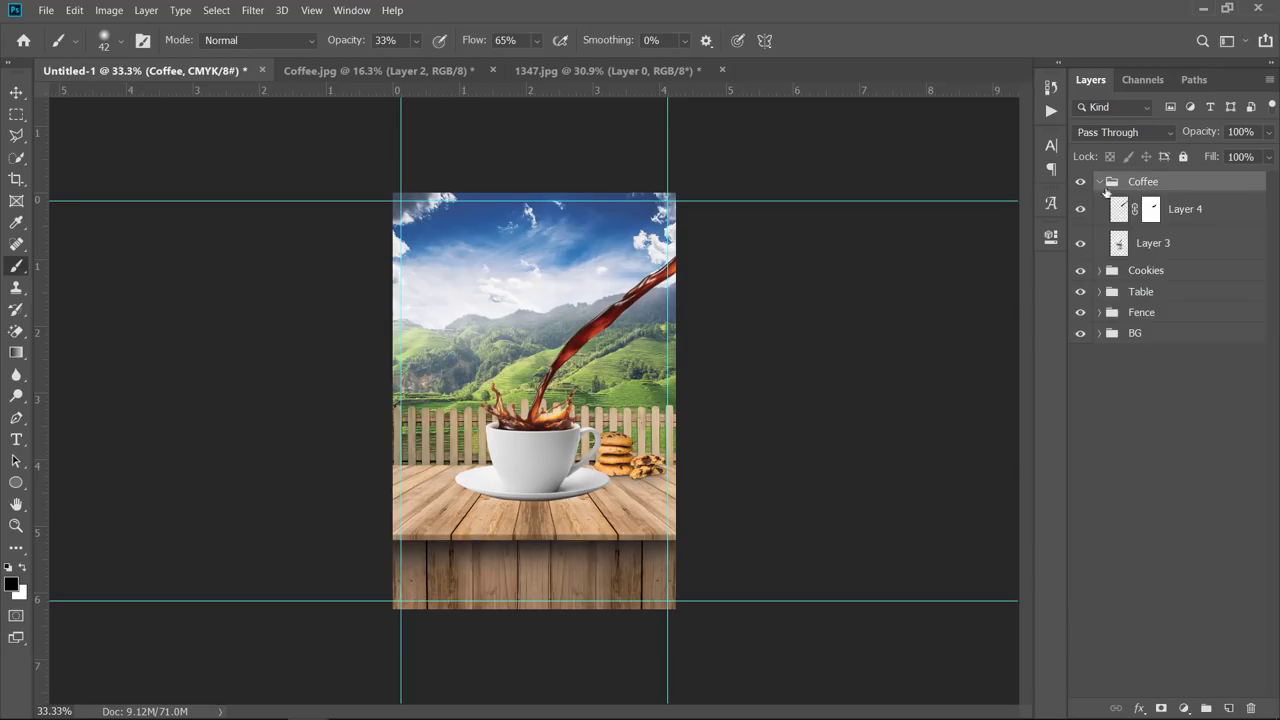
click(1160, 243)
click(1229, 708)
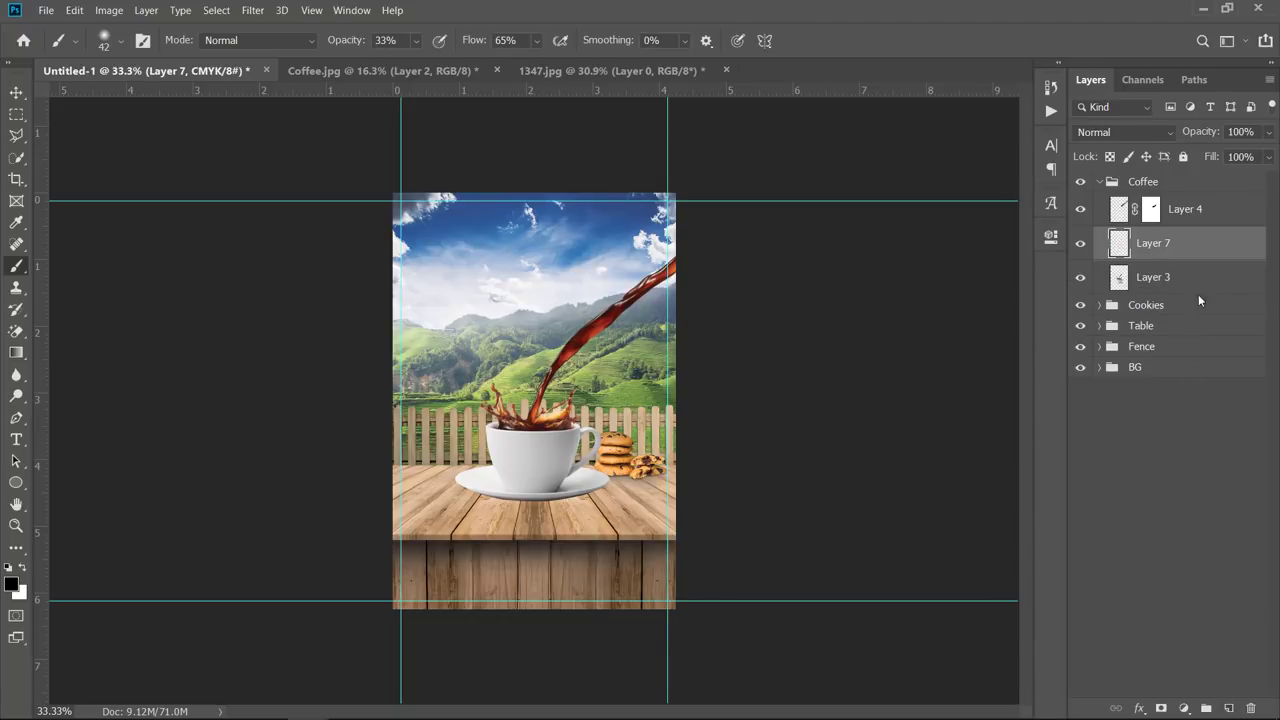
- Move Layer 7 below Layer 3 and paint soft saucer shadow with a 203 px brush at 25% opacity
drag(1200, 247, 1183, 287)
scroll(540, 513, up, 5)
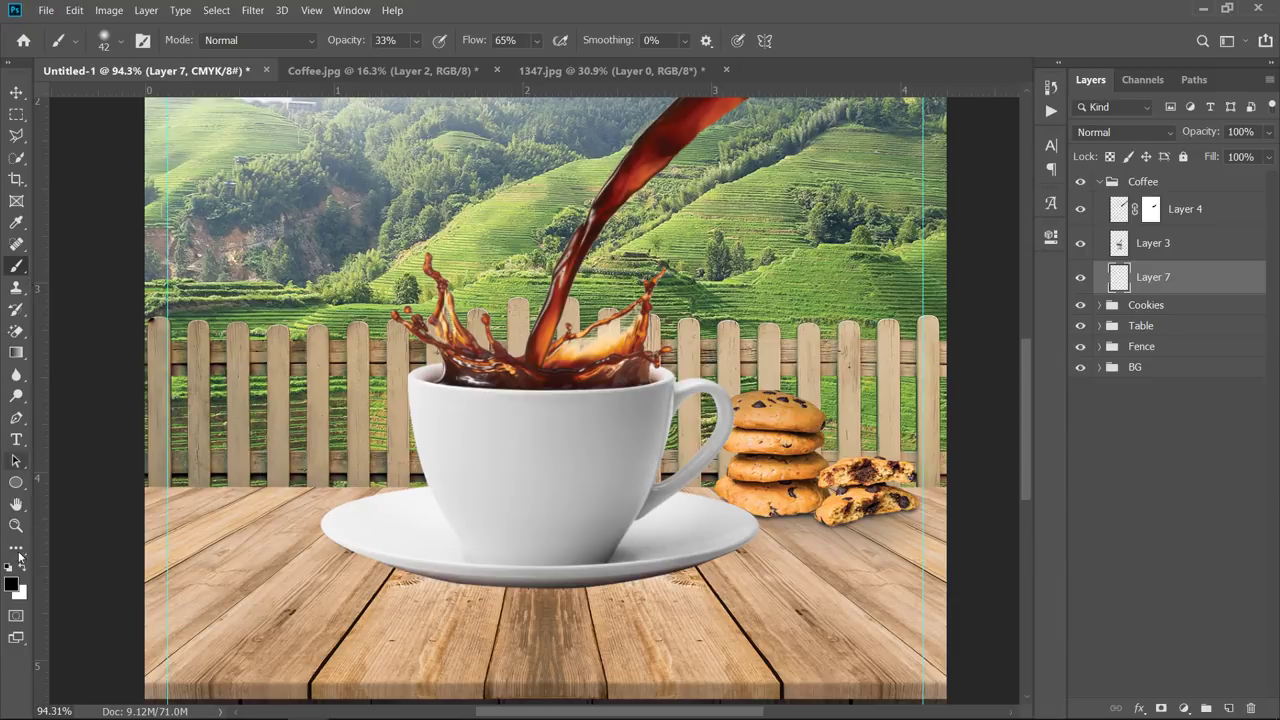
drag(352, 42, 344, 45)
drag(578, 559, 605, 560)
mouse_move(708, 571)
mouse_down()
mouse_move(714, 549)
mouse_move(451, 549)
mouse_move(584, 604)
mouse_move(543, 605)
mouse_move(760, 600)
mouse_up()
mouse_move(637, 592)
mouse_down()
mouse_move(714, 623)
mouse_move(712, 648)
mouse_up()
mouse_move(430, 553)
mouse_down()
mouse_move(389, 542)
mouse_move(457, 551)
mouse_up()
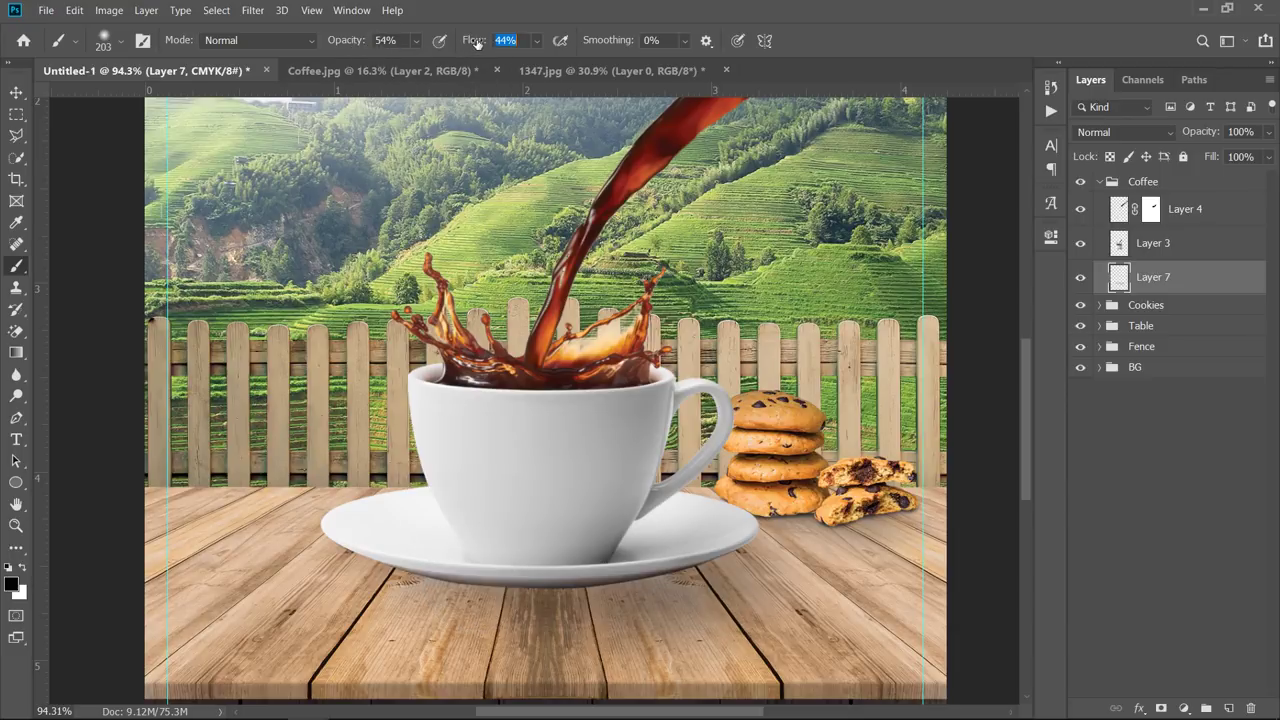
- Undo a stroke and retune the shadow brush to 60% opacity and 111 px
drag(348, 47, 336, 47)
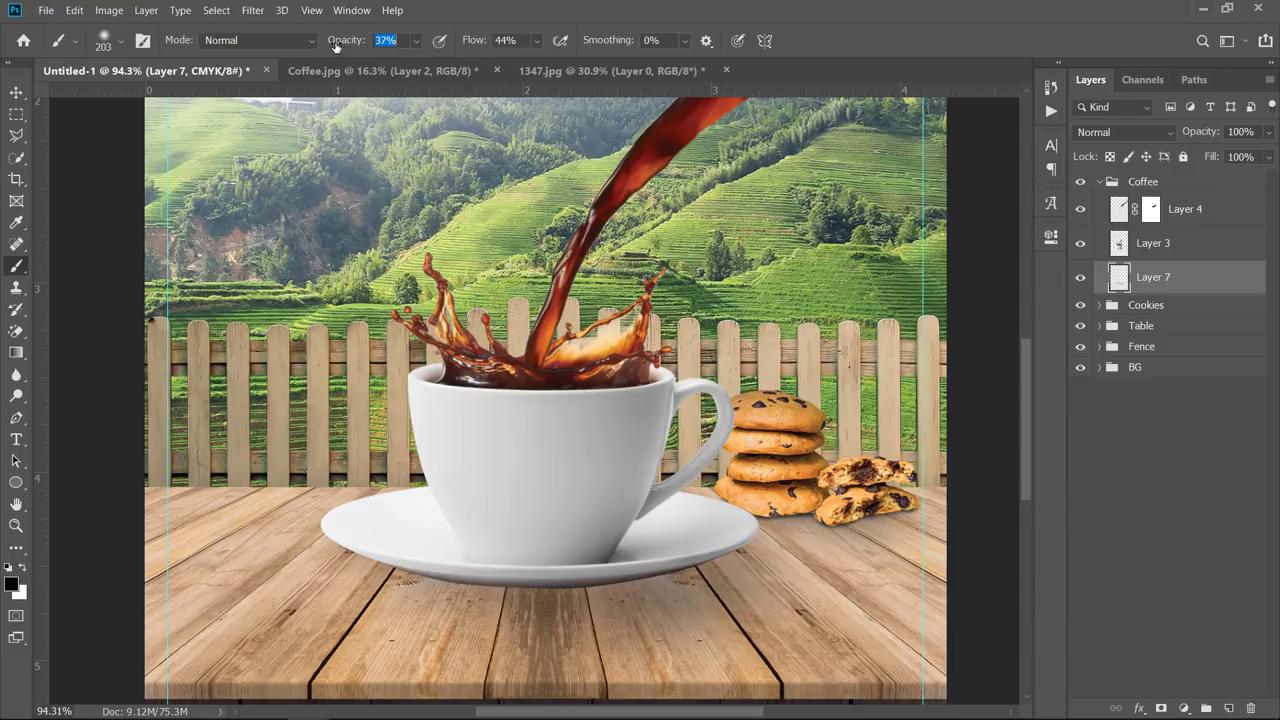
alt+right_click(684, 549)
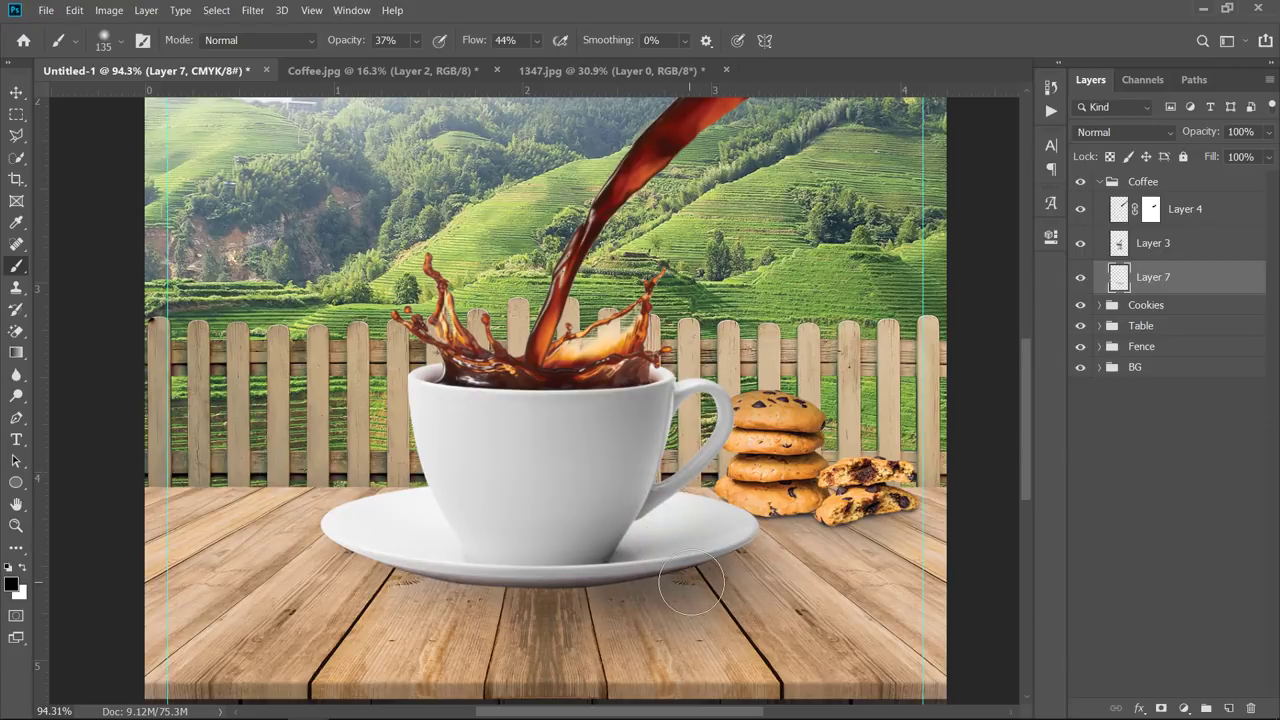
key(ctrl+z)
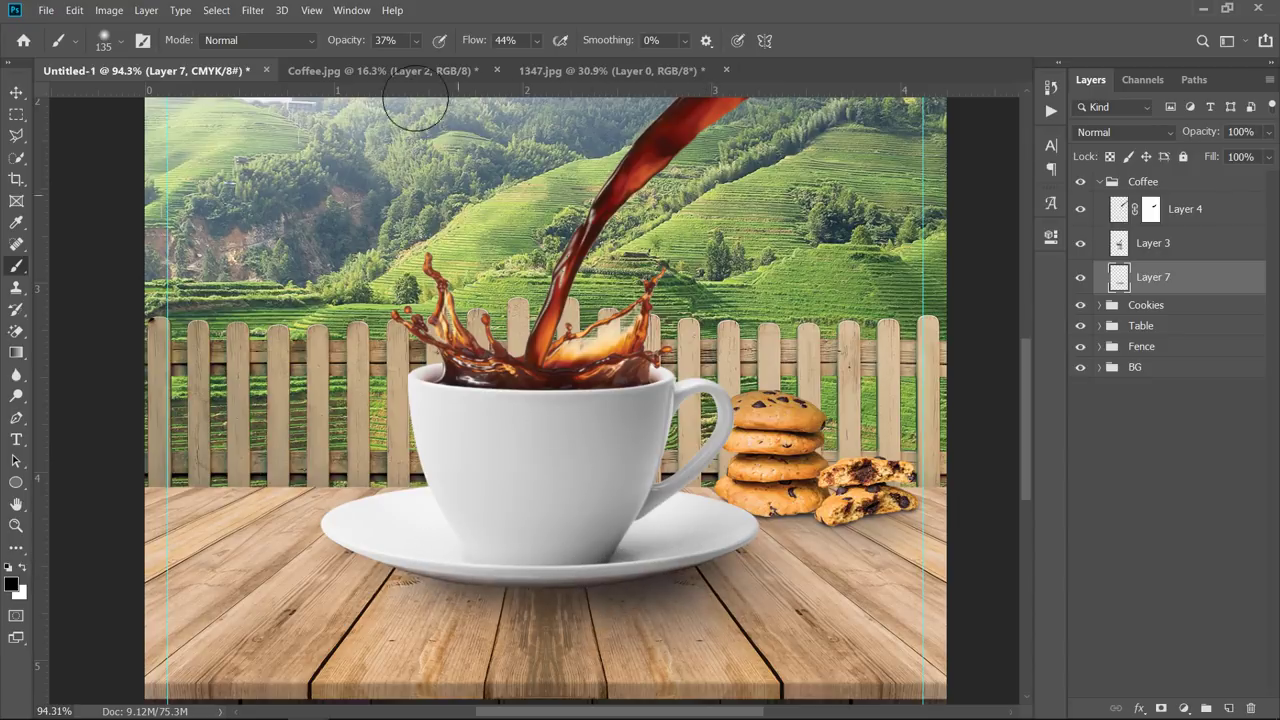
drag(355, 41, 371, 45)
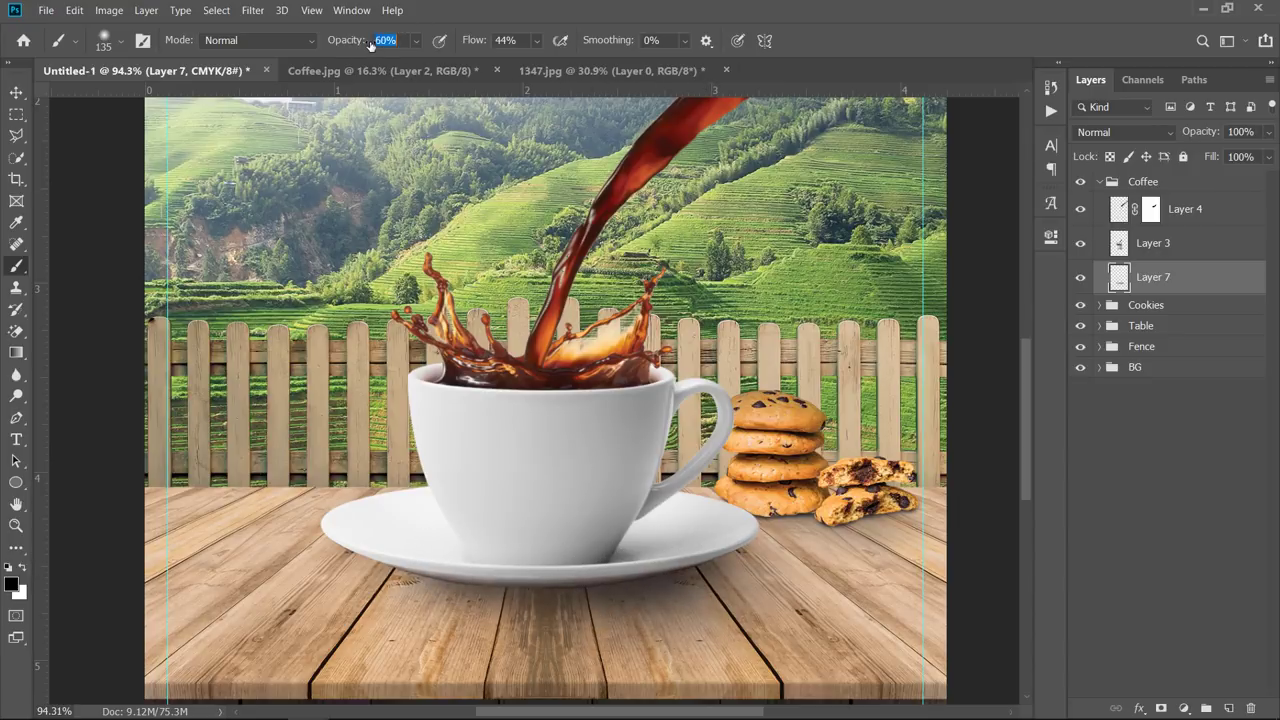
alt+right_click(689, 551)
alt+right_click(691, 557)
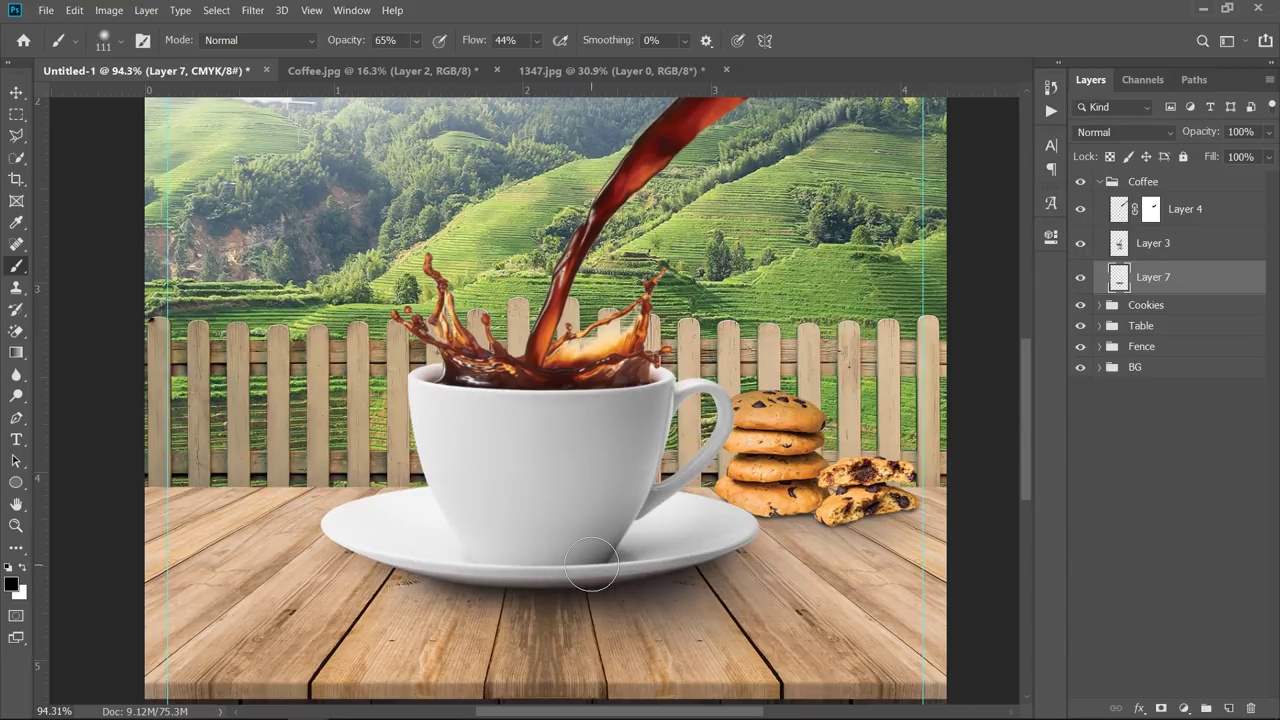
scroll(658, 540, down, 5)
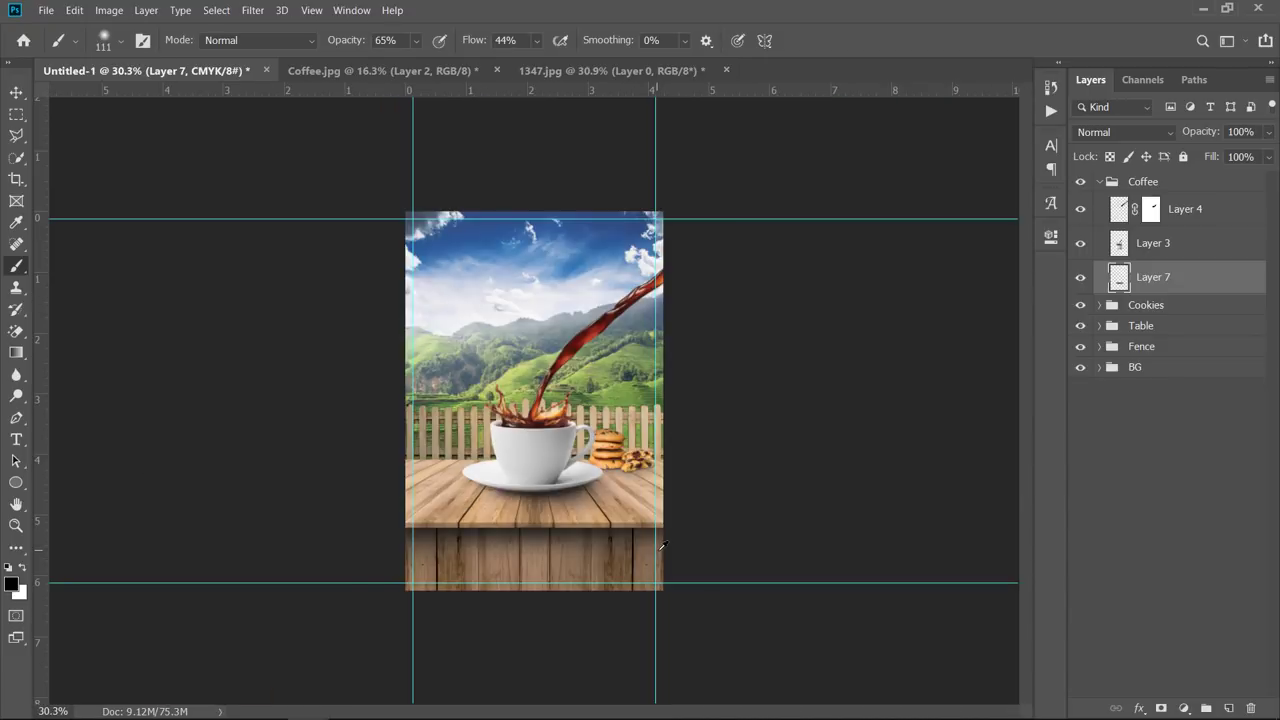
scroll(658, 545, up, 3)
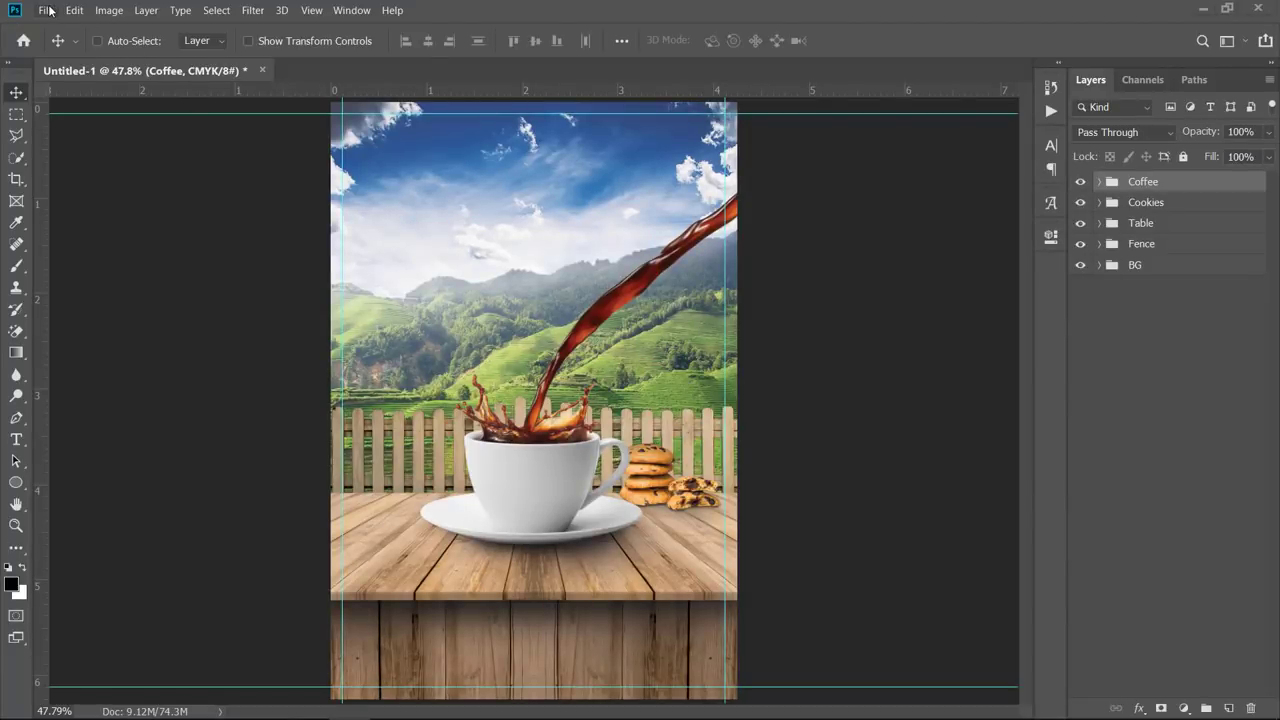
- Place Sign as an embedded image, shrink it below 45%, and set it at the flyer's top centre
click(46, 11)
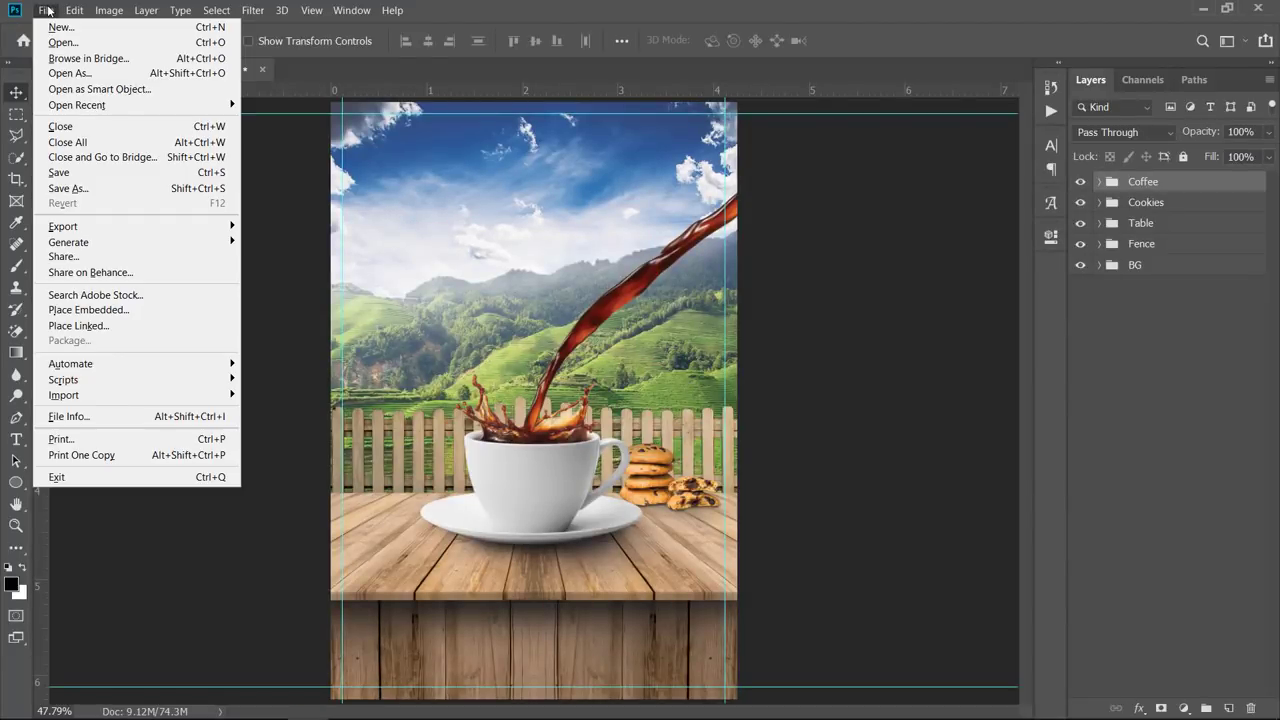
click(138, 310)
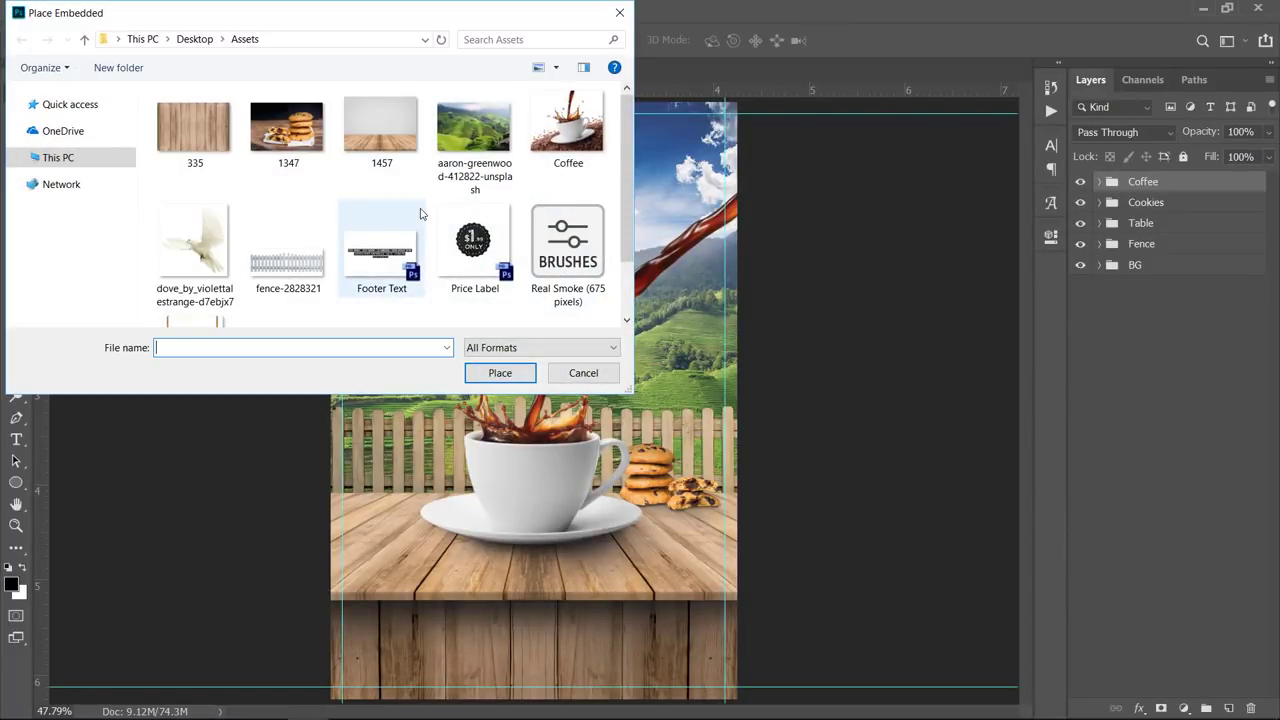
scroll(420, 213, down, 1)
double_click(214, 285)
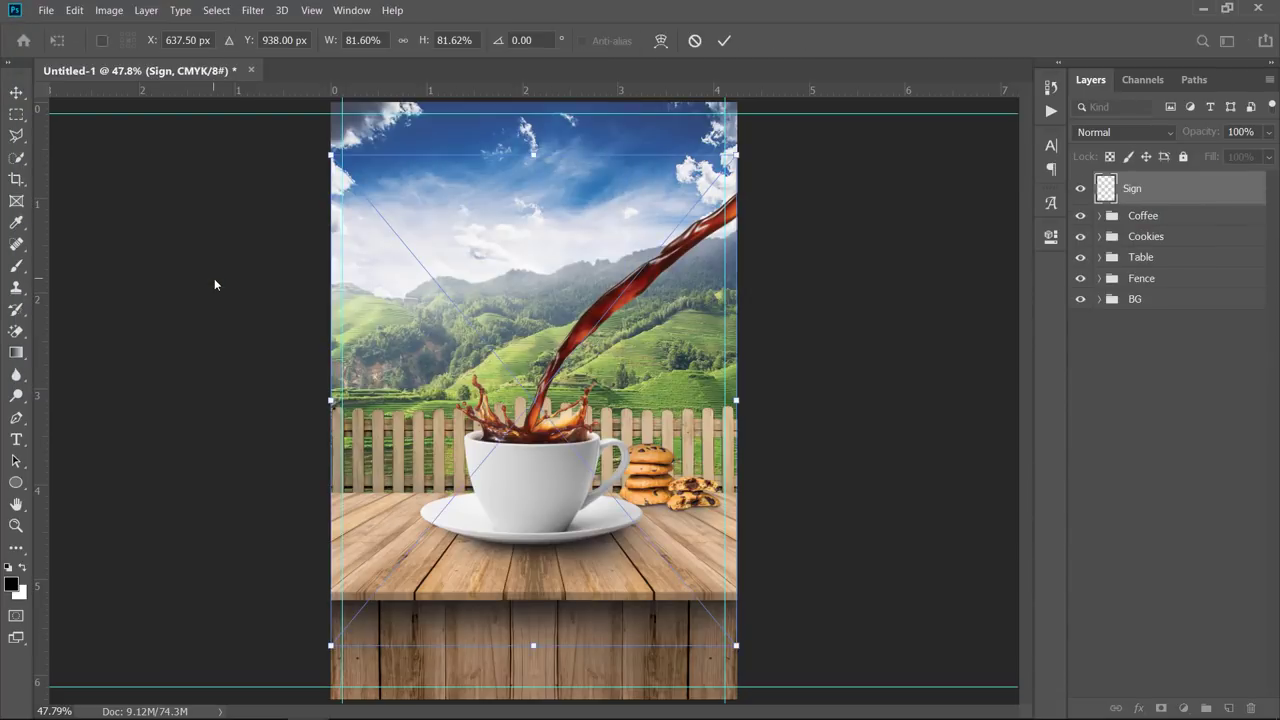
drag(736, 154, 610, 288)
drag(565, 430, 565, 210)
drag(621, 282, 592, 236)
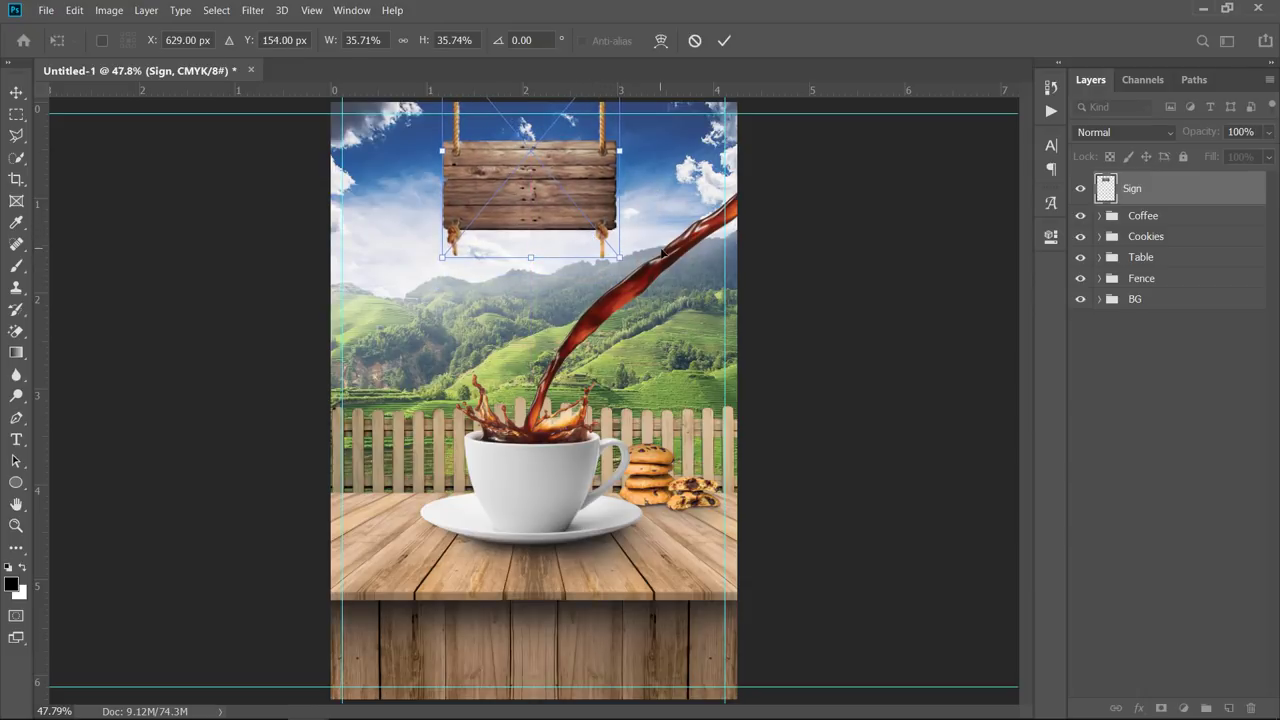
key(Return)
- Type white two-line PIXIVU / COFFEE text in Code Bold on the sign
click(16, 439)
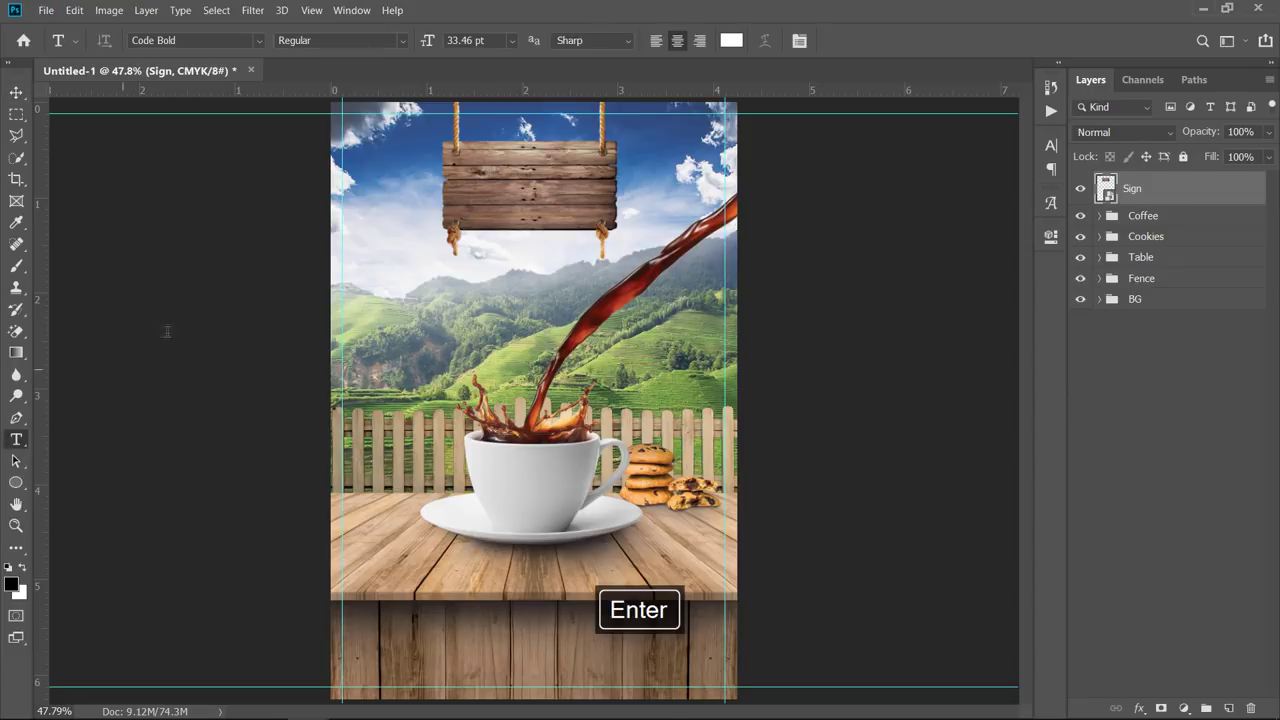
click(474, 182)
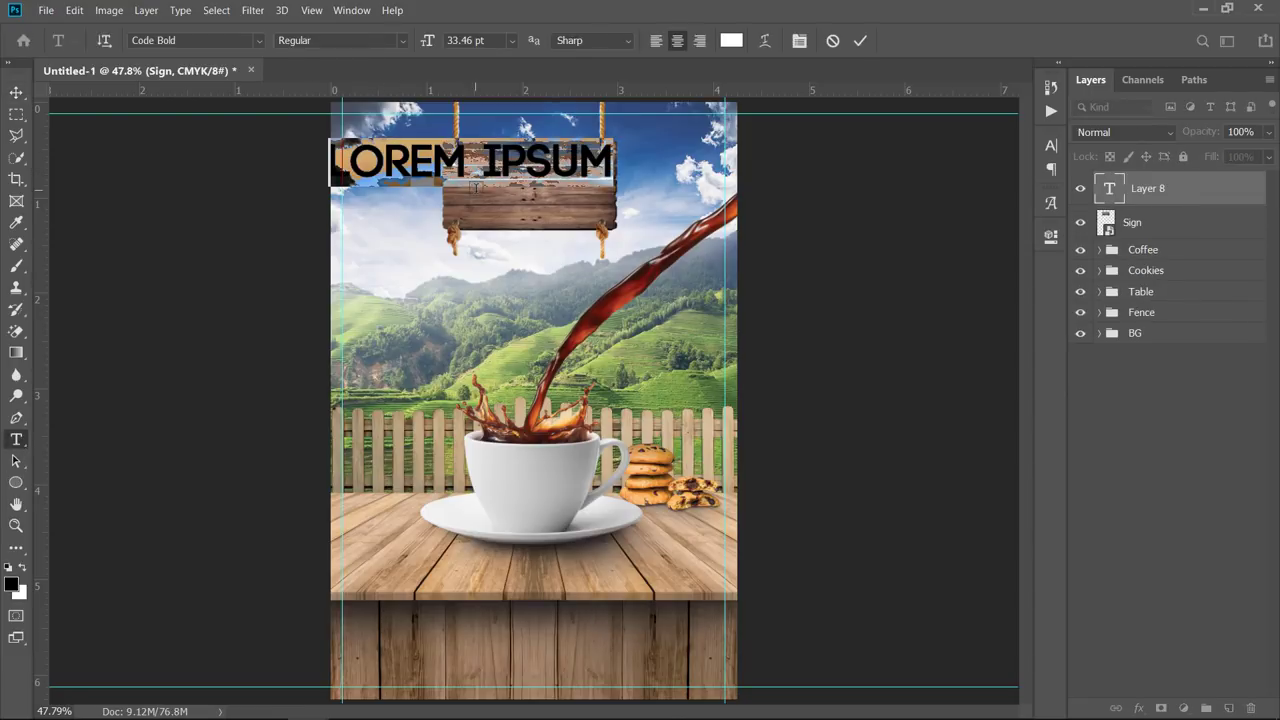
text(PIXIVU)
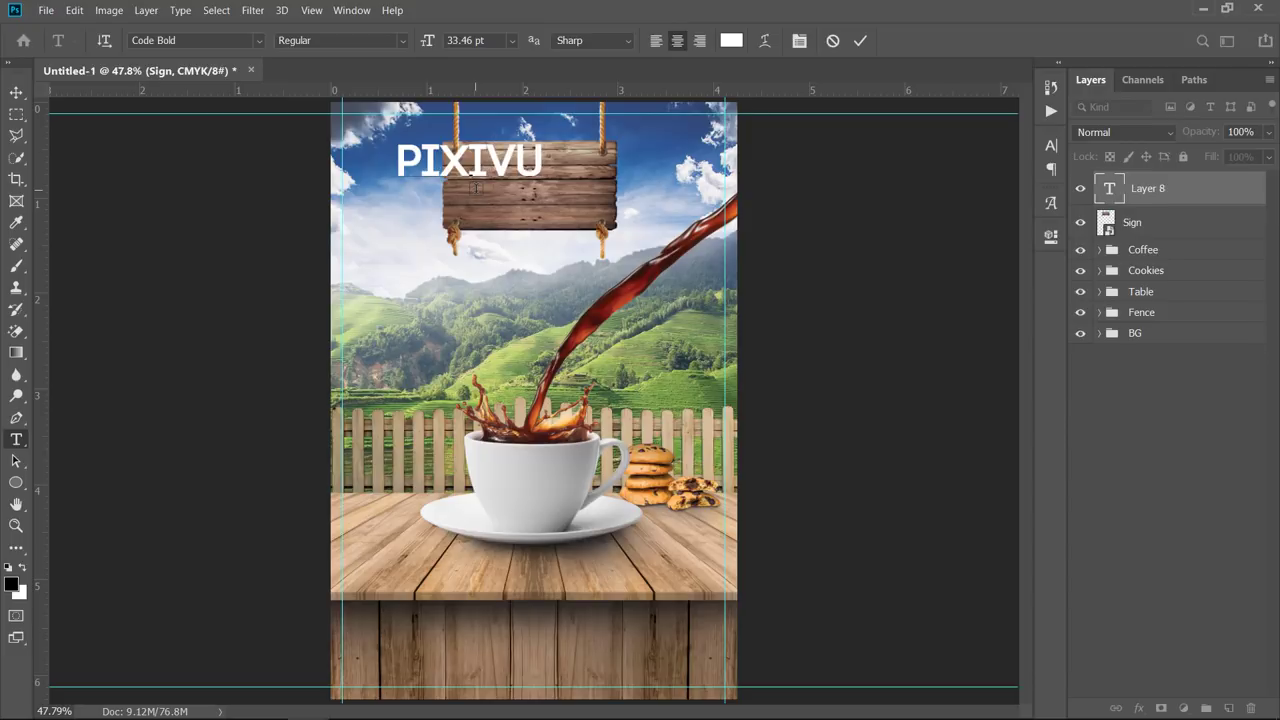
key(Return)
text(COFFEE)
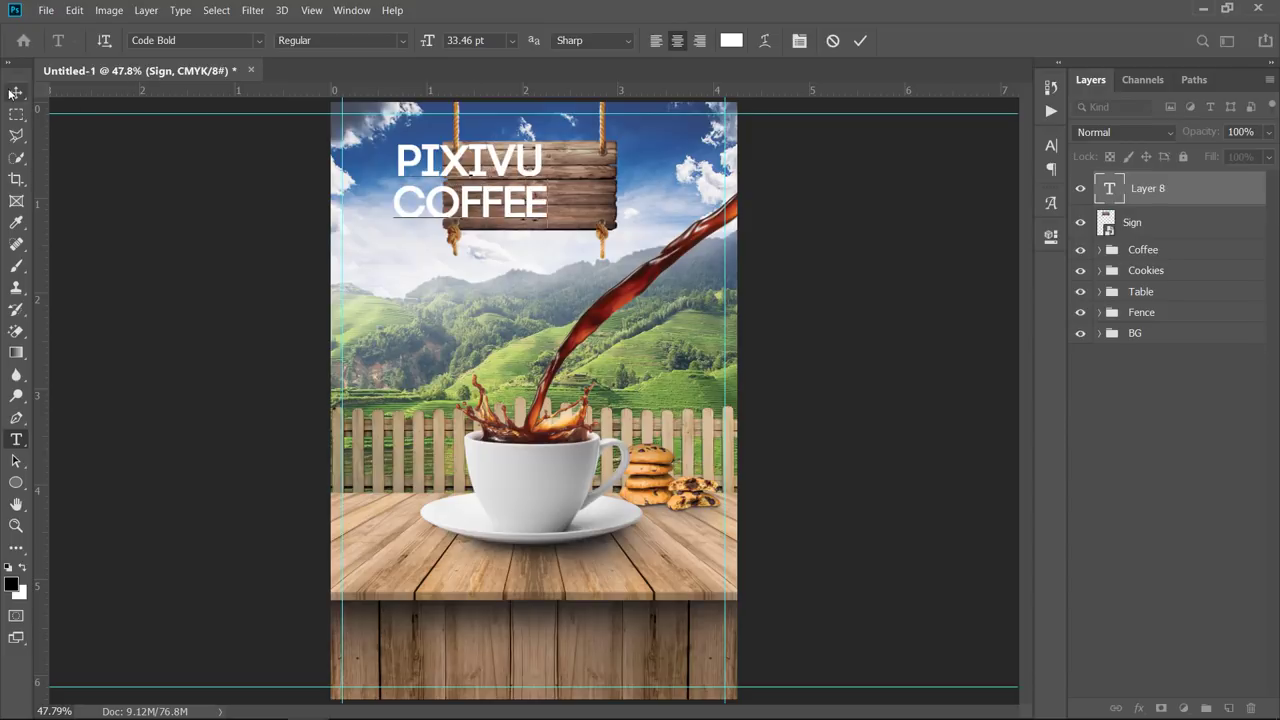
click(198, 41)
click(446, 42)
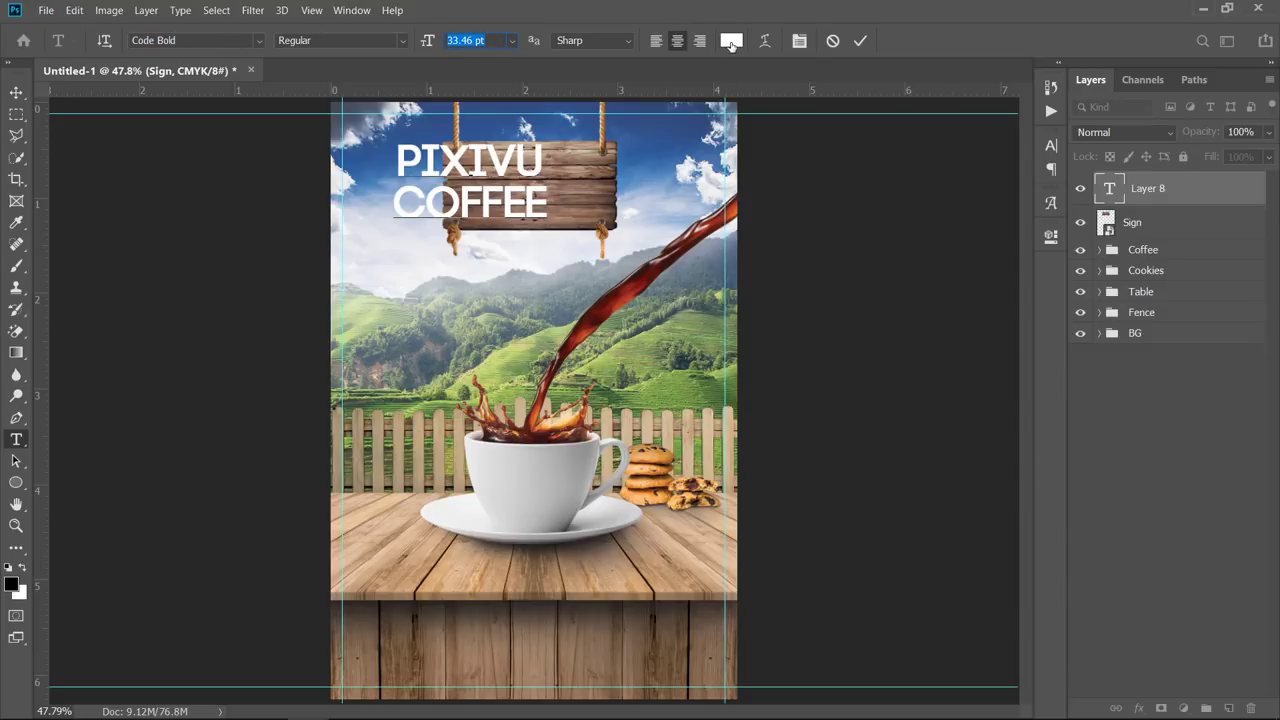
key(ctrl+Return)
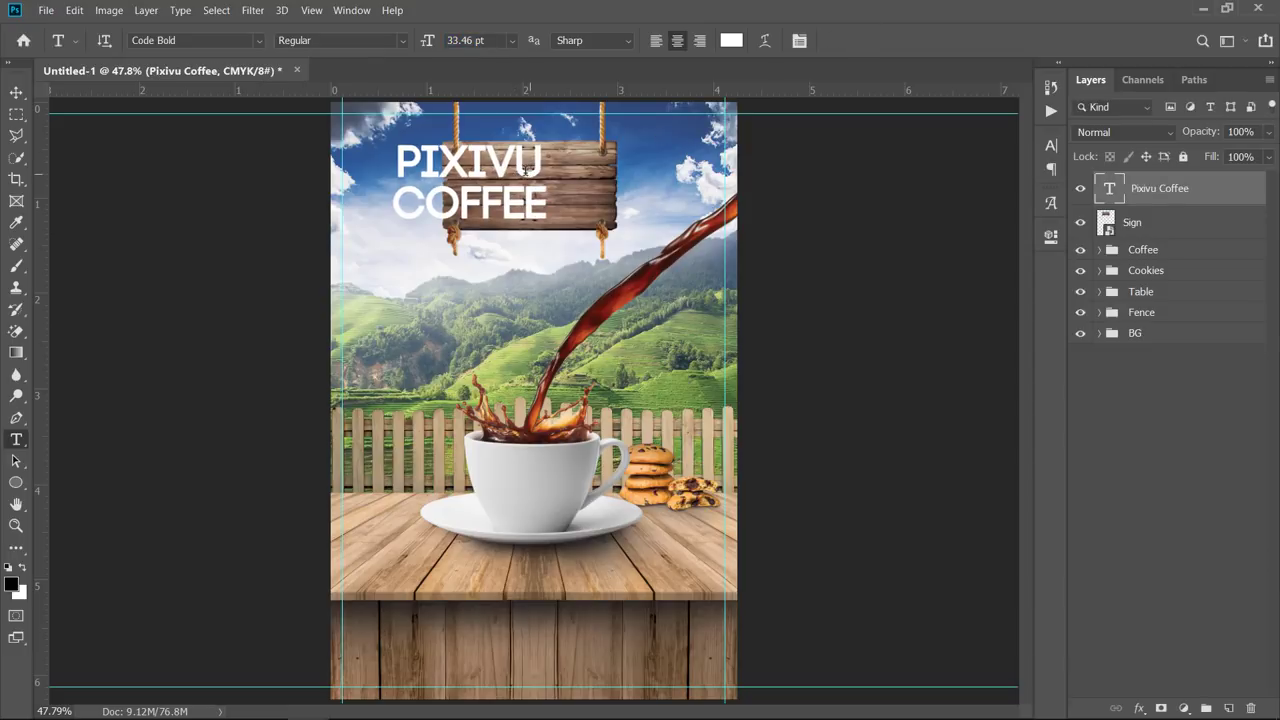
- Move the PIXIVU COFFEE text onto the wooden sign and scale it to about 87%
click(16, 92)
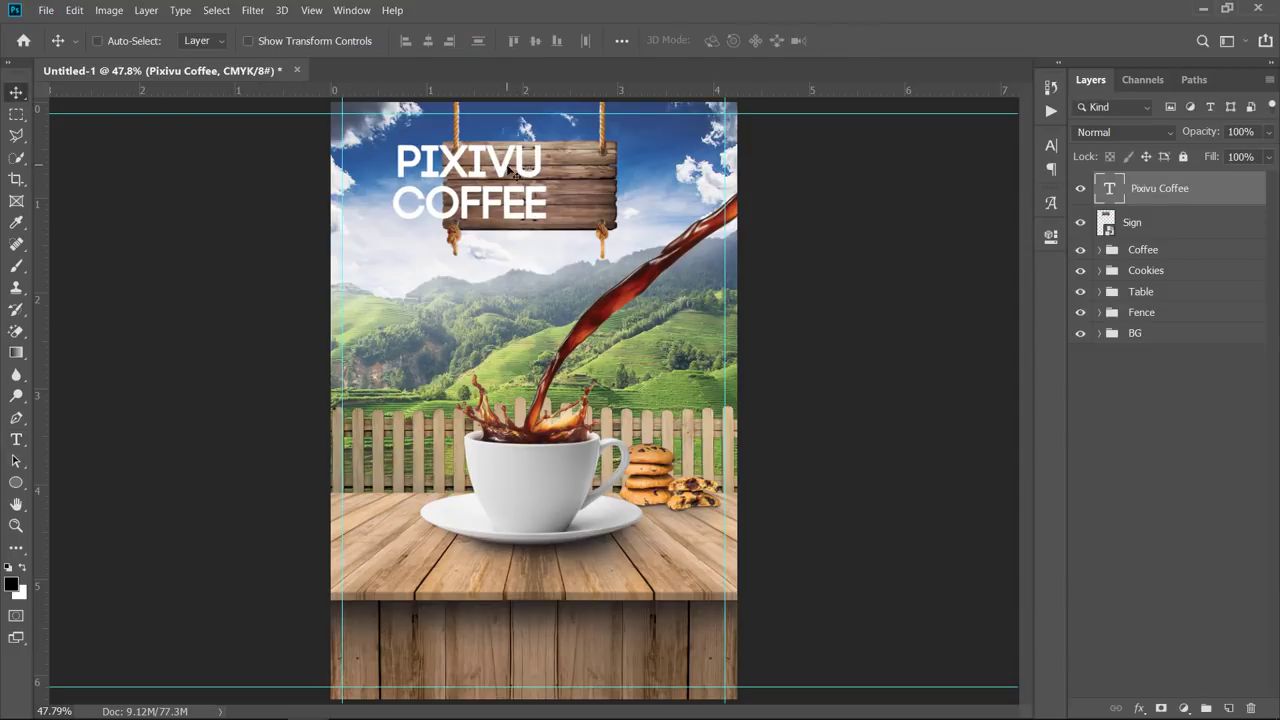
drag(512, 172, 566, 174)
key(ctrl+t)
drag(606, 231, 596, 223)
drag(452, 144, 458, 150)
key(Return)
- Open Blending Options for the Pixivu Coffee layer and trial the Underlying Layer Blend If sliders
double_click(1212, 191)
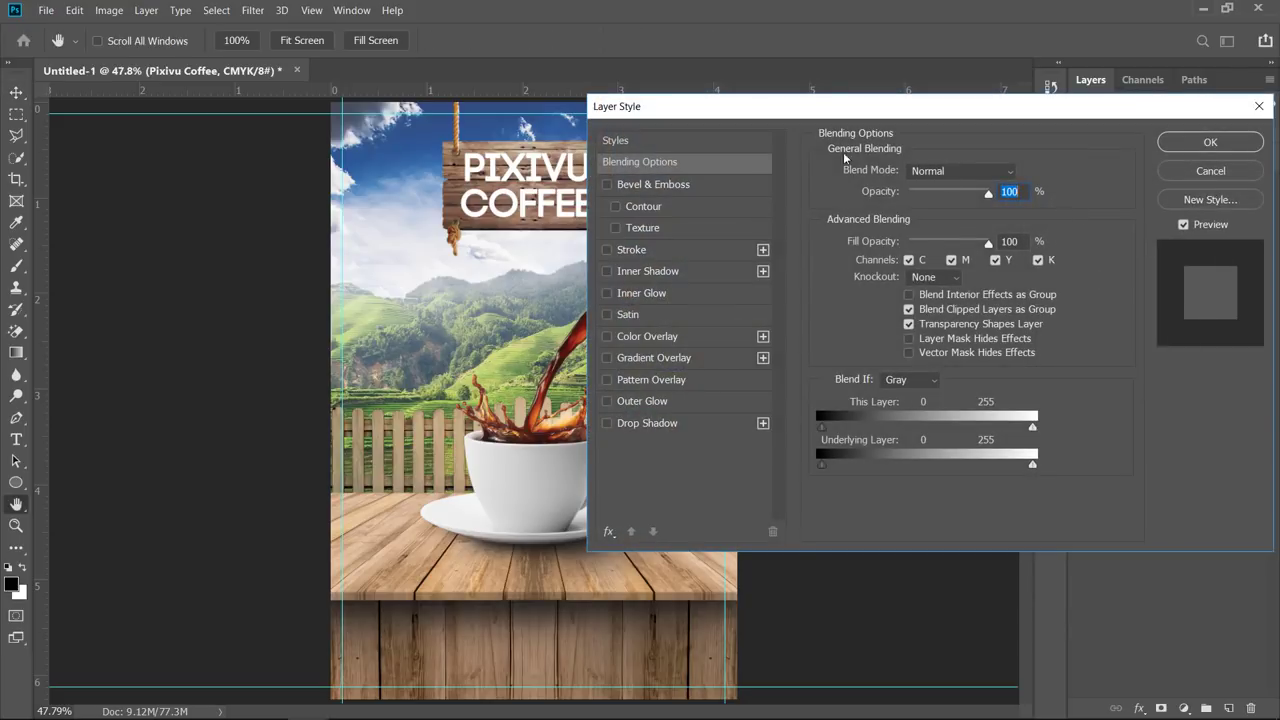
drag(700, 115, 746, 87)
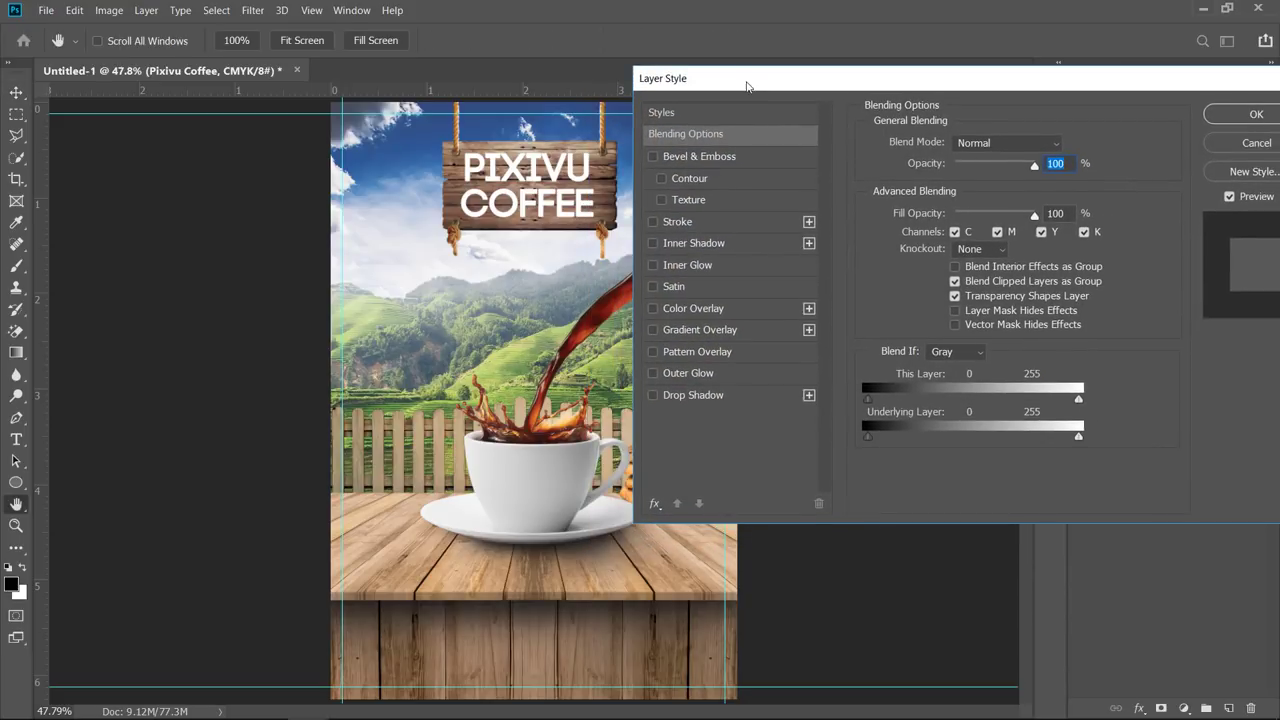
click(688, 135)
mouse_move(864, 437)
mouse_down()
mouse_move(903, 436)
mouse_move(862, 436)
mouse_up()
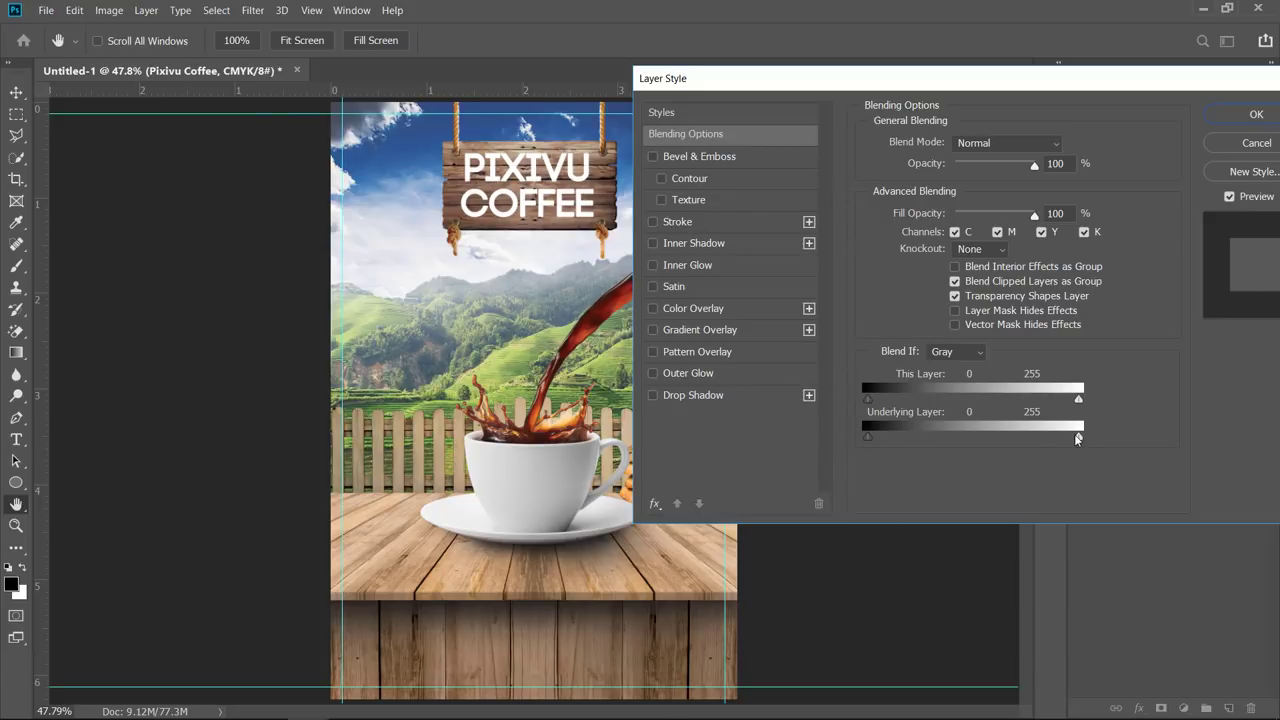
mouse_move(1060, 442)
mouse_down()
mouse_move(936, 441)
mouse_move(1076, 442)
mouse_up()
scroll(548, 170, up, 5)
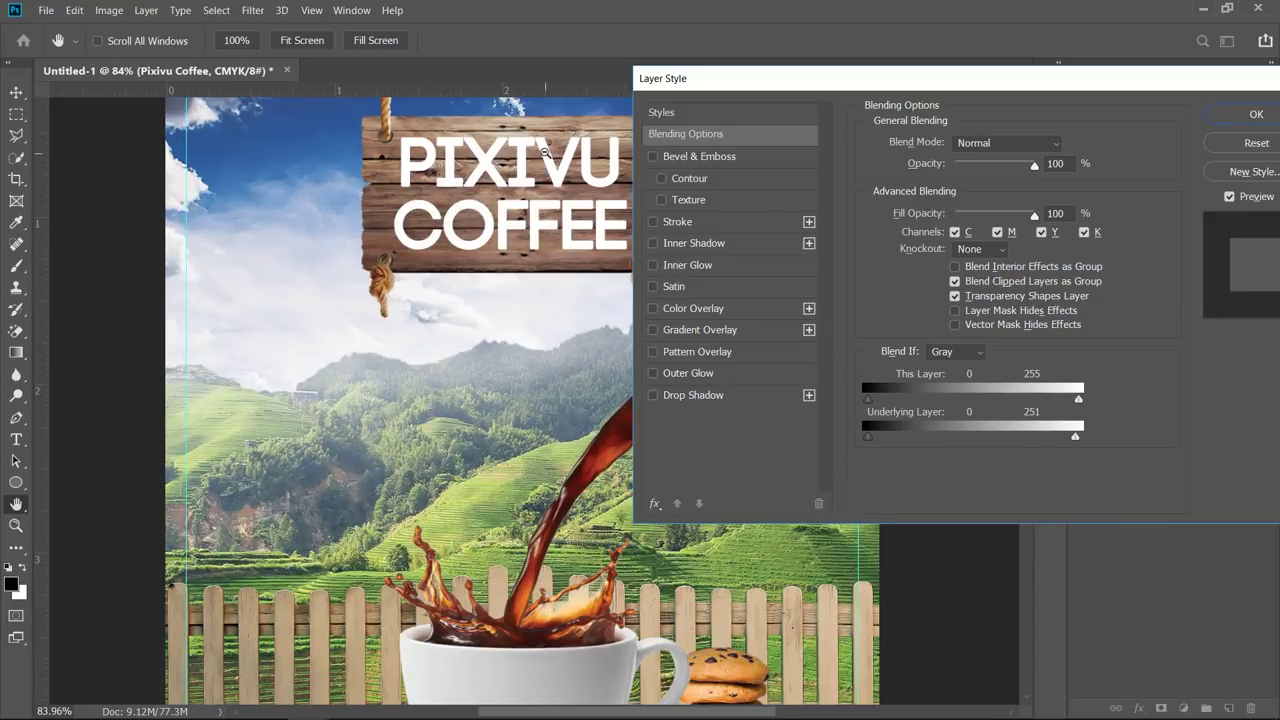
drag(718, 82, 865, 86)
- Split the Underlying Layer sliders to 11/73 and 185/255, set opacity 97%, and apply
drag(1017, 435, 1076, 433)
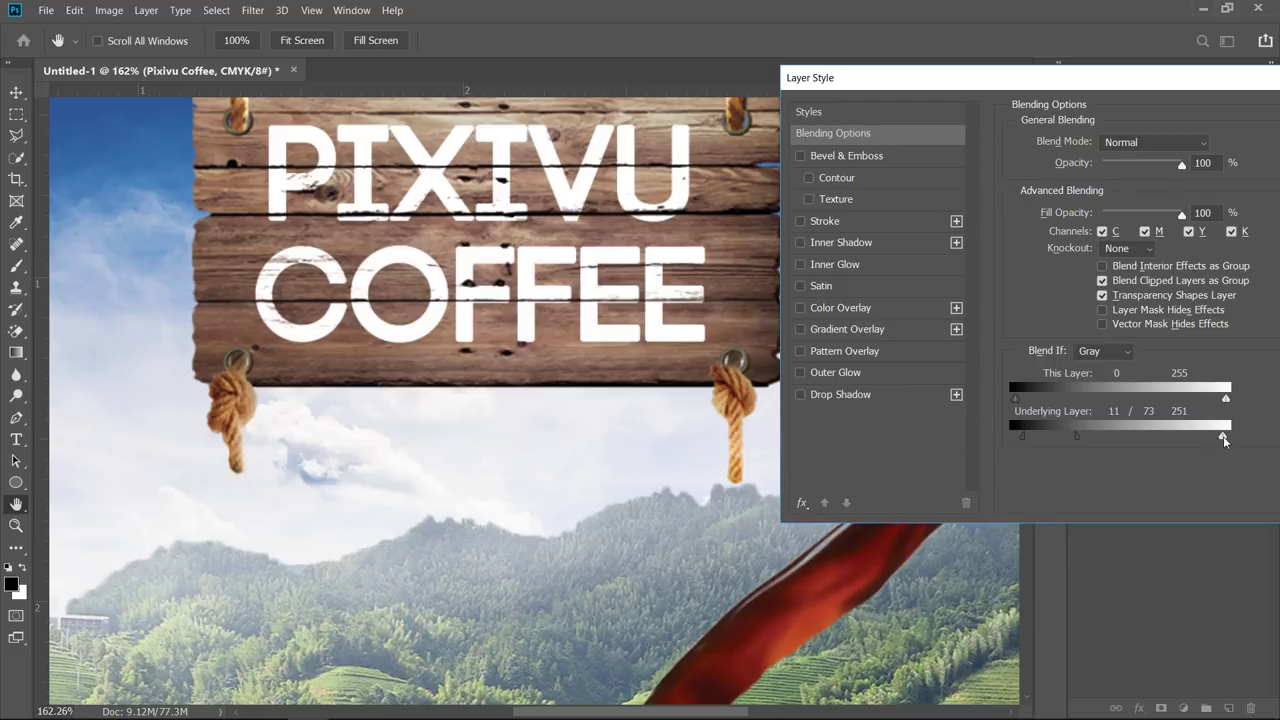
drag(1175, 441, 1229, 436)
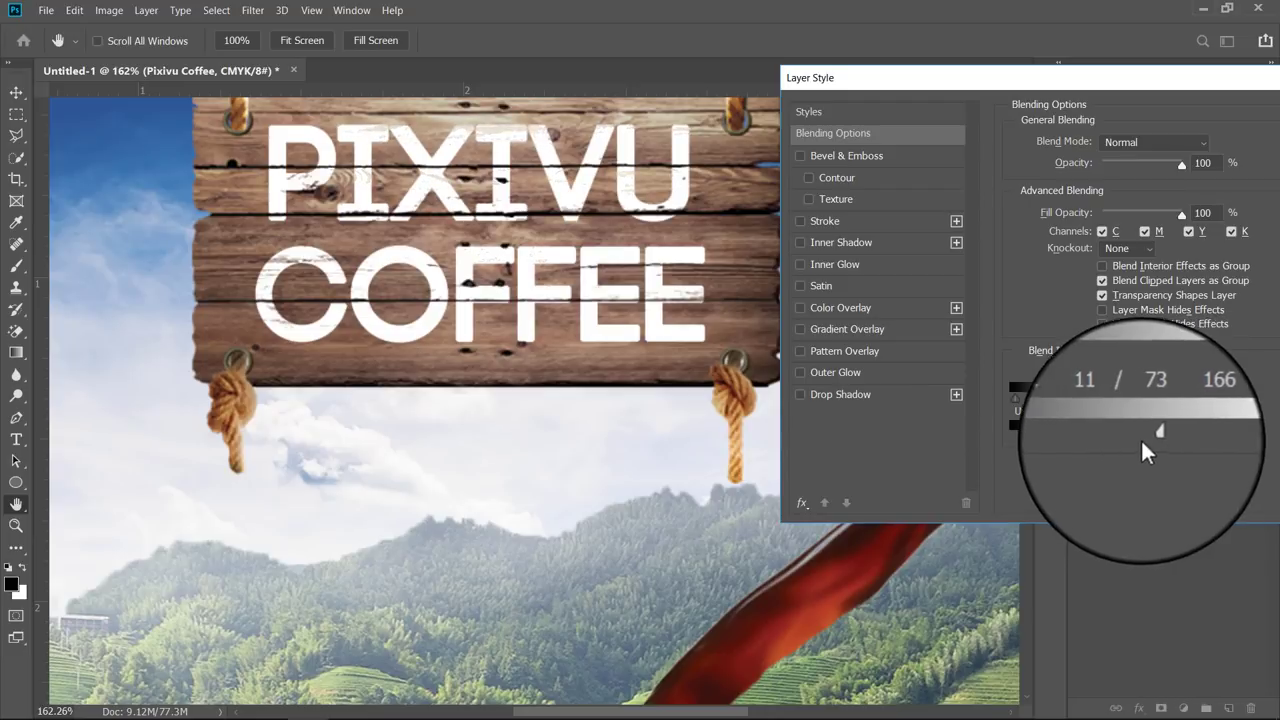
mouse_move(1152, 437)
mouse_down()
mouse_move(1172, 441)
mouse_move(1135, 440)
mouse_up()
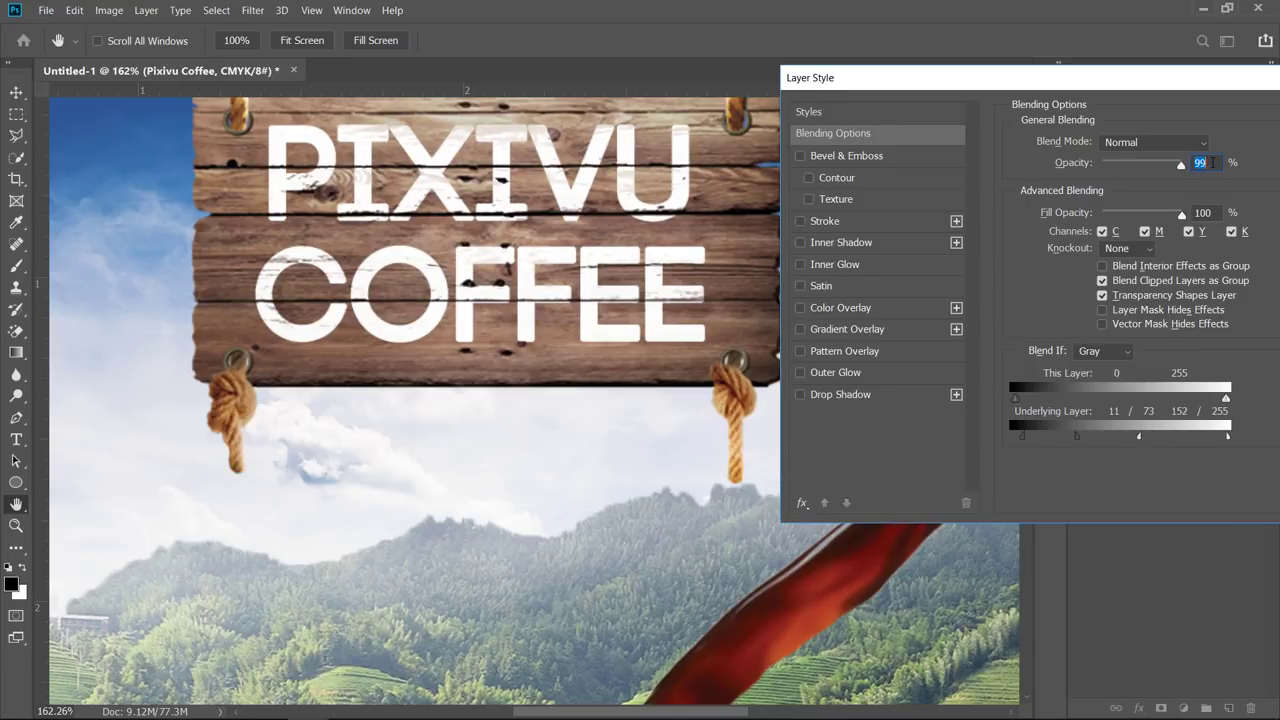
key(Down)
key(Down)
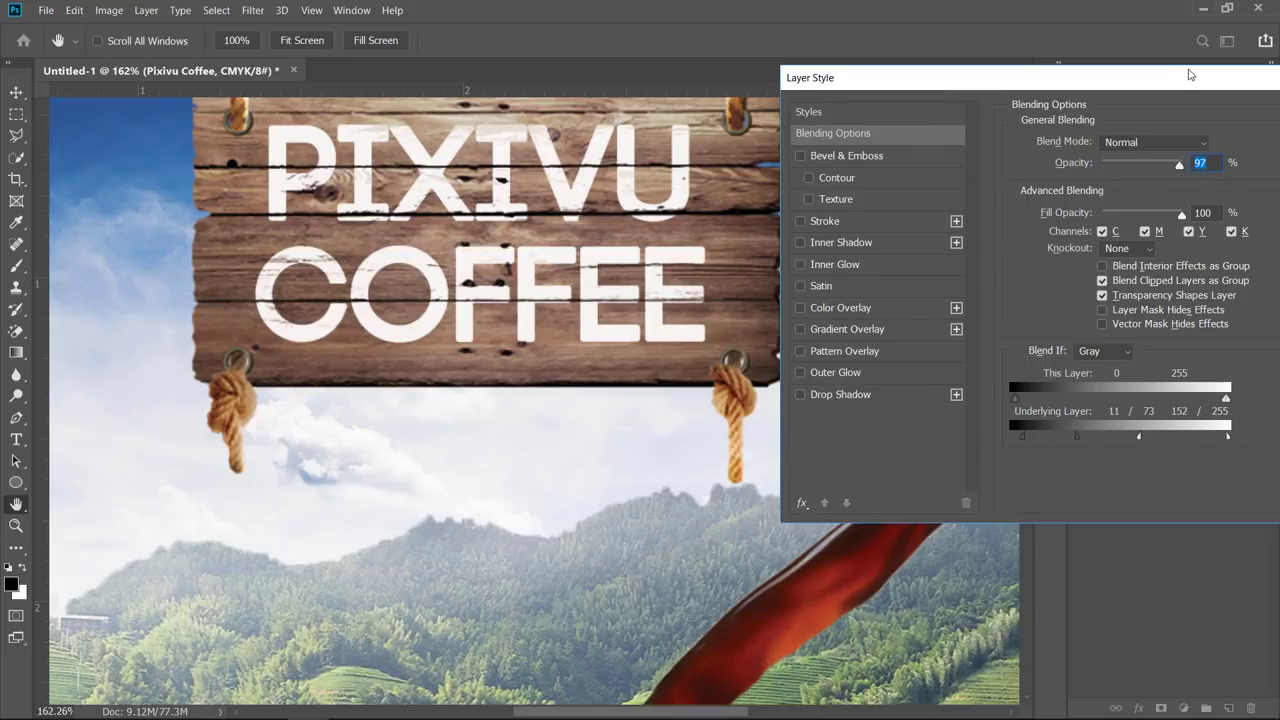
drag(1184, 76, 960, 84)
click(1177, 120)
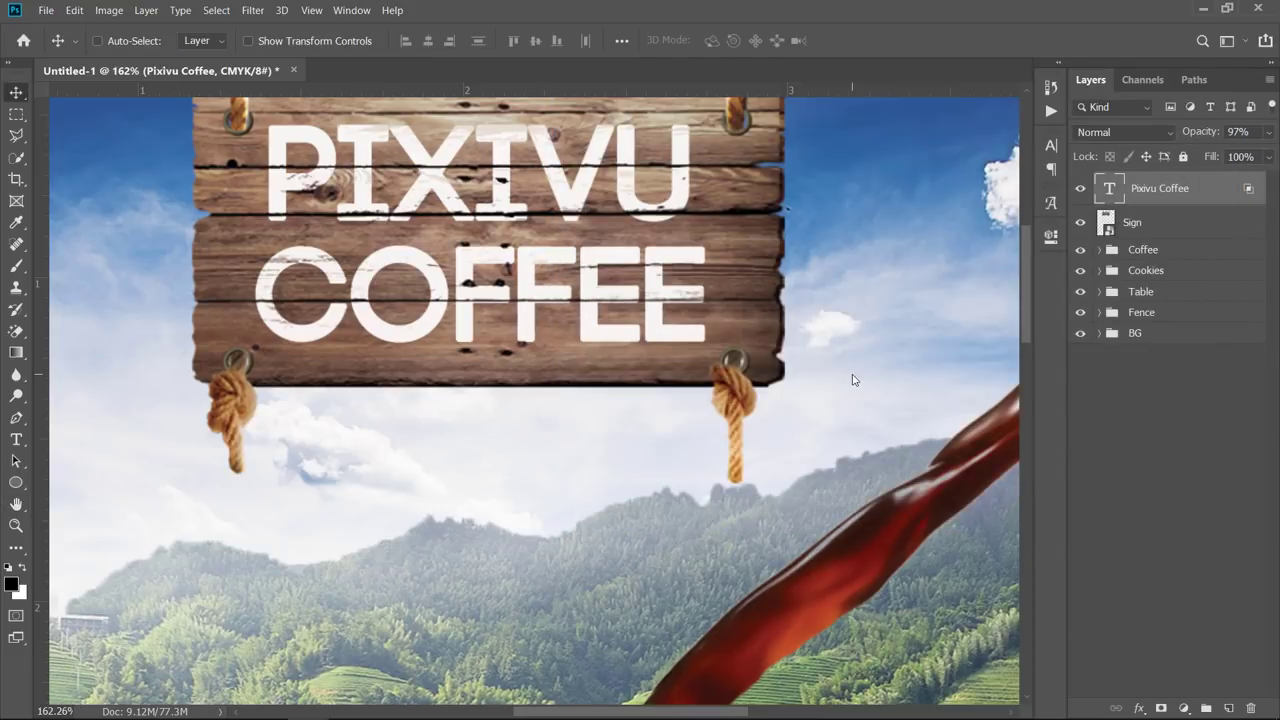
- Fit the poster on screen and group the Sign and Pixivu Coffee layers as 'Header'
key(ctrl+0)
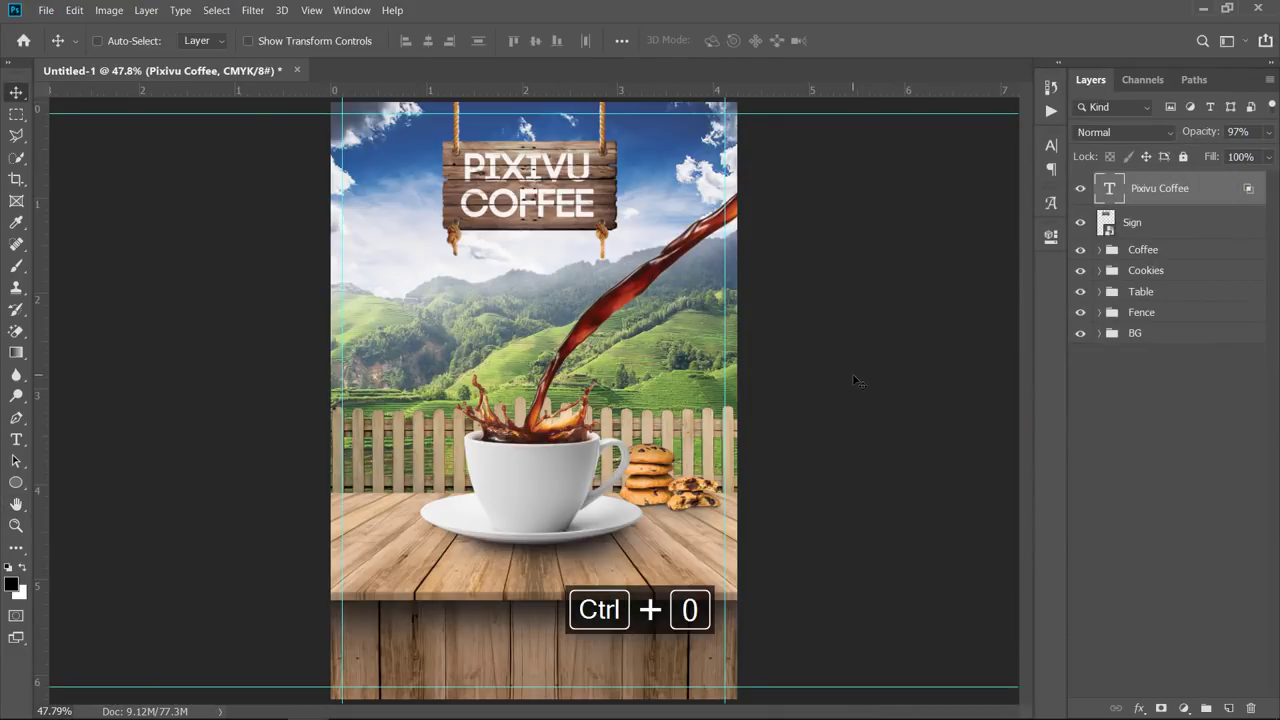
shift+click(1195, 221)
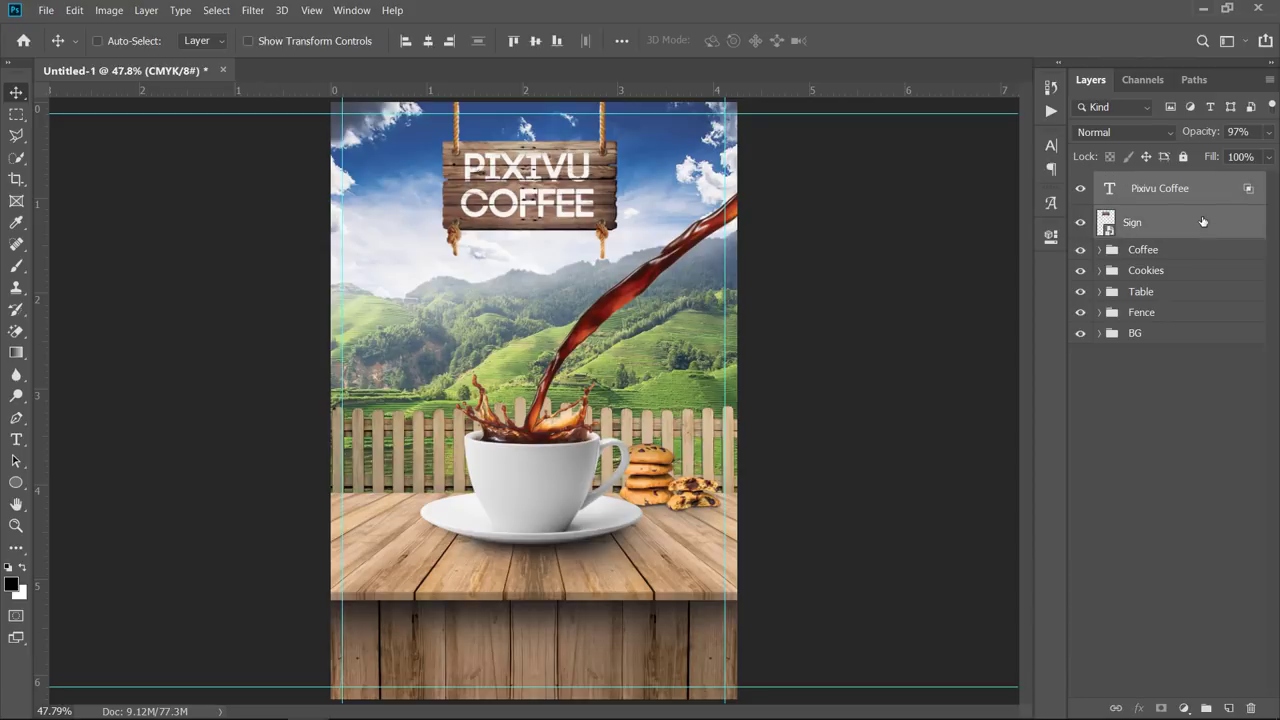
drag(1195, 221, 1207, 707)
double_click(1144, 183)
text(Header)
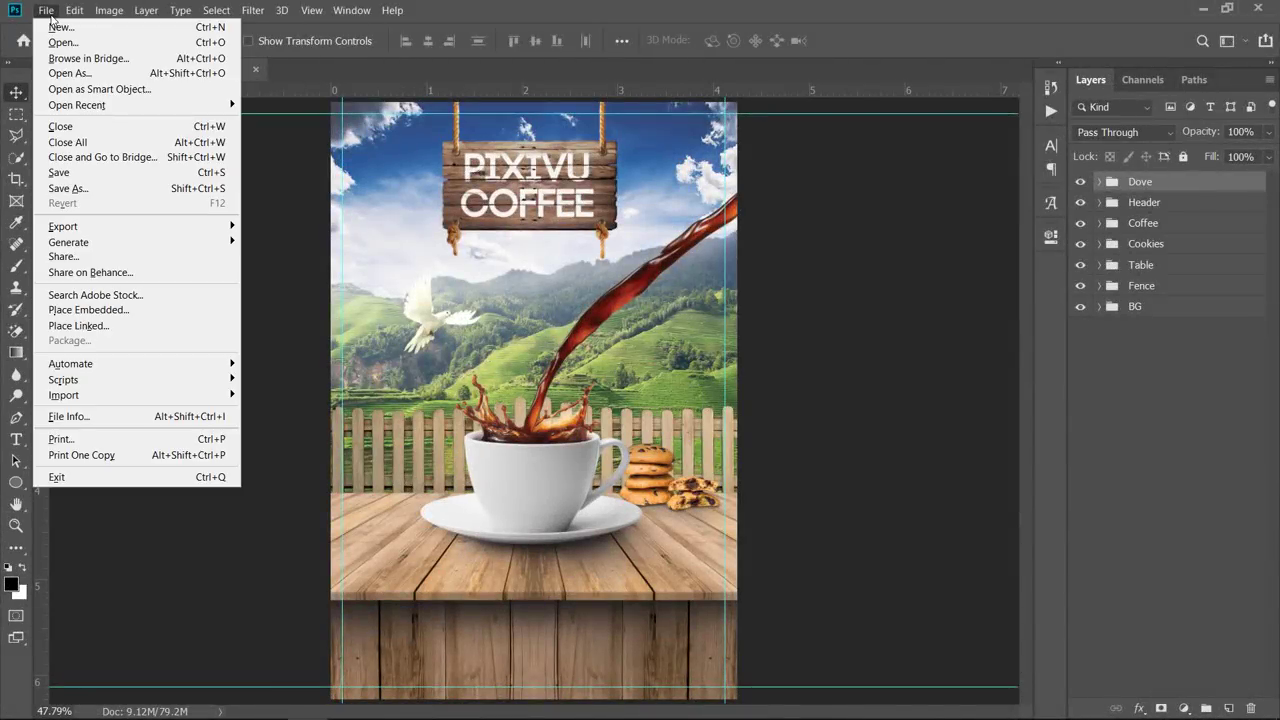
- Open Price Label.psd and select its Price Label group
click(60, 42)
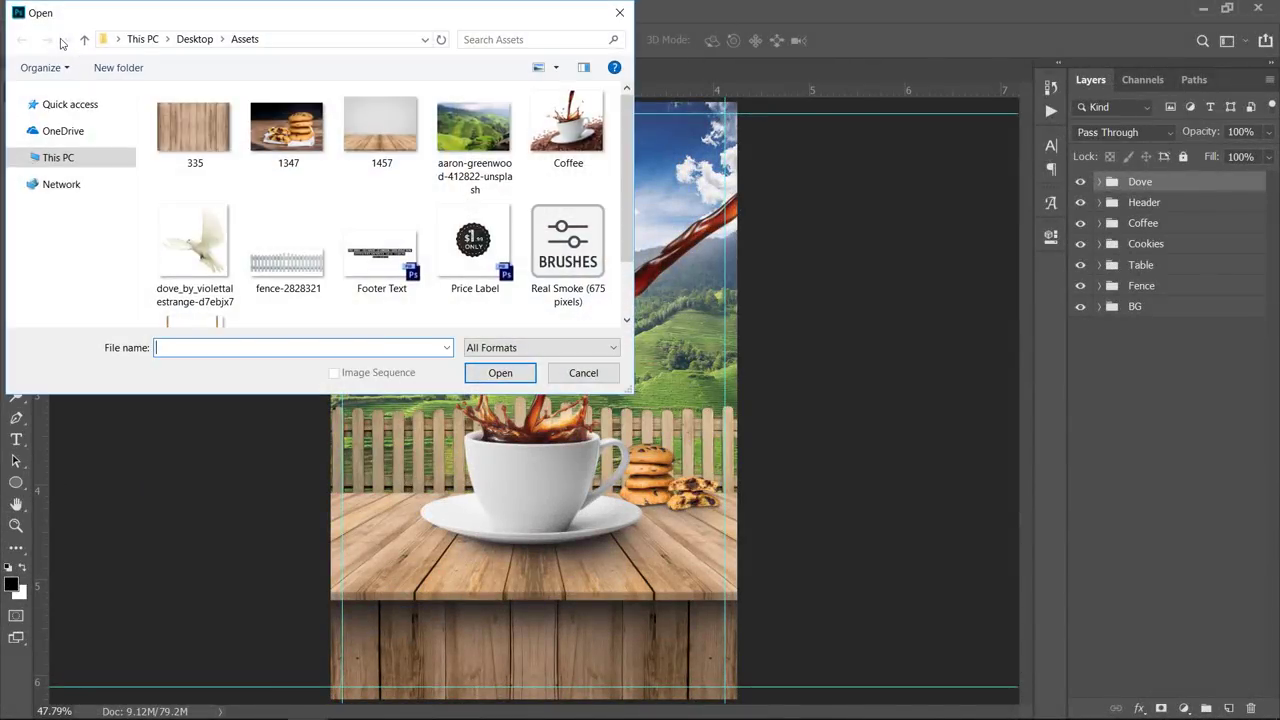
double_click(457, 236)
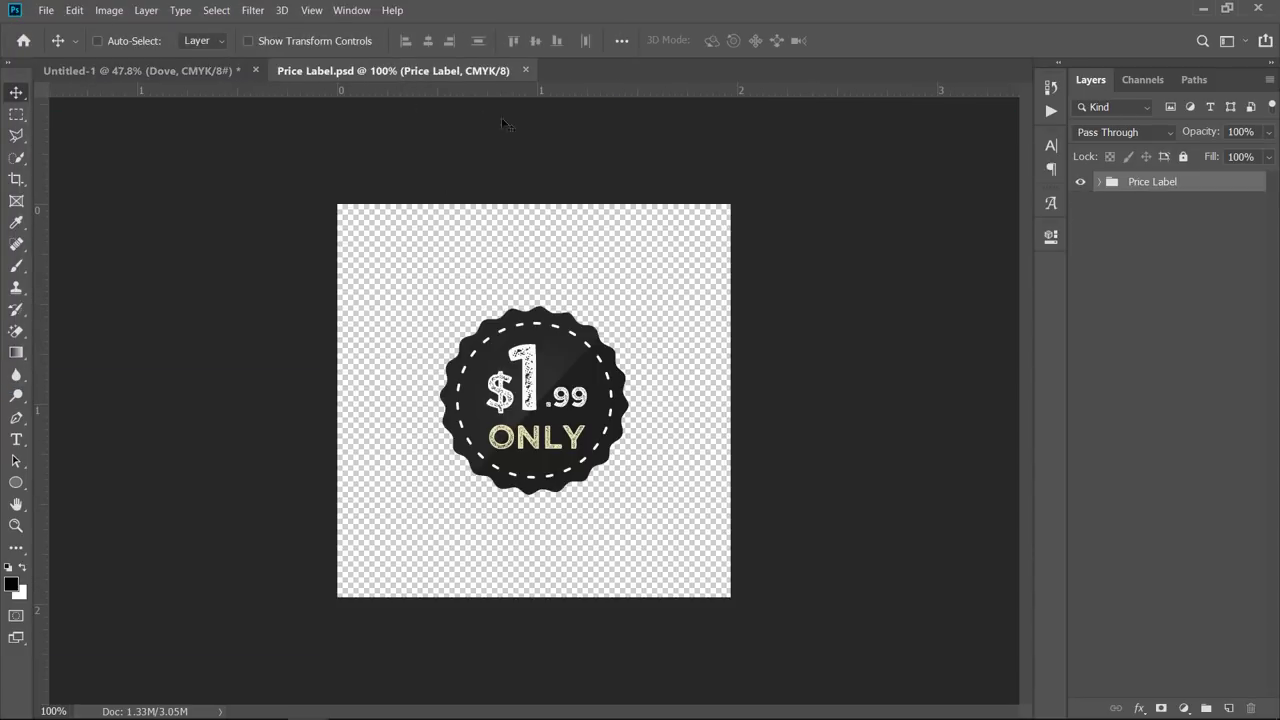
click(1098, 183)
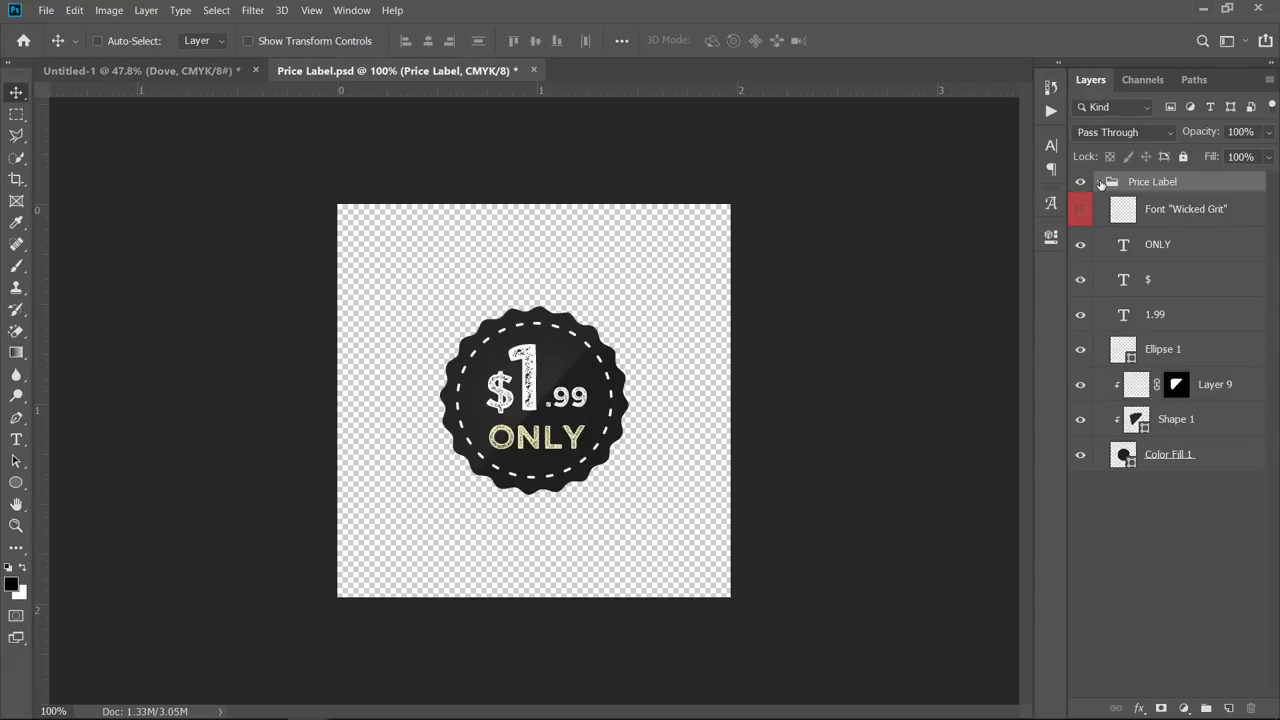
click(1190, 215)
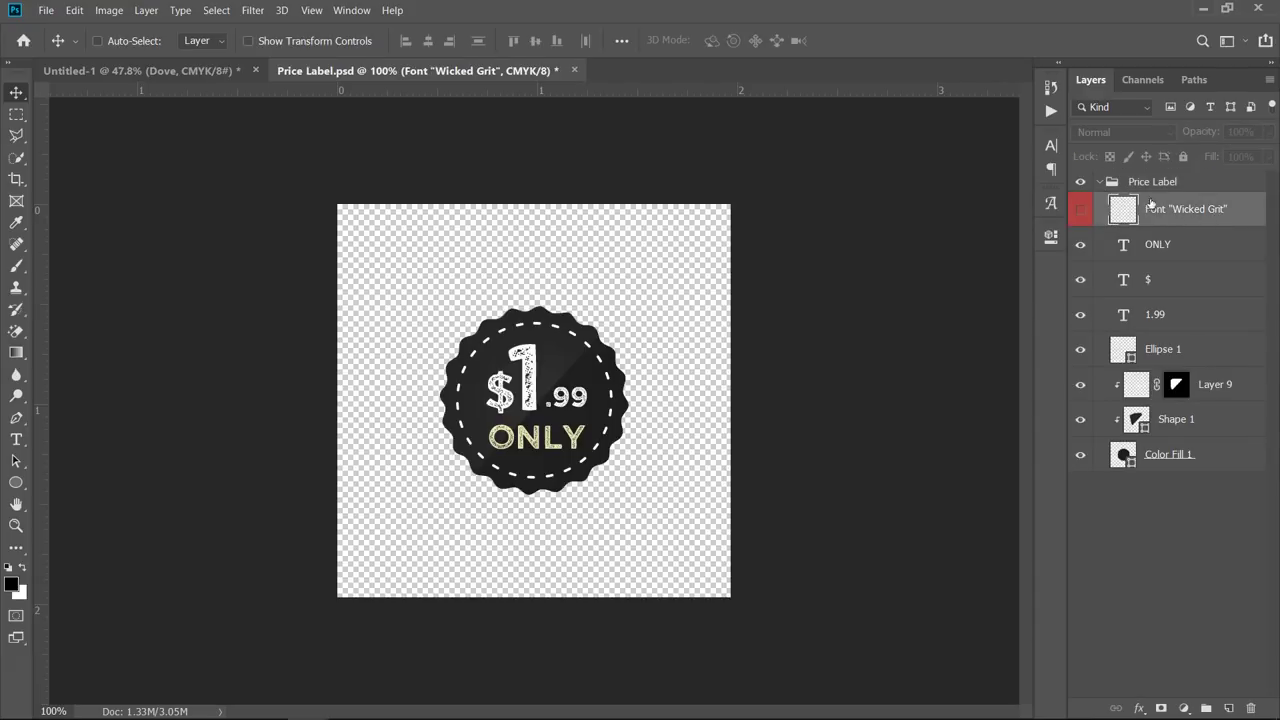
click(1099, 183)
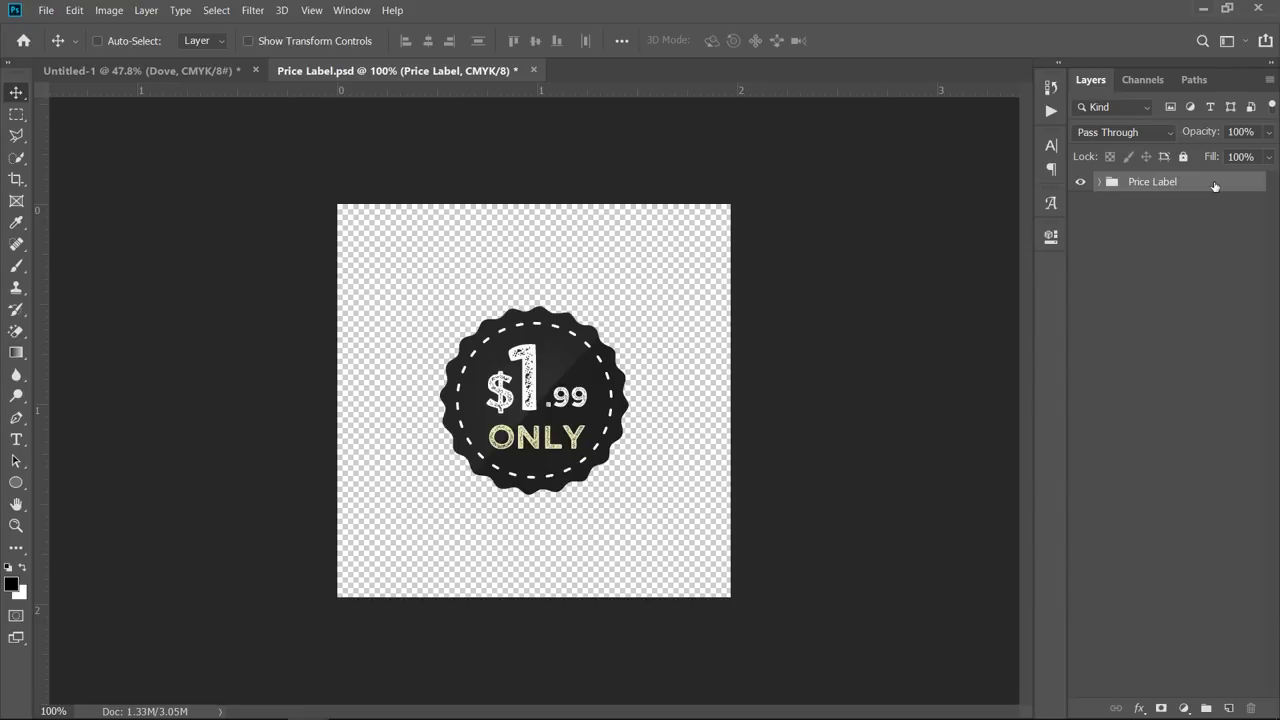
- Place the $1.99 ONLY badge left of the cup and close Price Label.psd without saving
mouse_move(1215, 186)
mouse_down()
mouse_move(1150, 205)
mouse_move(289, 100)
mouse_move(205, 78)
mouse_move(286, 471)
mouse_move(430, 475)
mouse_move(425, 488)
mouse_move(448, 502)
mouse_up()
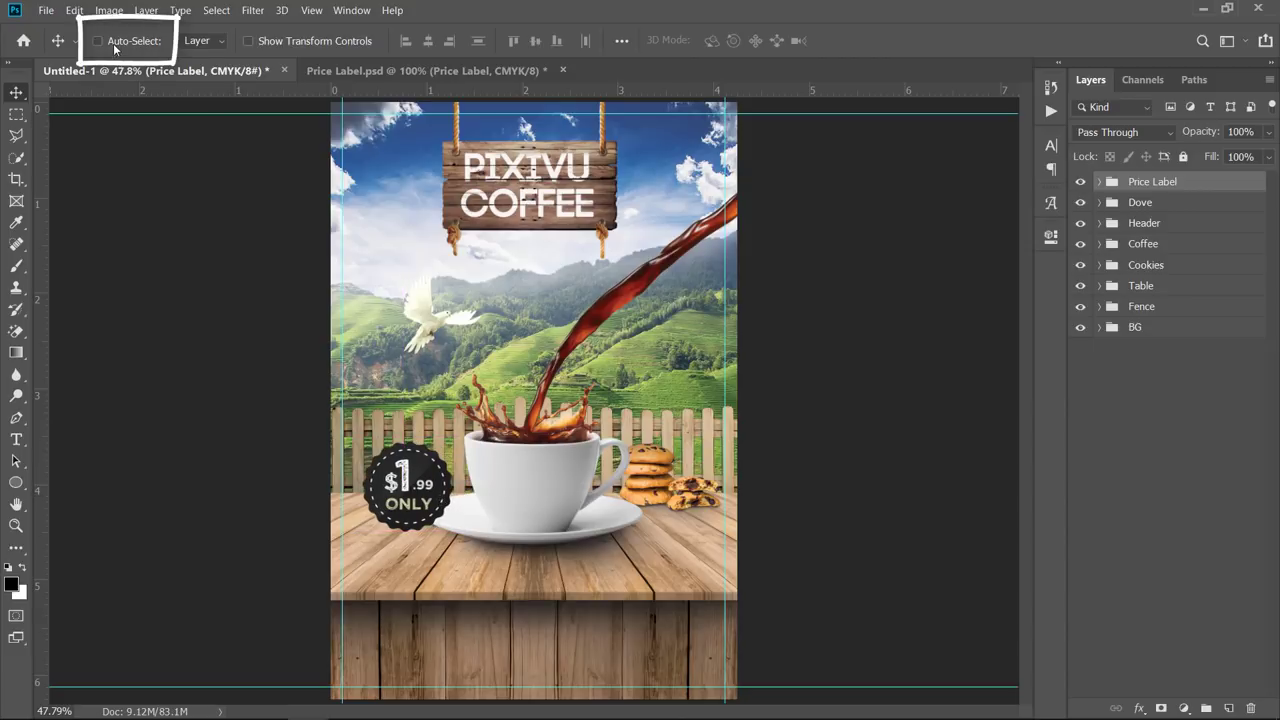
drag(434, 498, 434, 506)
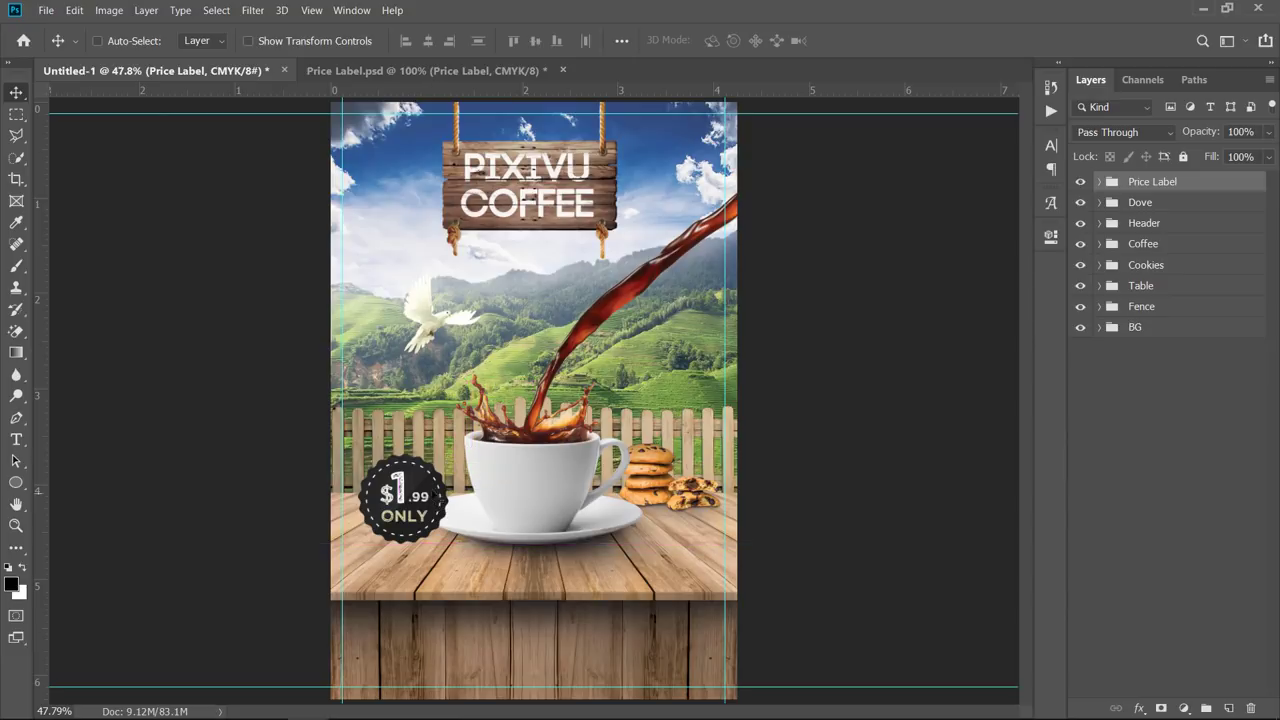
click(562, 70)
click(664, 287)
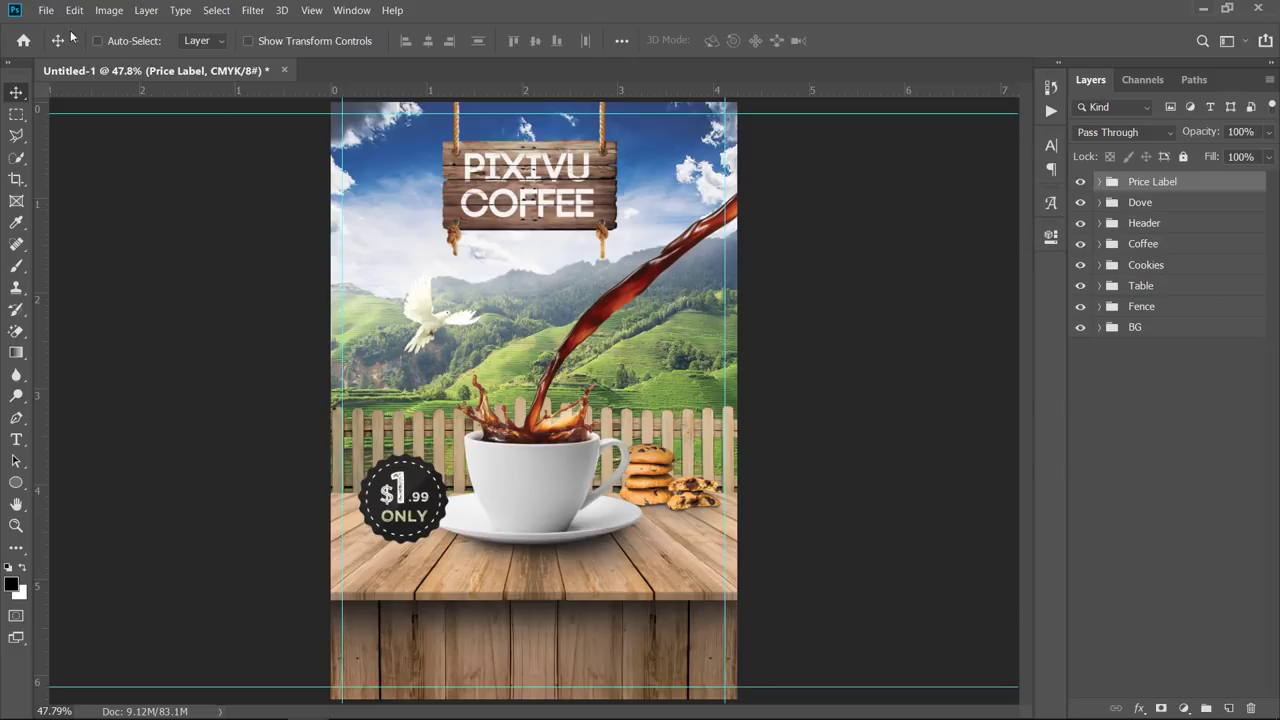
- Open Footer Text.psd and select its Footer group
click(46, 12)
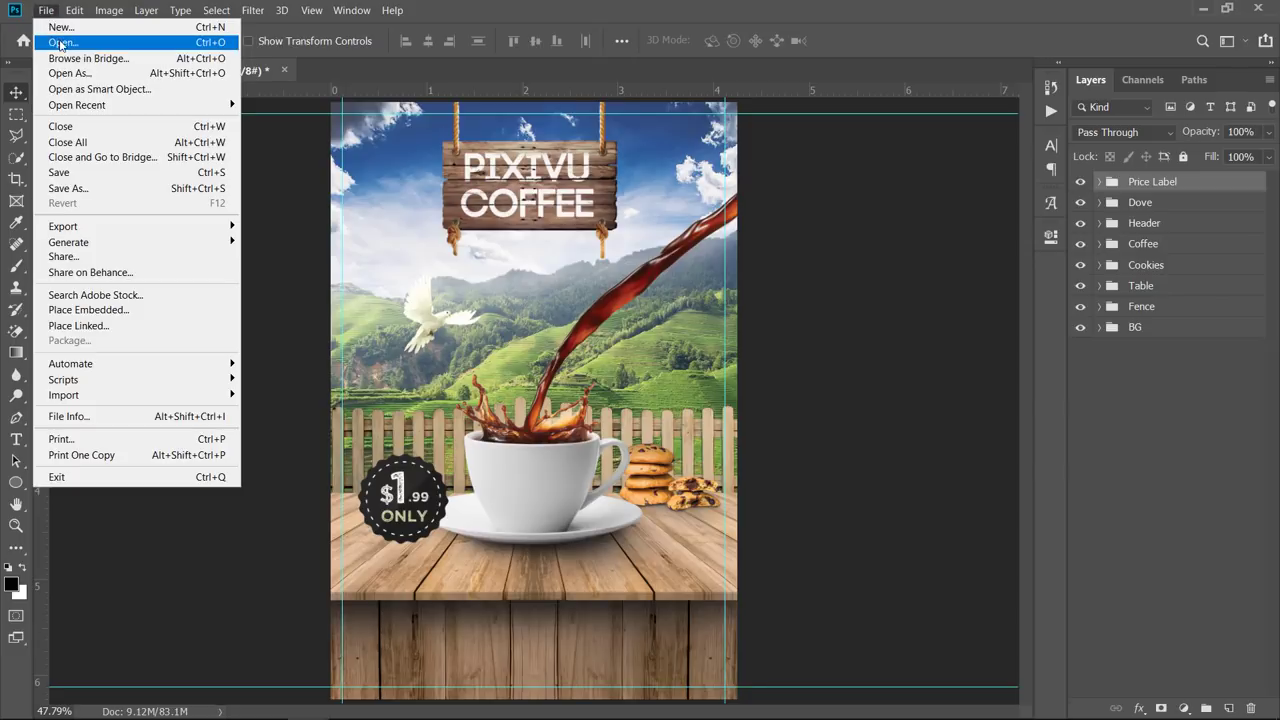
click(60, 43)
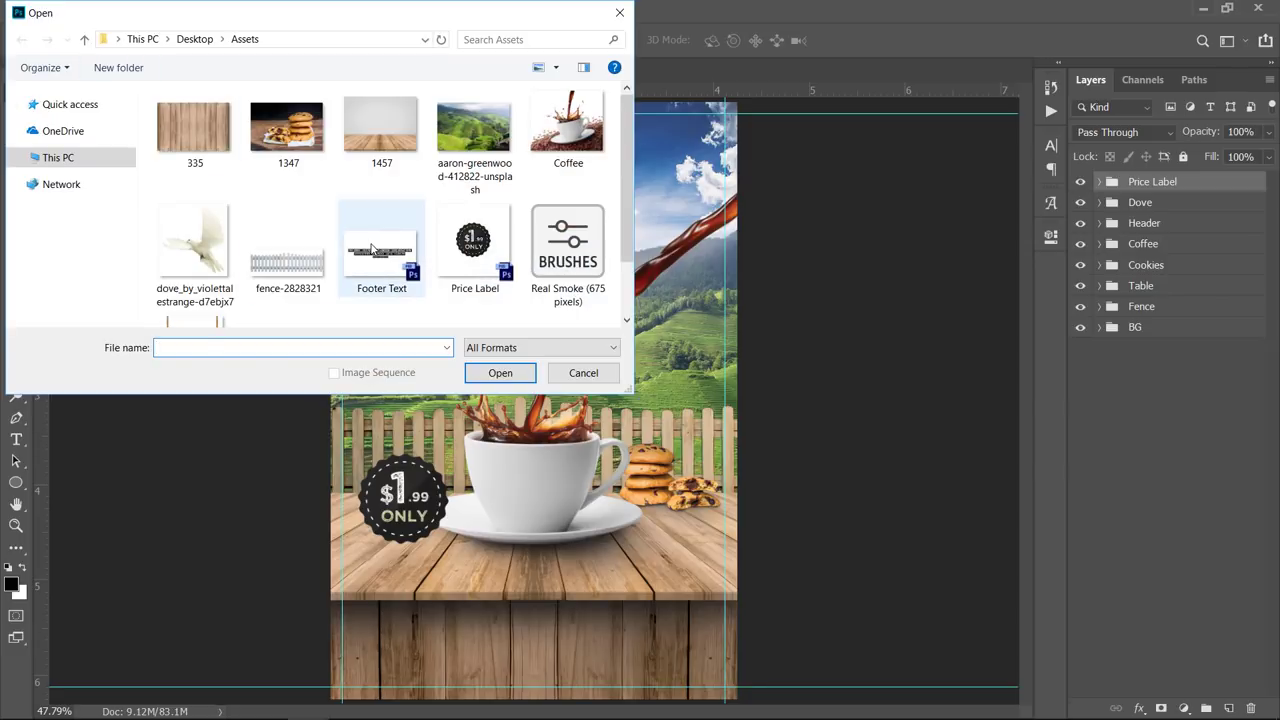
double_click(380, 245)
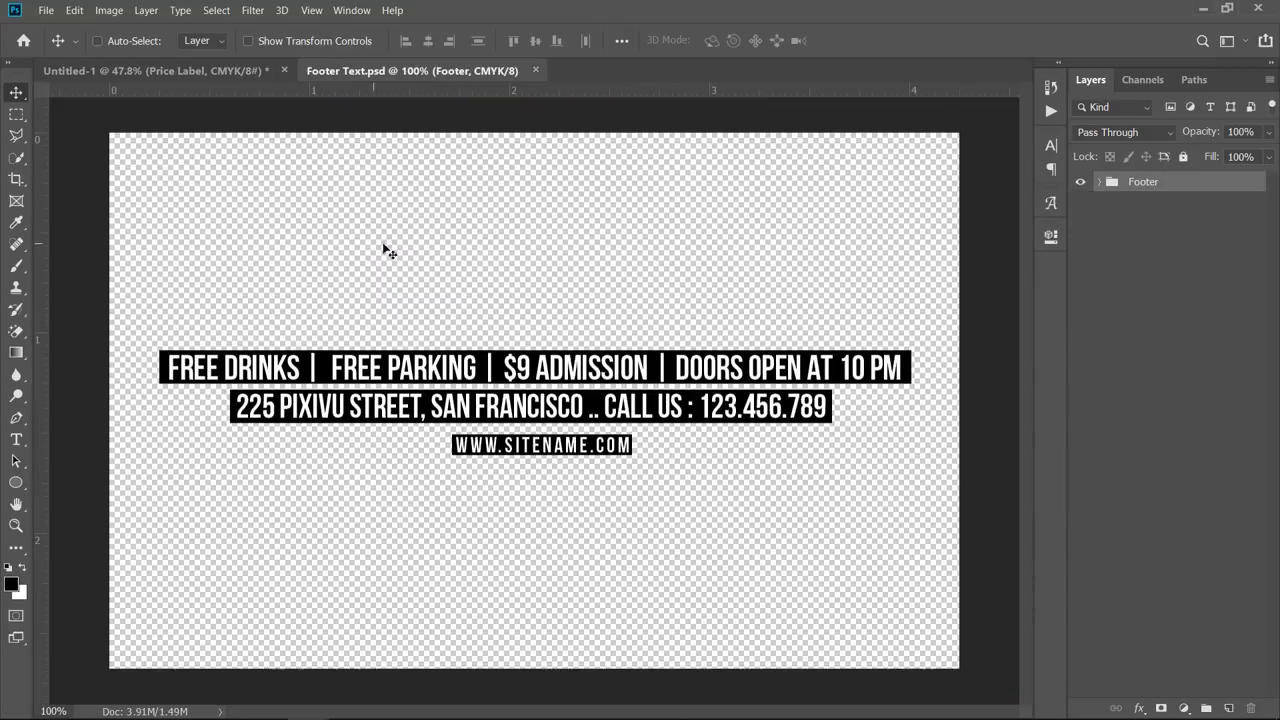
click(1100, 182)
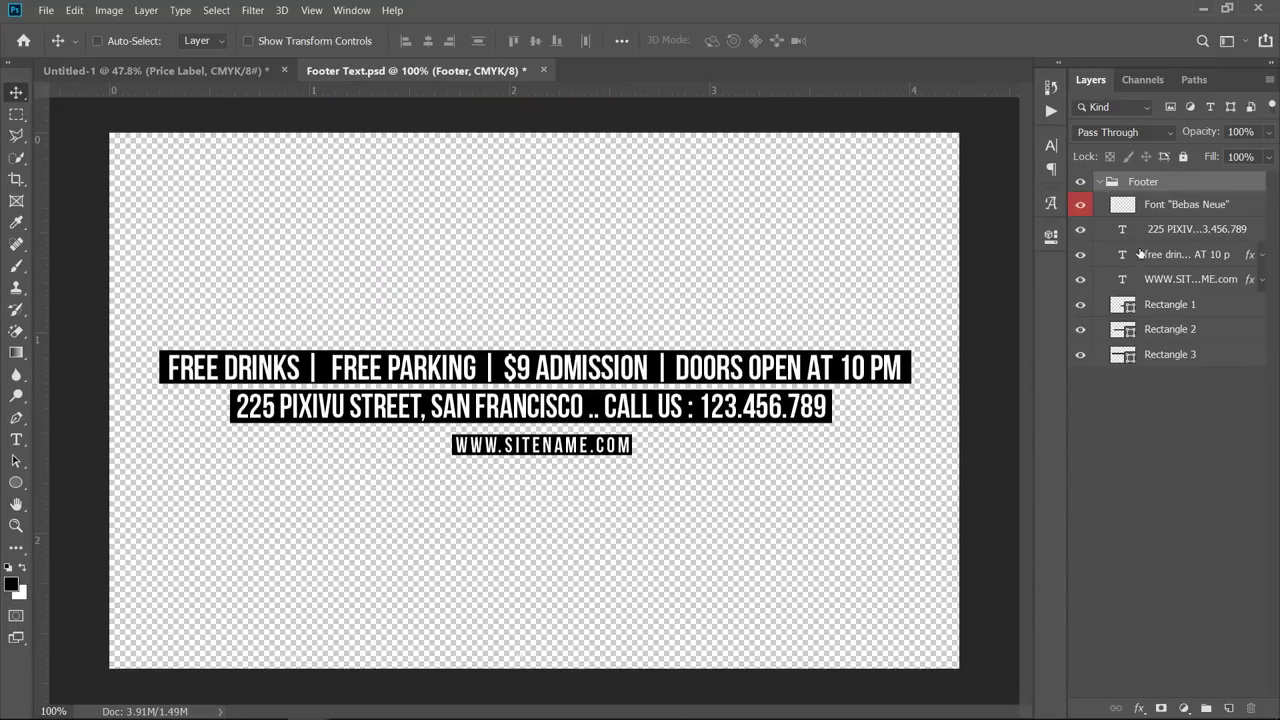
click(1195, 208)
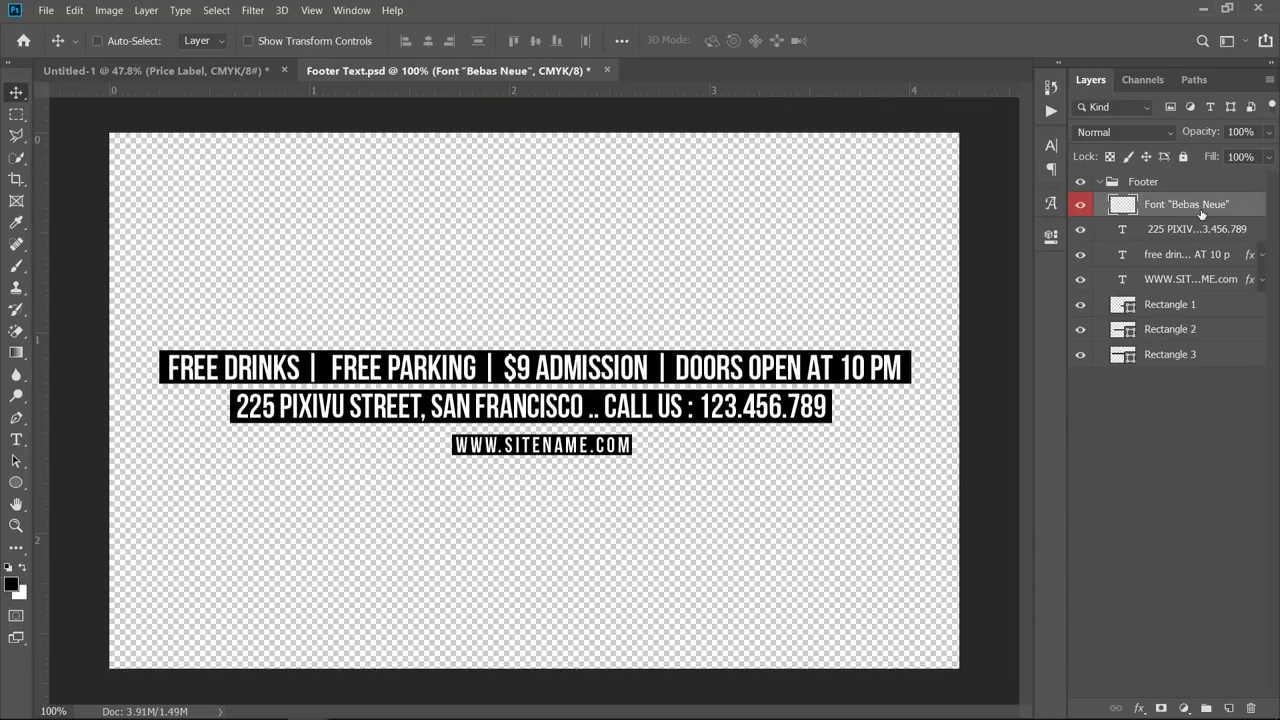
click(1100, 182)
click(1143, 182)
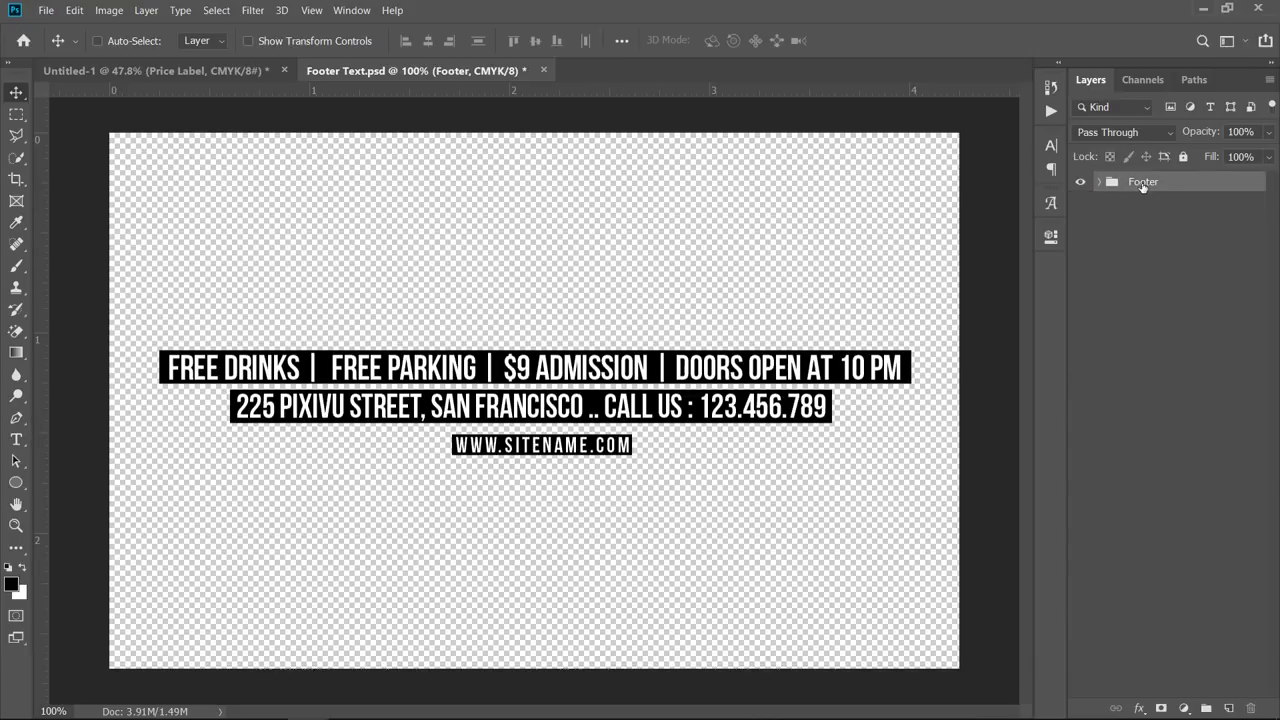
- Drag the Footer group into the flyer and centre it at the bottom using a vertical guide
drag(1143, 182, 515, 655)
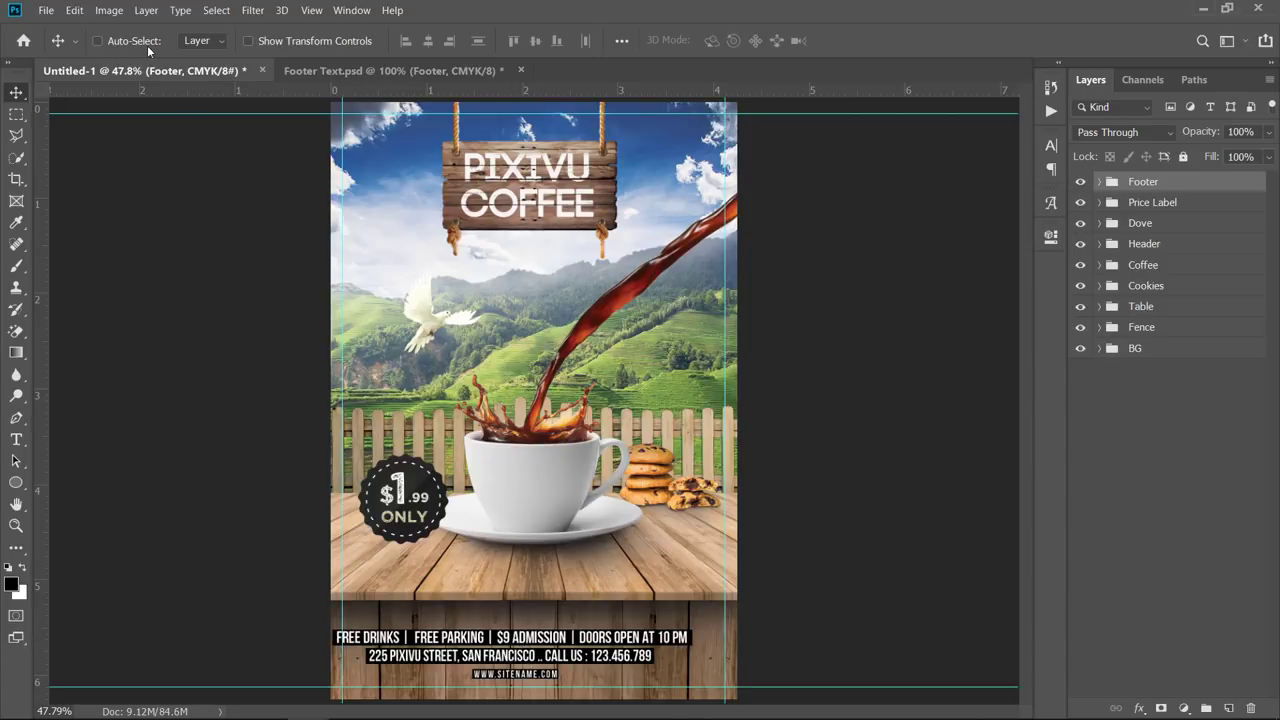
drag(535, 648, 557, 654)
drag(42, 469, 539, 471)
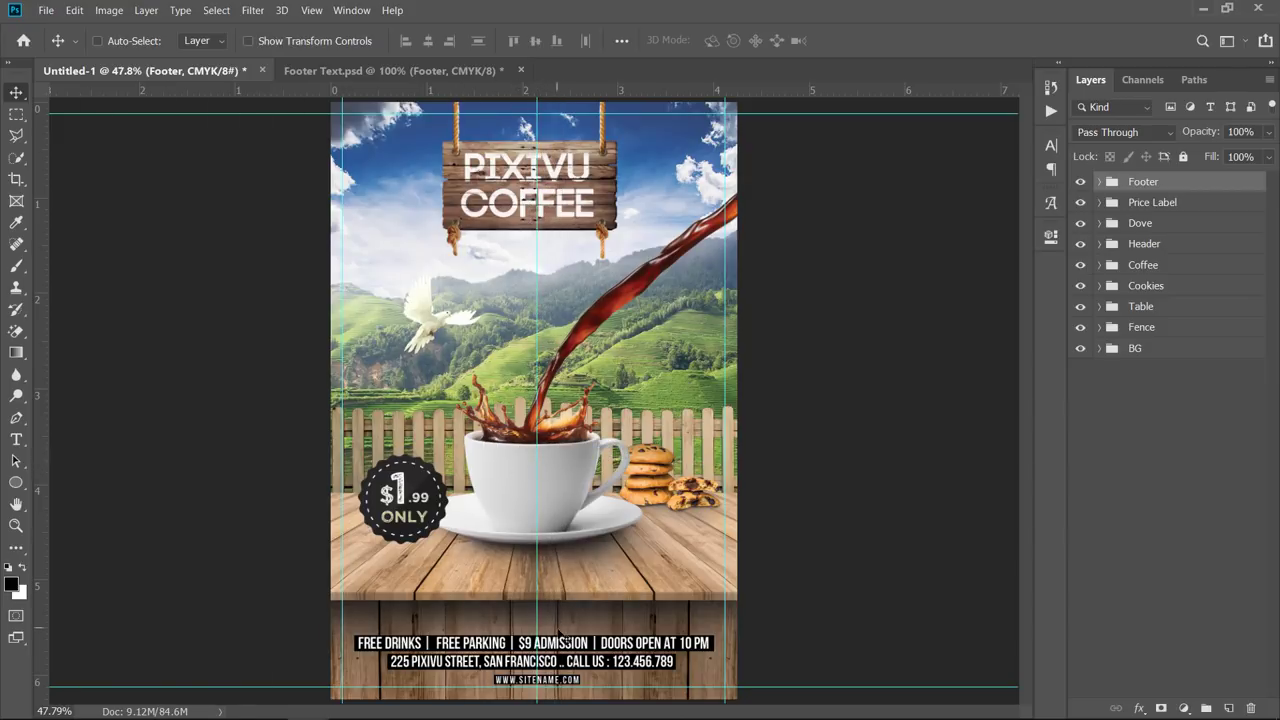
drag(562, 642, 562, 644)
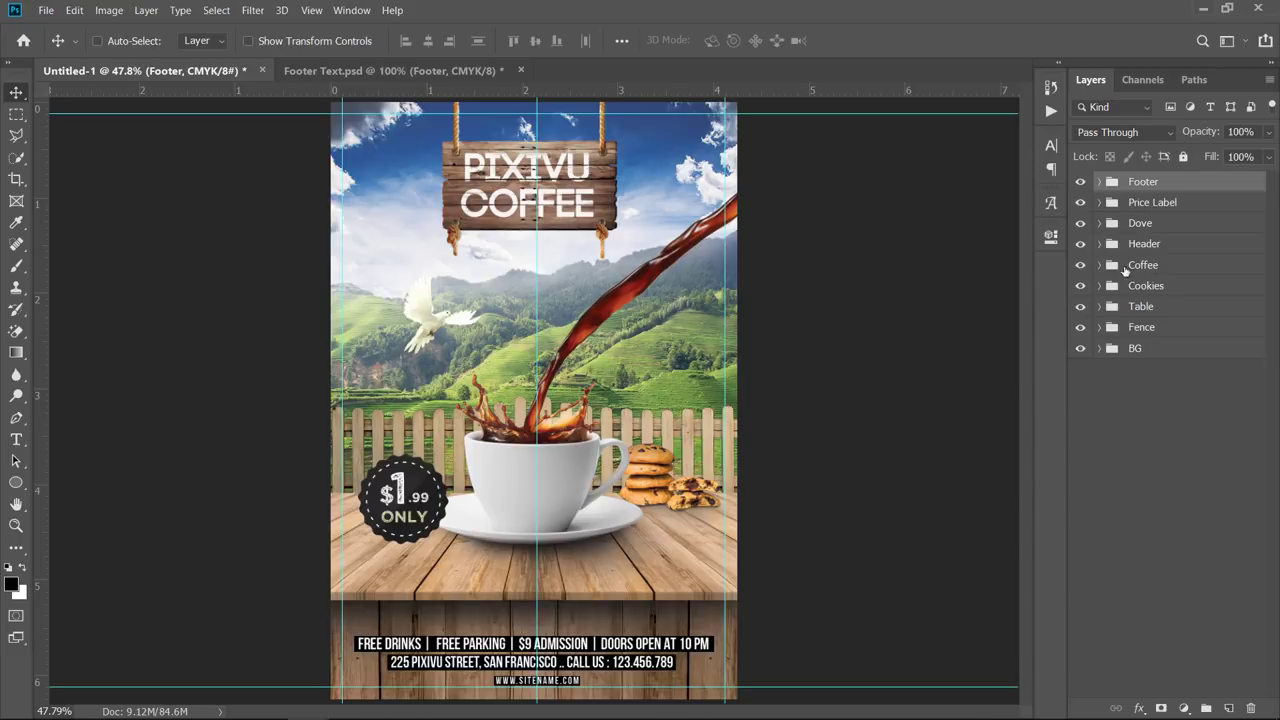
- Select the Header group and nudge it slightly right with a free transform
click(1101, 265)
click(1191, 300)
shift+click(1191, 360)
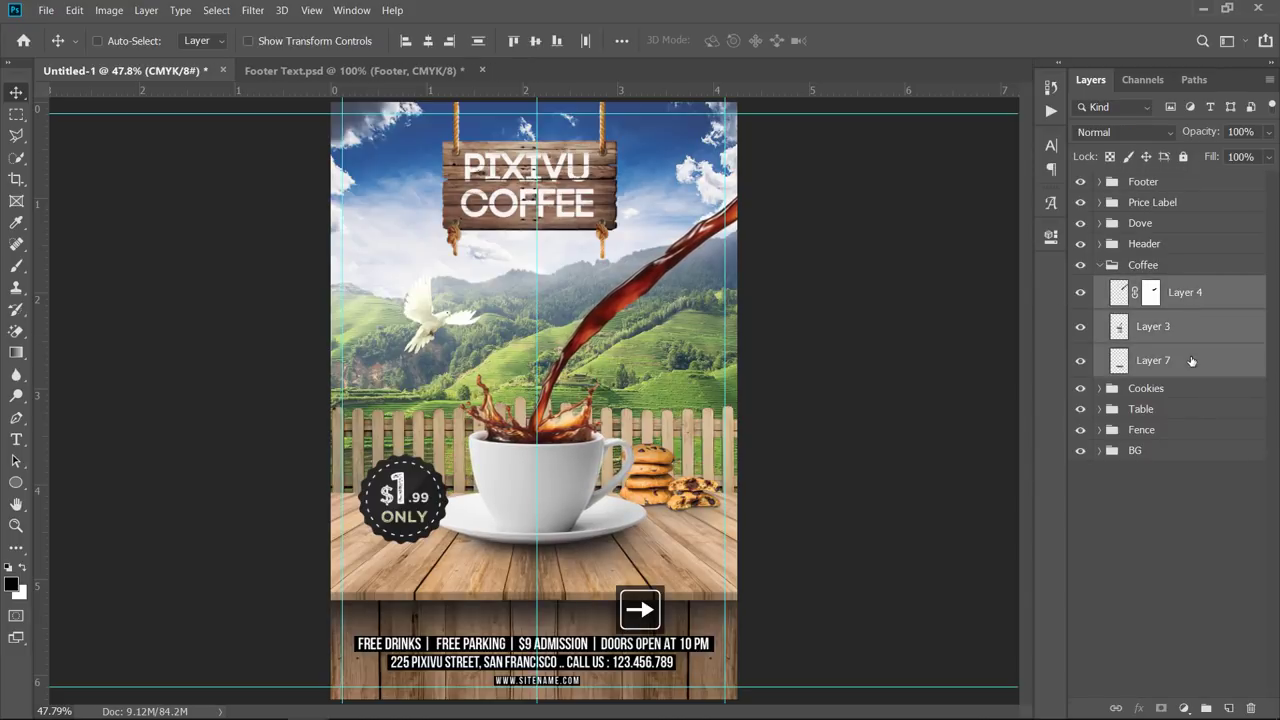
click(1101, 265)
click(1144, 244)
key(ctrl+t)
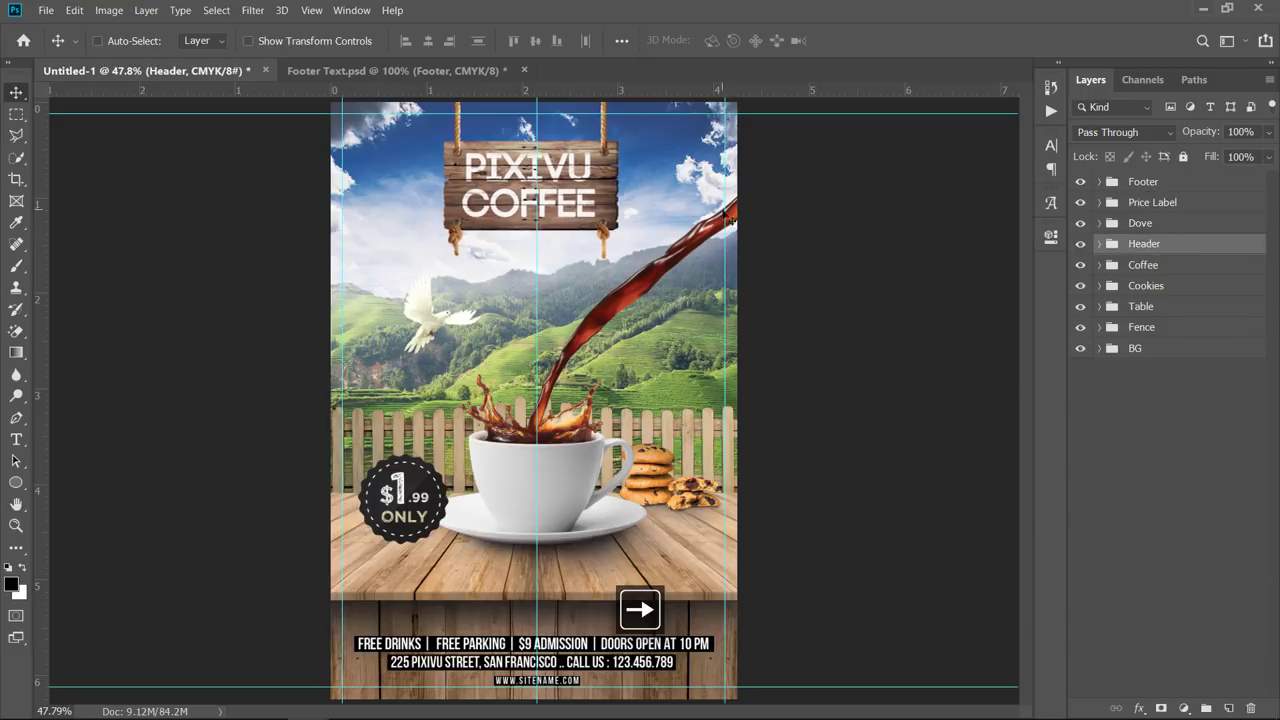
key(Right)
key(Right)
key(Right)
key(Right)
key(Right)
key(Right)
key(Right)
key(Right)
key(Right)
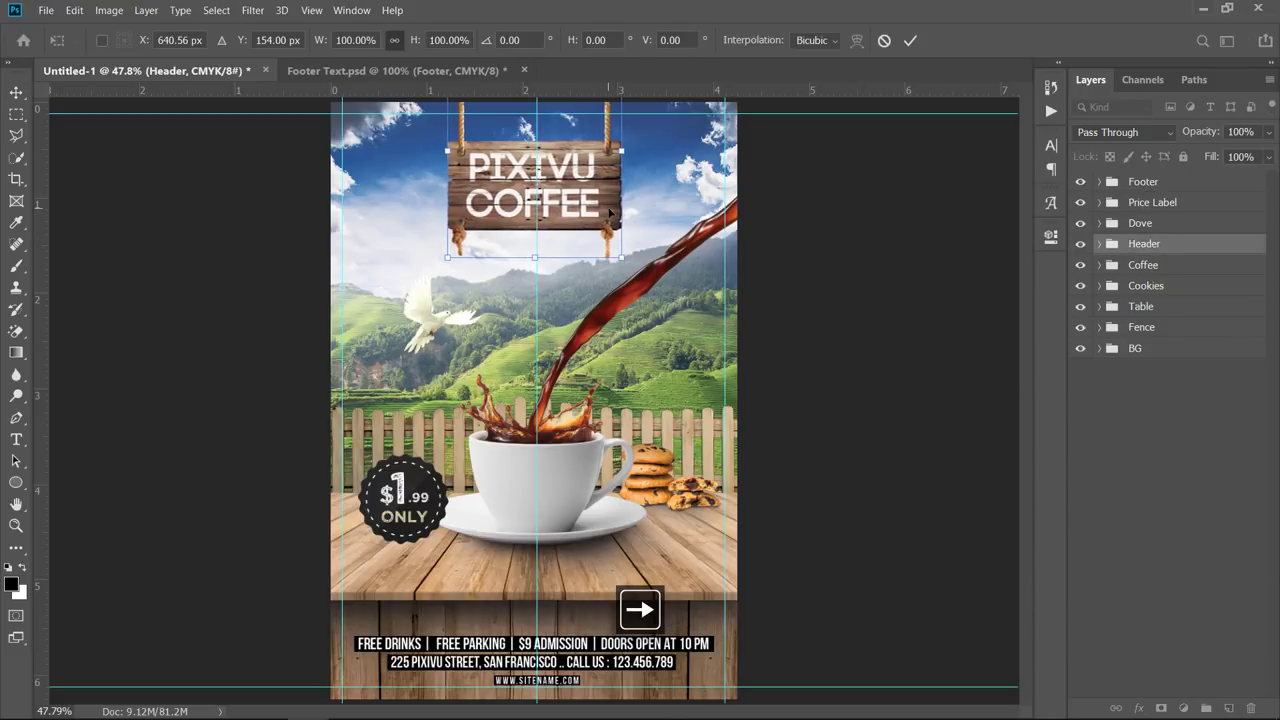
key(Return)
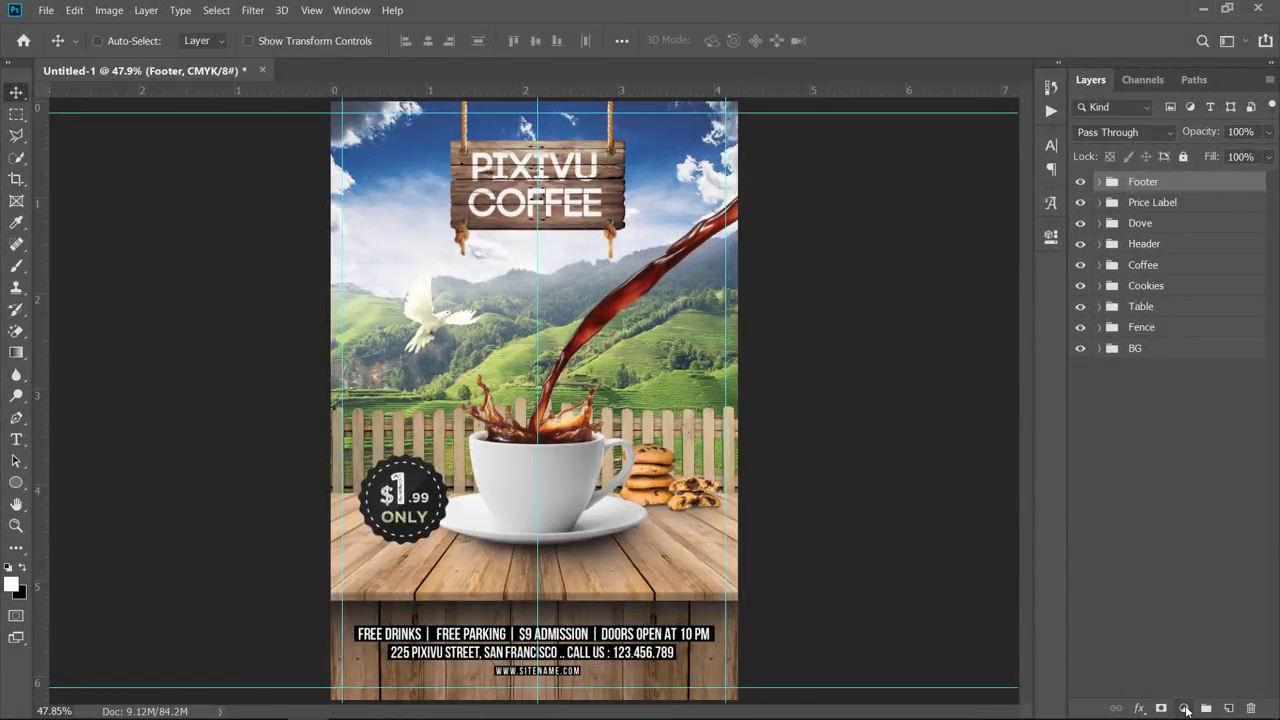
- Add a Selective Color layer and adjust Neutrals to Cyan +5, Magenta -7
click(1184, 707)
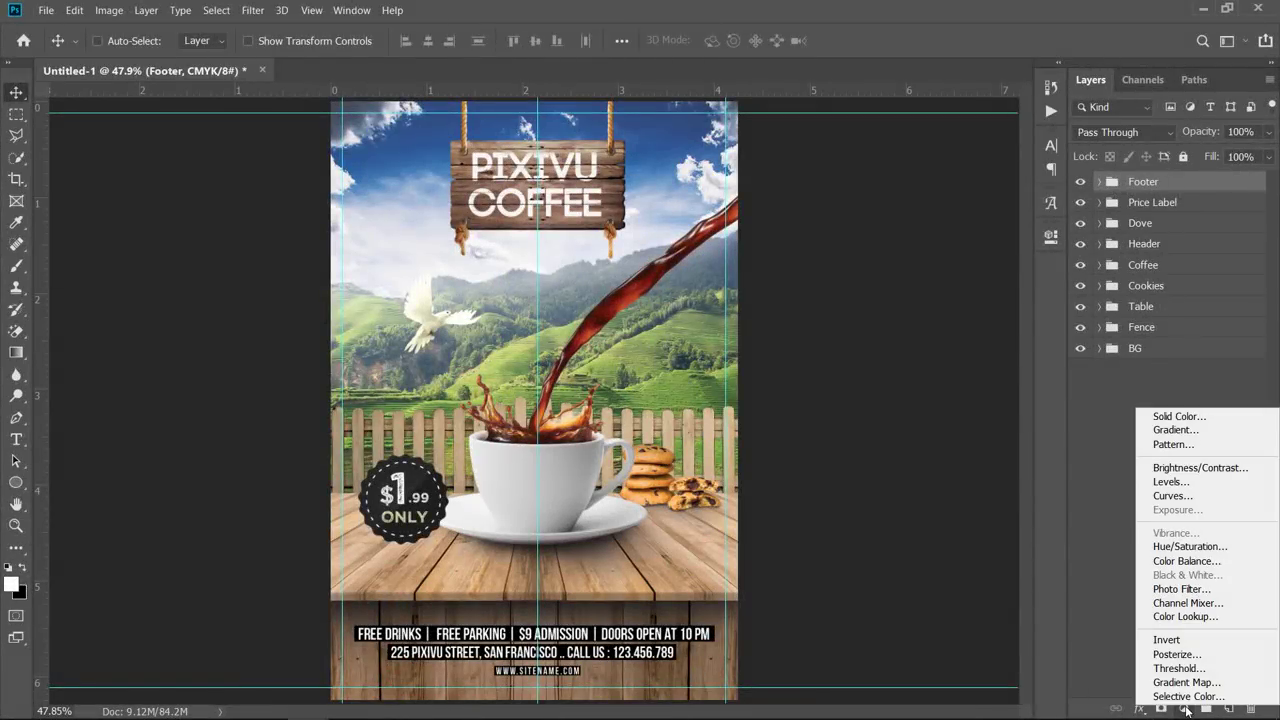
click(1188, 696)
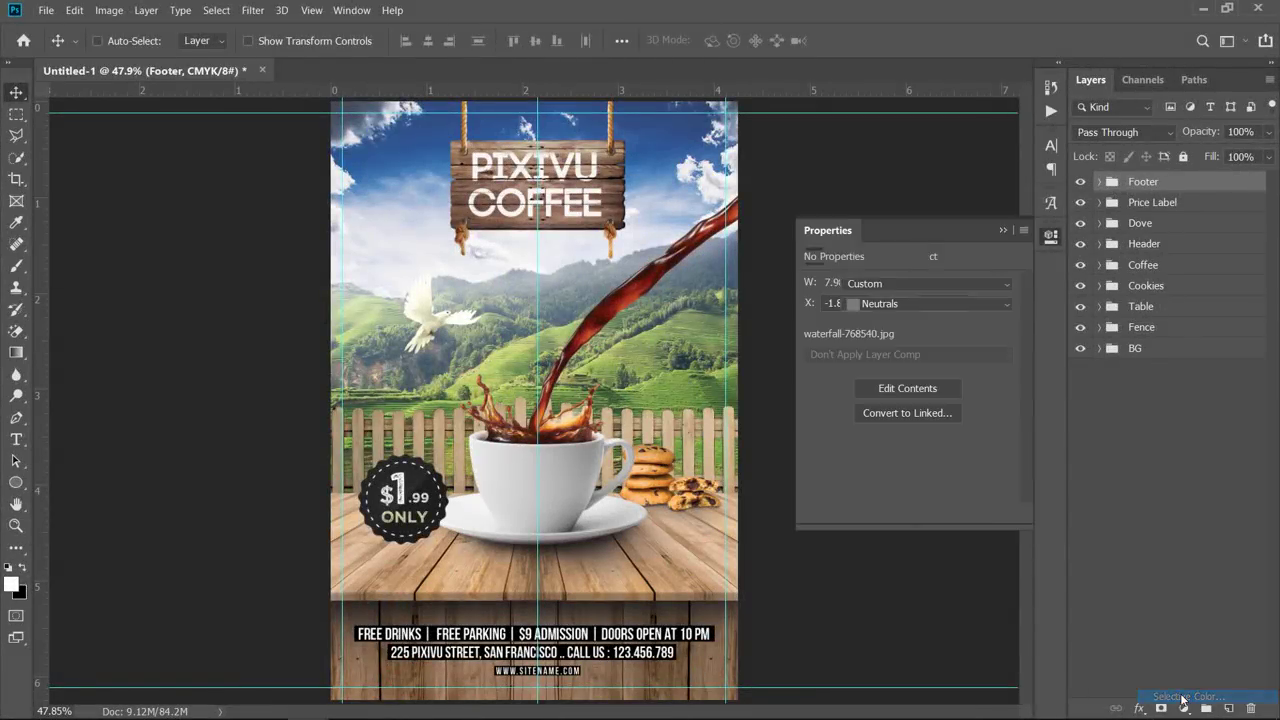
click(884, 306)
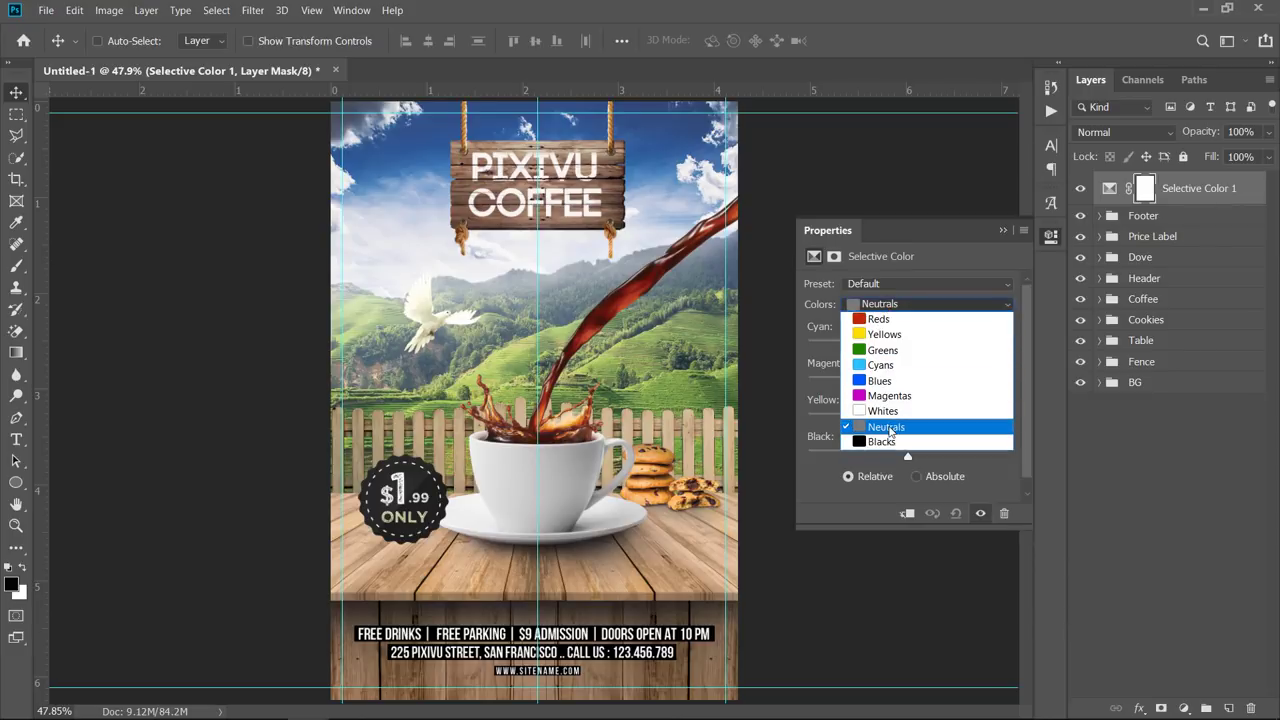
click(890, 430)
drag(909, 349, 925, 459)
- Cool the Whites with Cyan -10 and Yellow -27
click(880, 302)
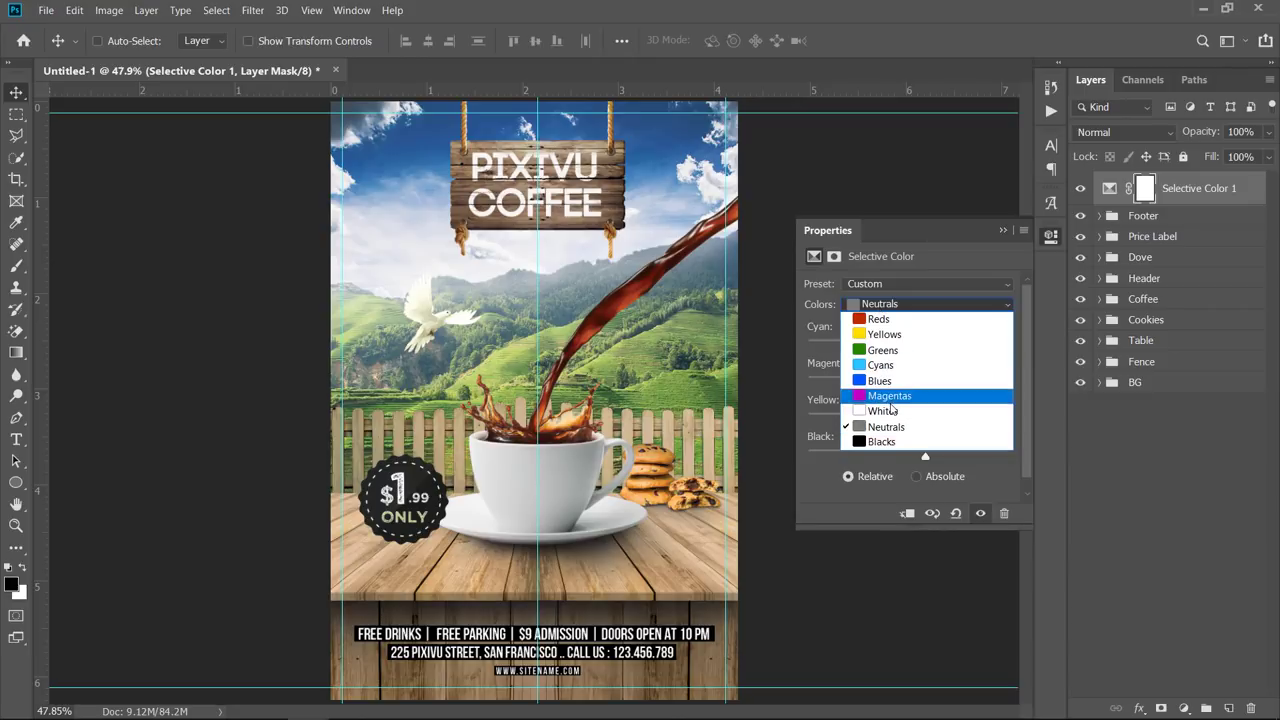
click(890, 408)
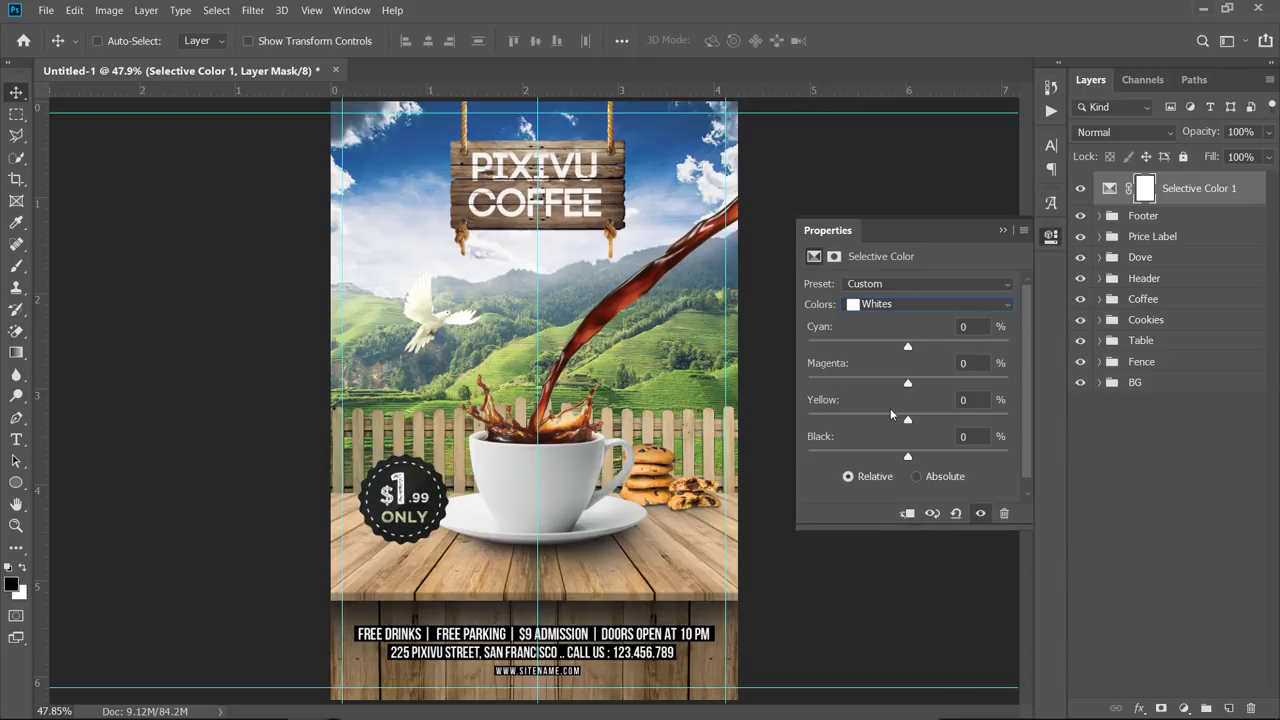
drag(907, 347, 898, 349)
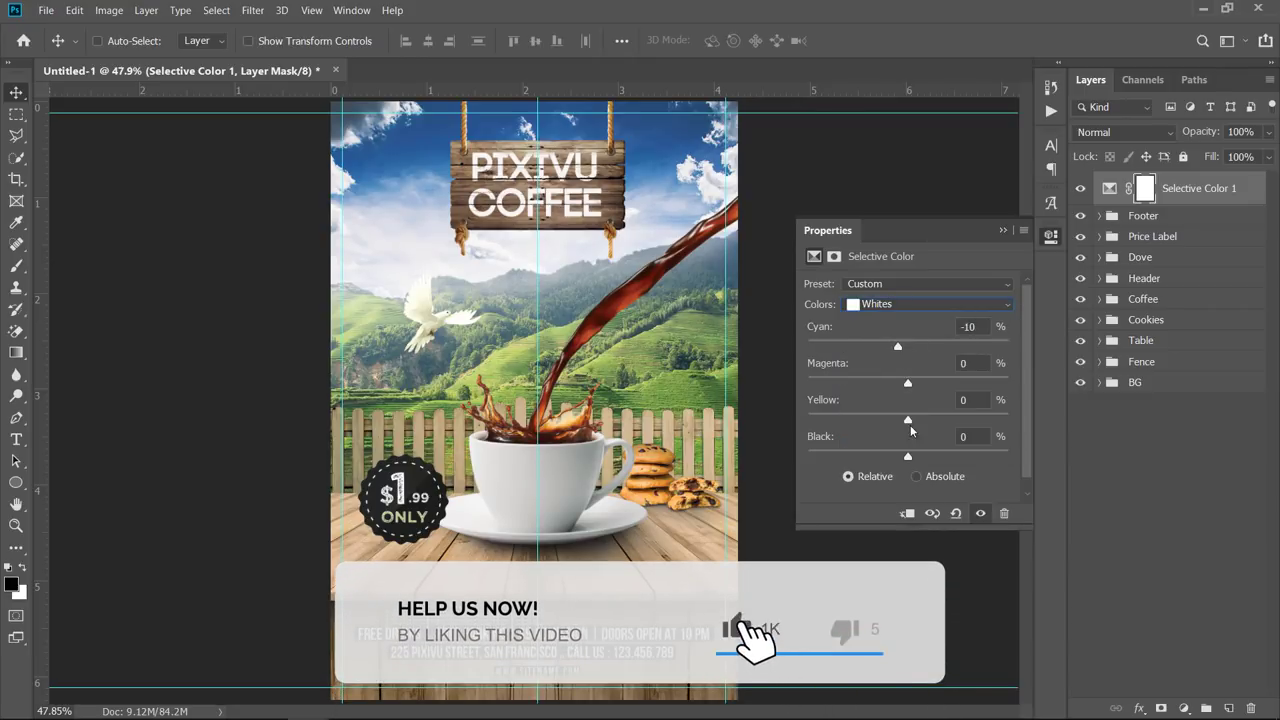
drag(907, 421, 881, 422)
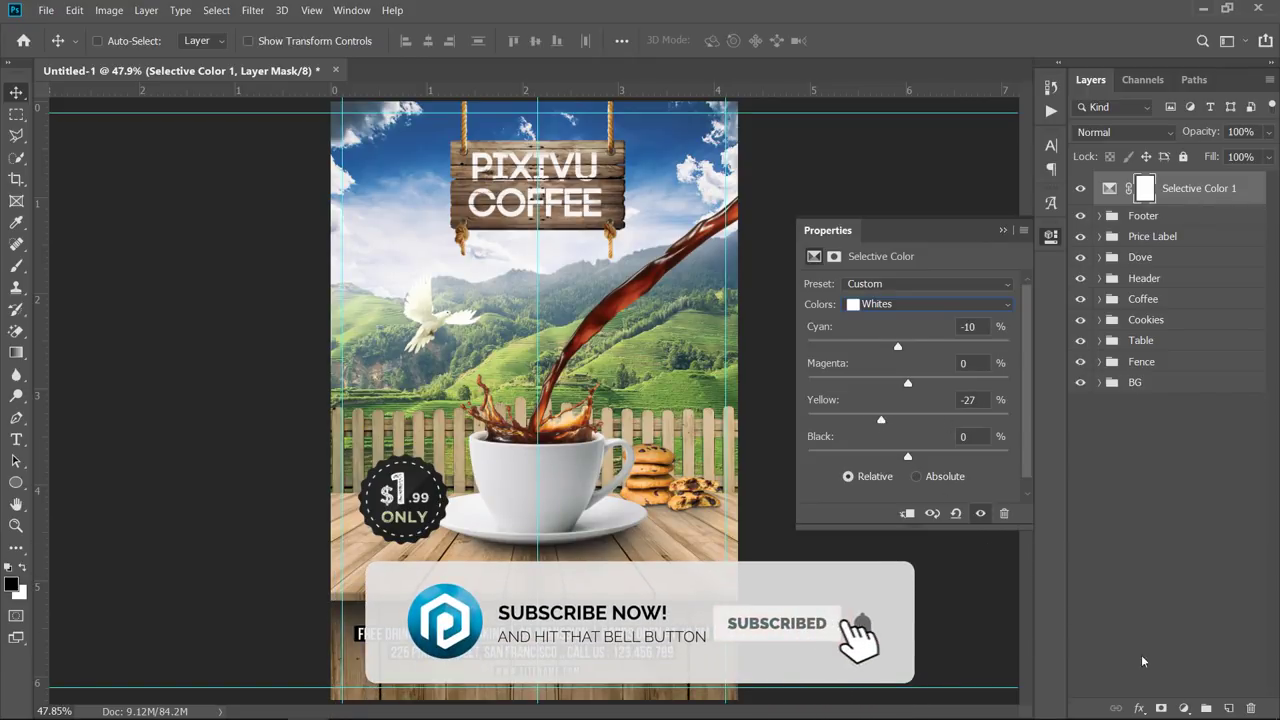
click(1184, 708)
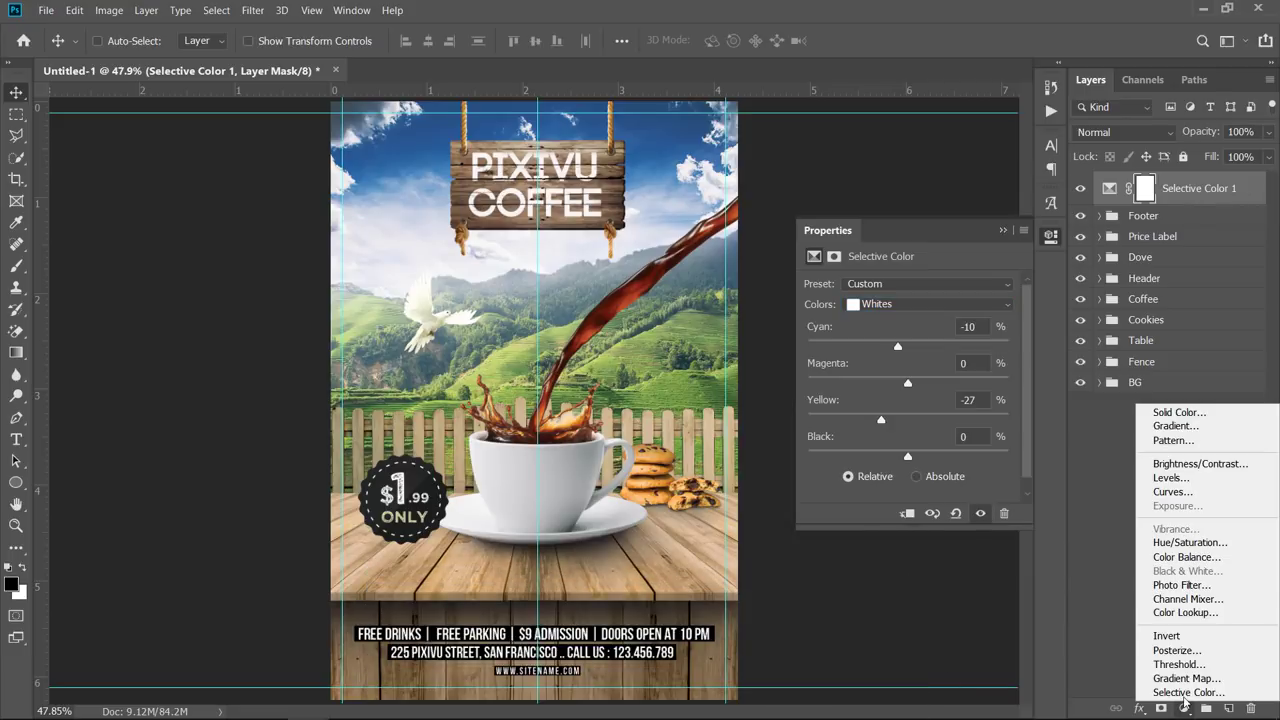
- Add a Color Balance layer, setting Shadows to +7, -12, +4 and Midtones to +14, +11
click(1185, 557)
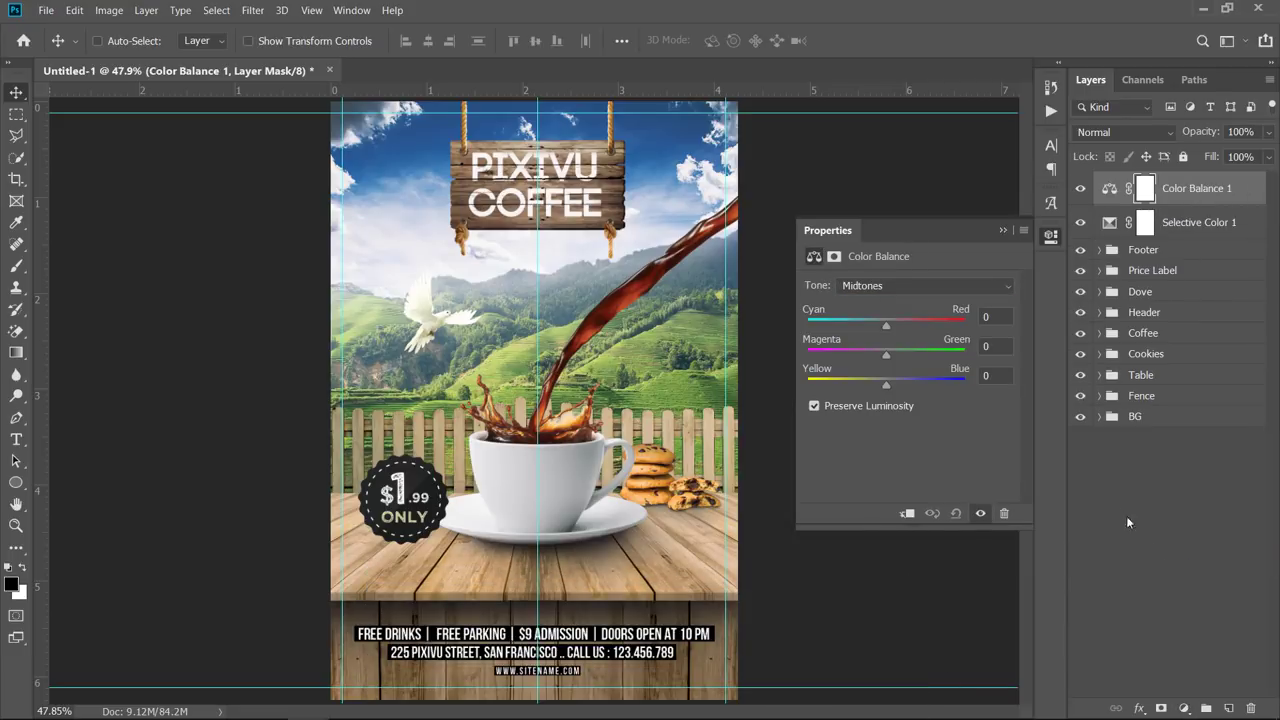
click(881, 287)
click(876, 305)
drag(884, 327, 893, 385)
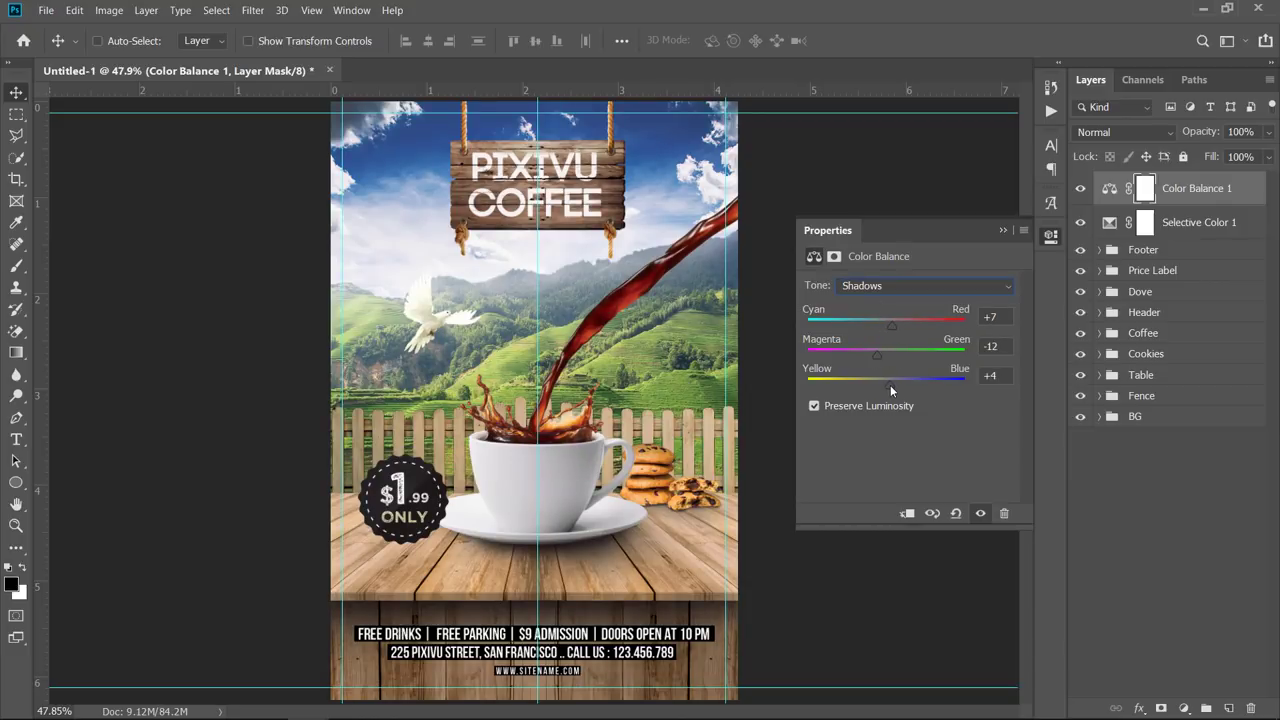
click(890, 288)
click(887, 315)
drag(886, 328, 898, 384)
- Set the Color Balance Highlights to -7, +11, +14
click(897, 286)
click(888, 330)
drag(886, 327, 898, 389)
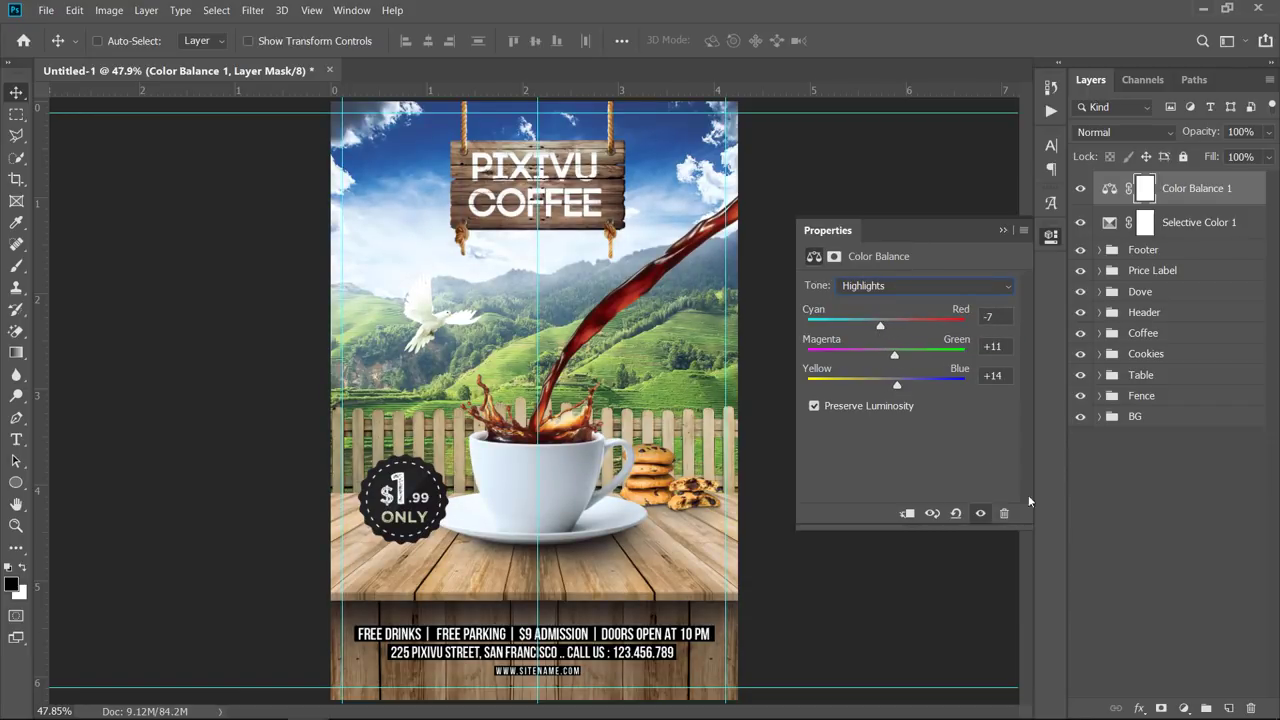
click(1184, 708)
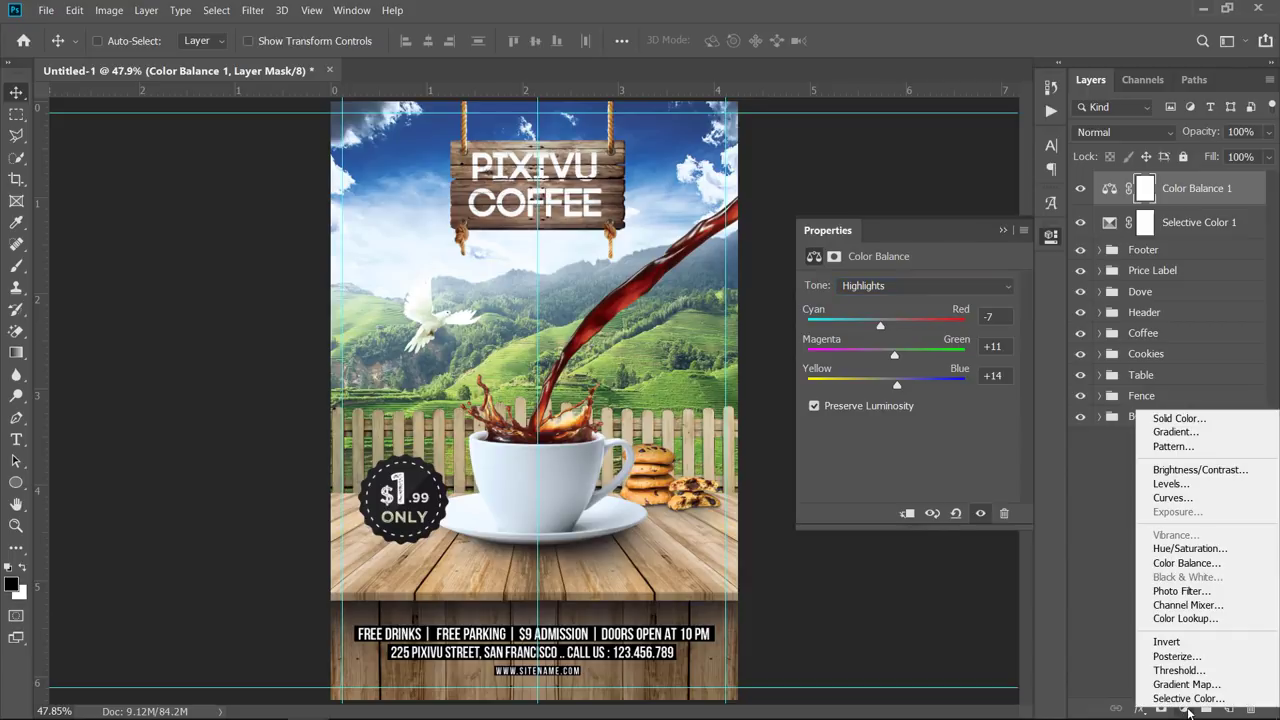
- Add Levels 3 with black input 12 and white input 251, plus a default Hue/Saturation 2 layer
click(1174, 486)
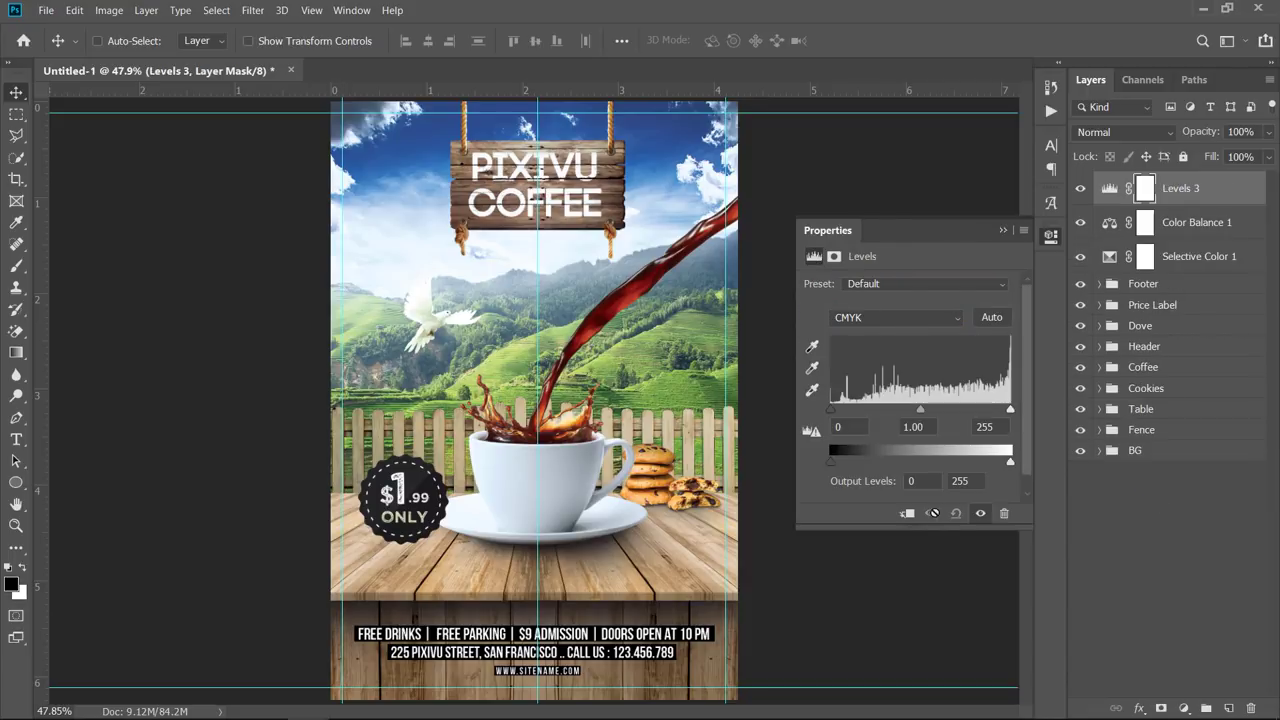
drag(831, 410, 845, 410)
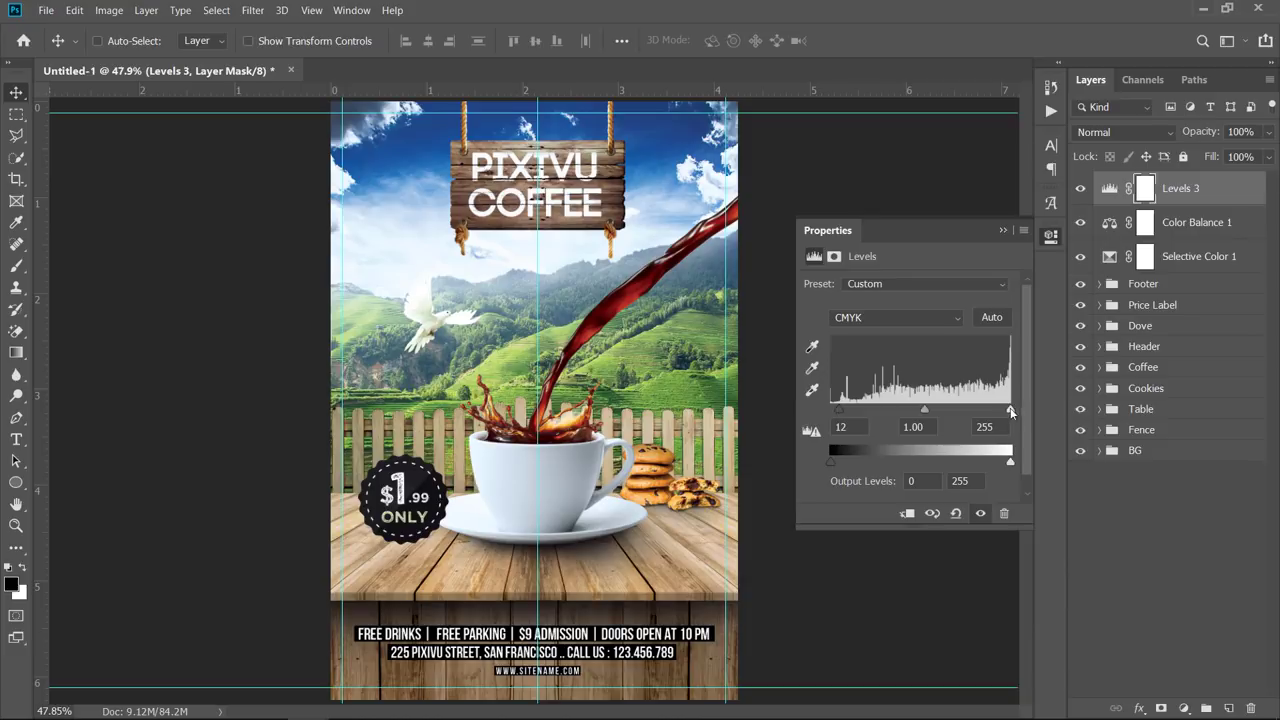
drag(1010, 410, 1008, 410)
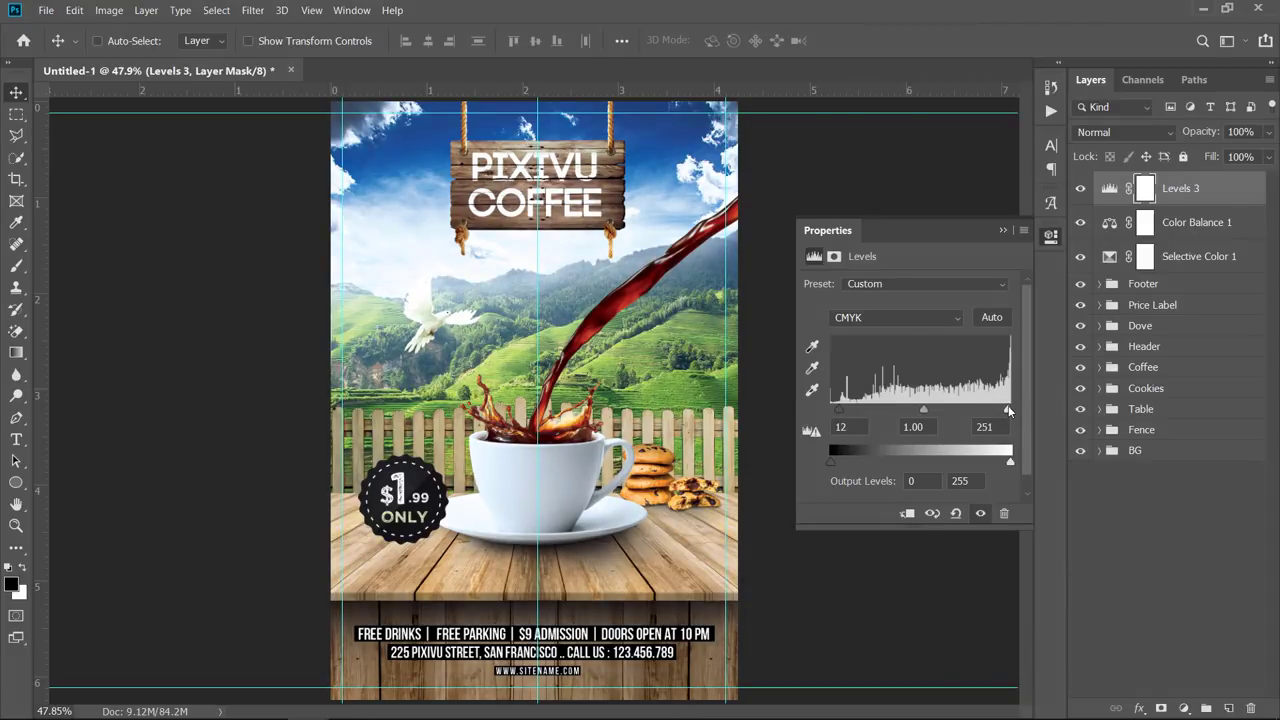
click(1185, 708)
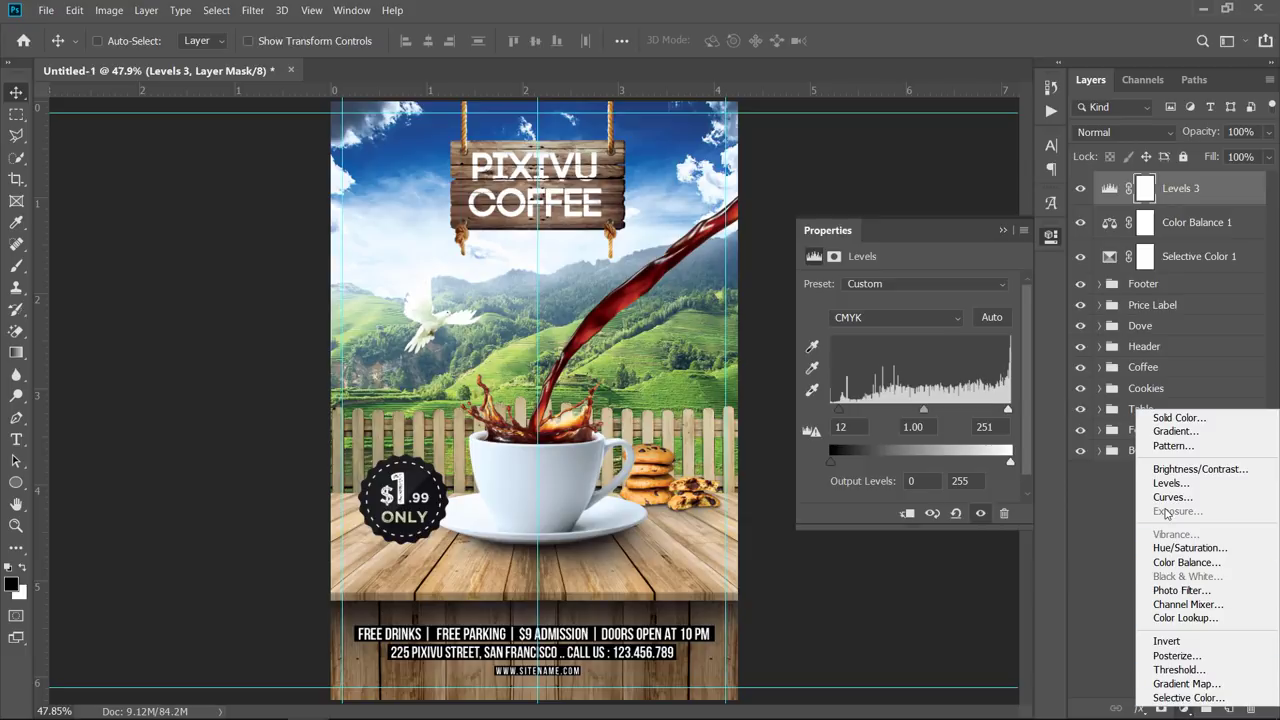
click(1175, 548)
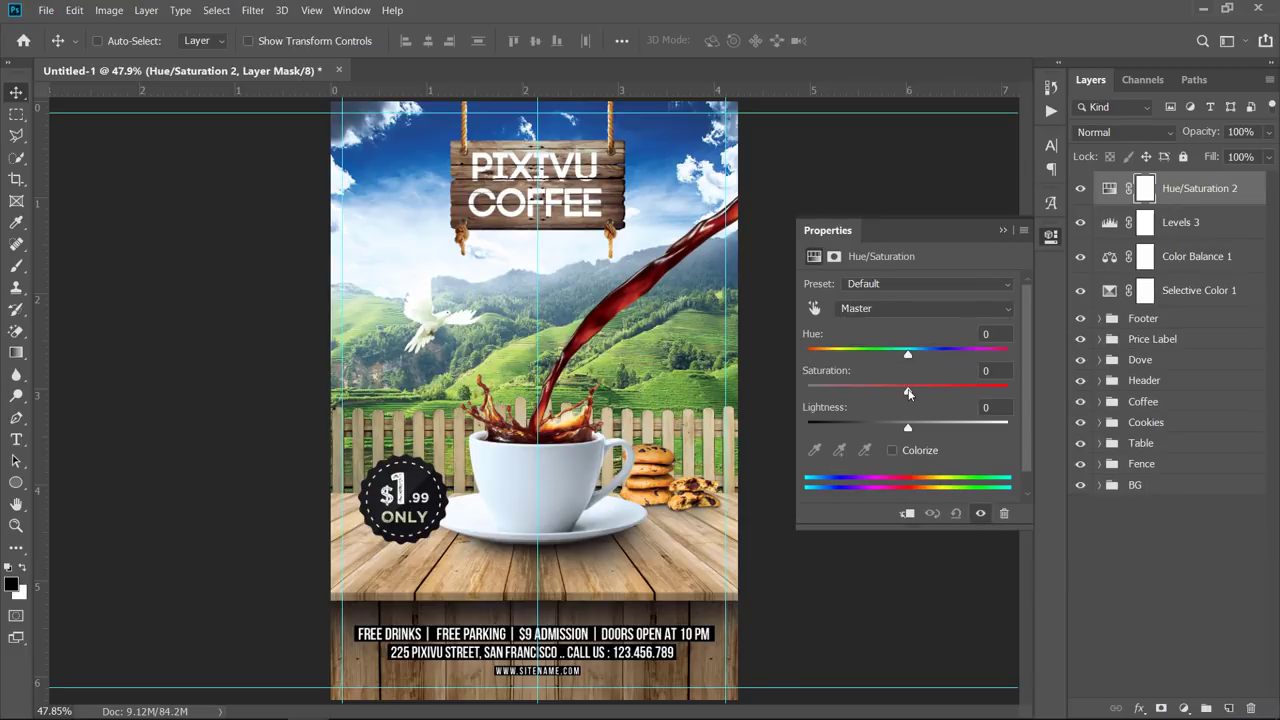